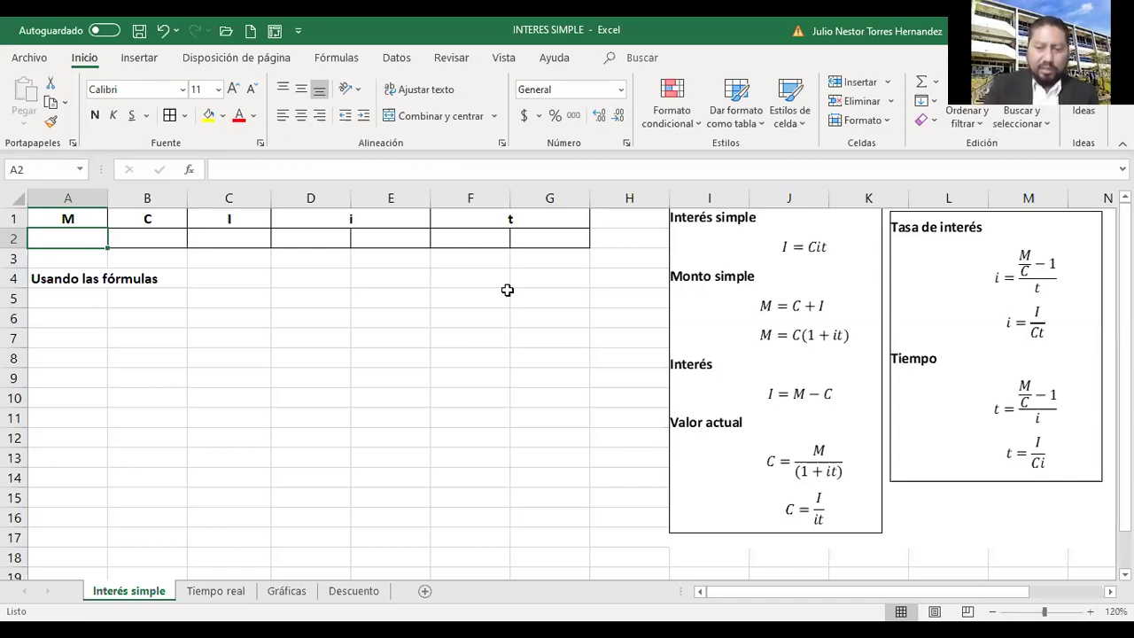
Review the M, C, I, i and t columns of the table and the area under "Usando las fórmulas".
key("Up")
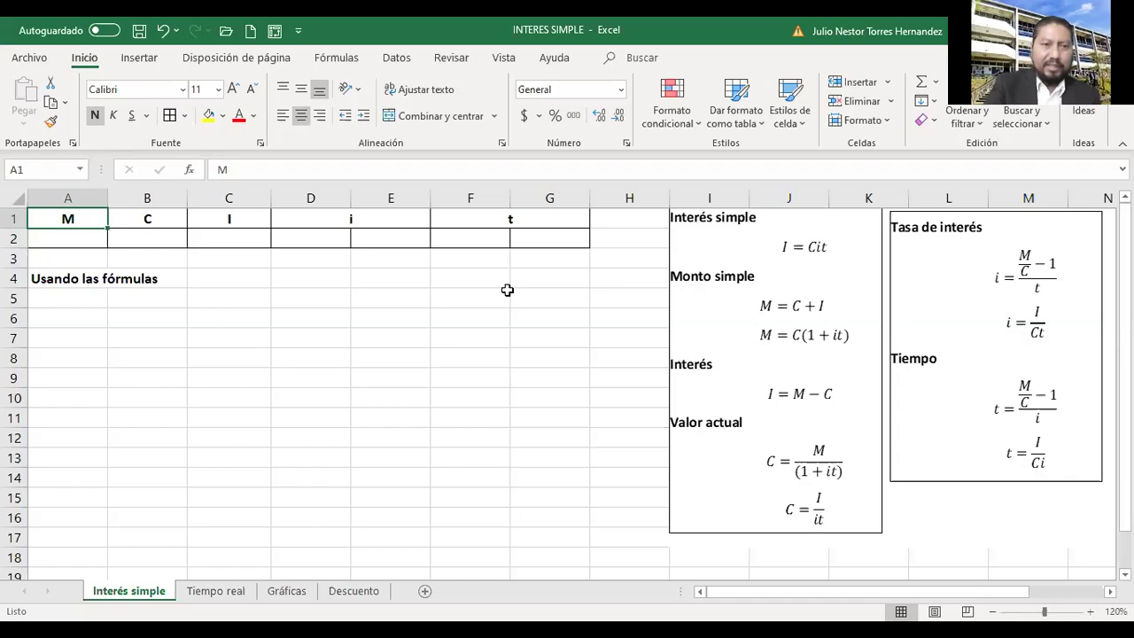
key("Right")
key("Right")
key("Right")
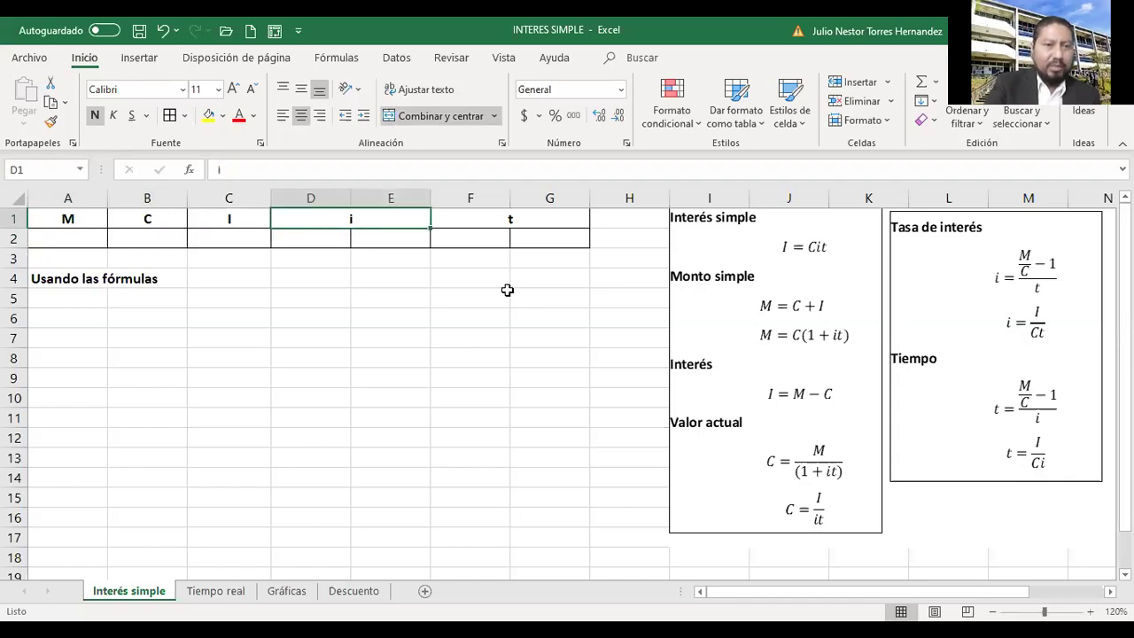
key("Right")
key("Down")
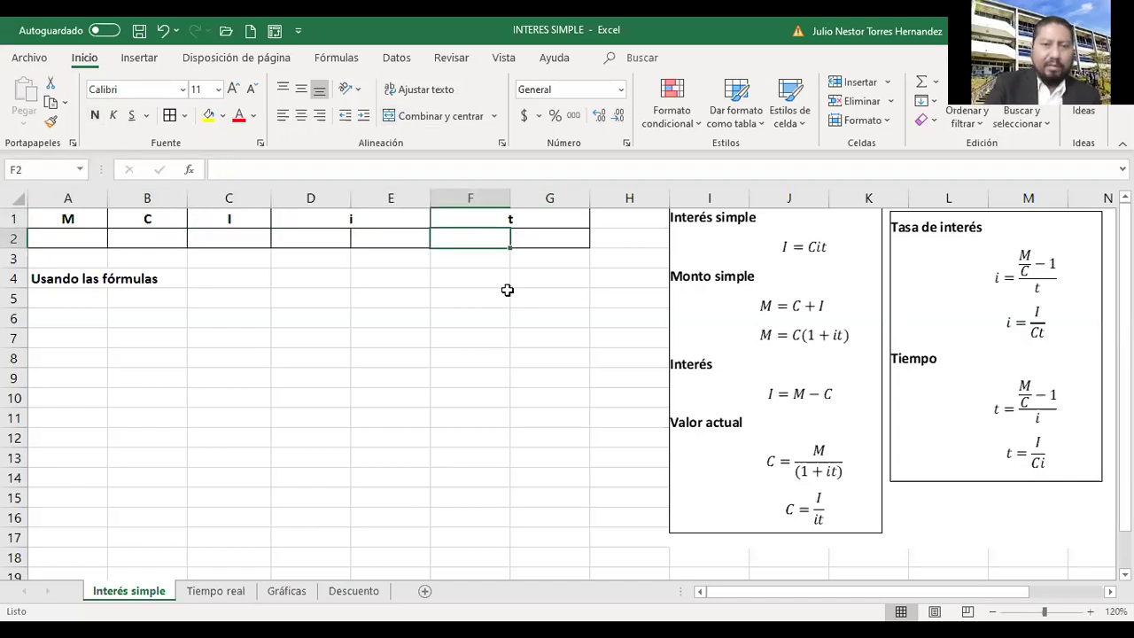
key("Left")
key("Left")
key("Left")
key("Left")
key("Left")
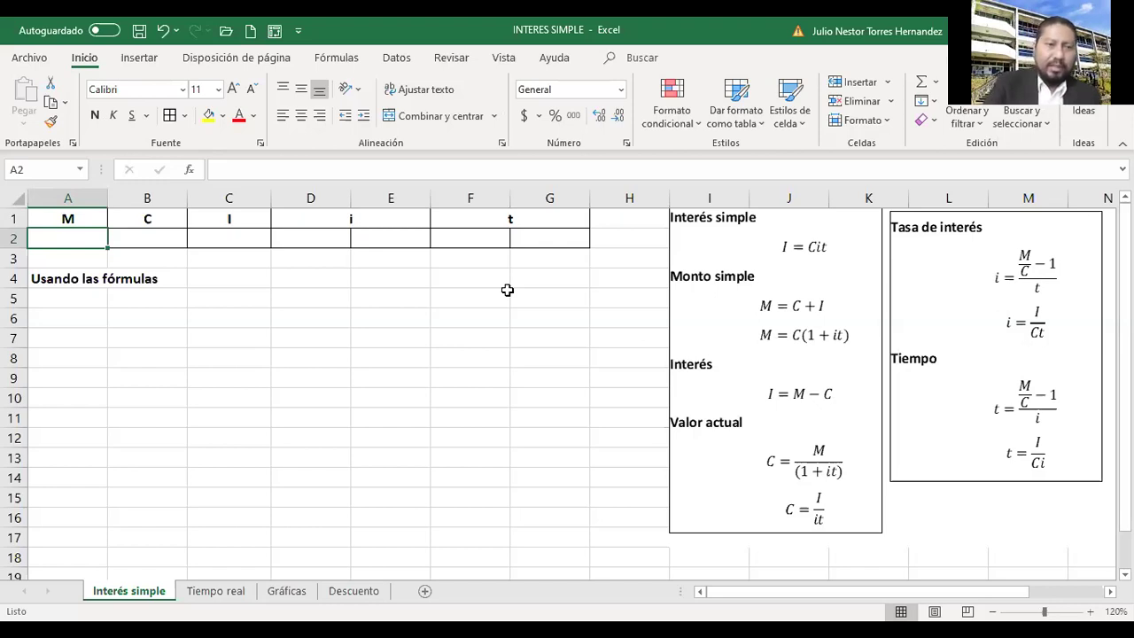
key("Down")
key("Down")
key("Down")
key("Up")
key("Down")
key("Up")
key("Down")
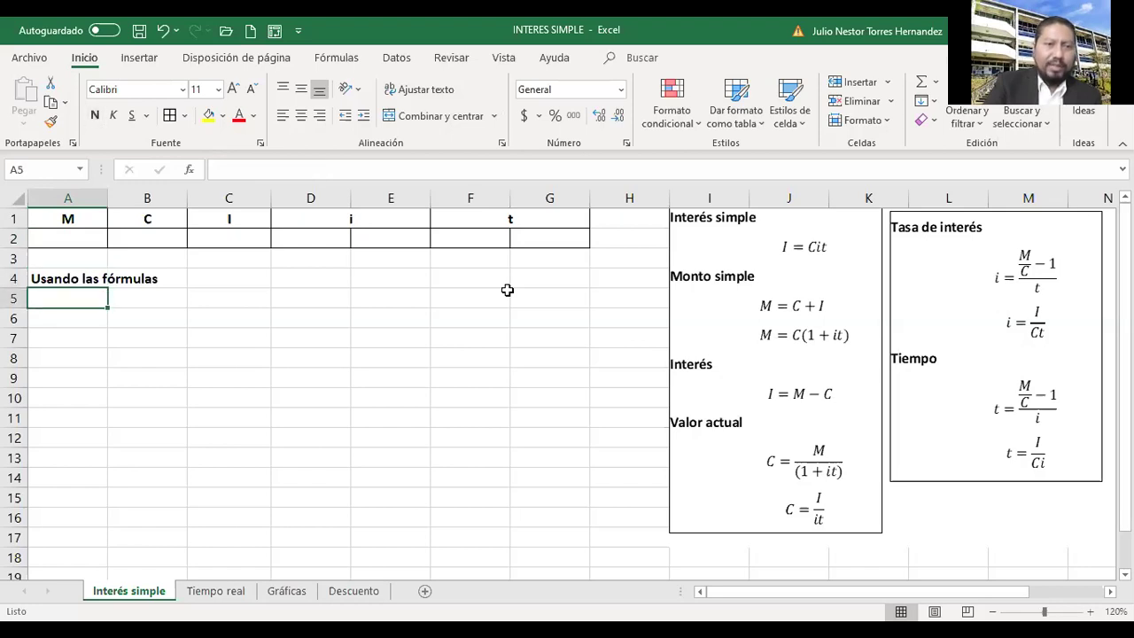
Enter 1000 as the capital C in cell B2.
key("Right")
key("Up")
key("Up")
key("Up")
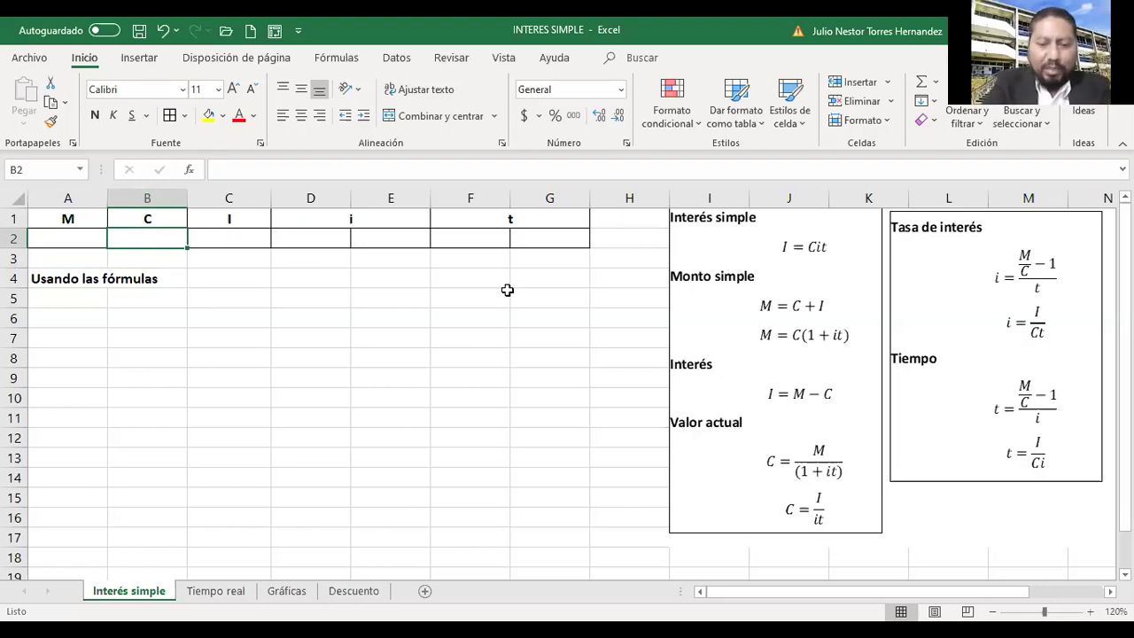
type("1000")
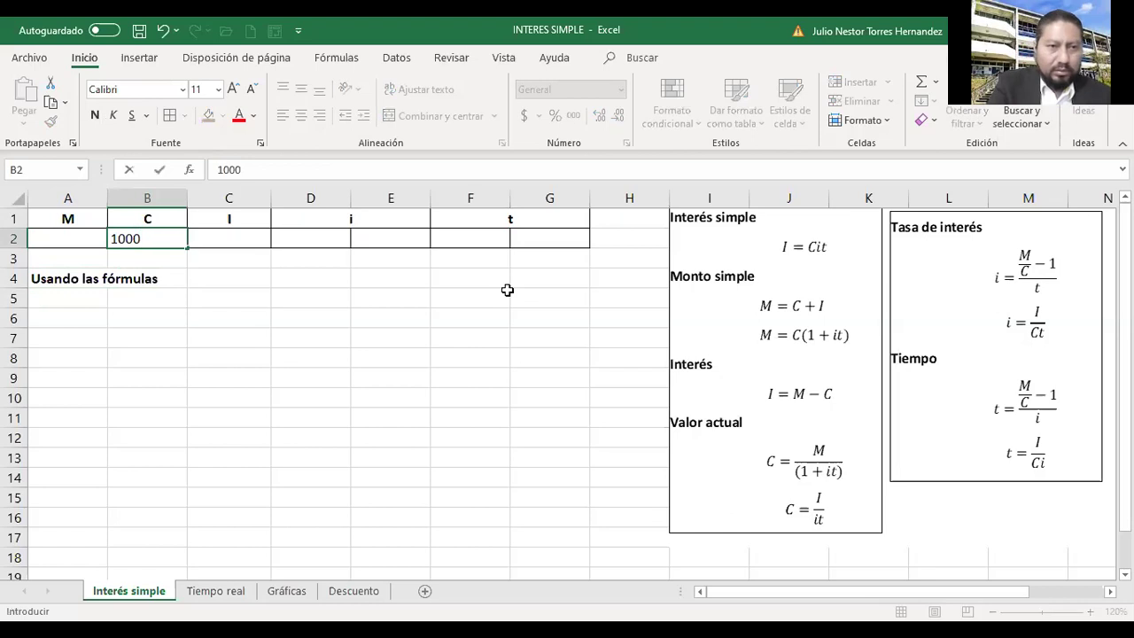
key("Tab")
Enter the interest rate i as .08 in D2 with the period "anual" in E2.
key("Tab")
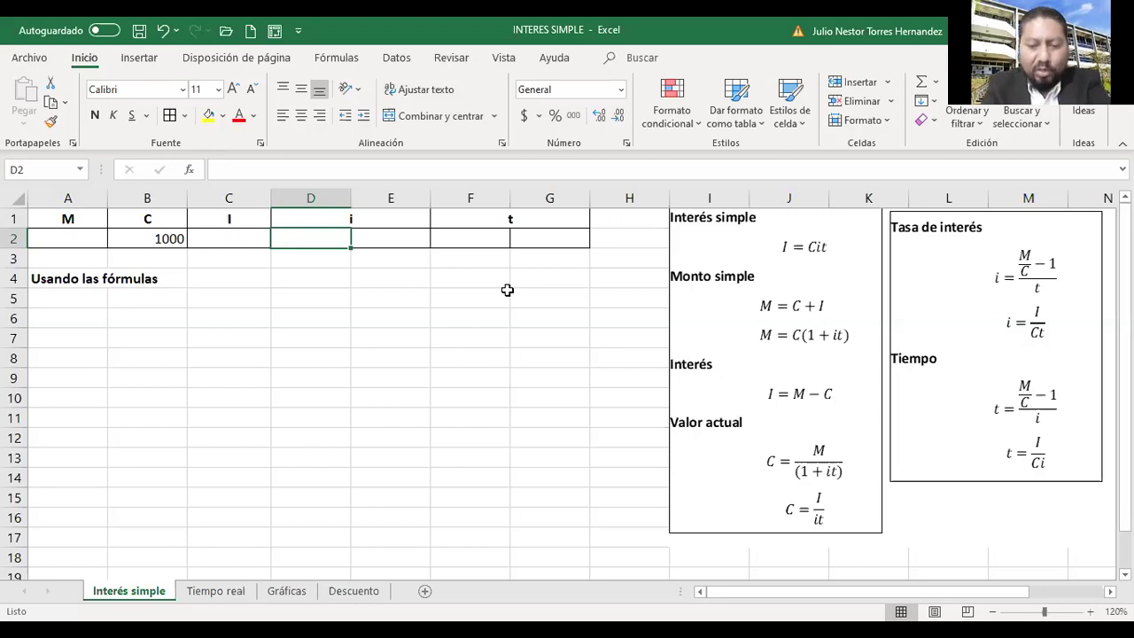
type(".08")
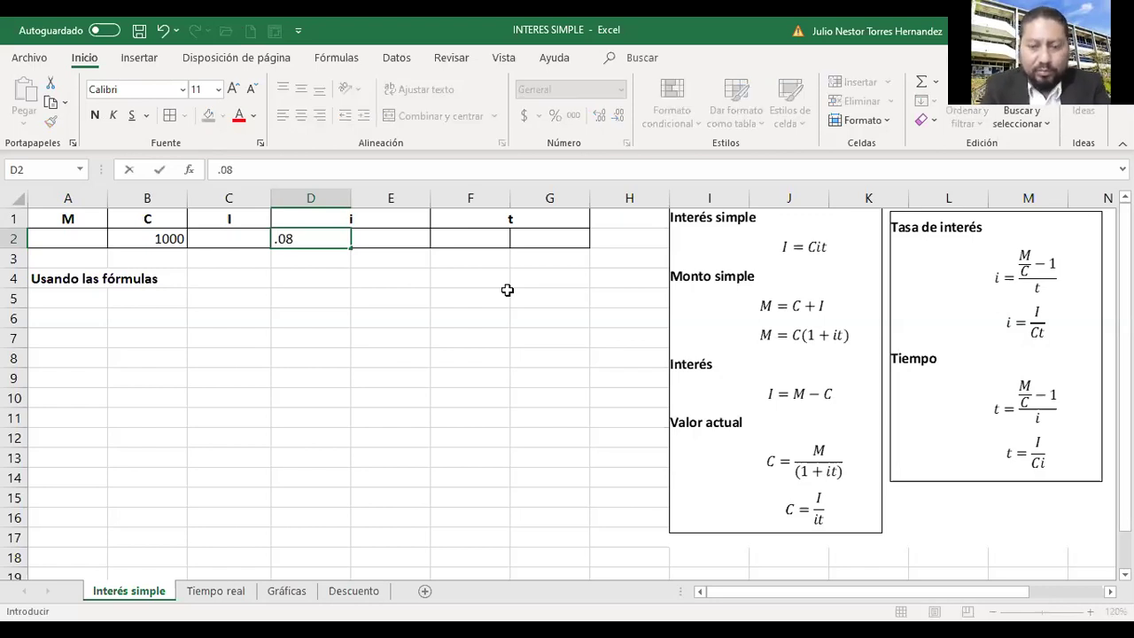
key("Tab")
type("anual")
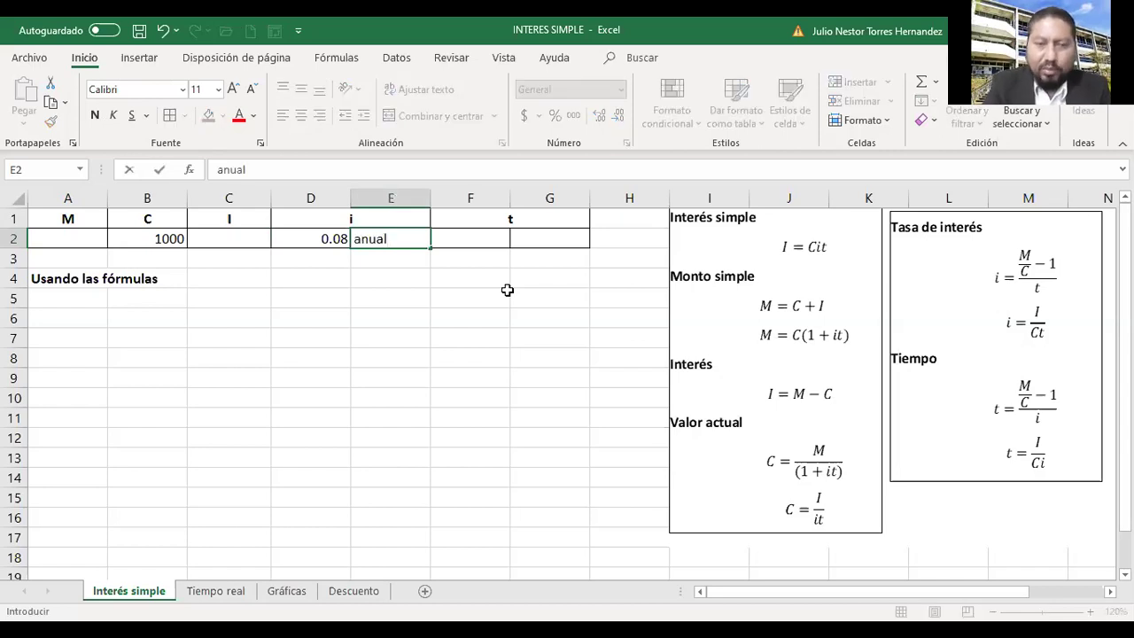
key("Tab")
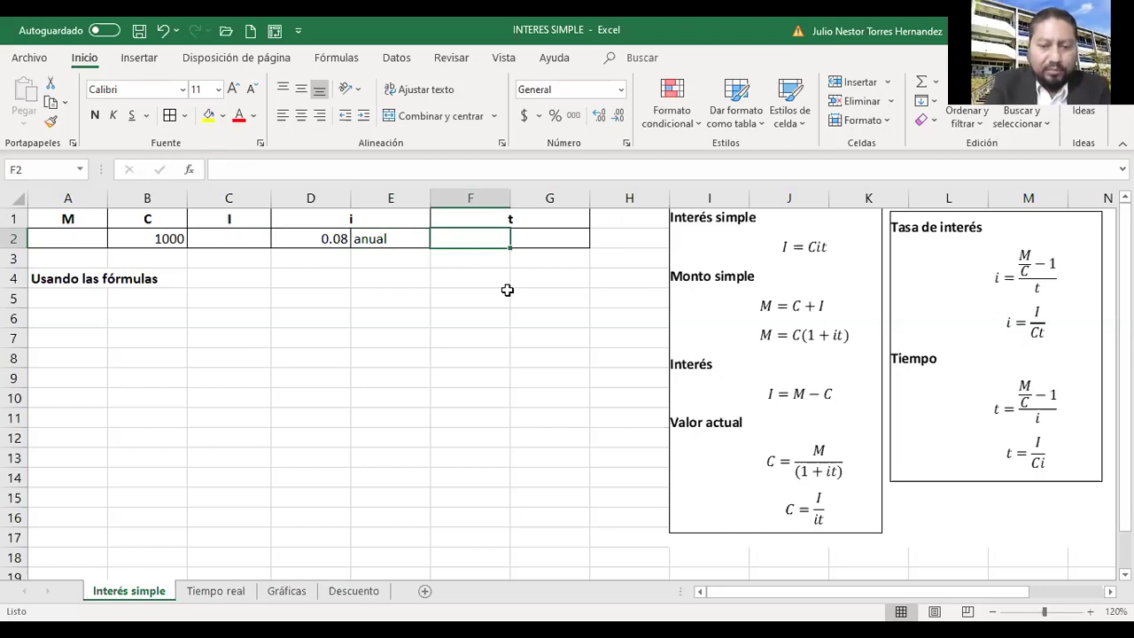
Enter the time t as 2 in F2 with the unit "años" in G2.
type("2")
key("Tab")
type("años")
key("Return")
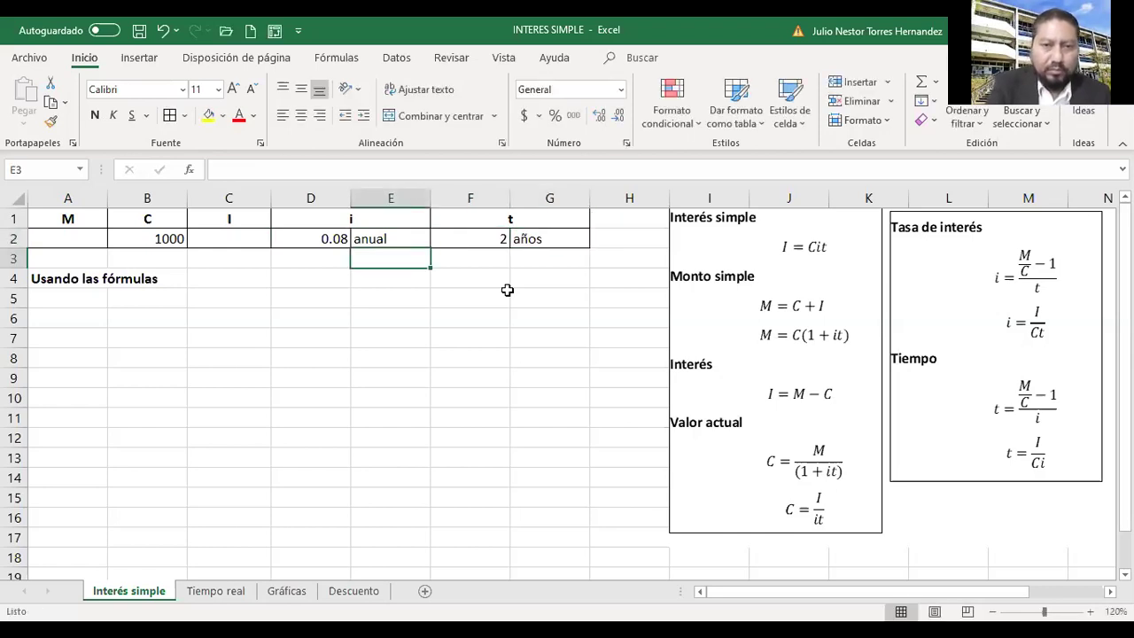
Under "Usando las fórmulas", number the first calculation row 1 in A5 and label it I in B5.
key("Left")
key("Left")
key("Left")
key("Left")
key("Down")
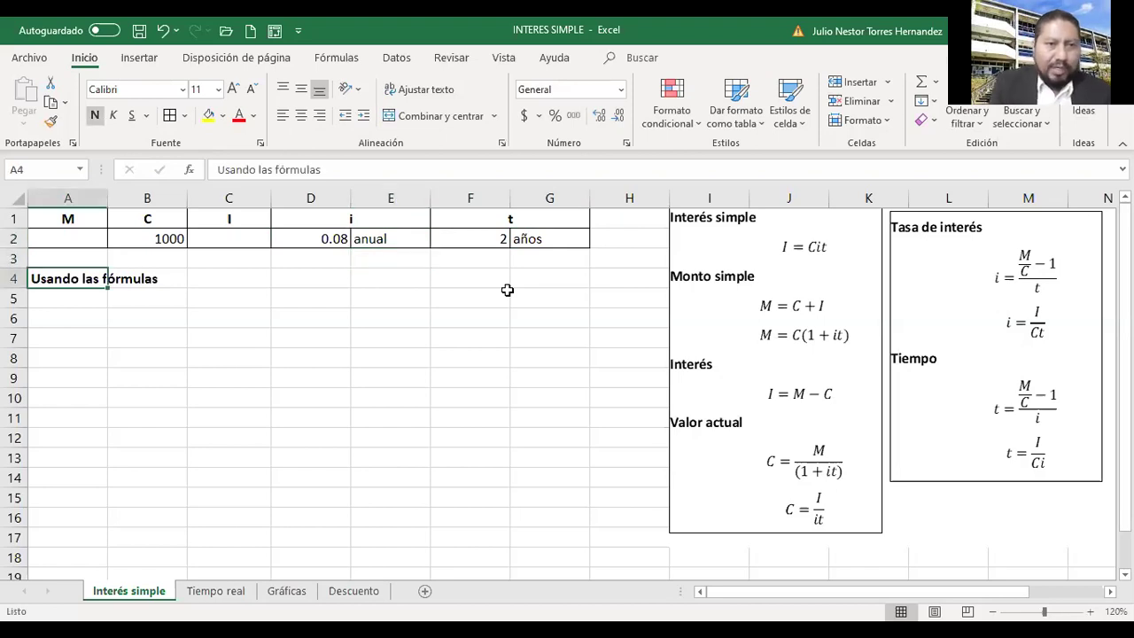
key("Down")
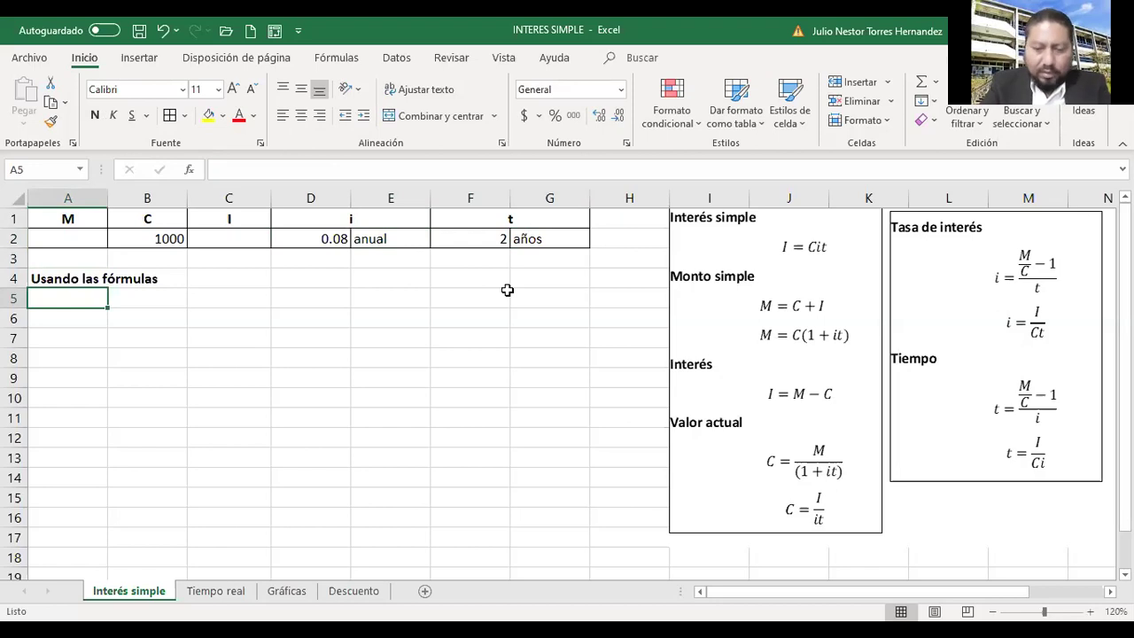
type("1")
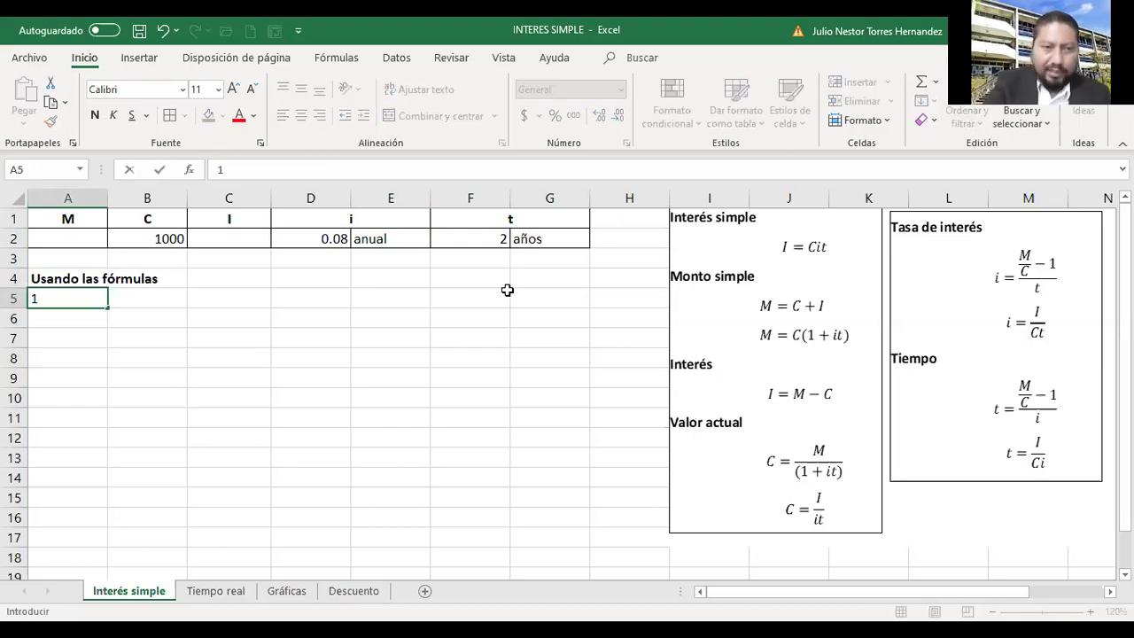
key("ctrl+Return")
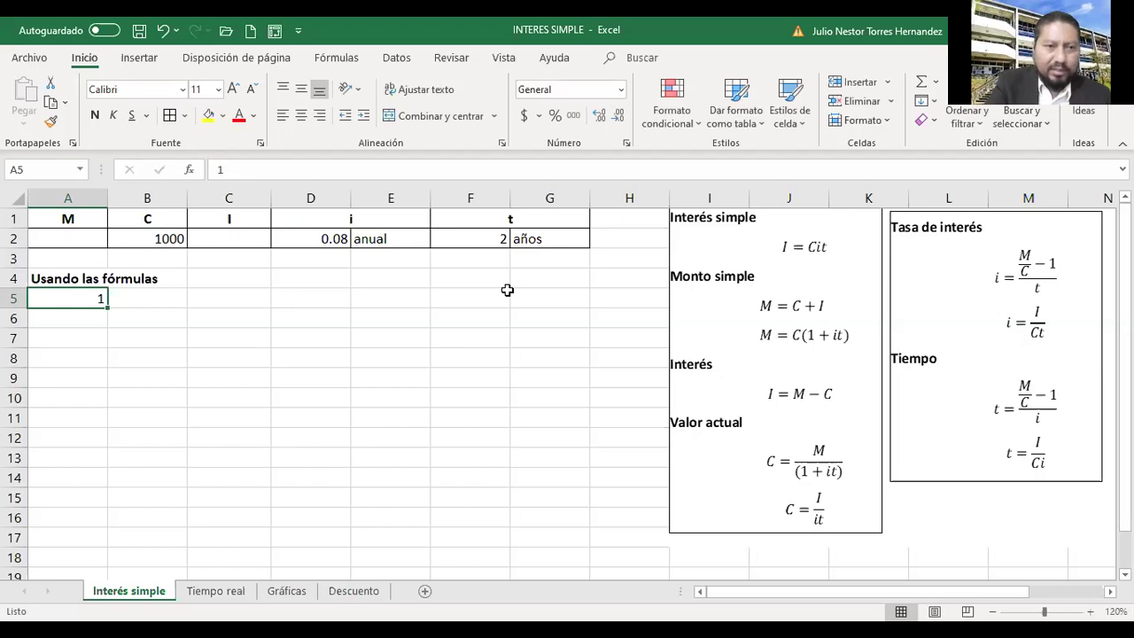
key("Right")
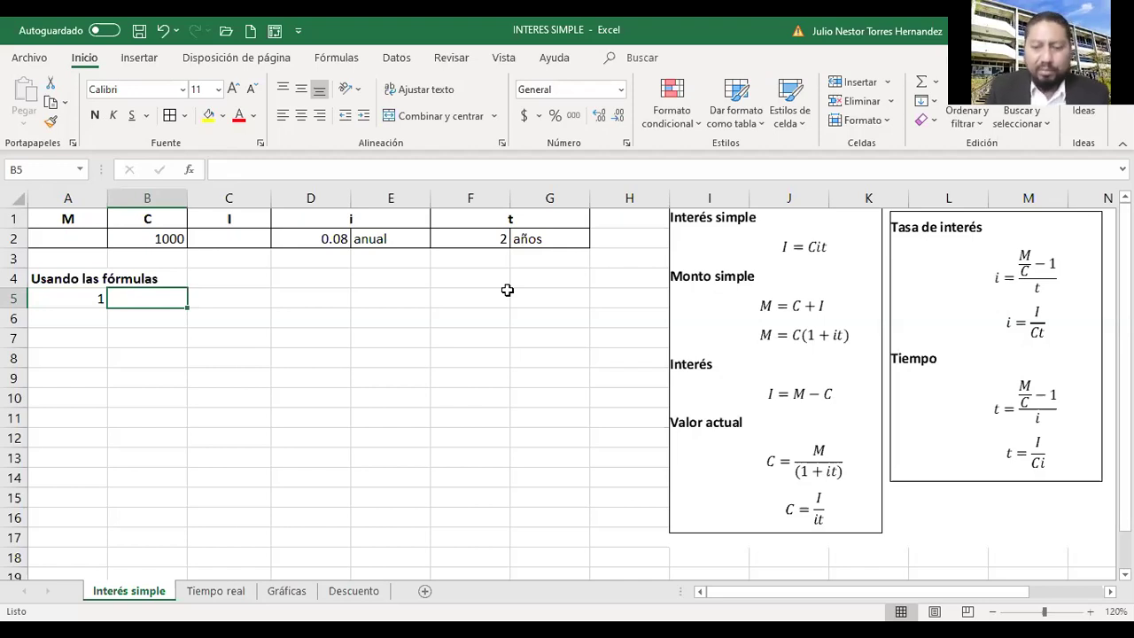
type("I")
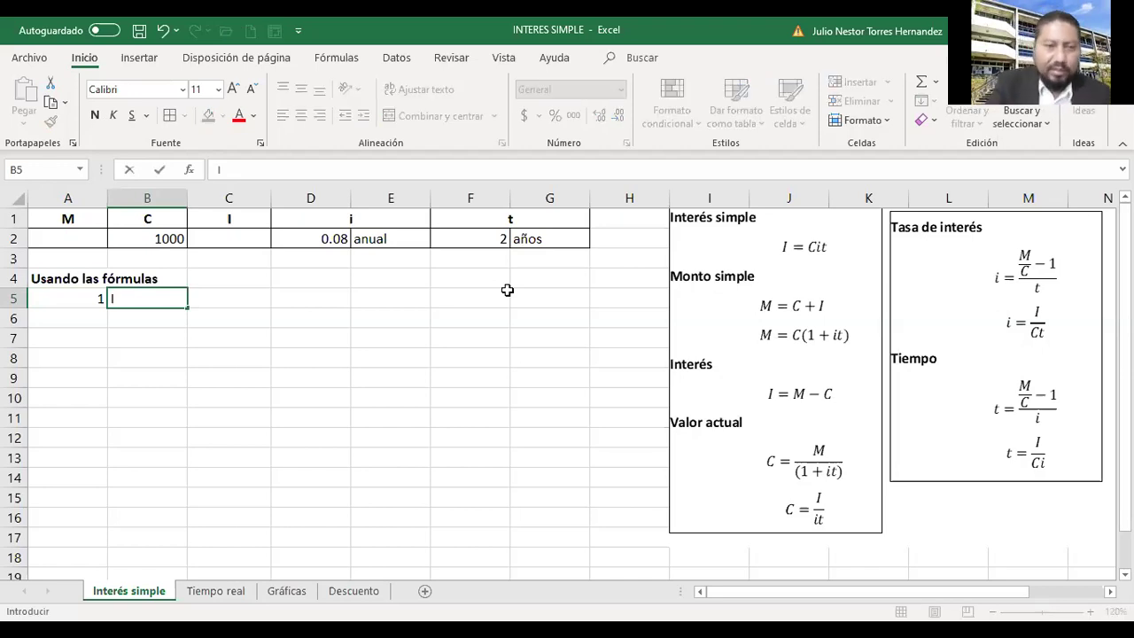
key("Tab")
key("Left")
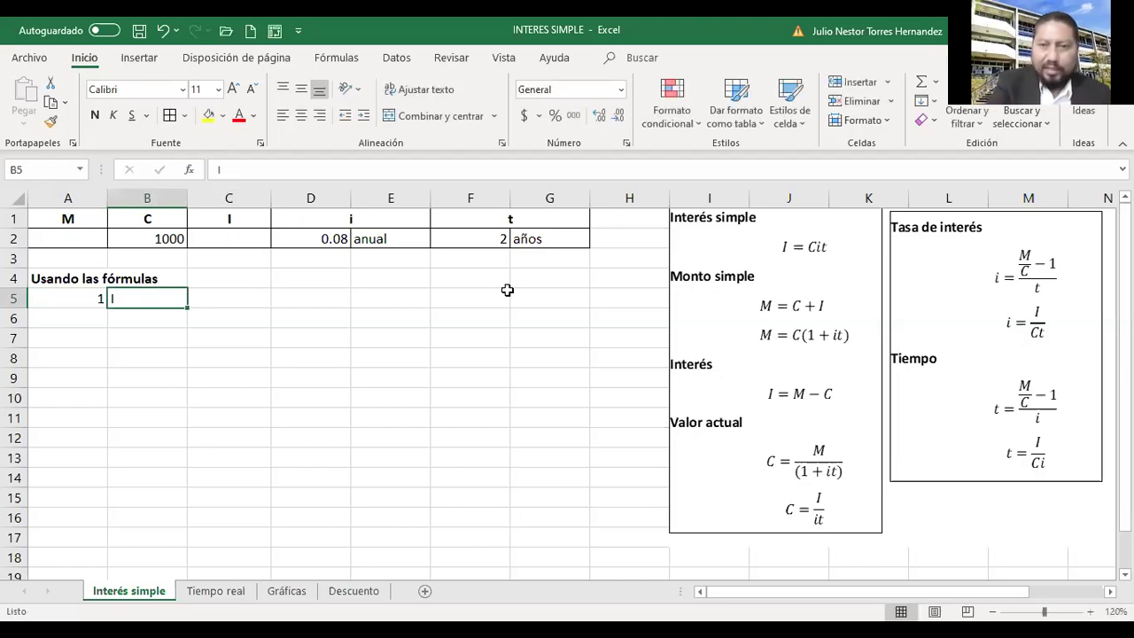
Calculate the simple interest in C5 with the formula =B2*D2*F2.
key("Right")
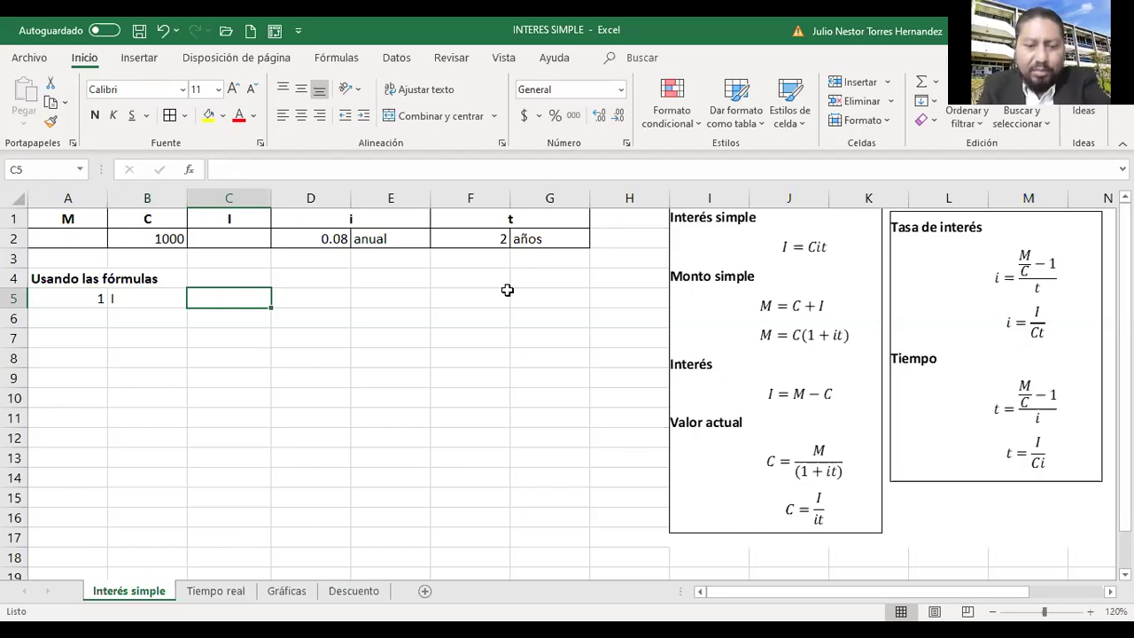
type("=")
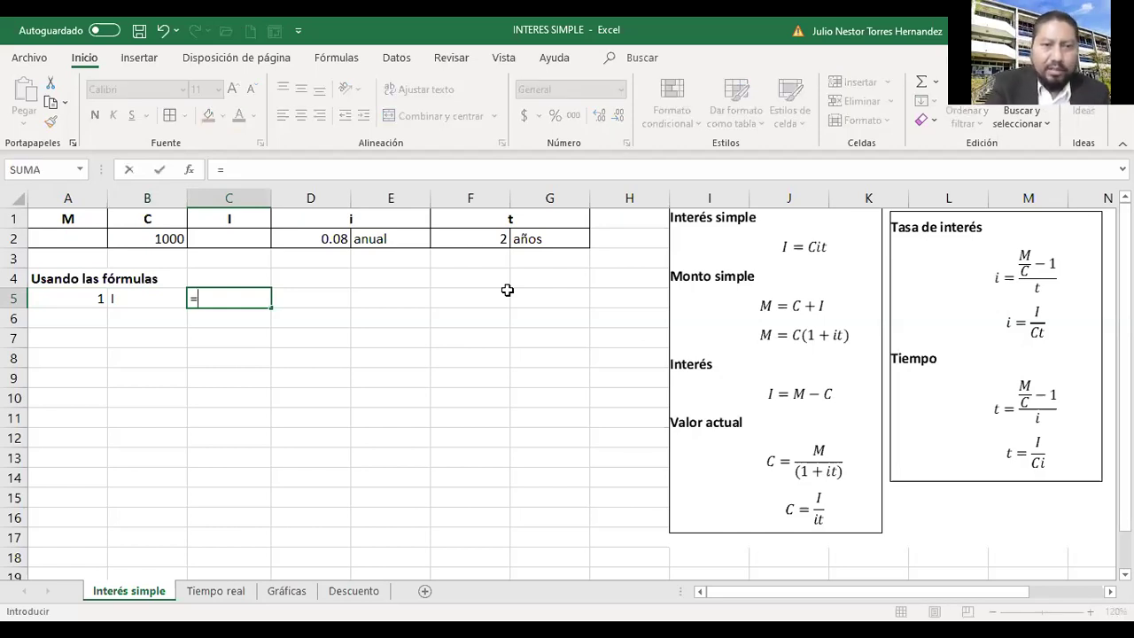
key("Up")
key("Up")
key("Up")
key("Left")
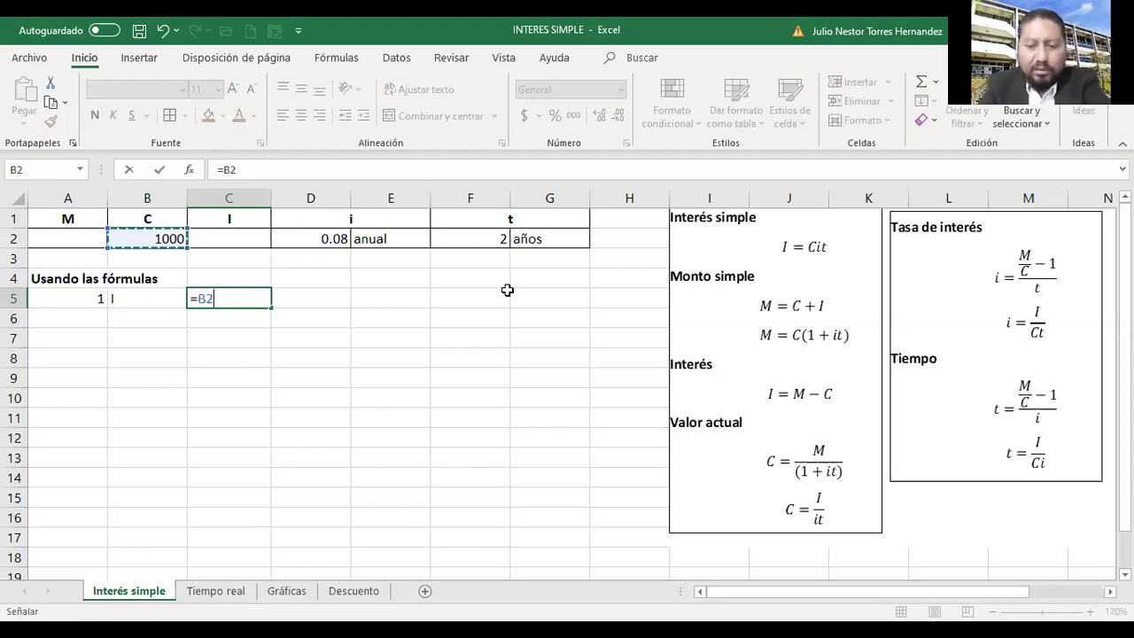
type("*")
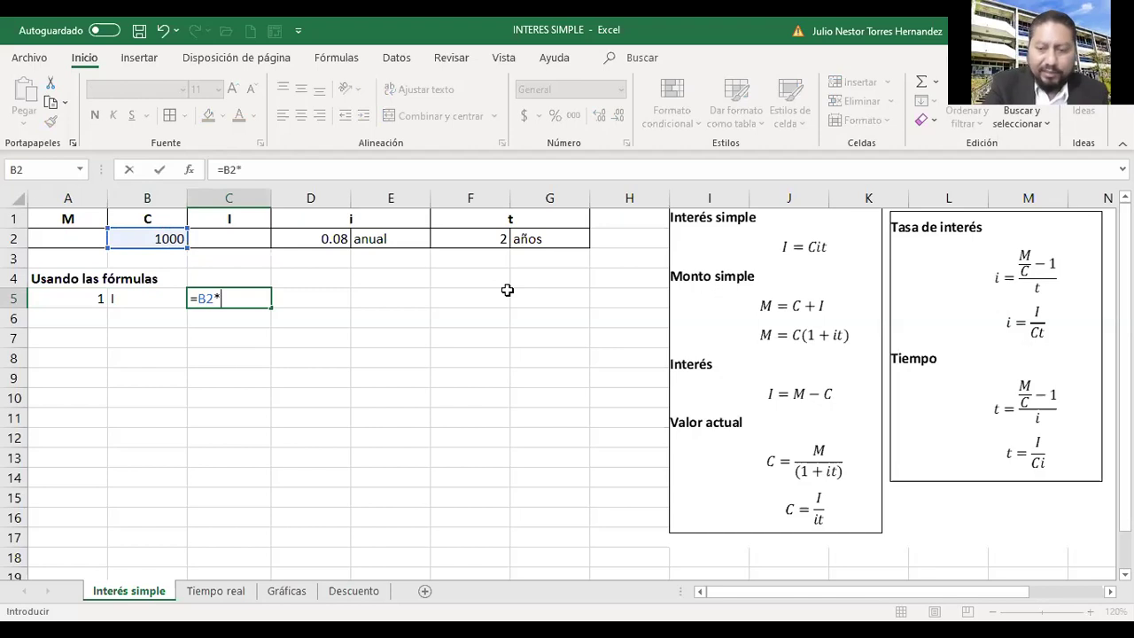
key("Up")
key("Up")
key("Up")
key("Right")
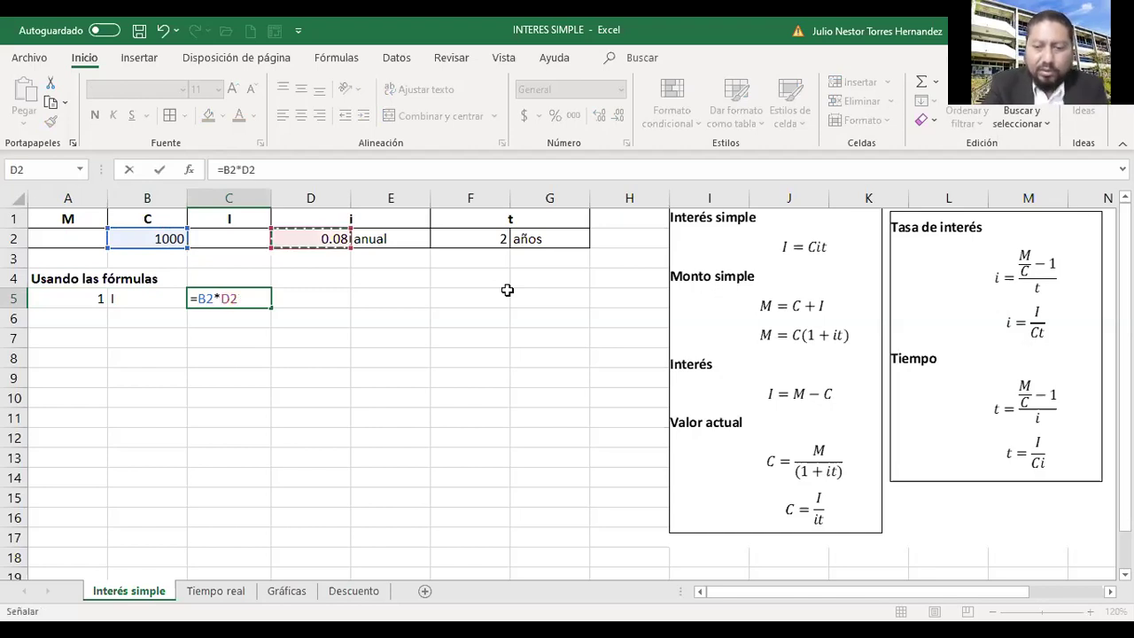
type("*")
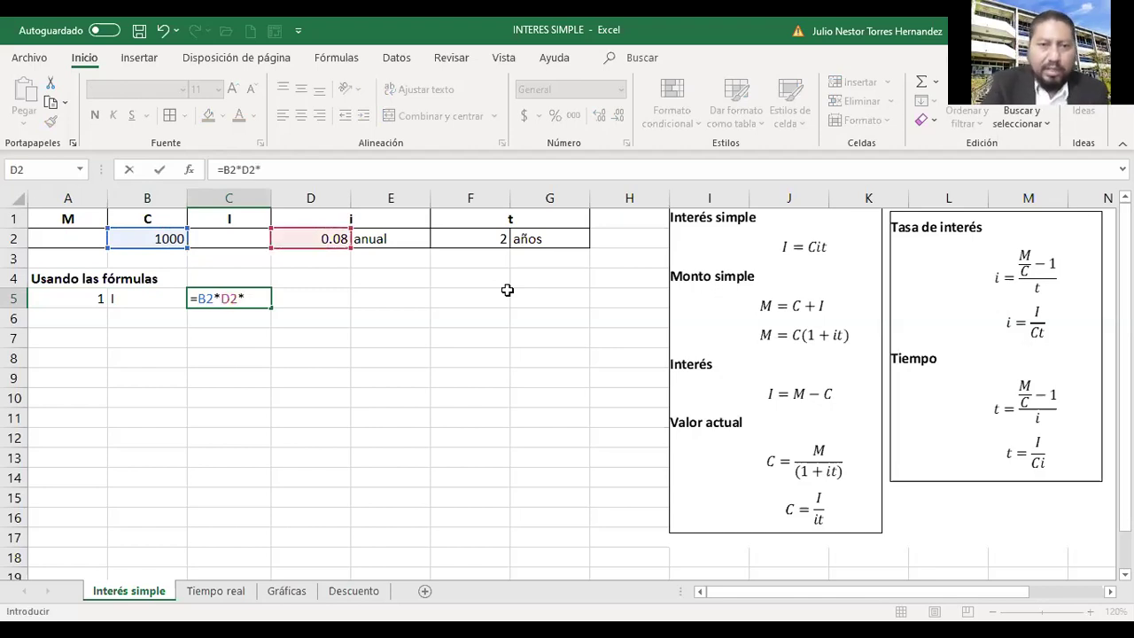
key("Up")
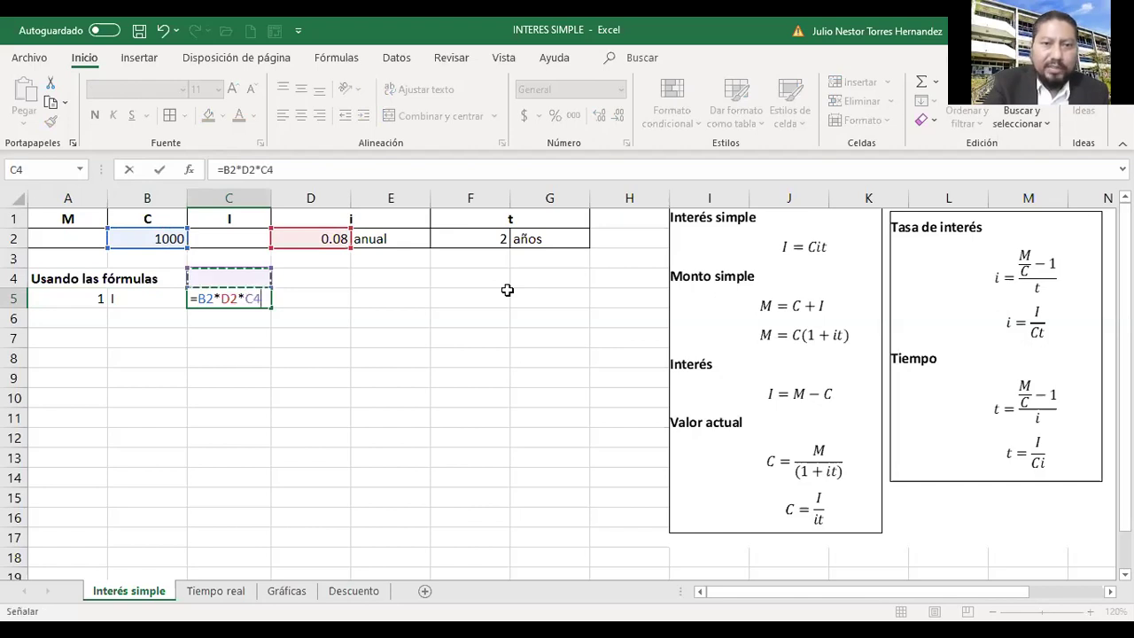
key("Up")
key("Up")
key("Right")
key("Right")
key("Right")
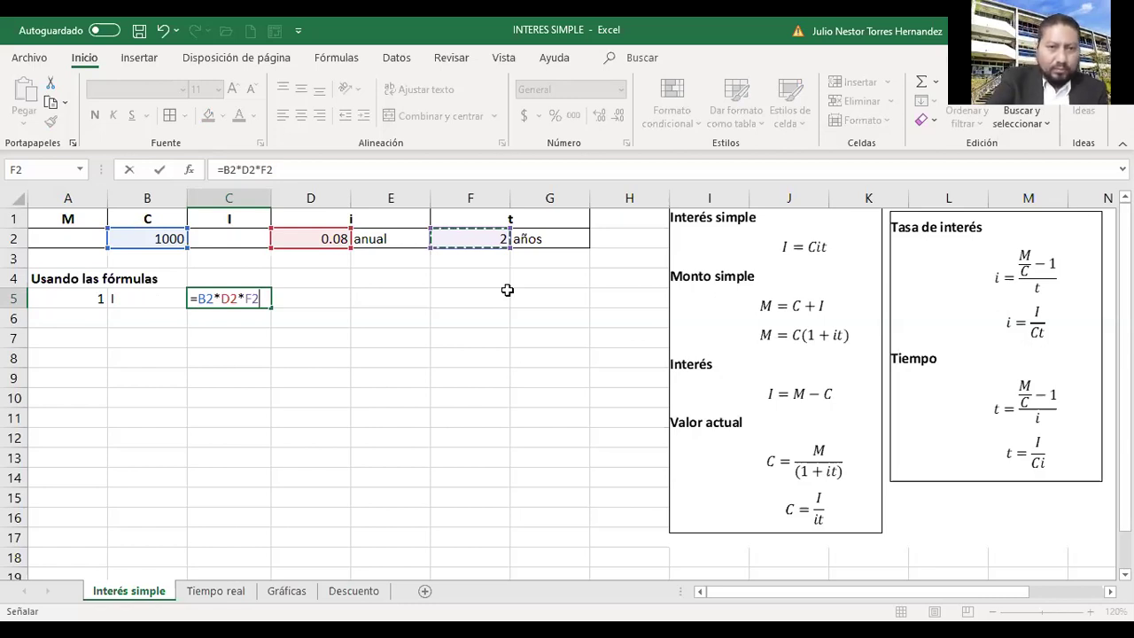
key("Return")
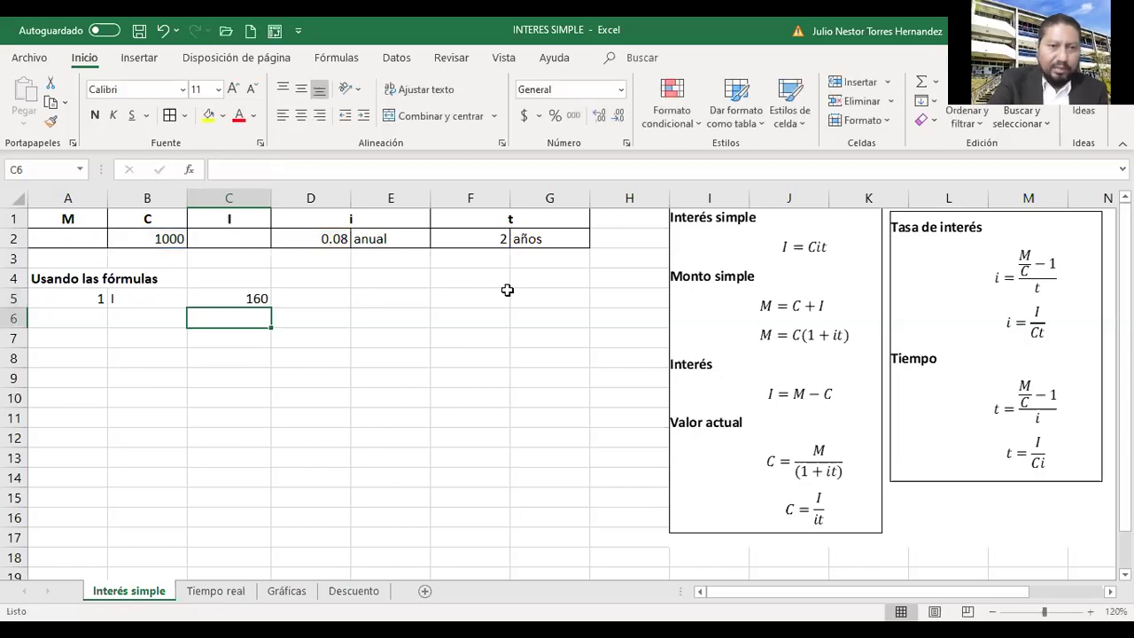
Check the interest formula in C5 and enter 160 as the interest I in cell C2.
key("Up")
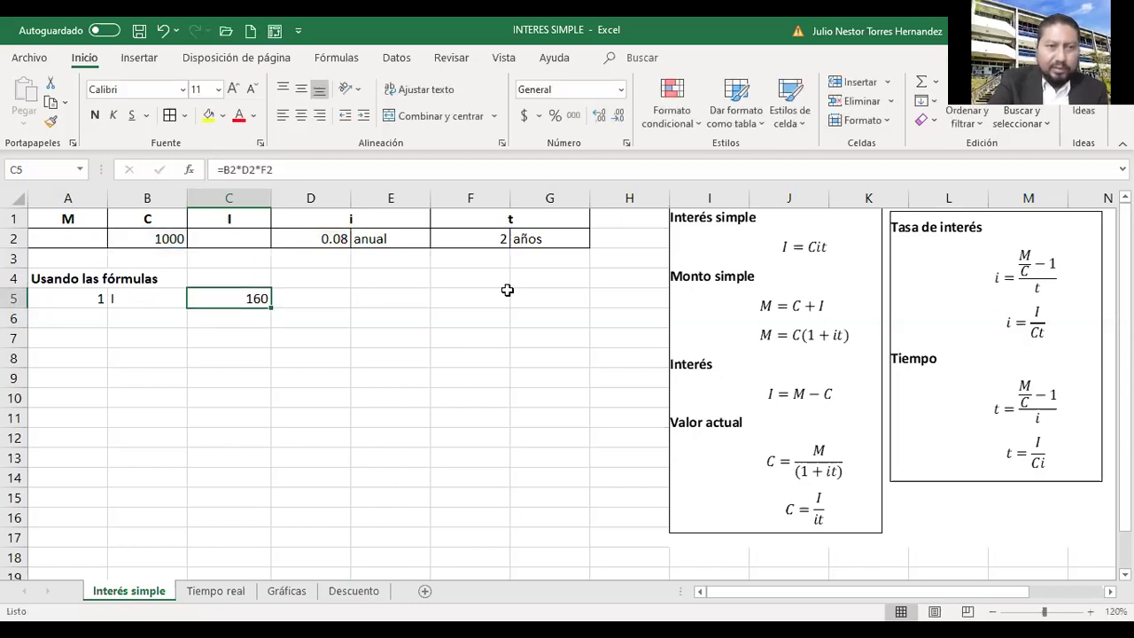
key("Down")
key("Left")
key("Left")
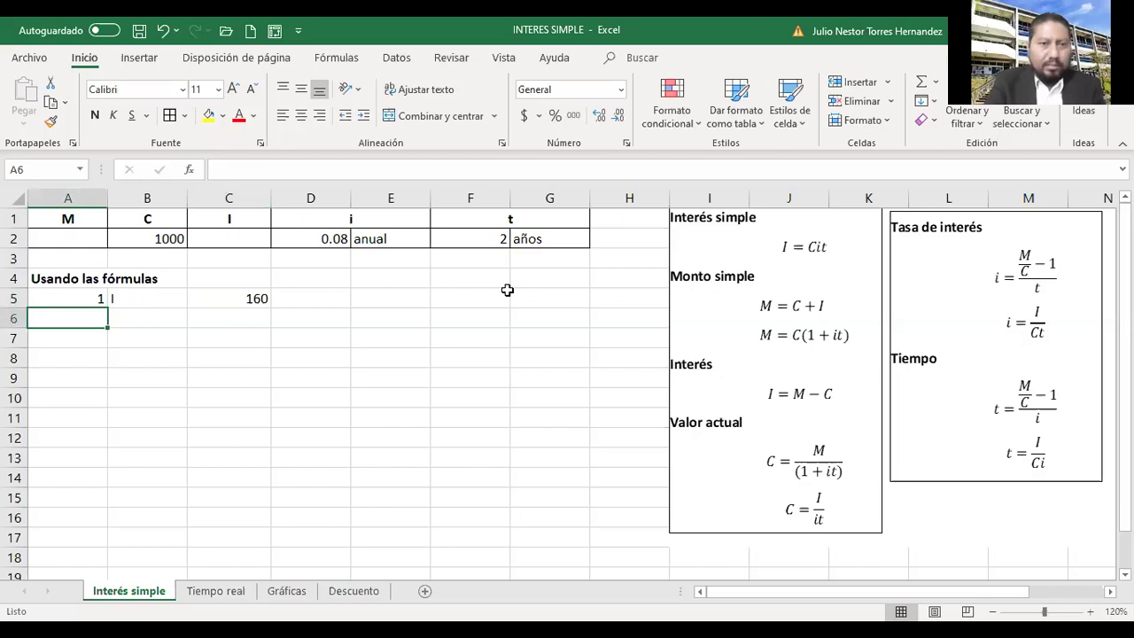
key("Right")
key("Up")
key("Right")
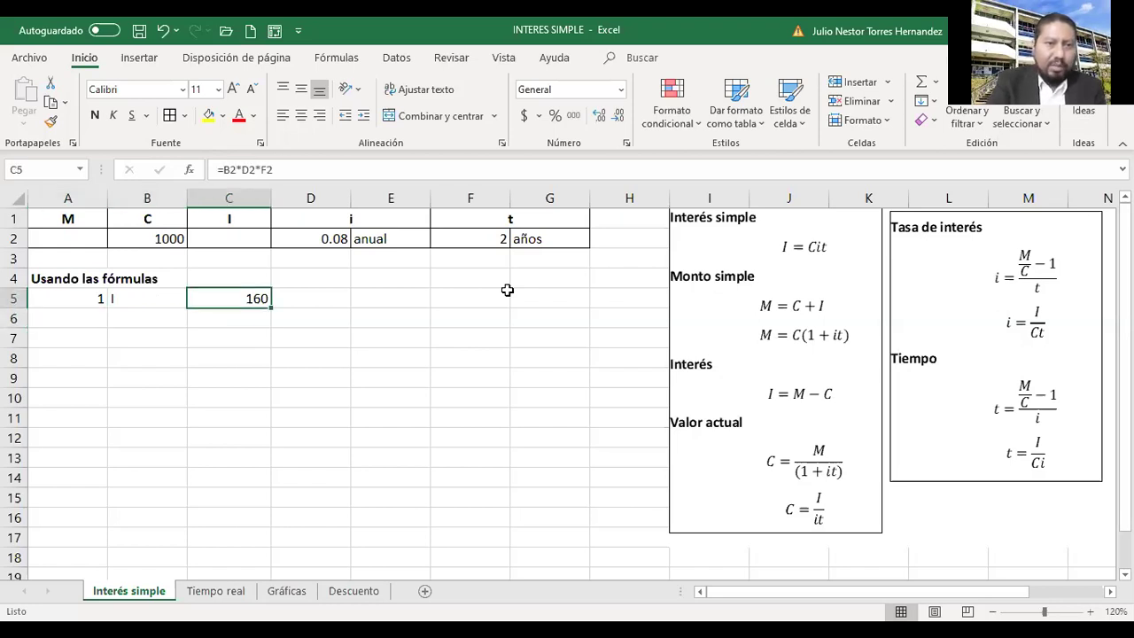
key("Up")
key("Up")
key("Up")
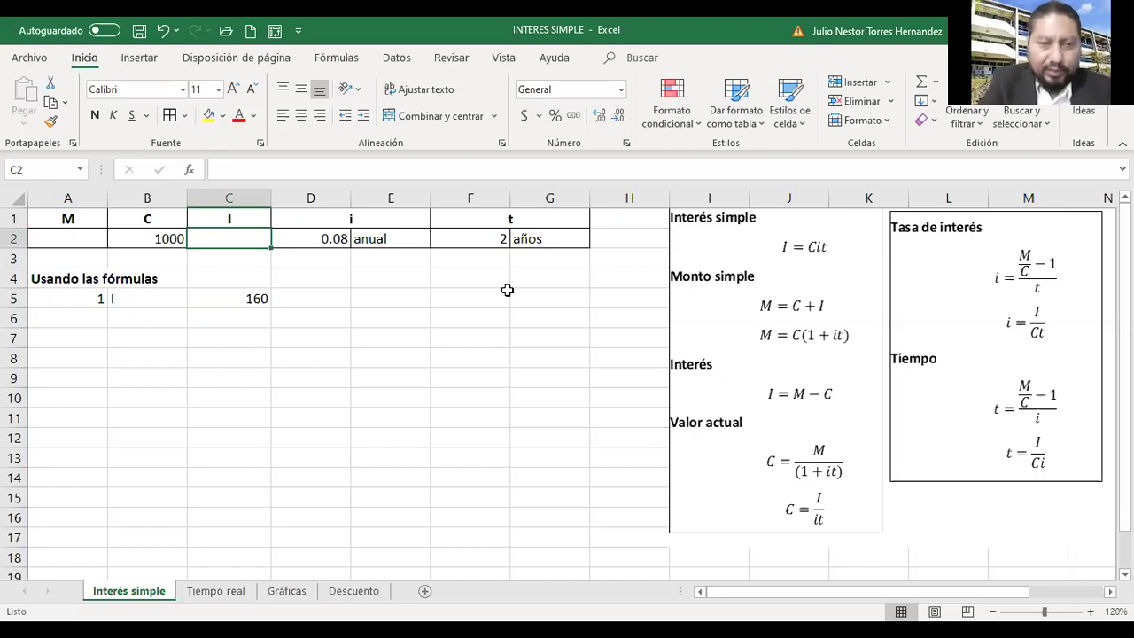
type("160")
key("Down")
Number the second calculation row 2 in cell A6.
key("Down")
key("Down")
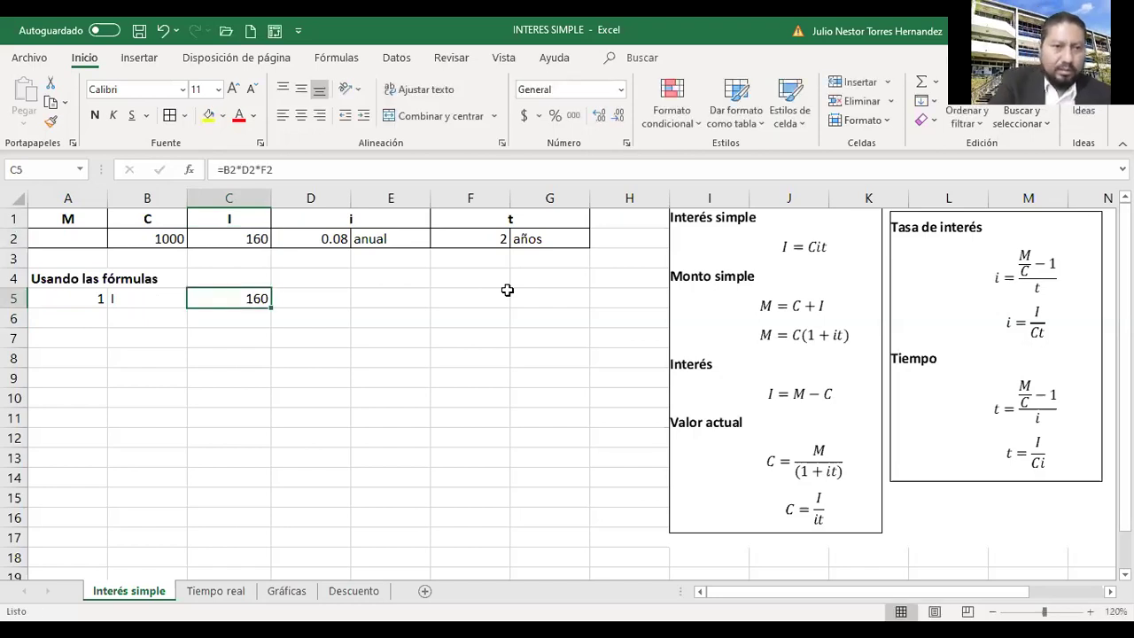
key("Down")
key("Left")
key("Left")
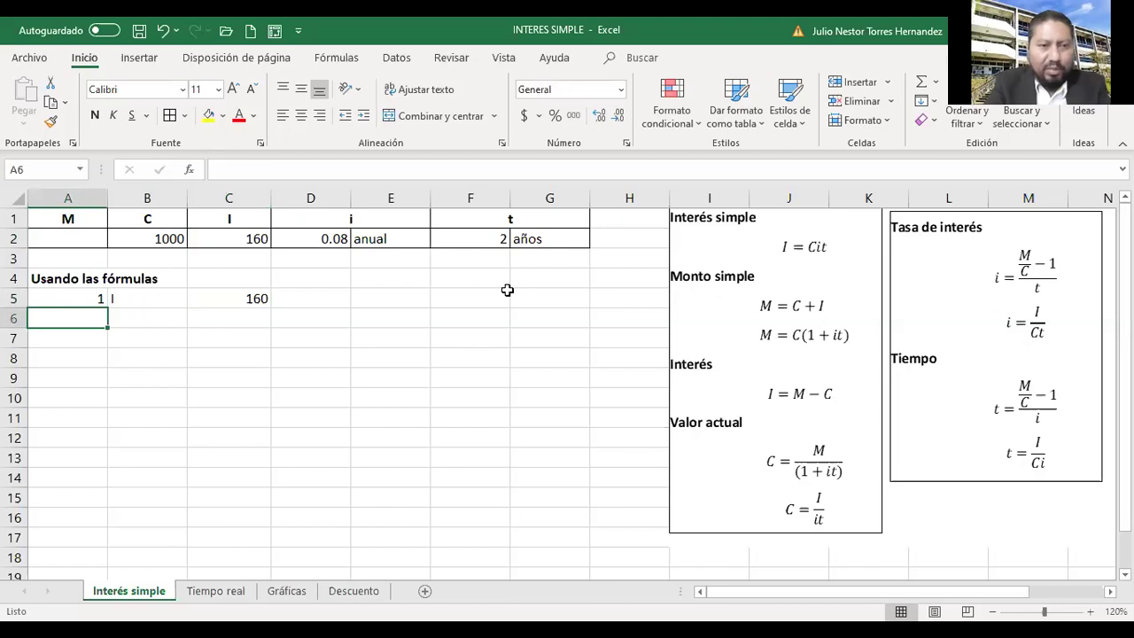
type("2")
key("Tab")
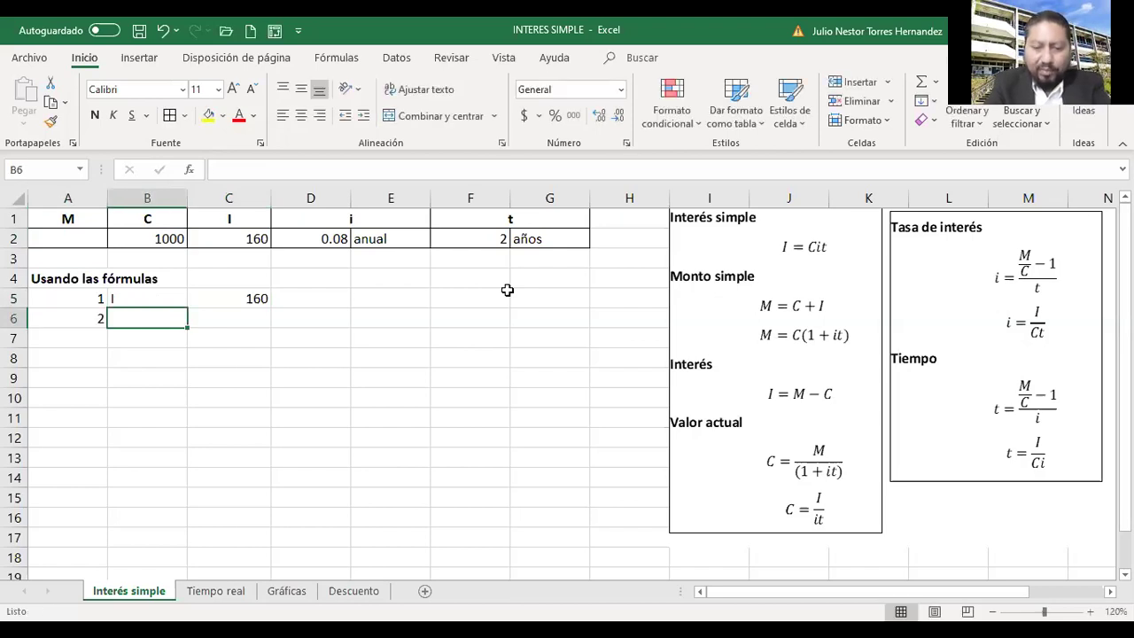
Label the second calculation row M in B6 and calculate the amount in C6 with the formula =B2+C2.
type("M")
key("Tab")
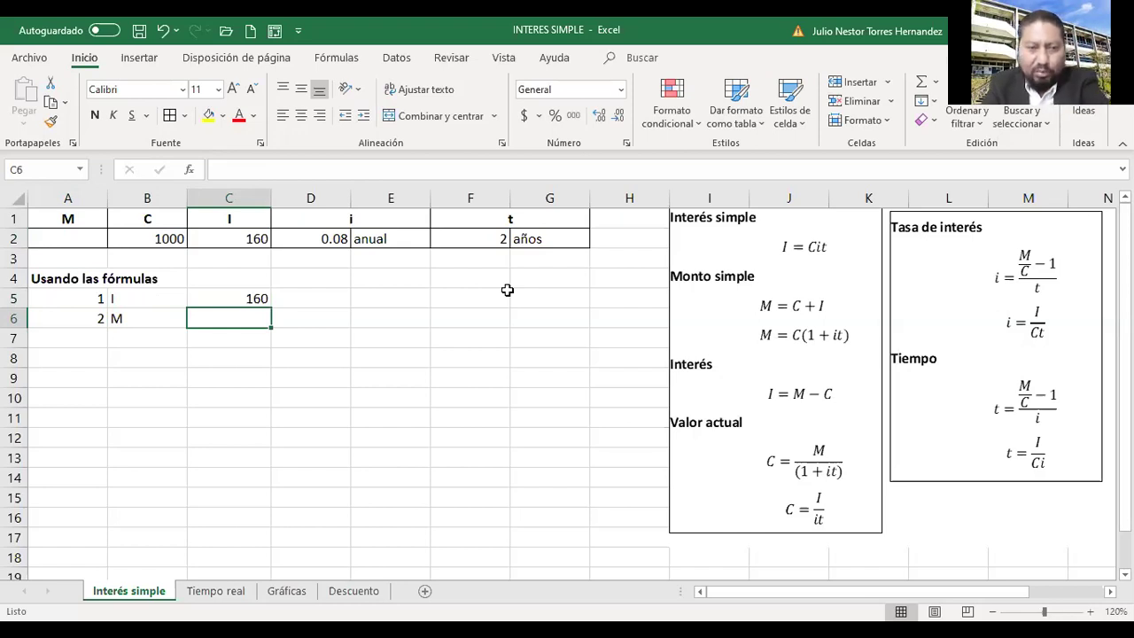
type("=")
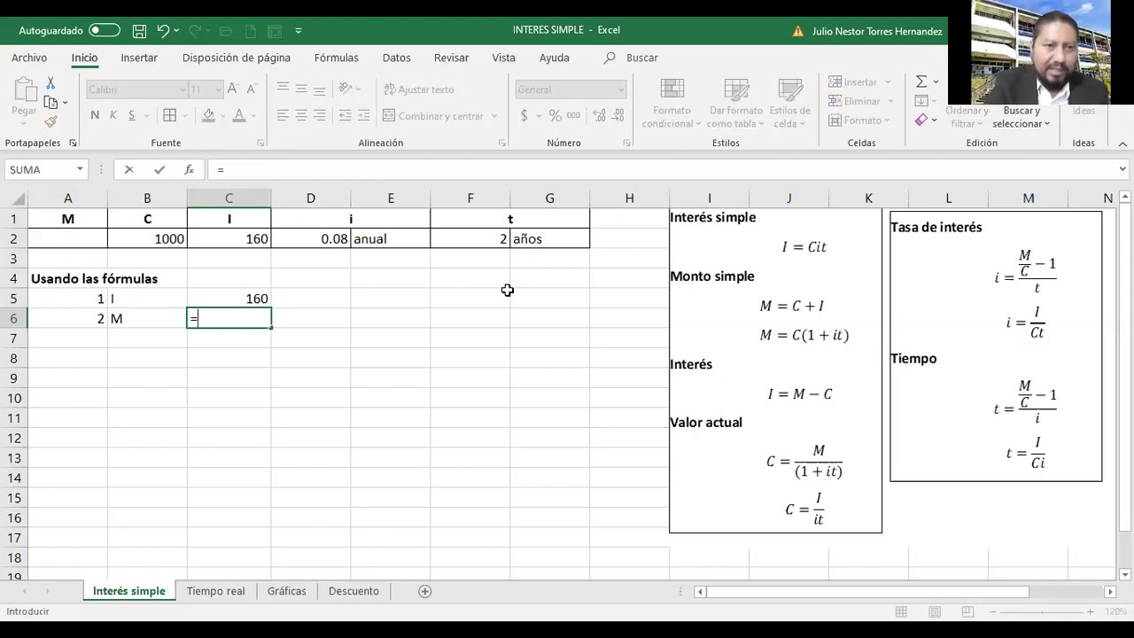
key("Left")
key("Up")
key("Up")
key("Up")
key("Up")
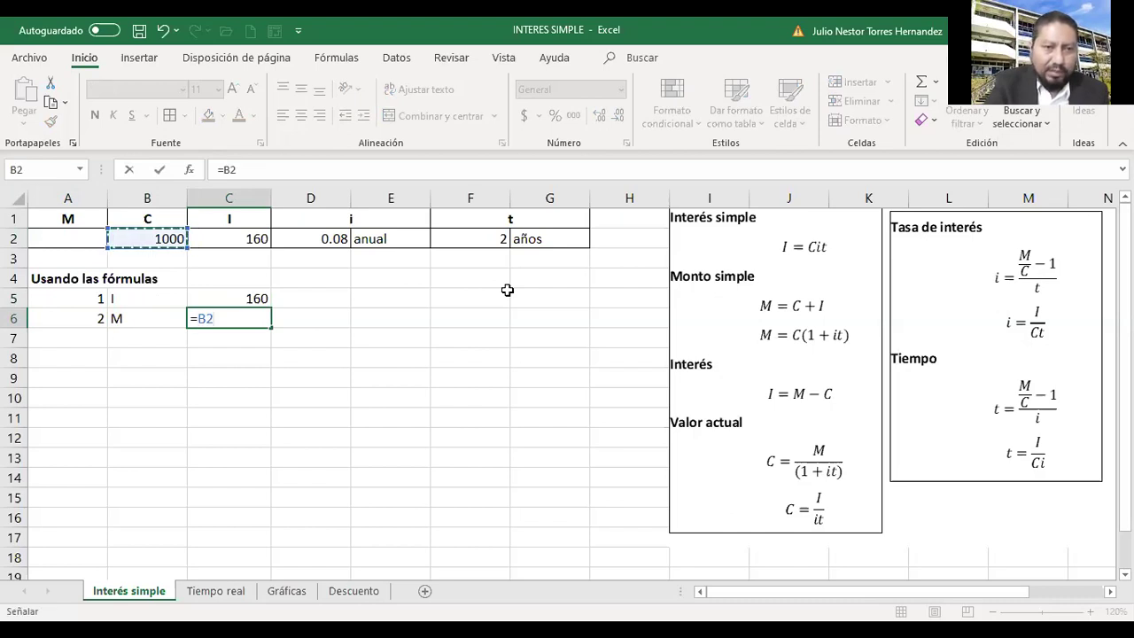
key("Right")
key("Down")
key("Down")
key("Down")
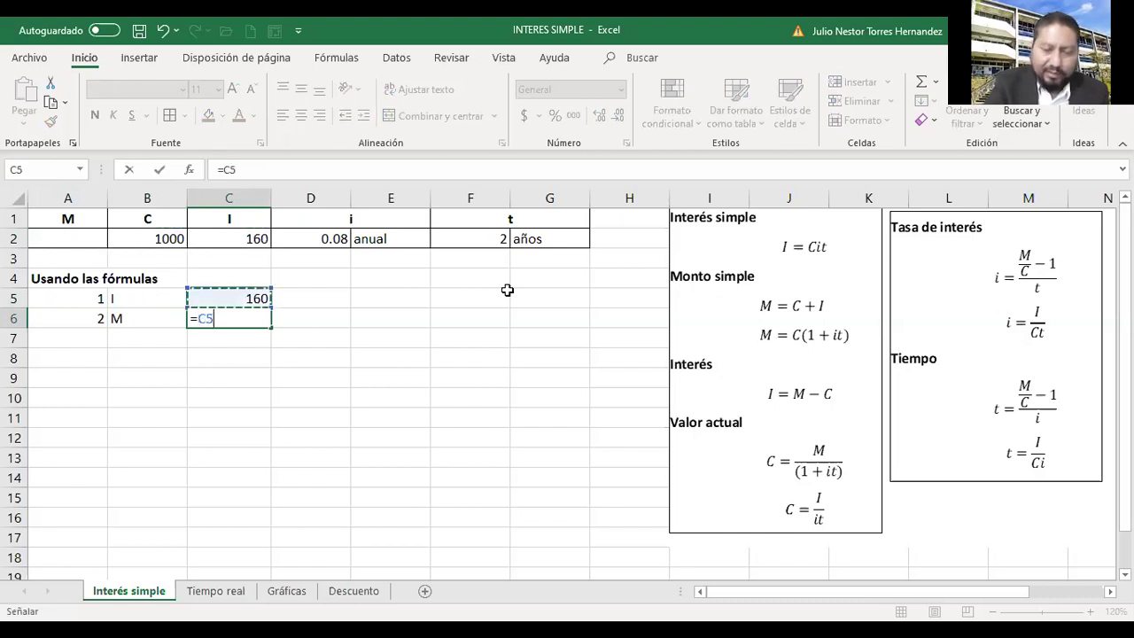
key("Up")
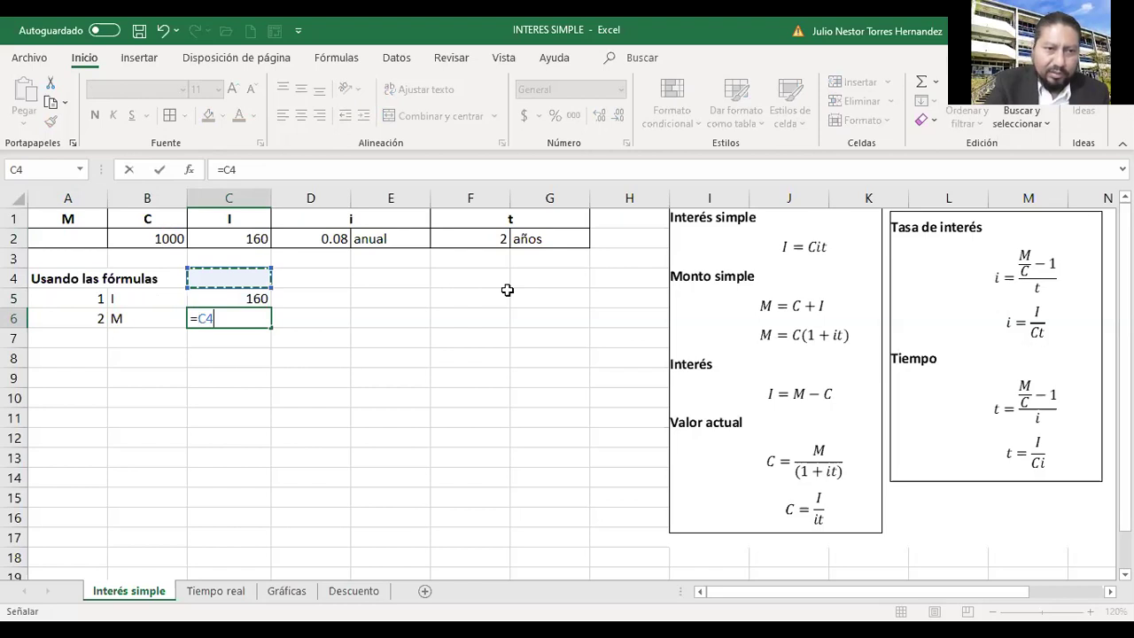
key("Up")
key("Up")
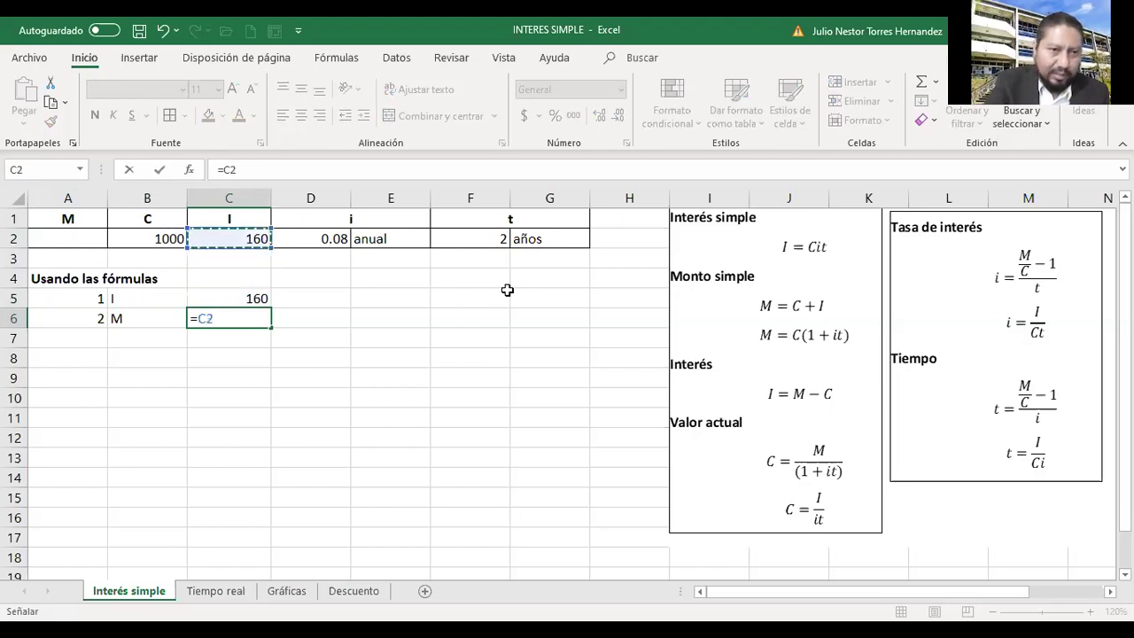
key("Left")
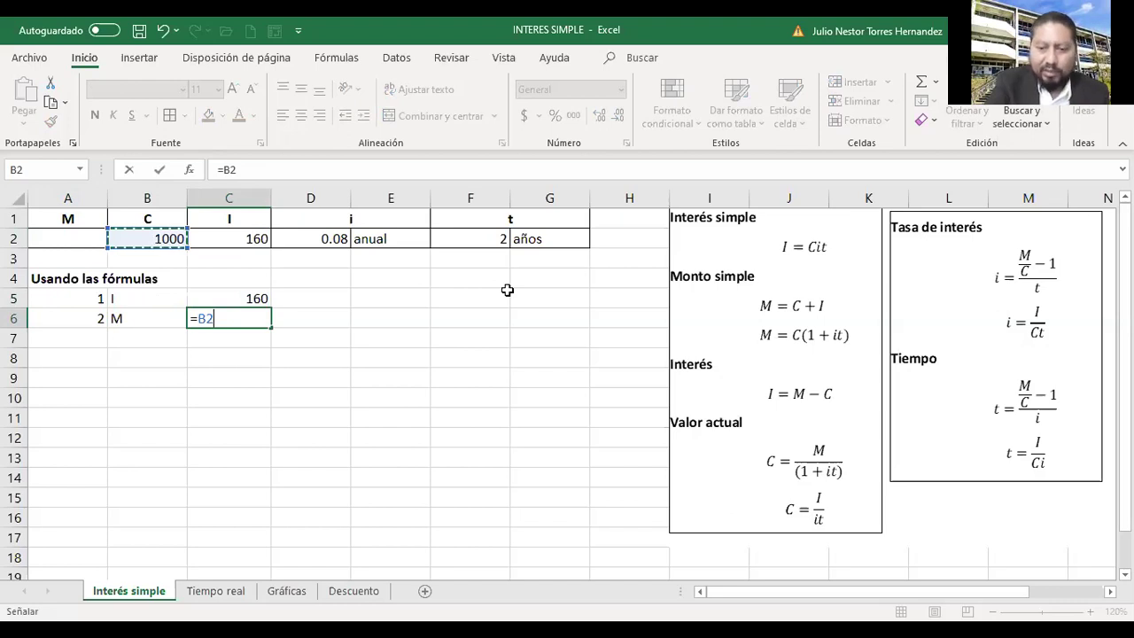
type("+")
key("Up")
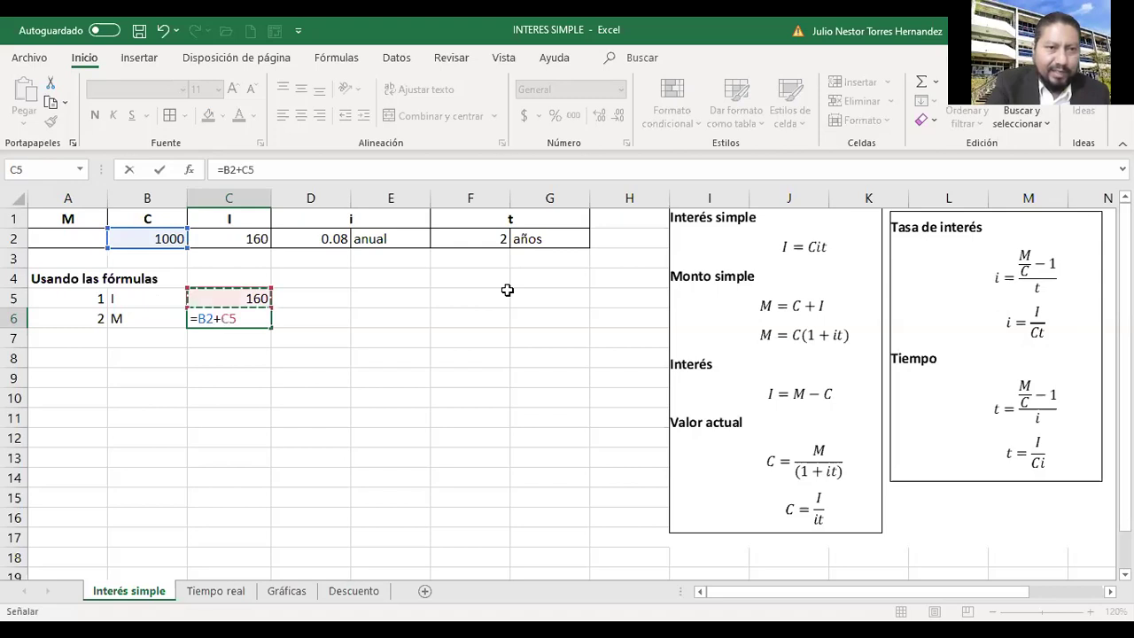
key("Up")
key("Up")
key("Up")
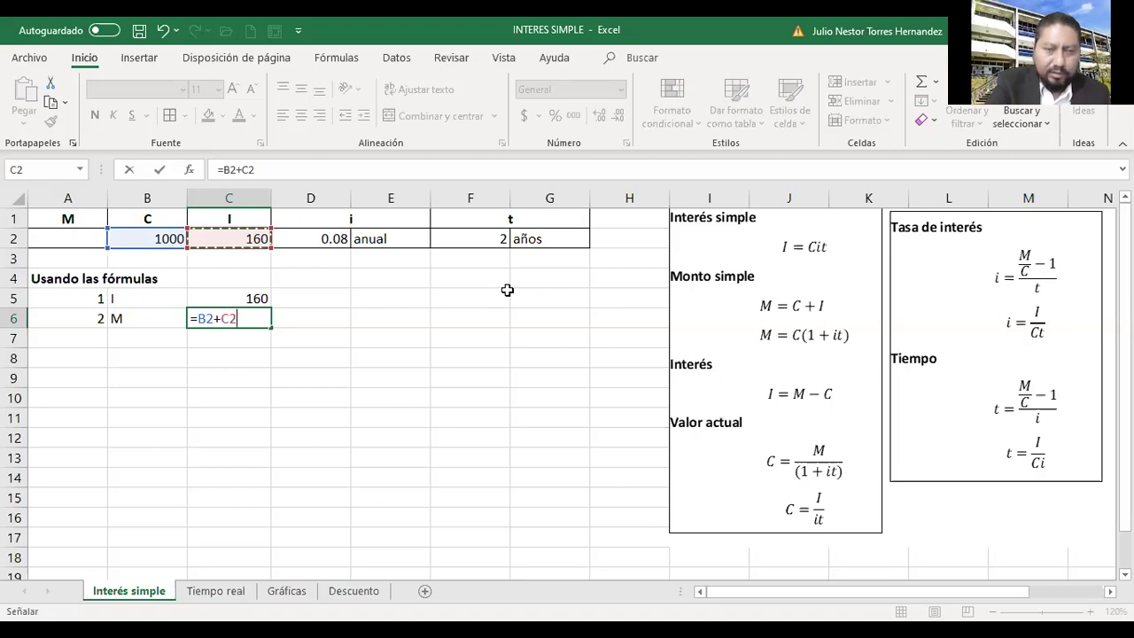
key("Return")
Enter 1160 as the amount M in cell A2.
key("Up")
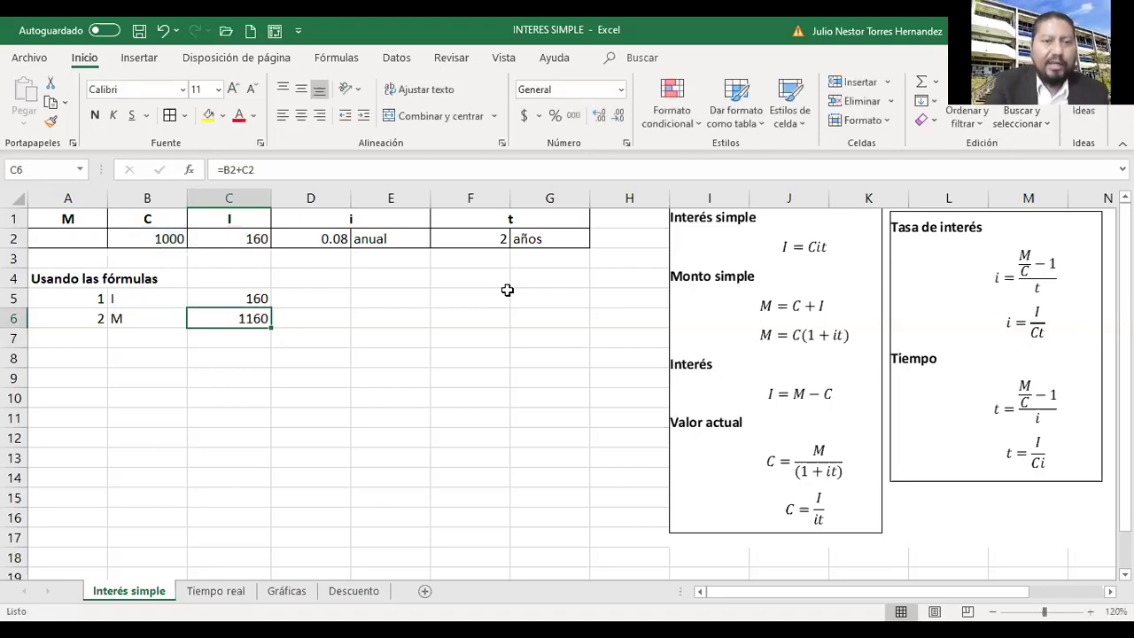
key("Up")
key("Up")
key("Up")
key("Up")
key("Left")
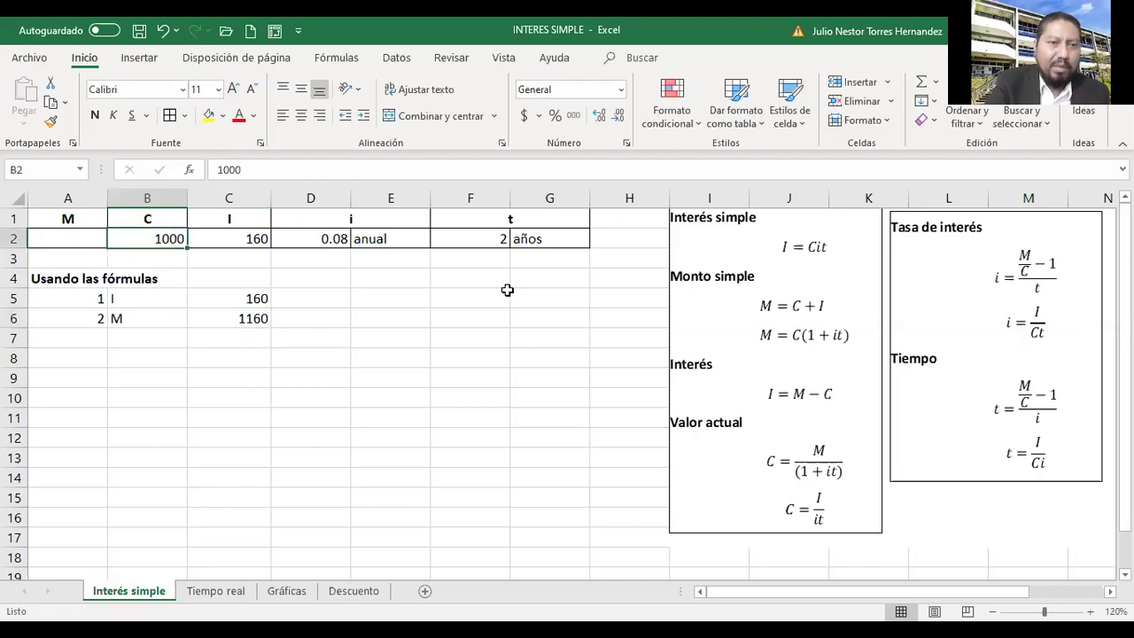
key("Left")
type("1")
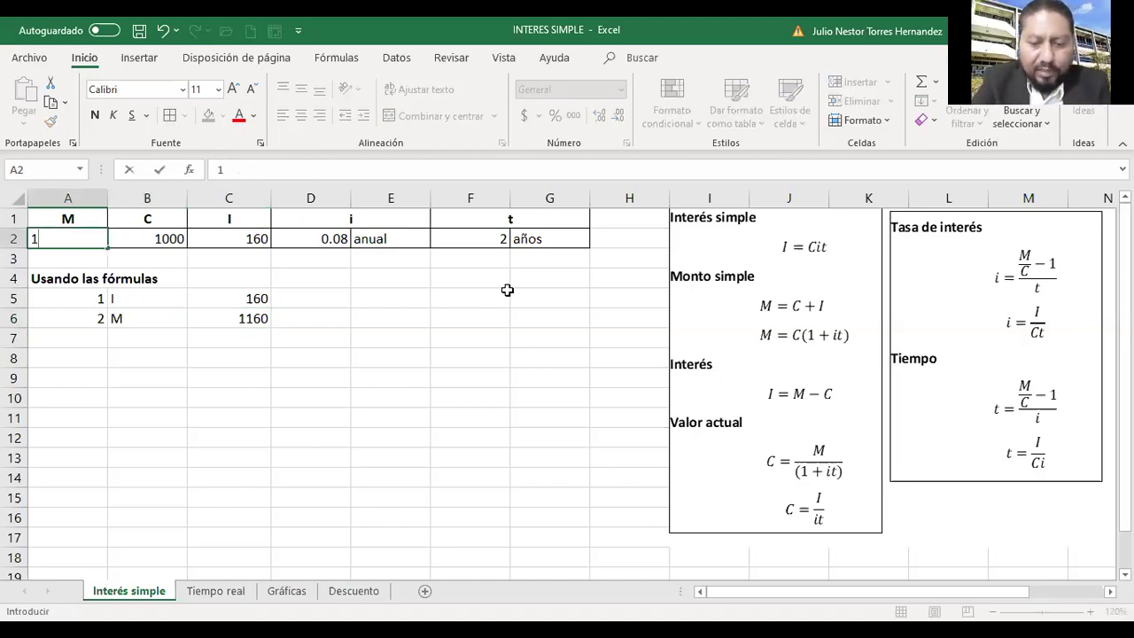
type("160")
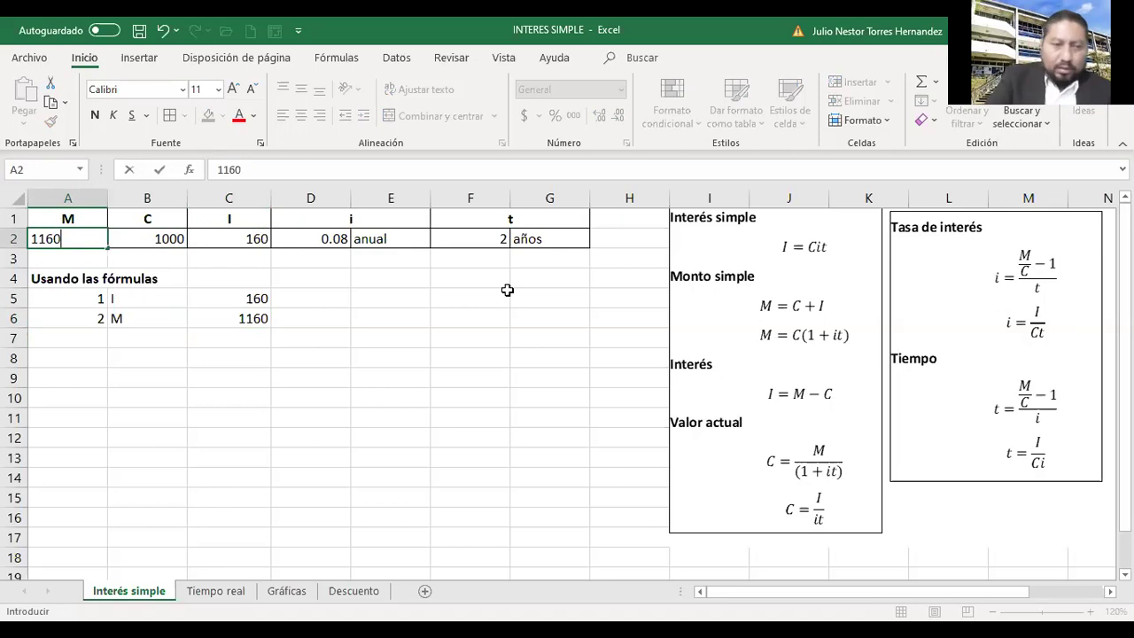
key("Down")
Number the third calculation row 3 in A7 and label it M in B7.
key("Down")
key("Down")
key("Down")
key("Down")
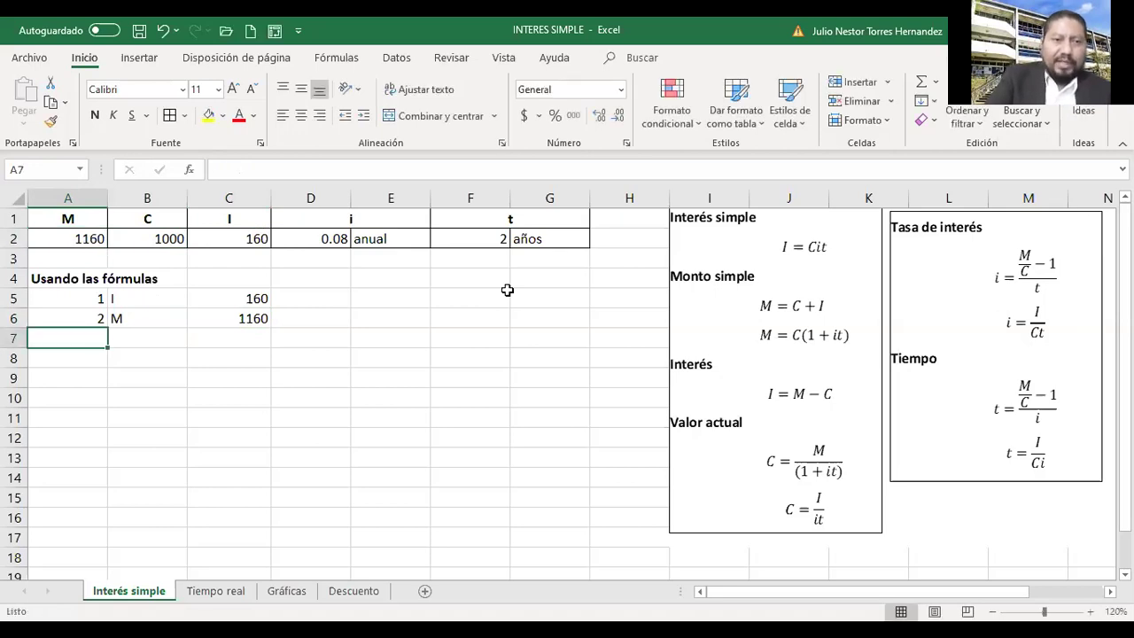
key("Right")
key("Right")
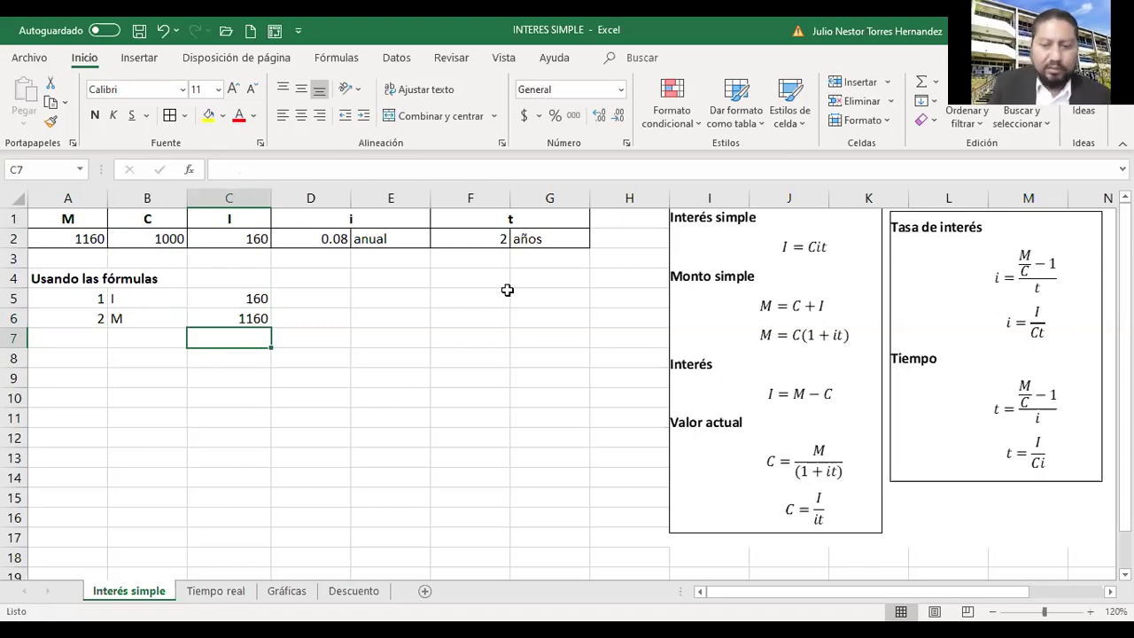
key("Left")
key("Left")
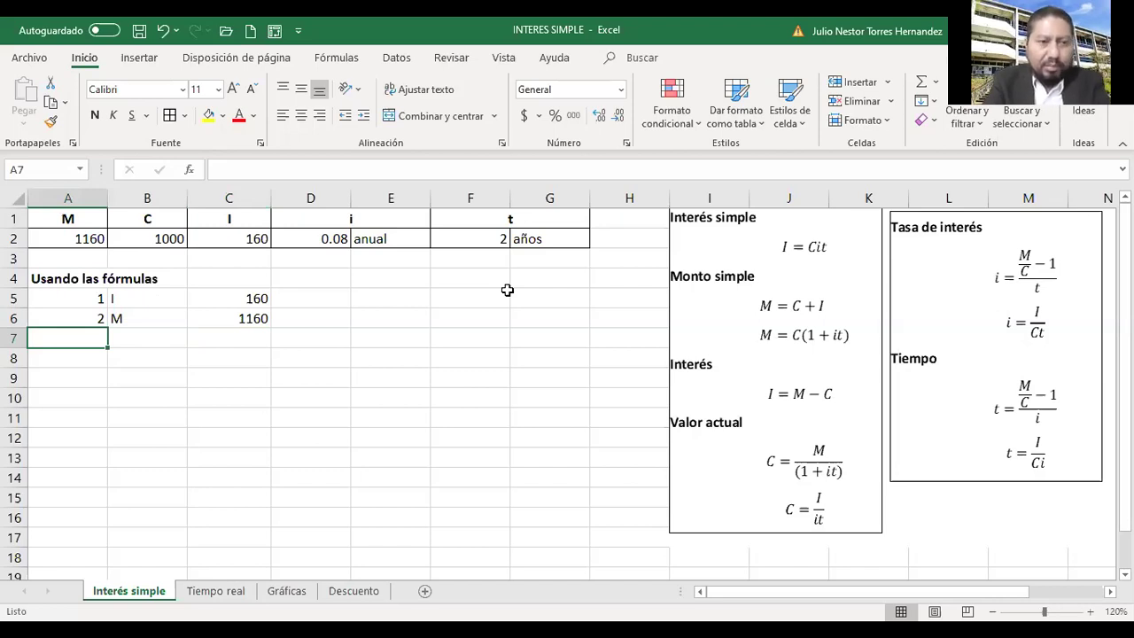
type("3")
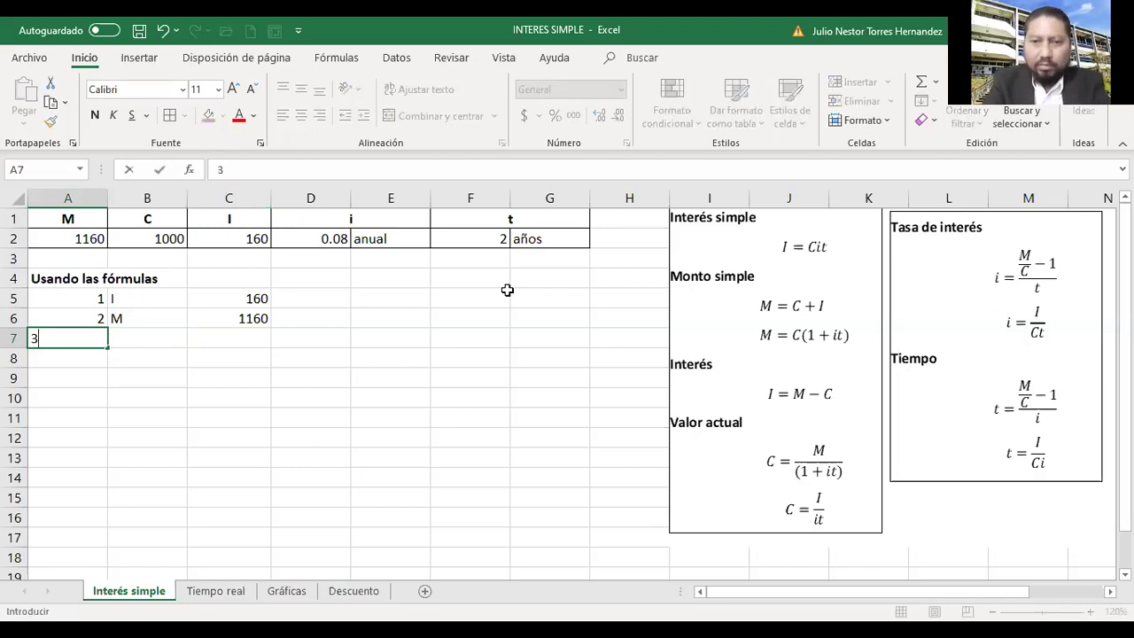
key("Tab")
type("M")
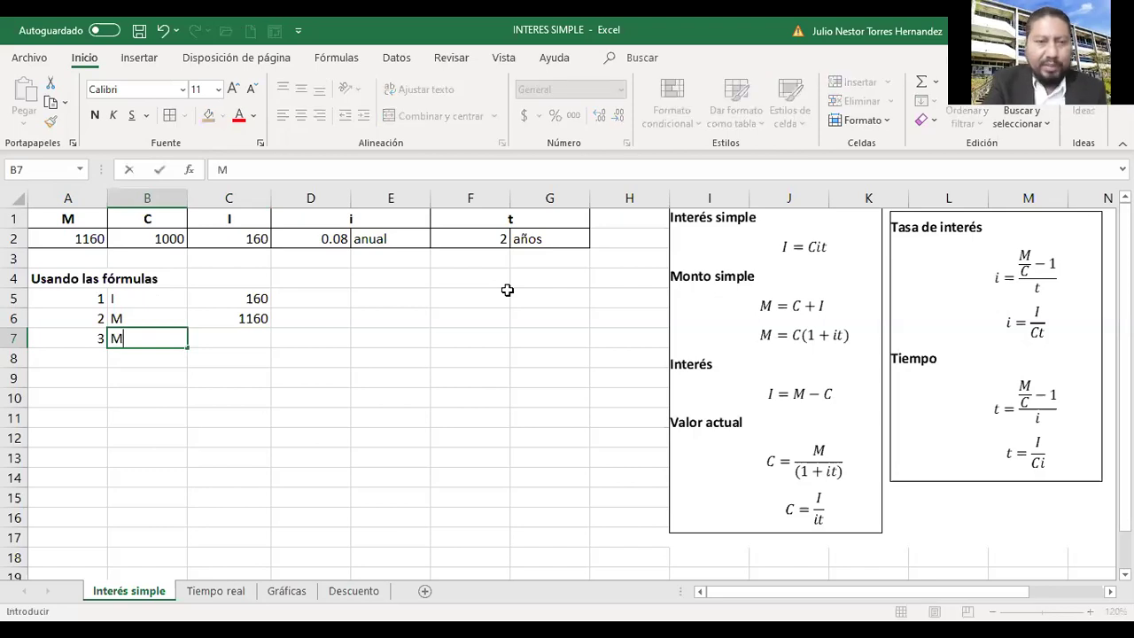
key("Tab")
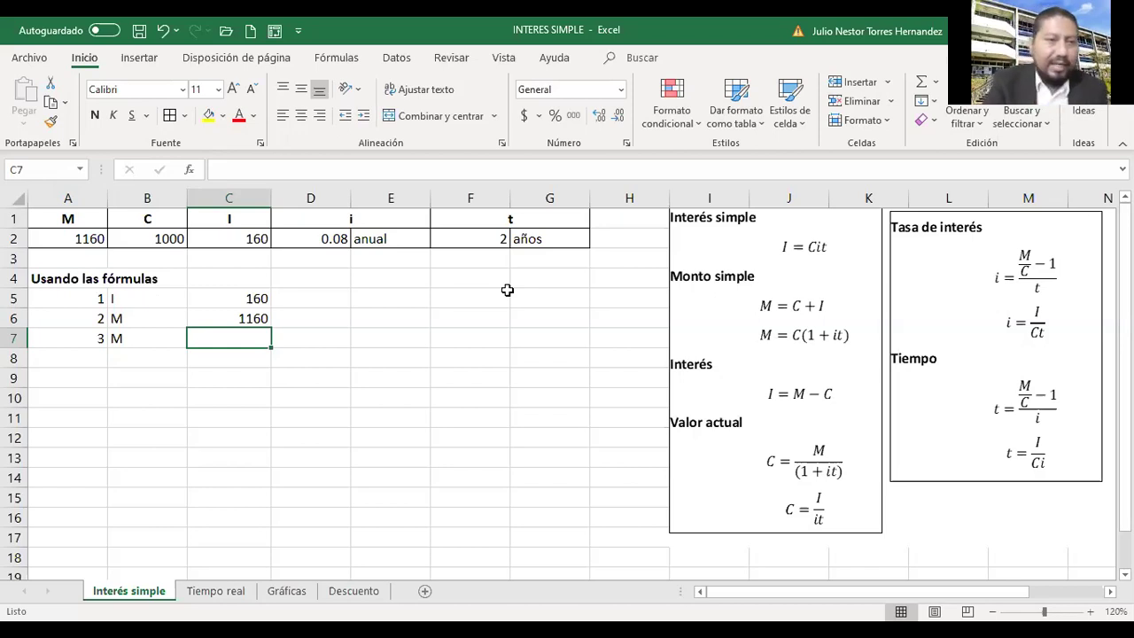
Calculate the amount M in C7 with the formula =B2*(1+D2*F2) and compare it with the formula in C6.
type("=")
key("Up")
key("Up")
key("Up")
key("Up")
key("Up")
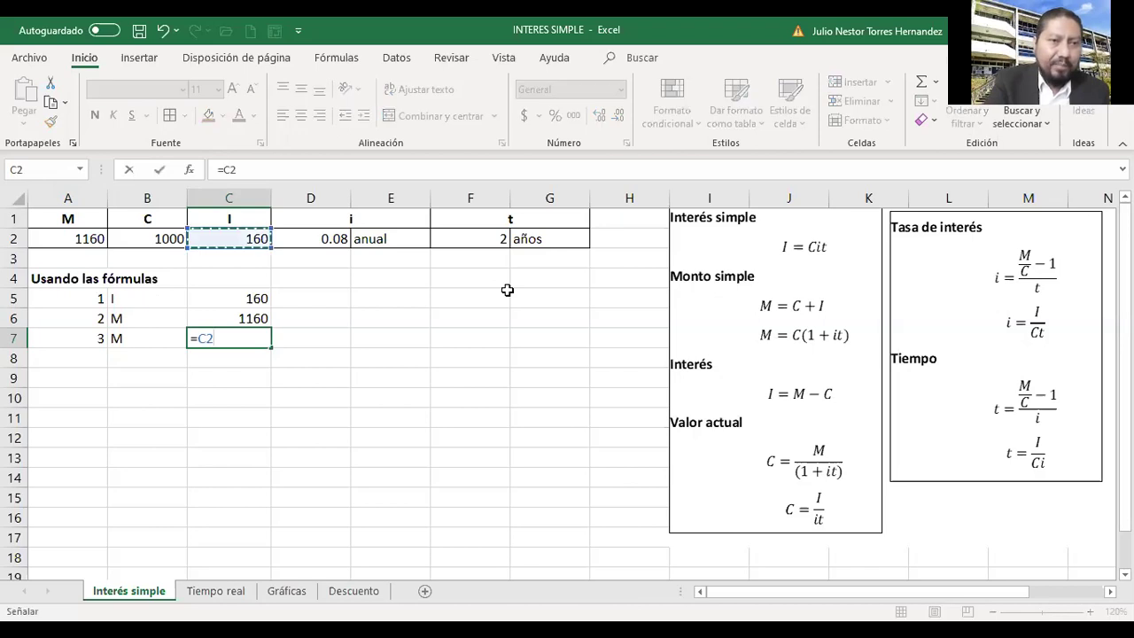
key("Left")
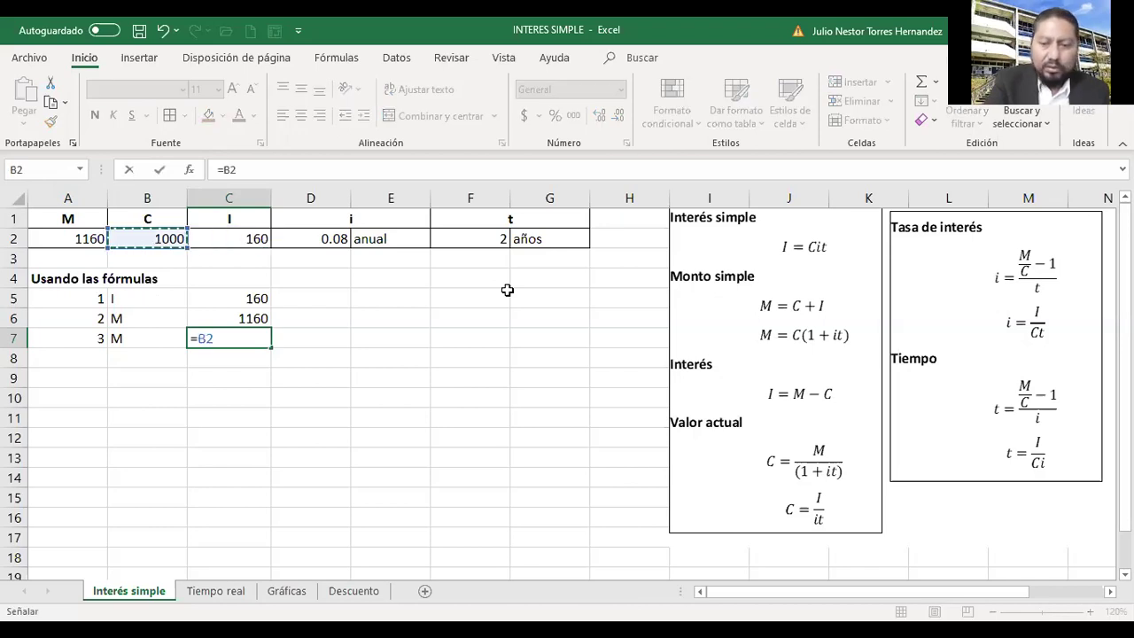
type("*")
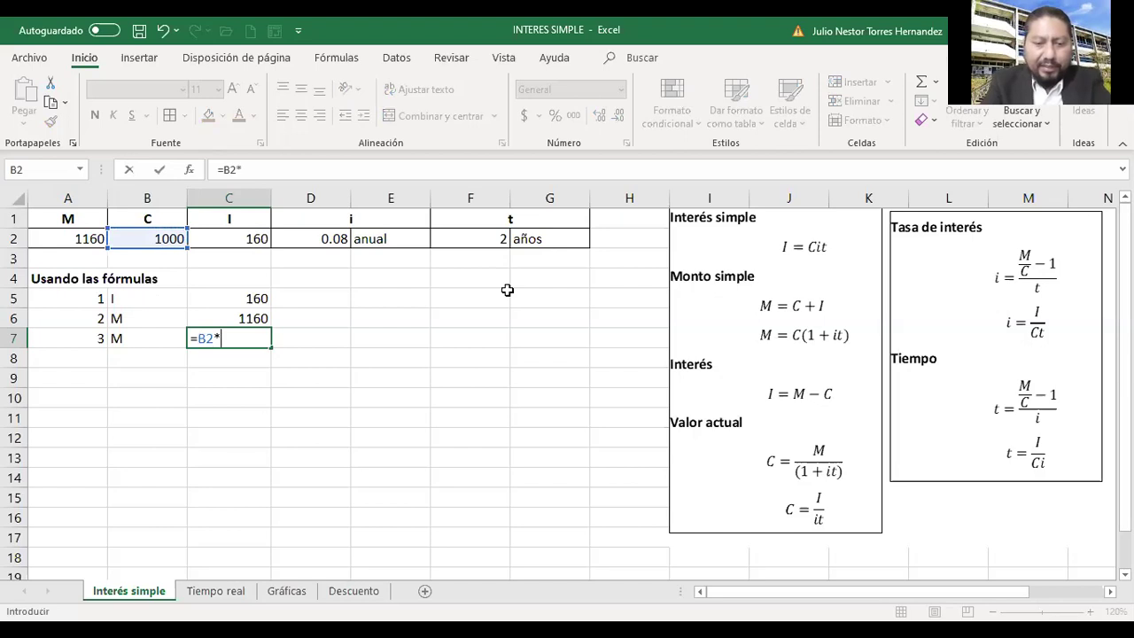
type("(")
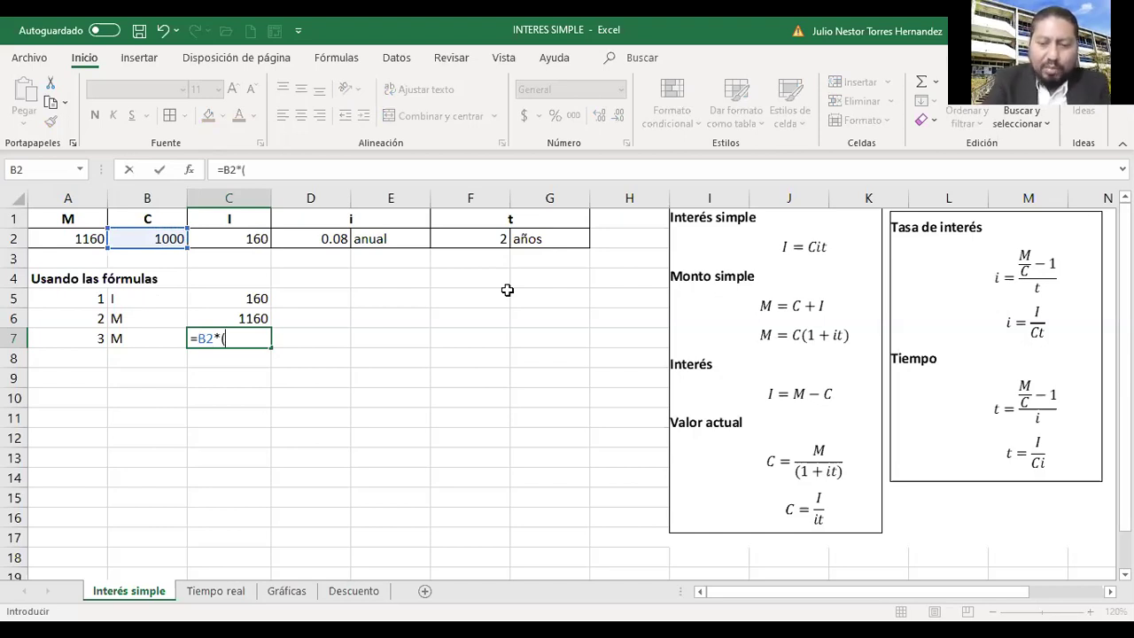
type("1+")
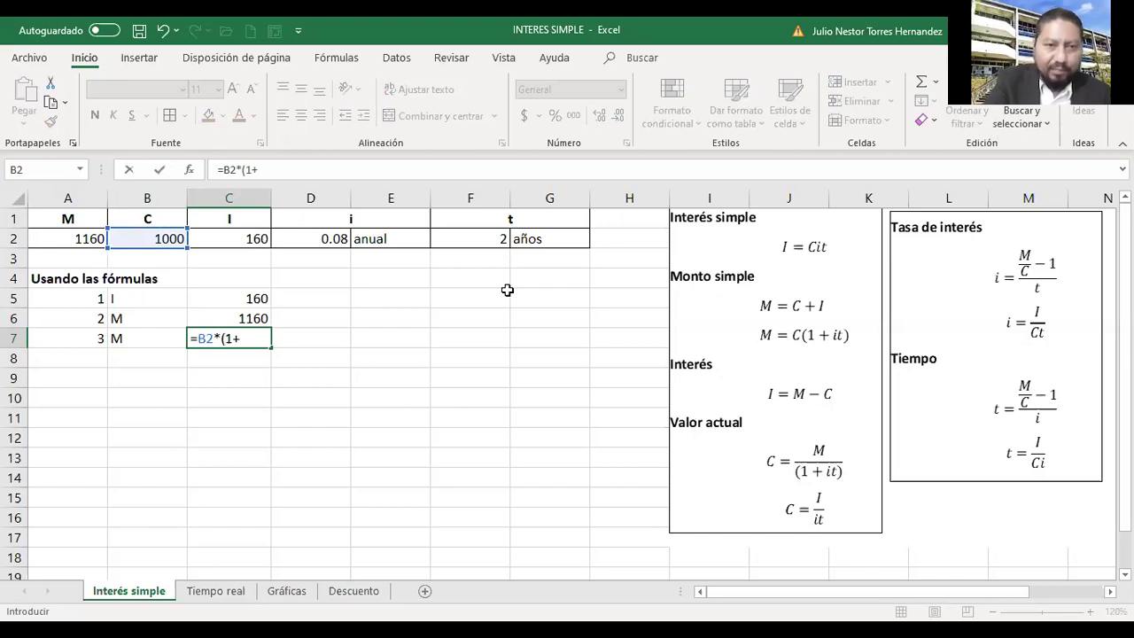
key("Up")
key("Up")
key("Up")
key("Up")
key("Up")
key("Right")
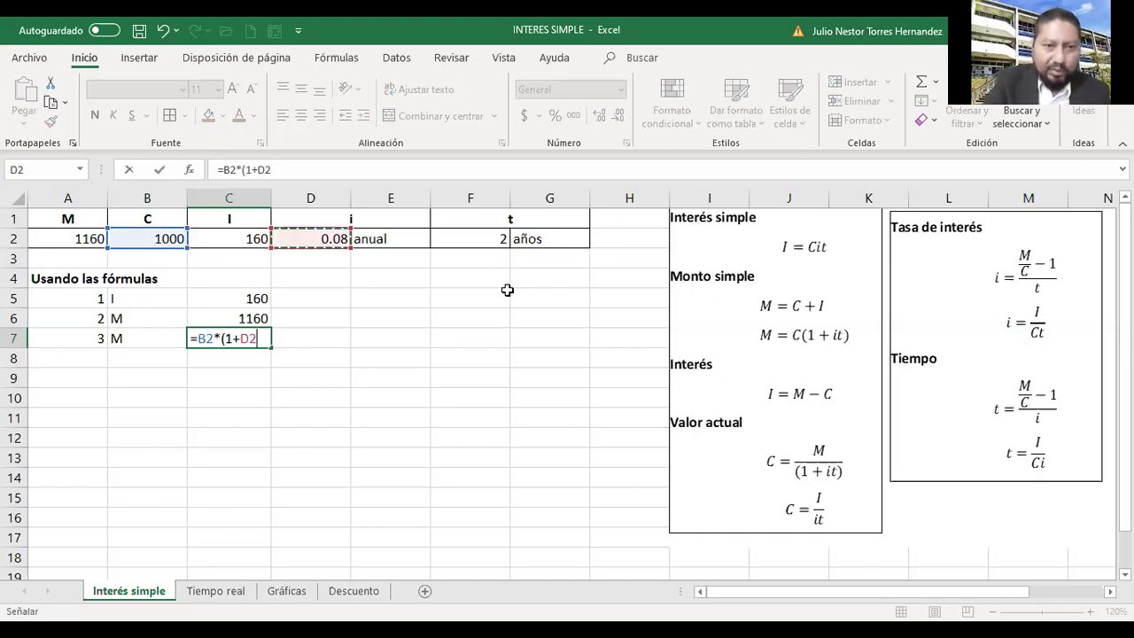
type("*")
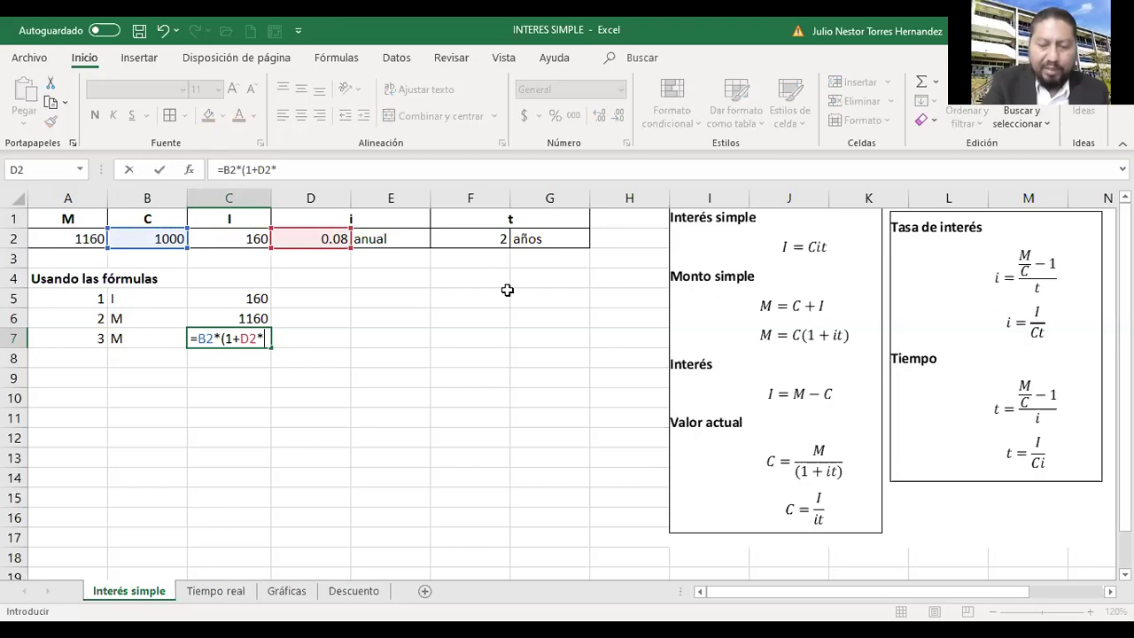
key("Up")
key("Up")
key("Up")
key("Up")
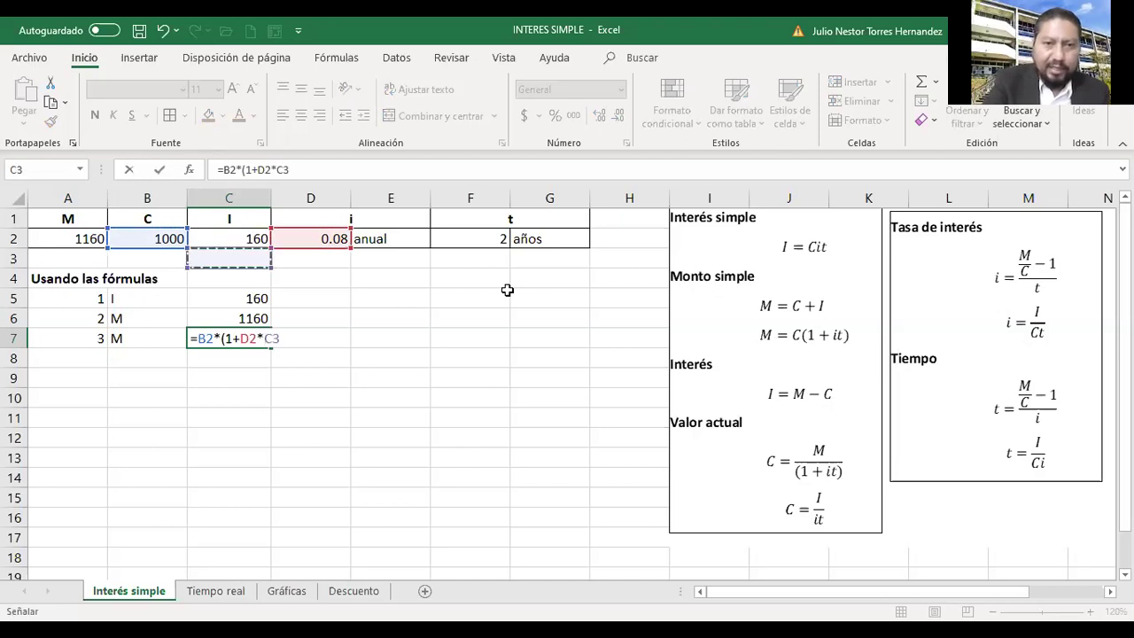
key("Up")
key("Right")
key("Right")
key("Right")
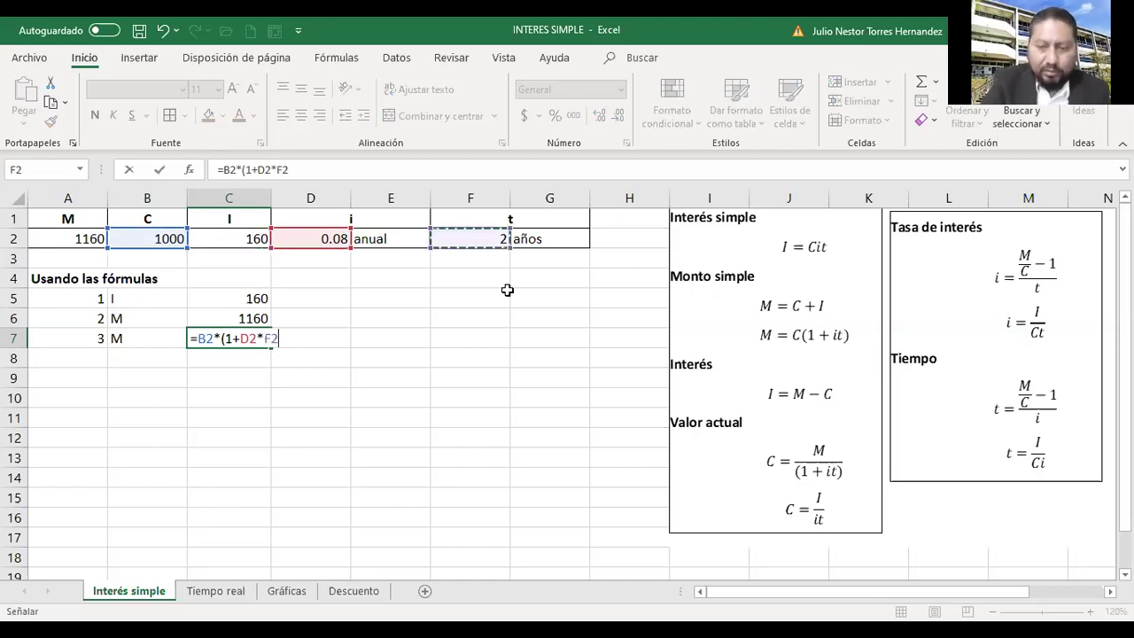
key("Return")
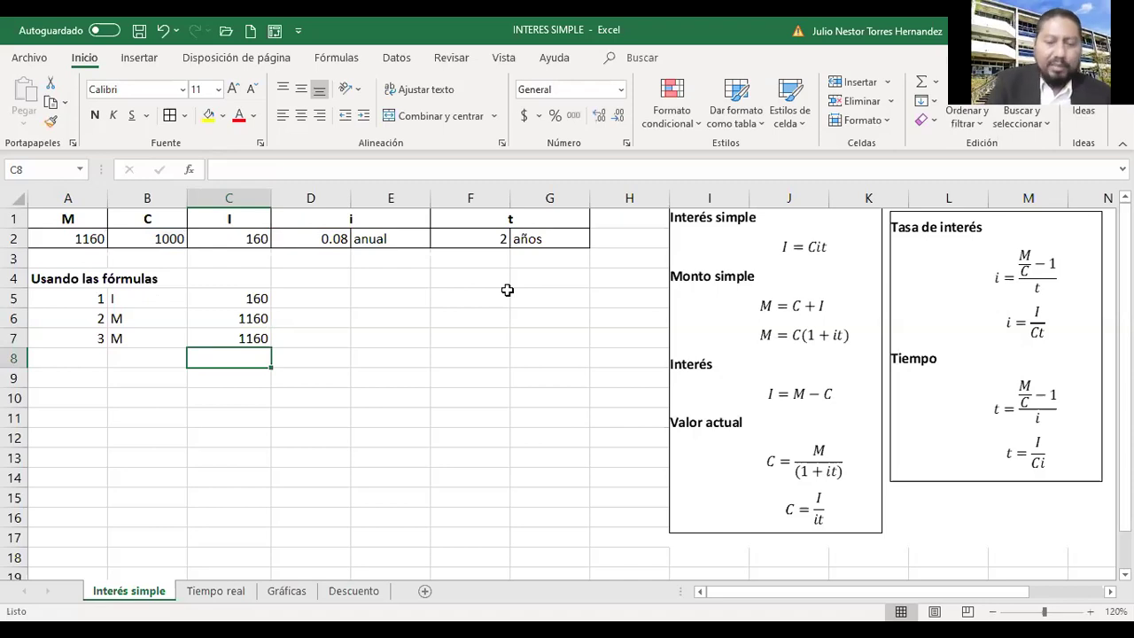
key("Up")
key("Up")
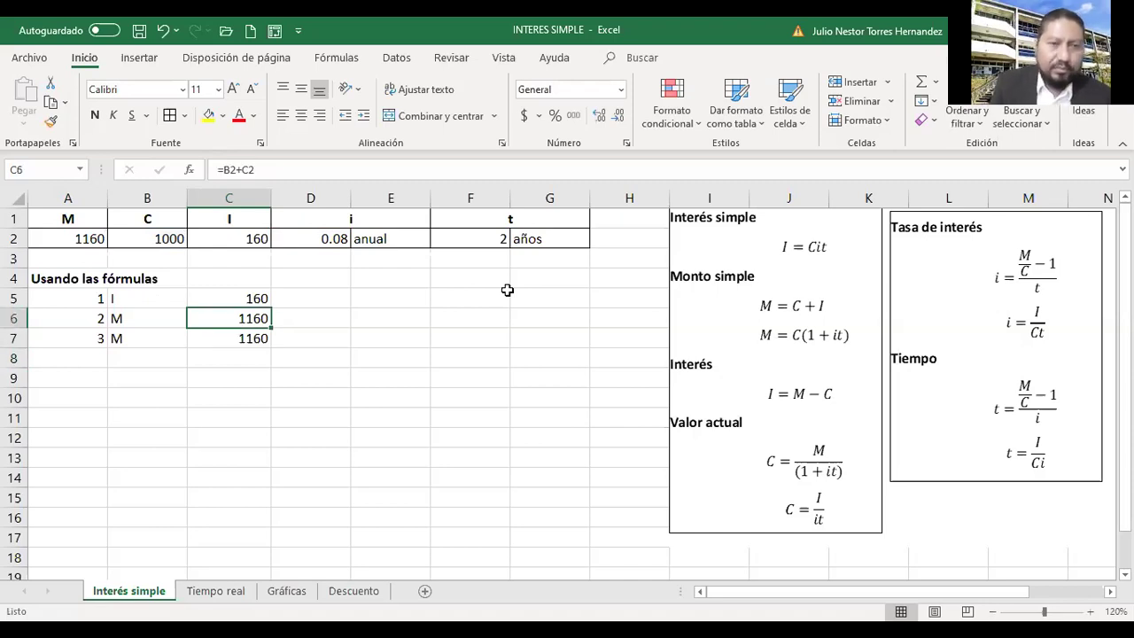
key("Down")
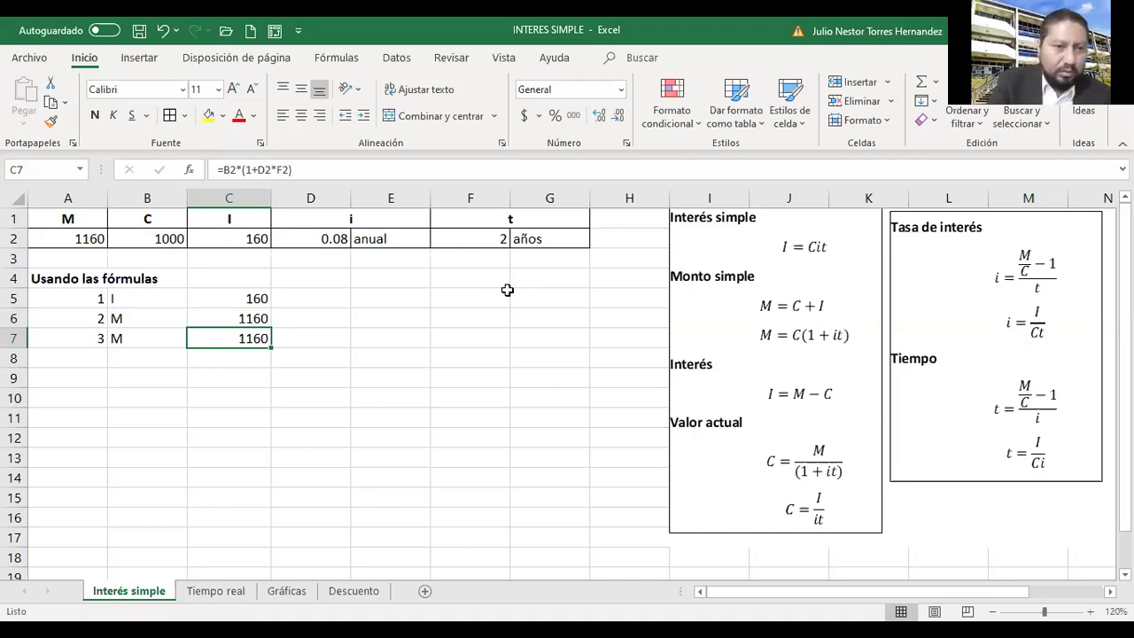
Number the fourth calculation row 4 in A8 and label it I in B8.
key("Down")
key("Left")
key("Left")
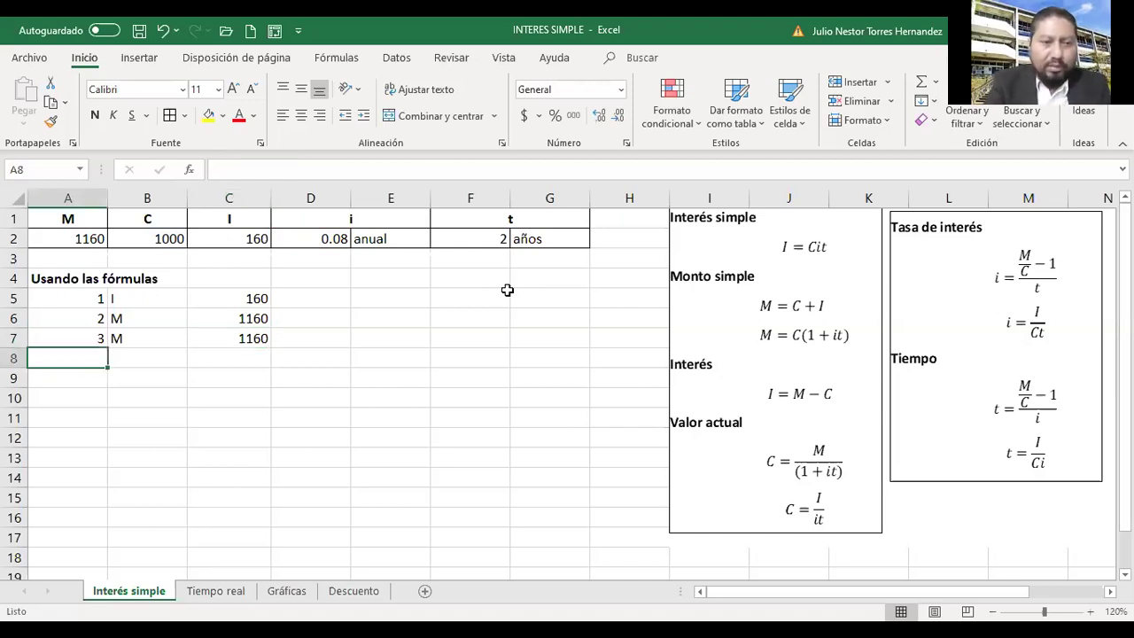
type("4")
key("Tab")
type("I")
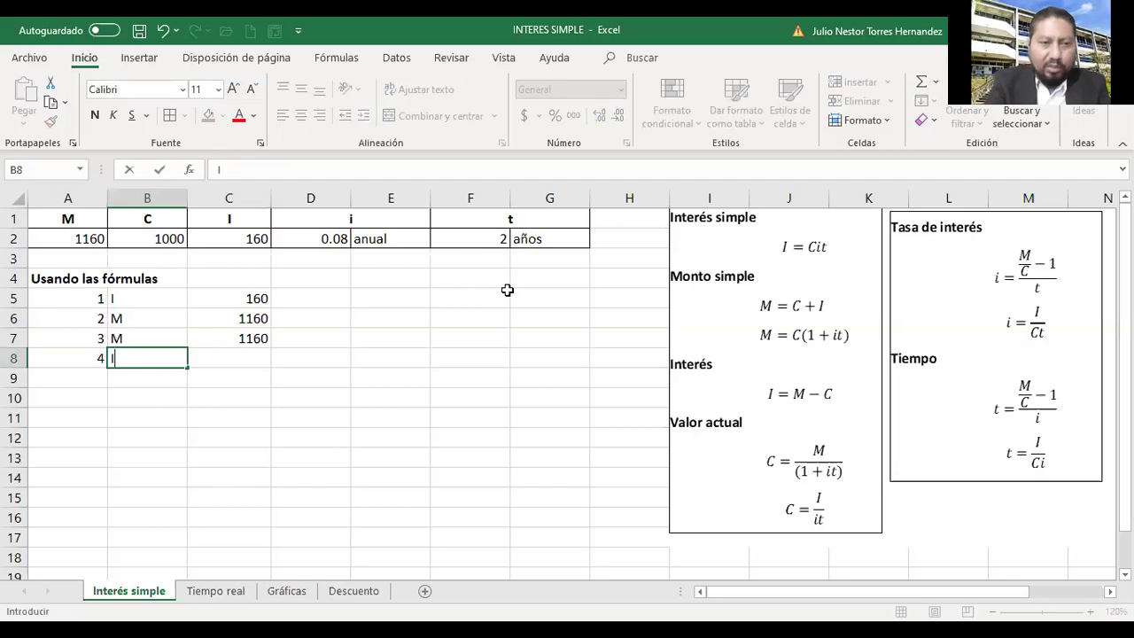
key("Tab")
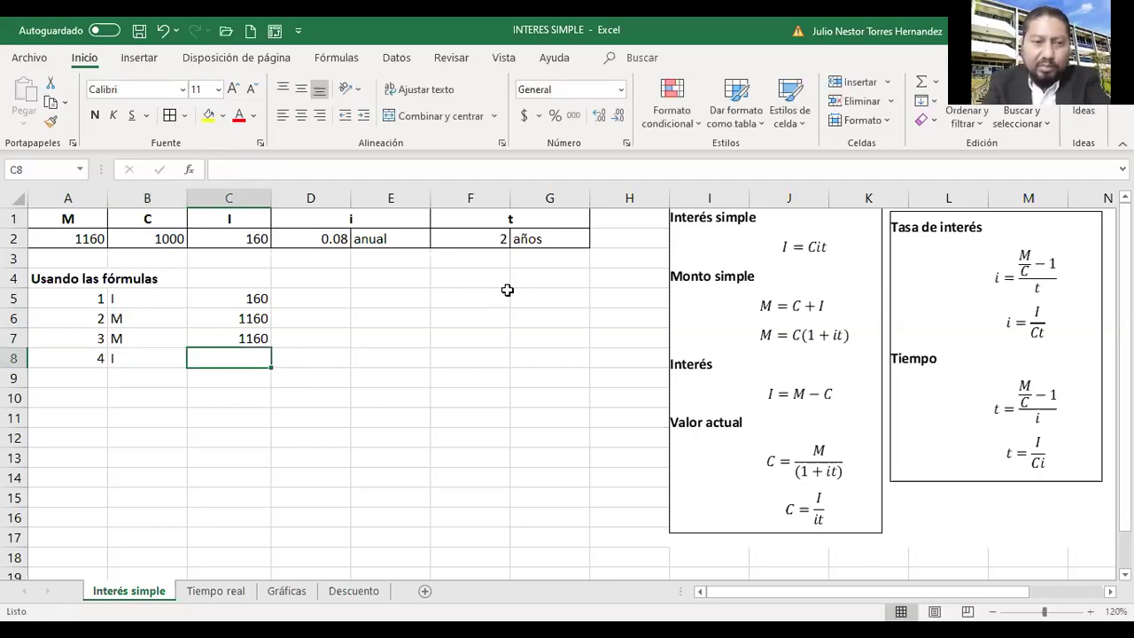
Calculate the interest I in C8 with the formula =A2-B2 and compare it with the formula in C5.
type("=")
key("Up")
key("Up")
key("Up")
key("Up")
key("Up")
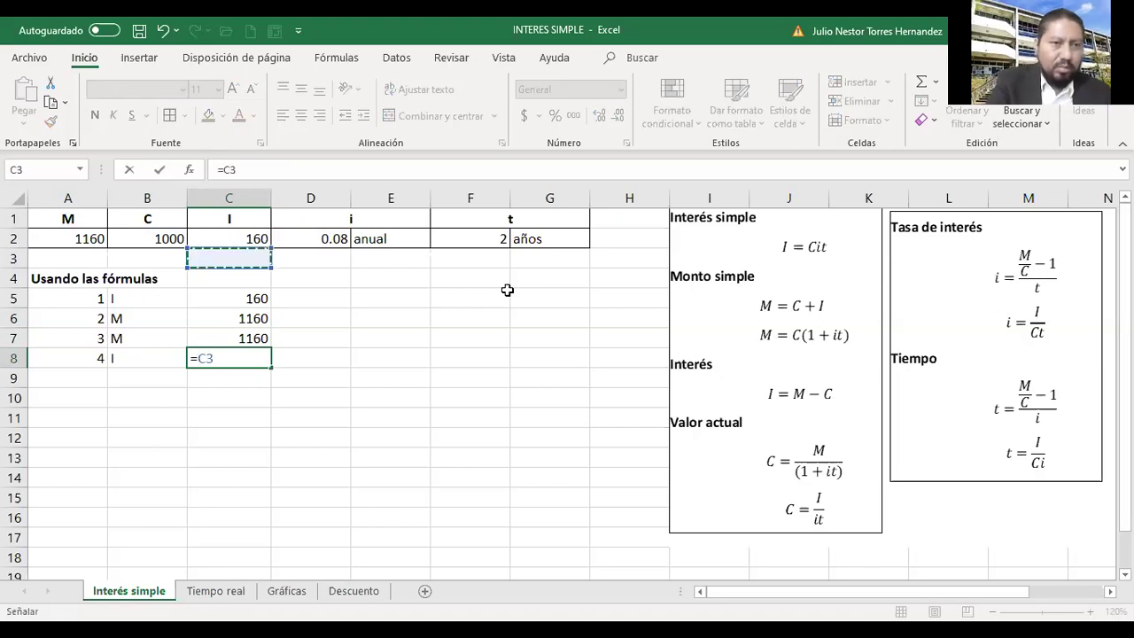
key("Up")
key("Left")
key("Left")
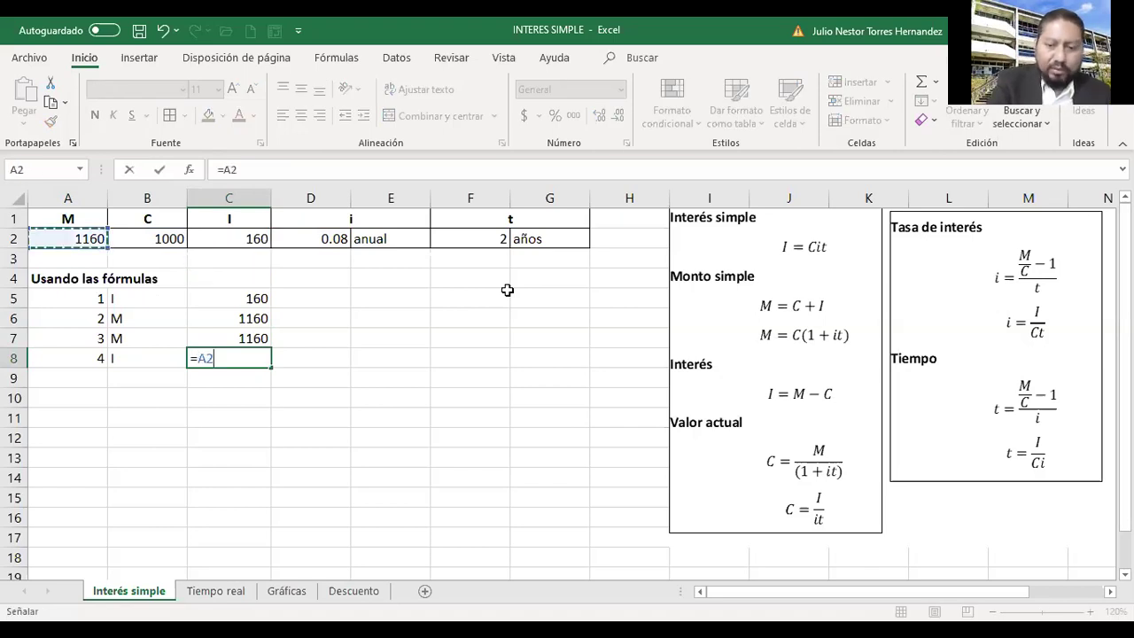
type("-")
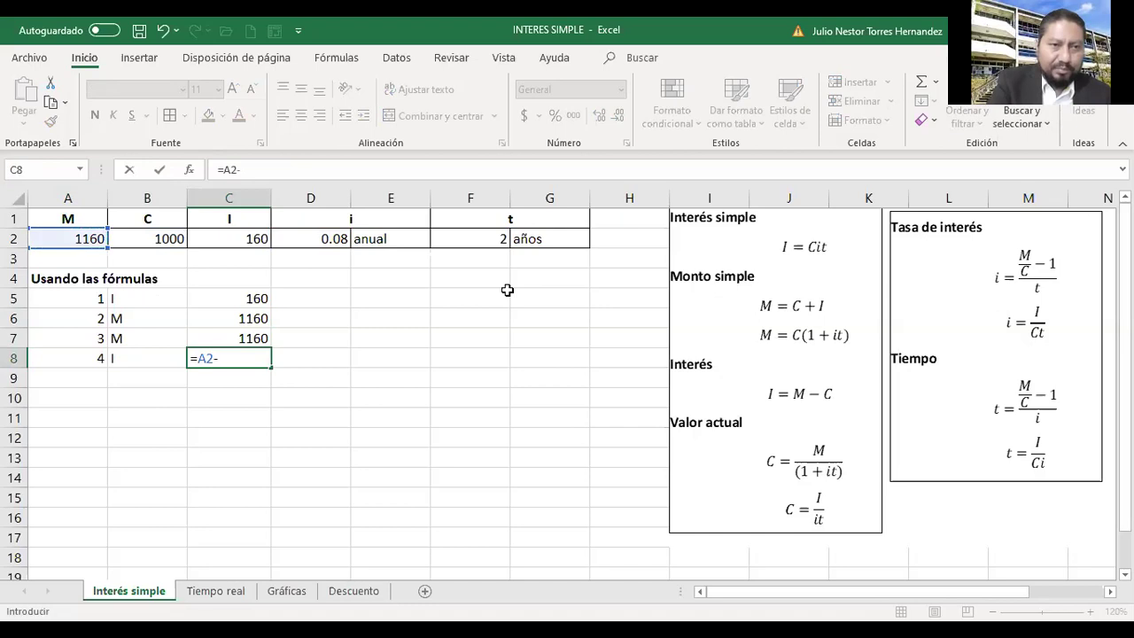
key("Up")
key("Up")
key("Up")
key("Up")
key("Up")
key("Up")
key("Left")
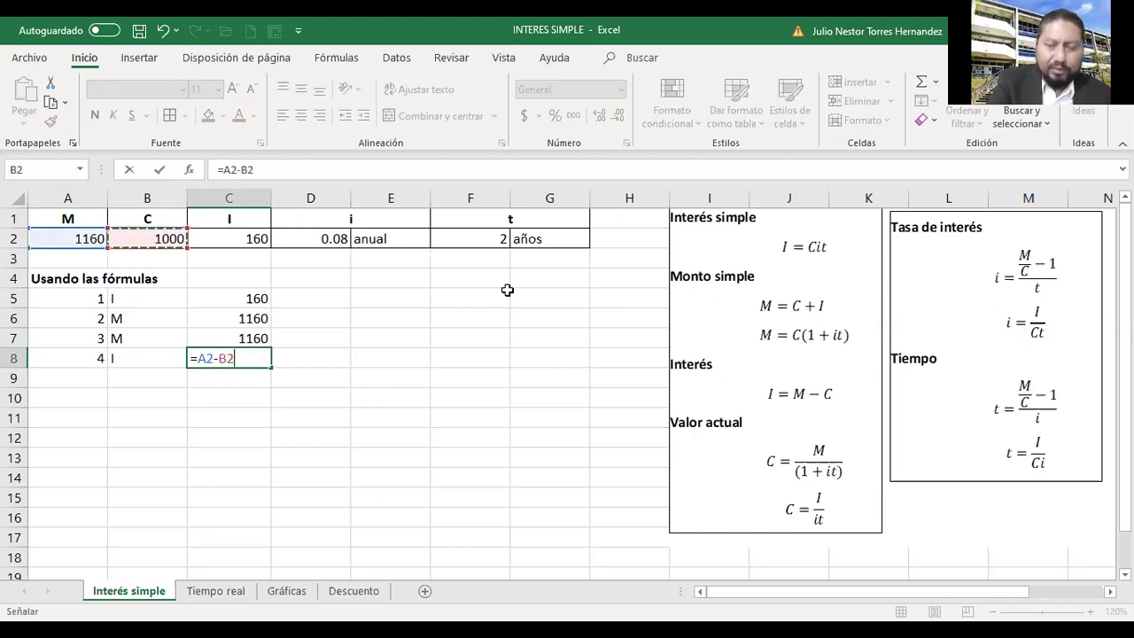
key("ctrl+Return")
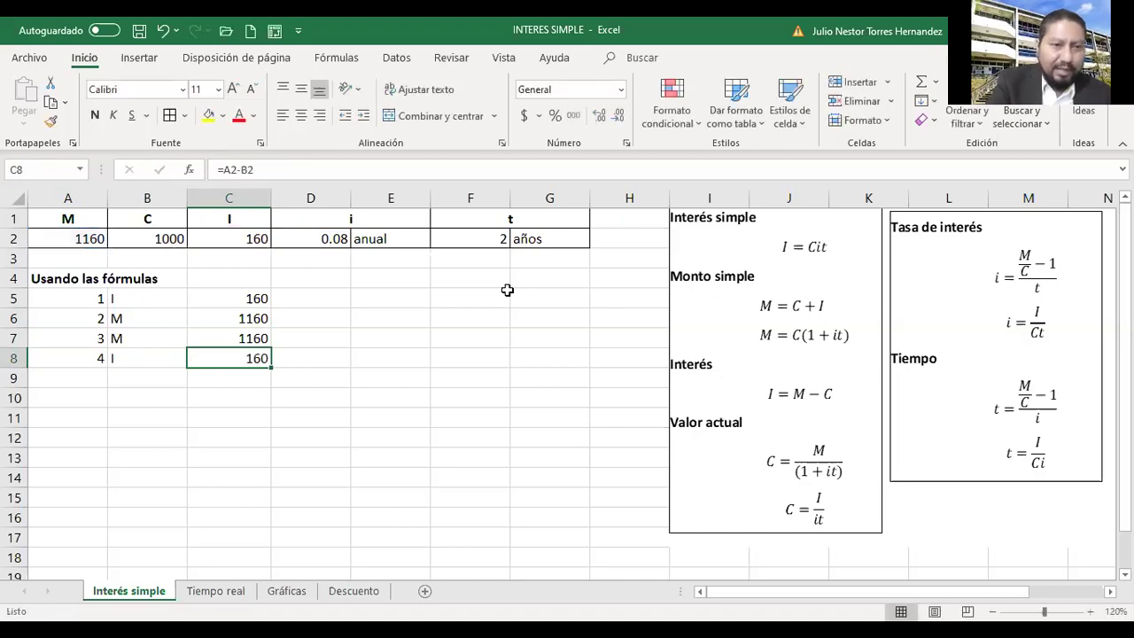
key("Up")
key("Up")
key("Up")
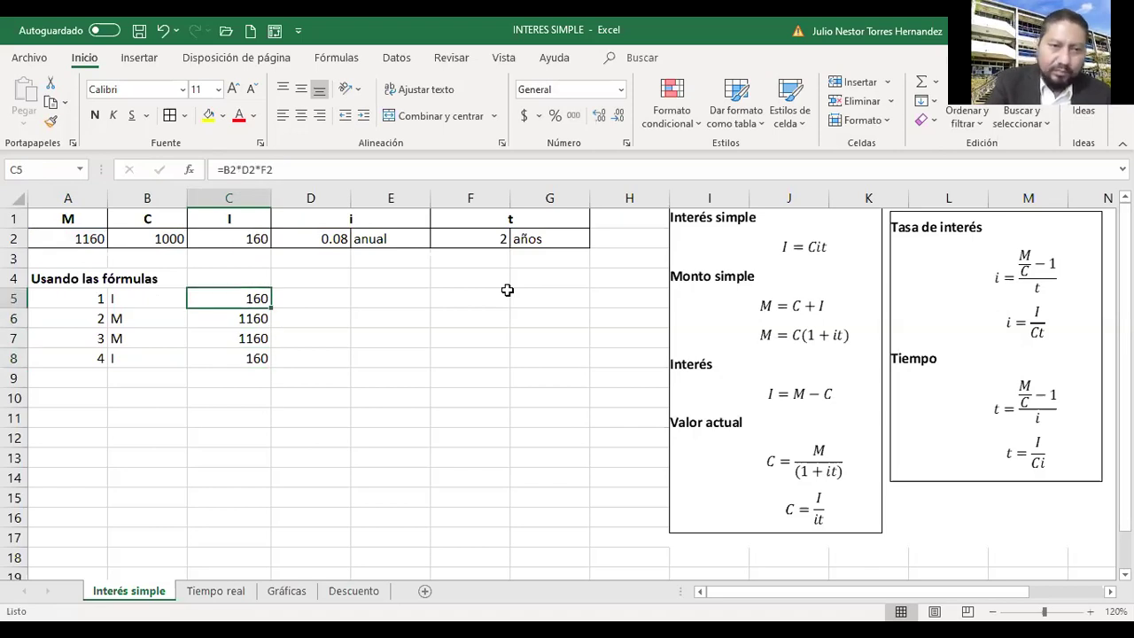
Number the fifth calculation row 5 in A9 and label it C in B9.
key("Down")
key("Down")
key("Down")
key("Down")
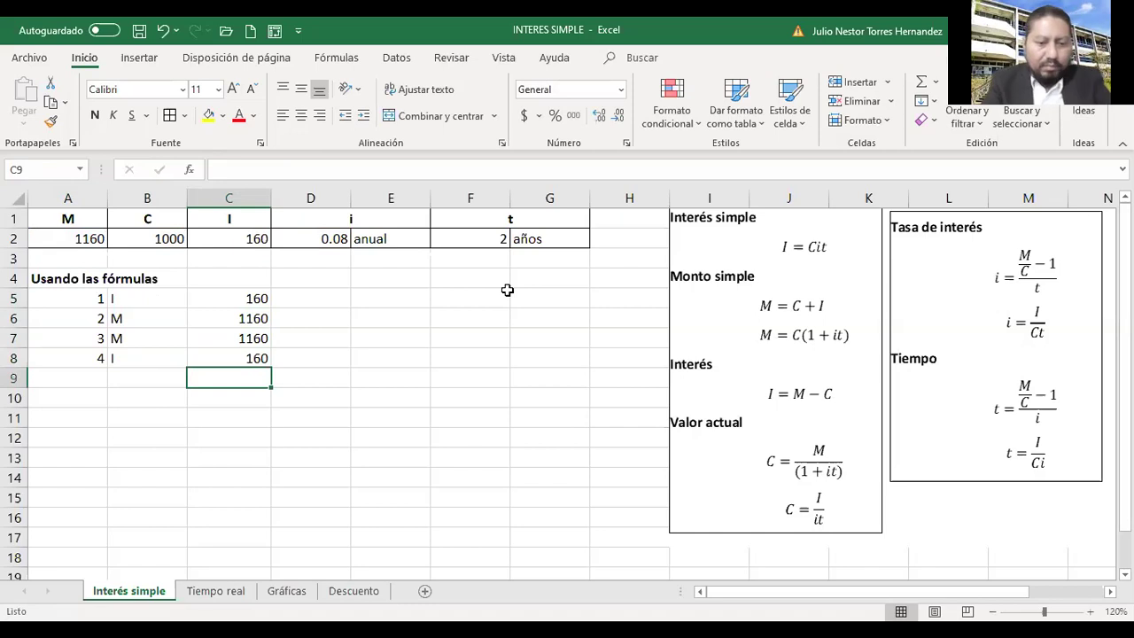
key("Left")
key("Left")
type("5")
key("Tab")
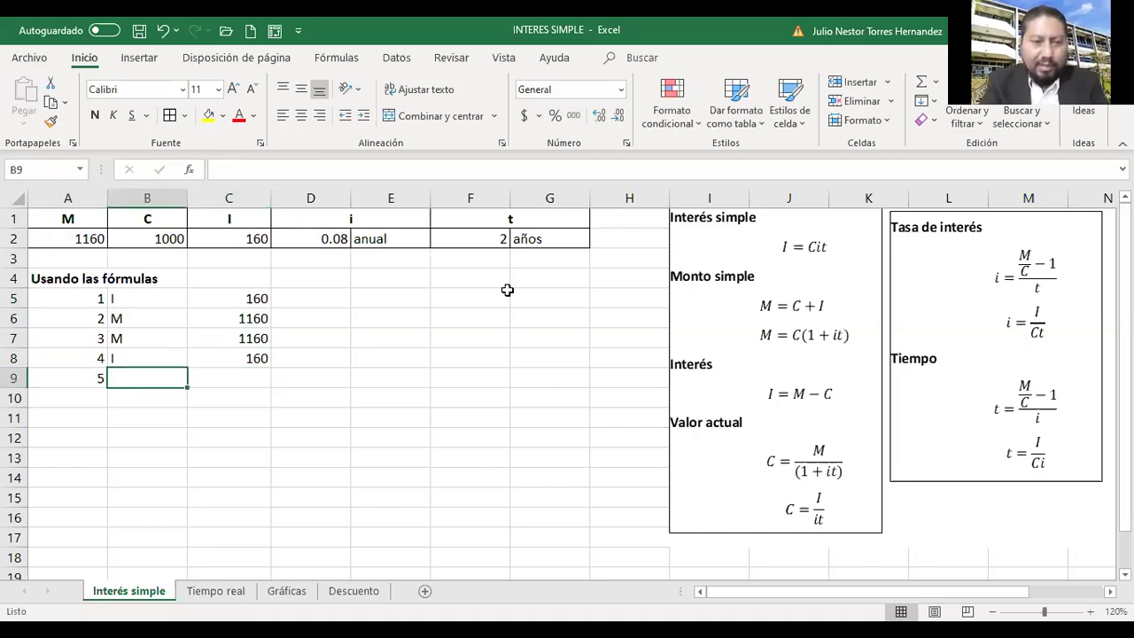
type("C")
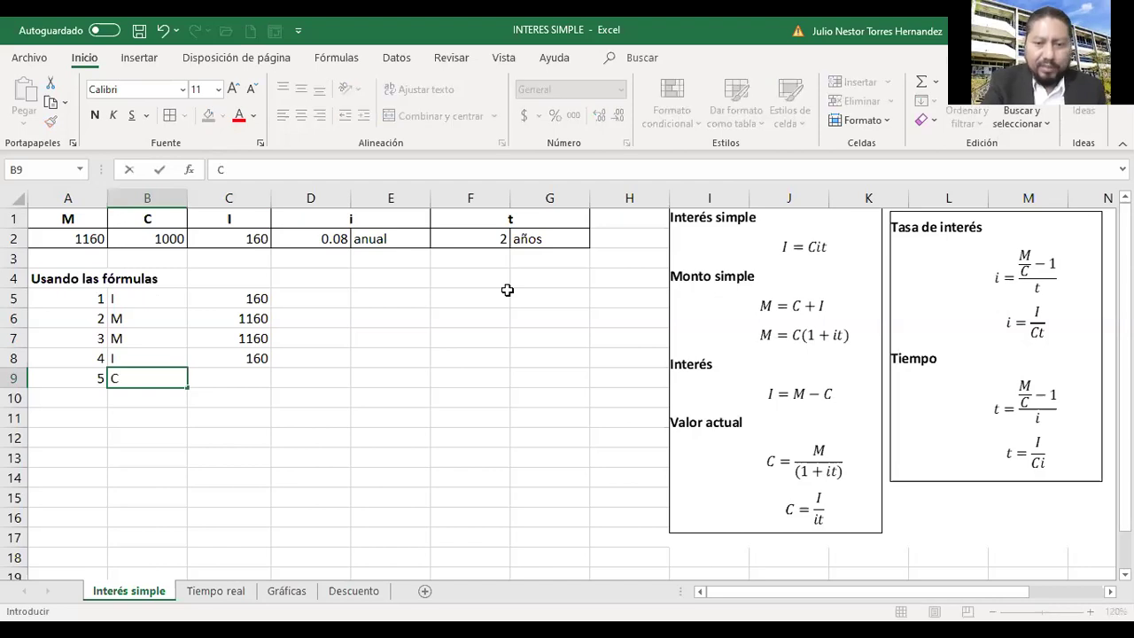
key("Tab")
Calculate the present value C in C9 with the formula =A2/(1+D2*F2).
type("=")
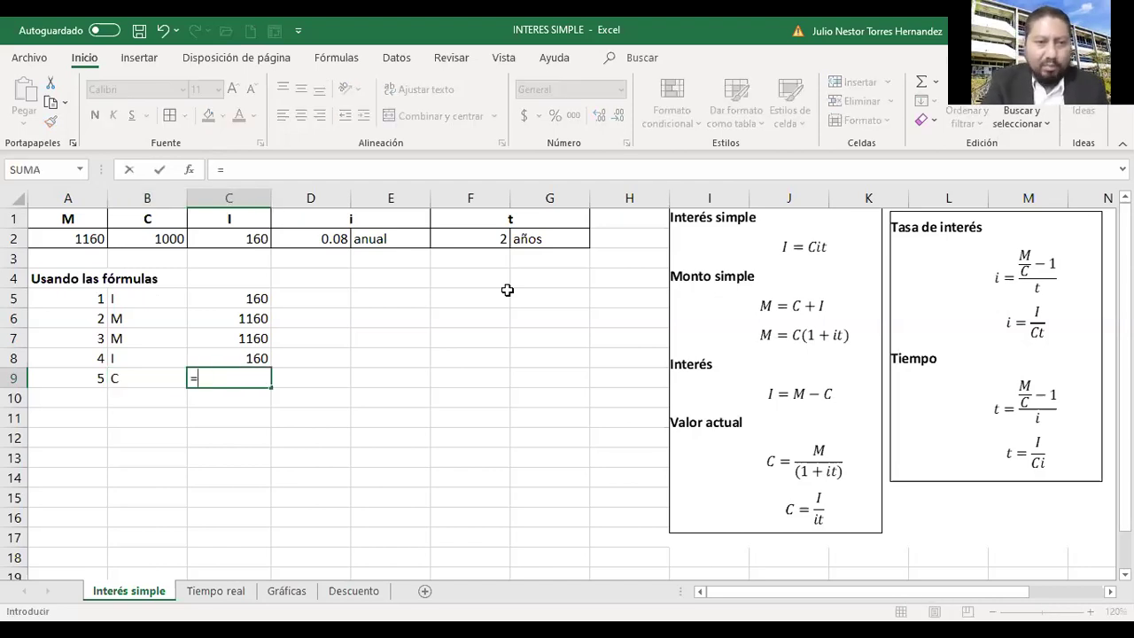
key("Up")
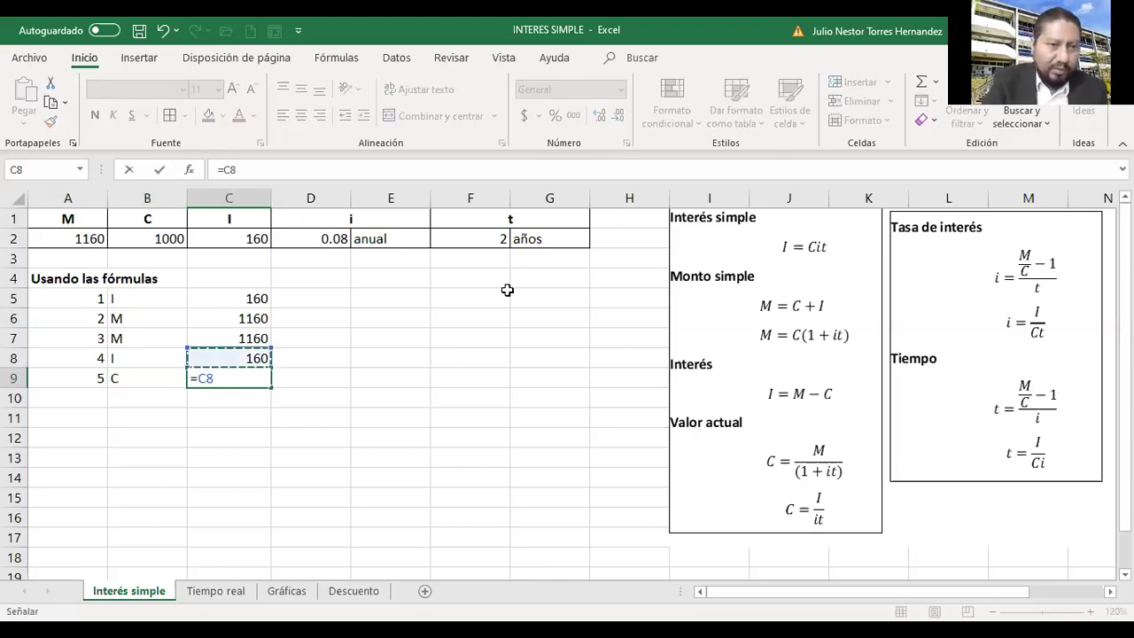
key("Up")
key("Up")
key("Up")
key("Up")
key("Up")
key("Up")
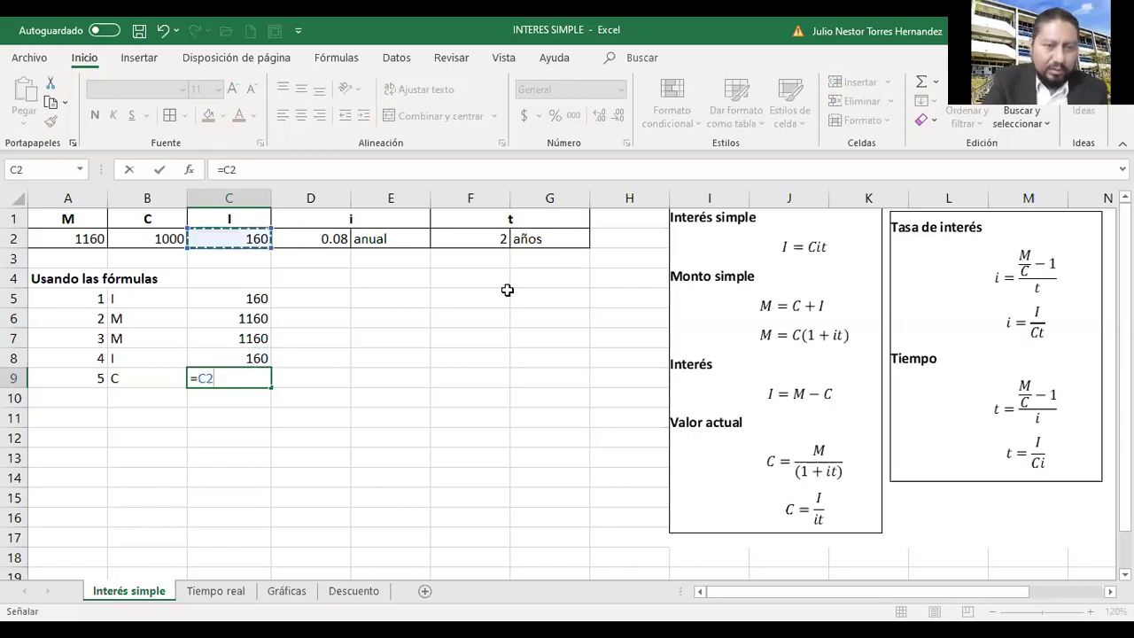
key("Left")
key("Left")
type("/")
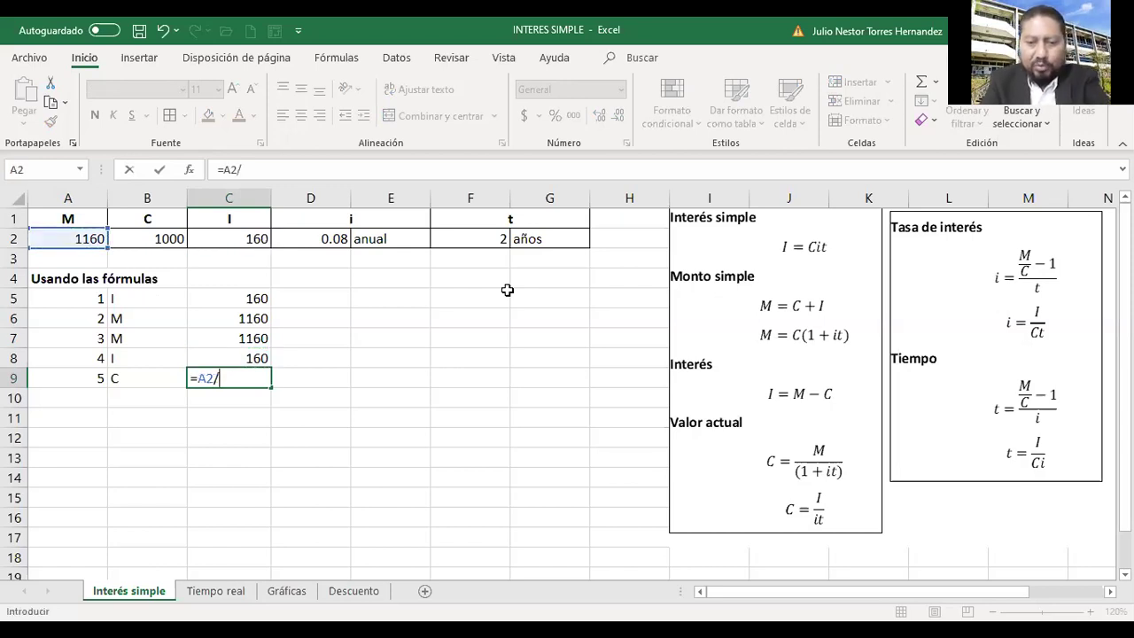
type("(")
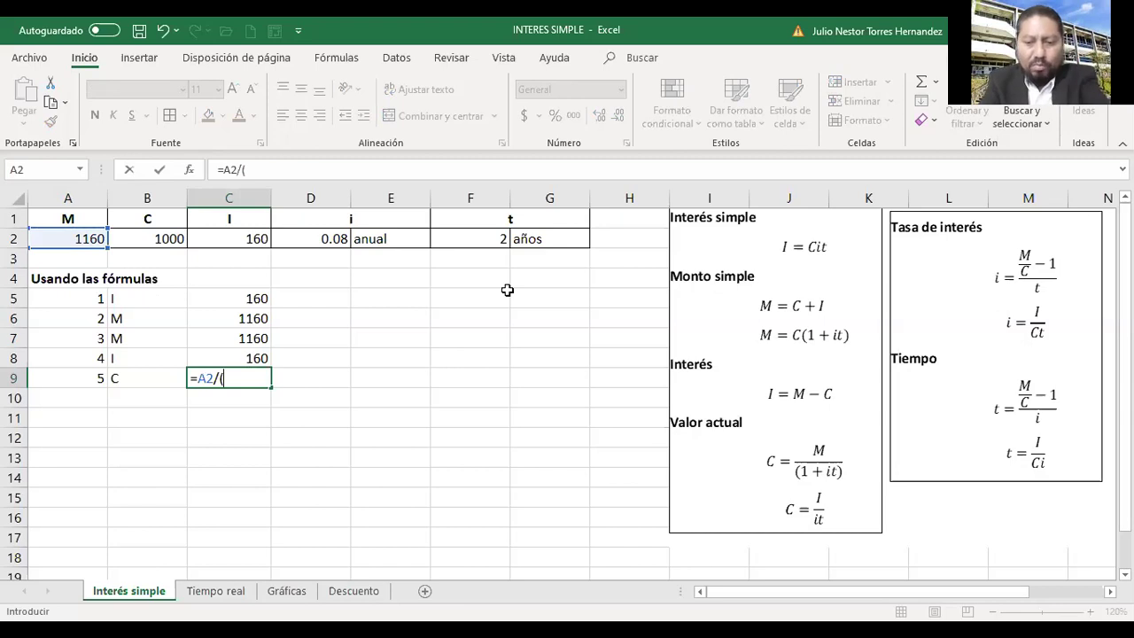
type("1+")
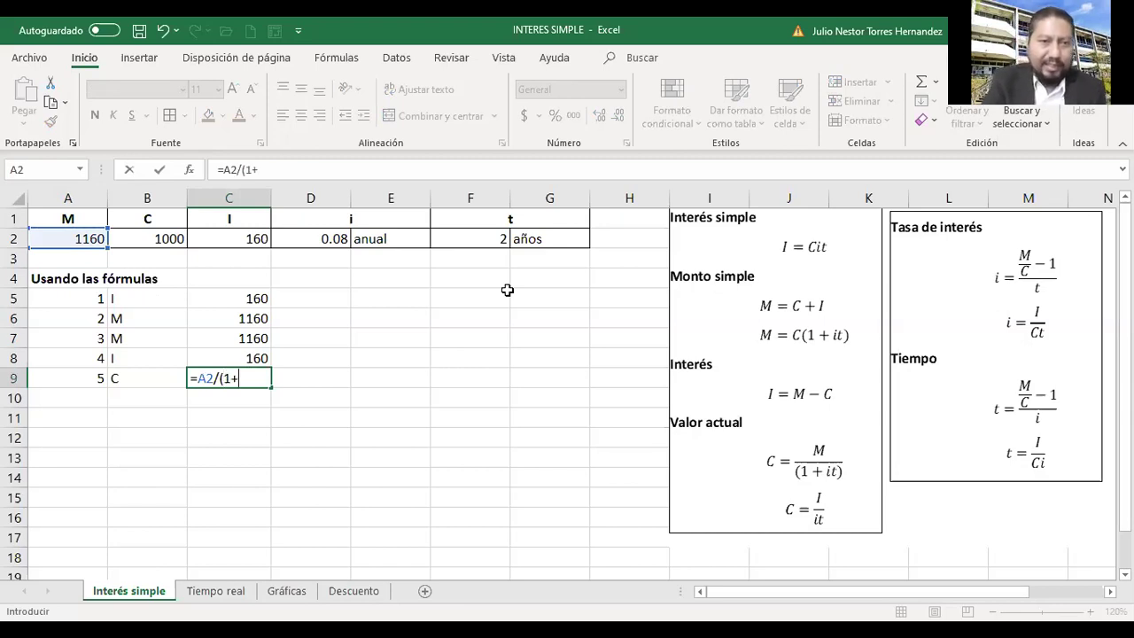
key("Up")
key("Up")
key("Up")
key("Up")
key("Up")
key("Up")
key("Up")
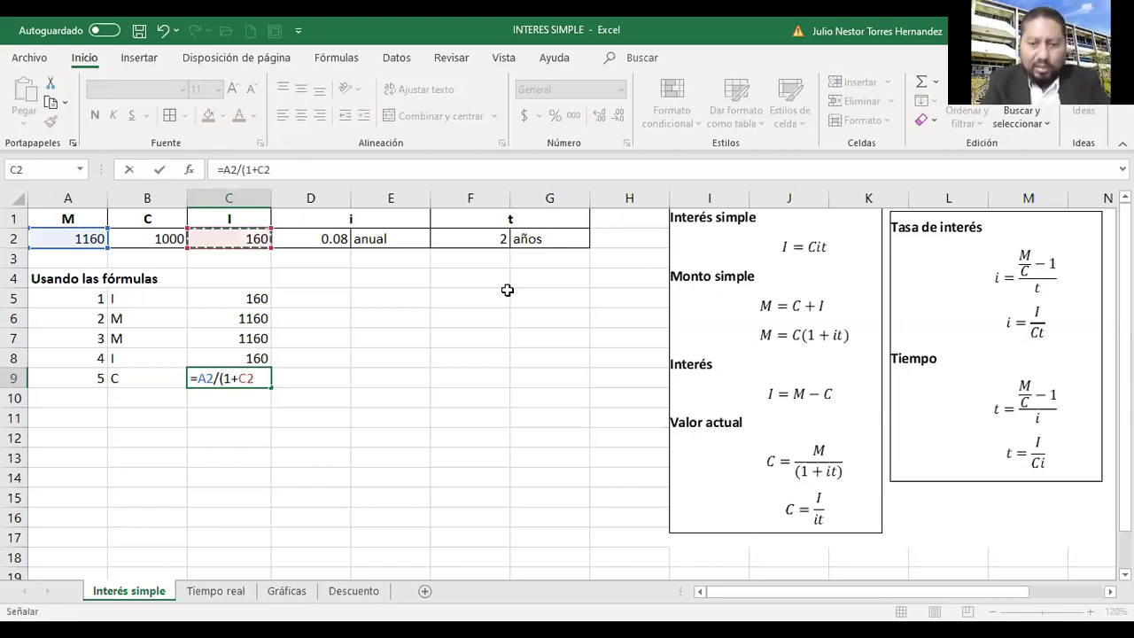
key("Right")
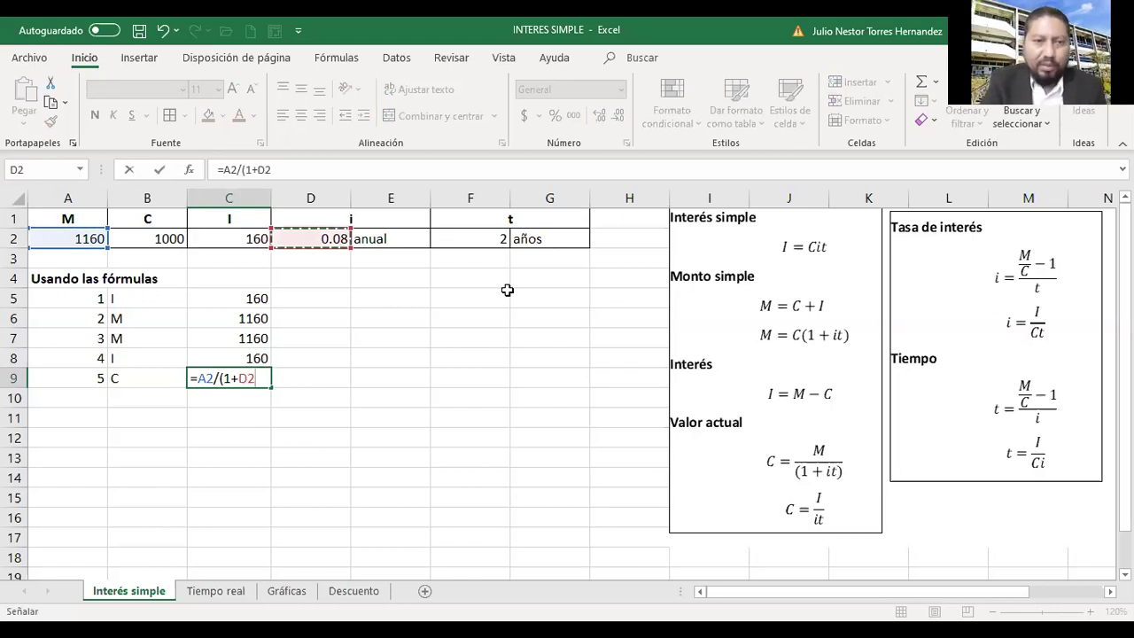
type("*")
key("Up")
key("Up")
key("Up")
key("Up")
key("Up")
key("Up")
key("Up")
key("Right")
key("Right")
key("Right")
key("Right")
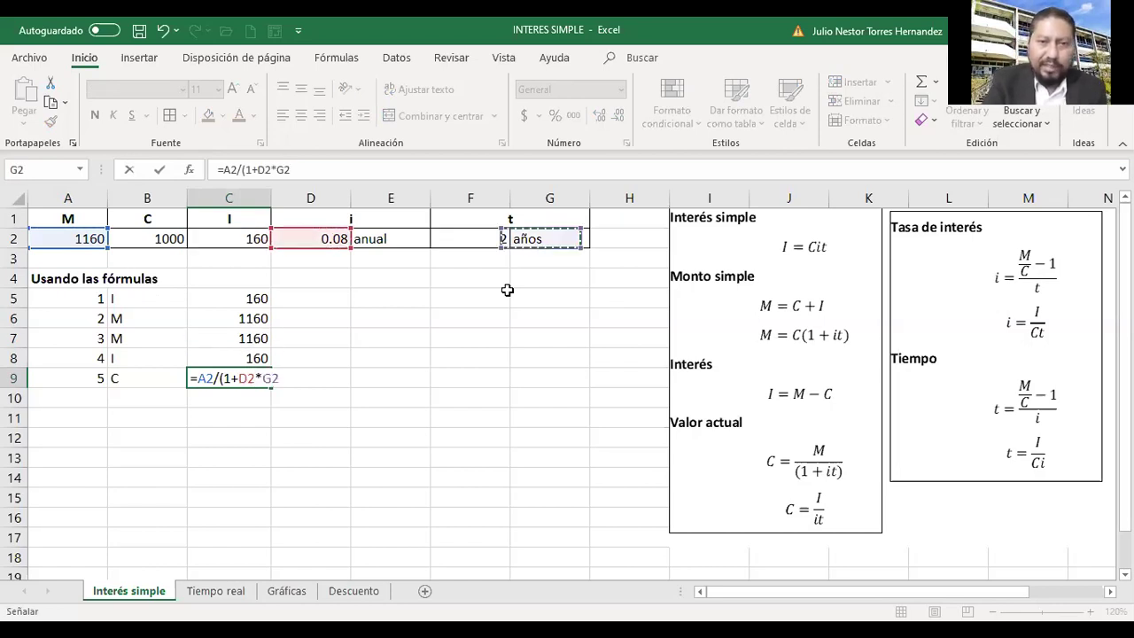
key("Left")
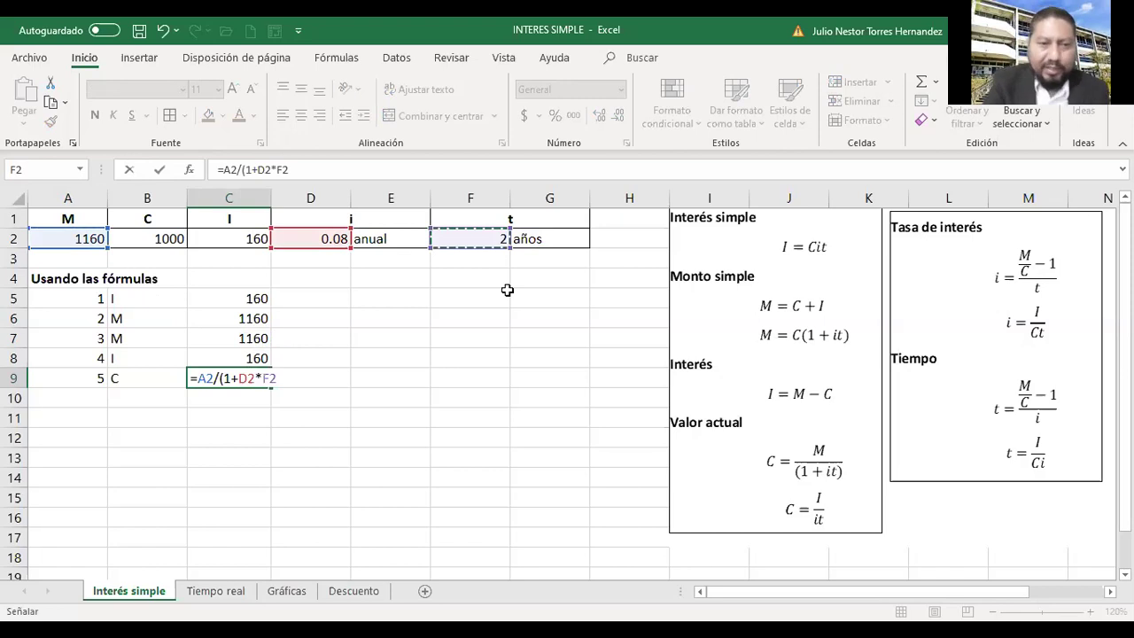
type(")")
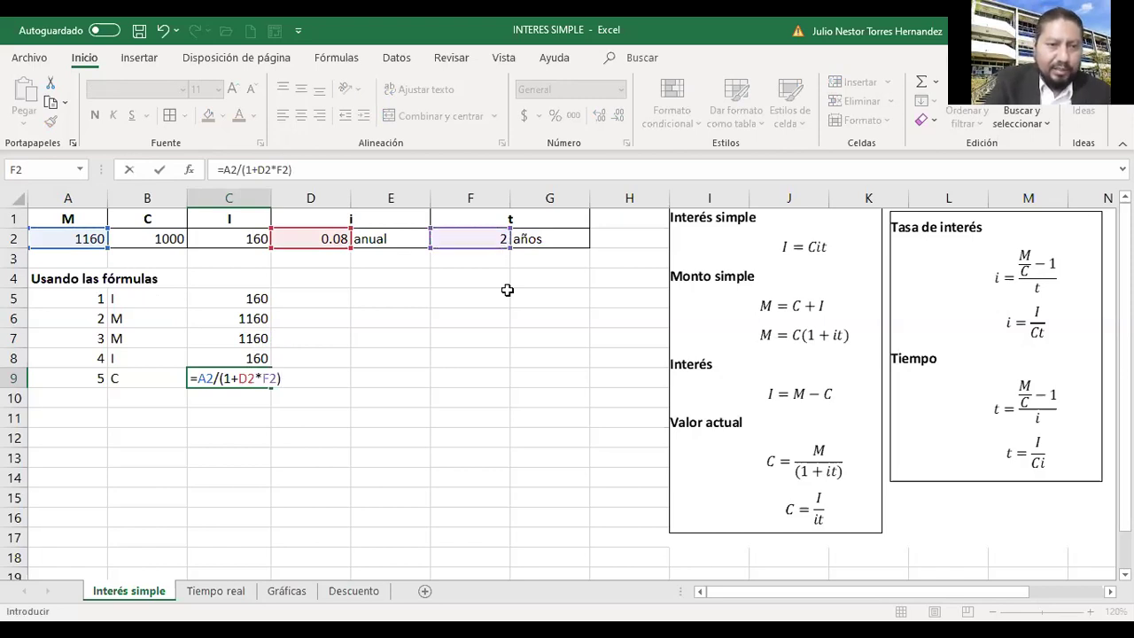
key("ctrl+Return")
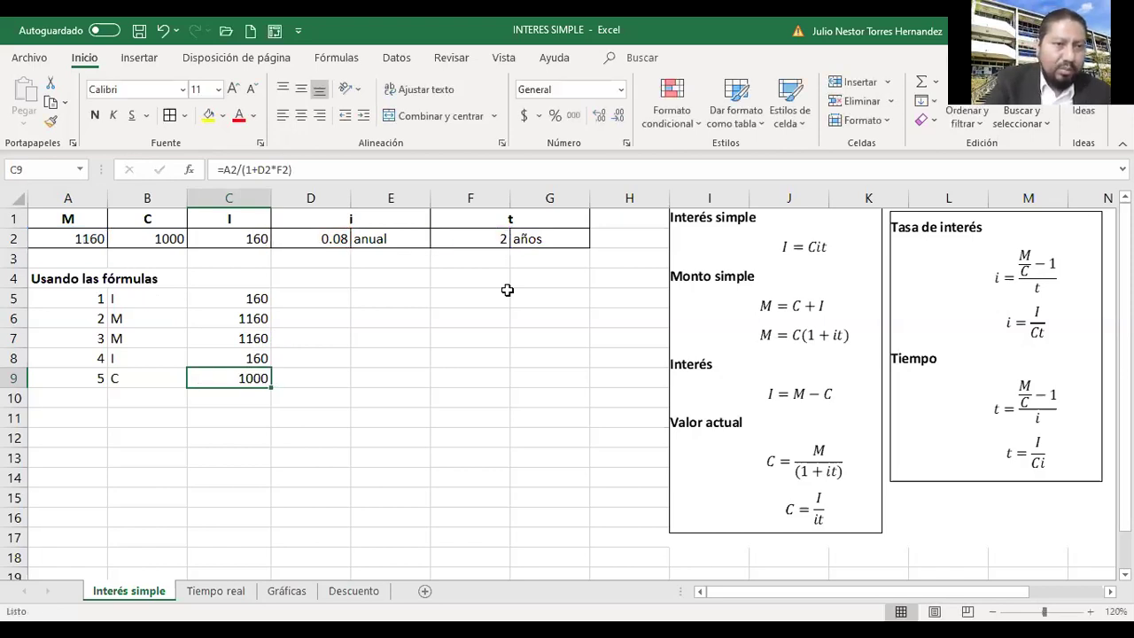
Compare the present value calculated in C9 with the capital C given in B2.
key("Up")
key("Up")
key("Up")
key("Up")
key("Up")
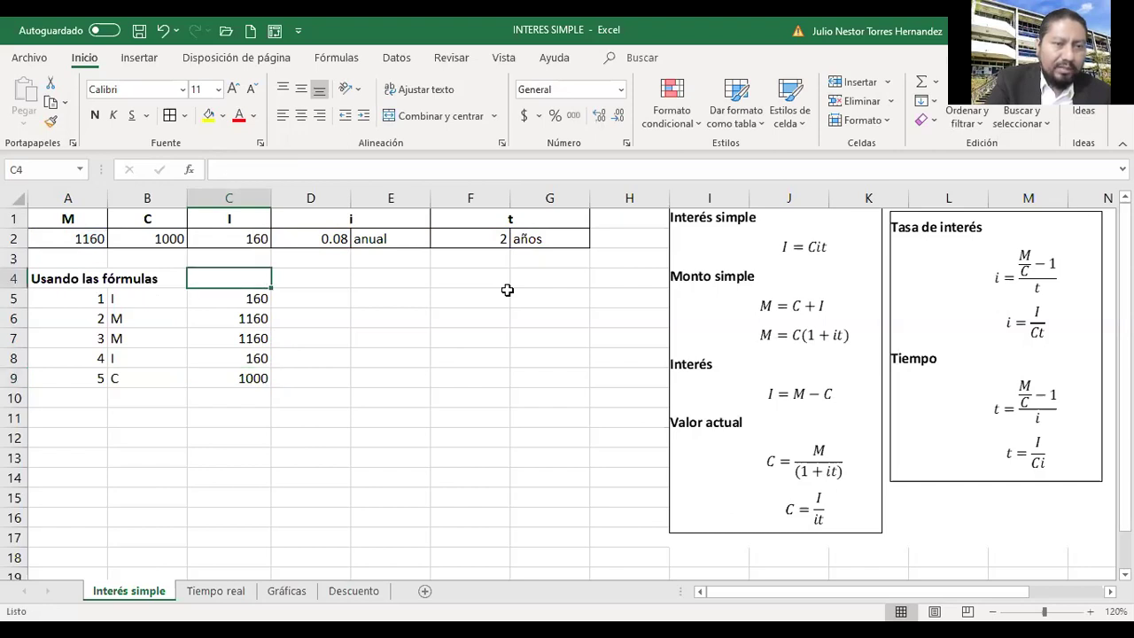
key("Up")
key("Up")
key("Left")
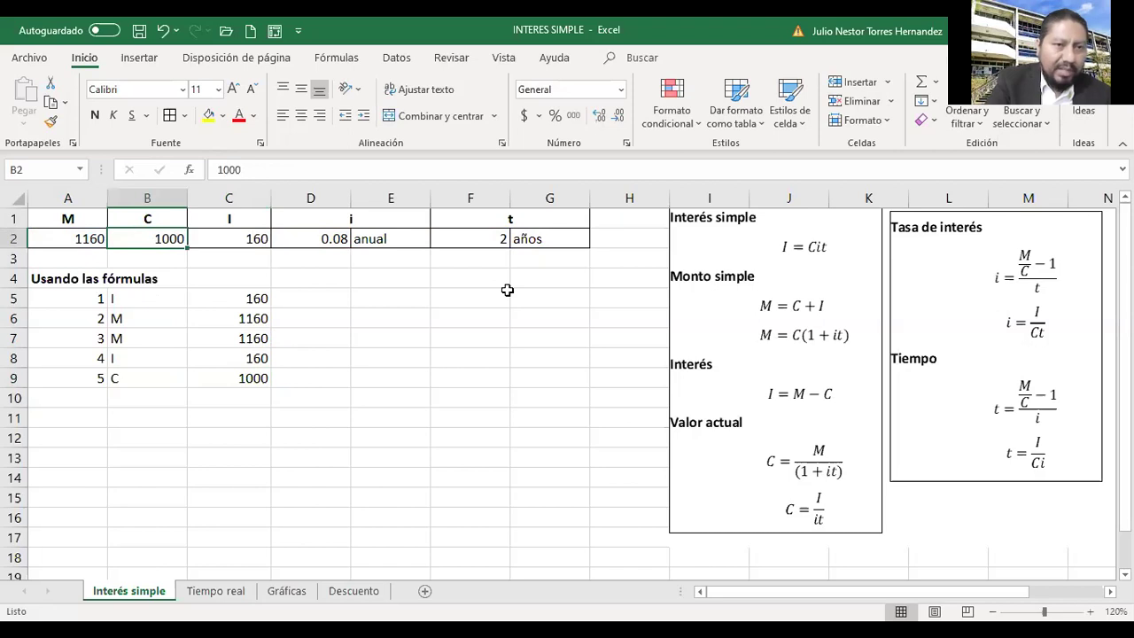
key("Down")
key("Down")
key("Down")
key("Down")
key("Down")
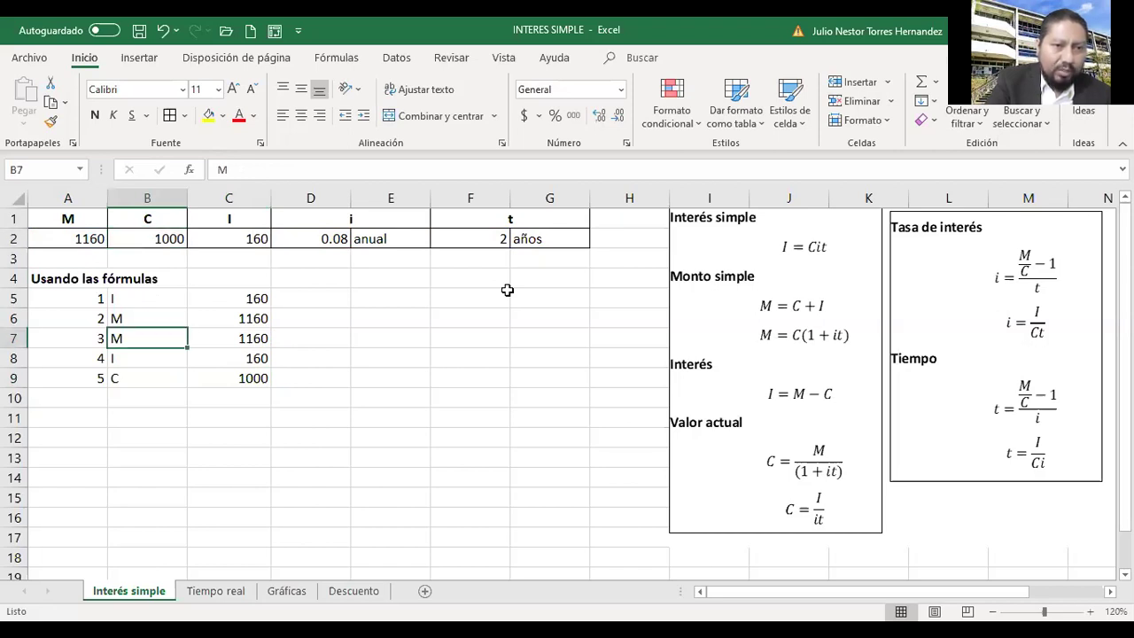
key("Down")
key("Down")
key("Right")
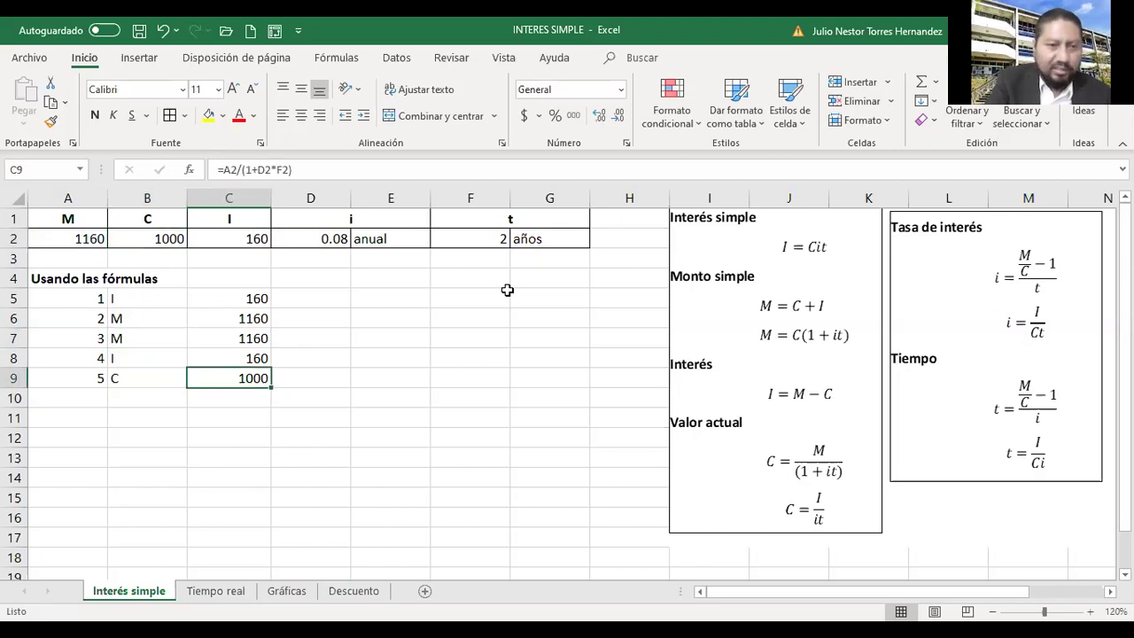
Number the sixth calculation row 6 in A10 and label it C in B10.
key("Down")
key("Left")
key("Left")
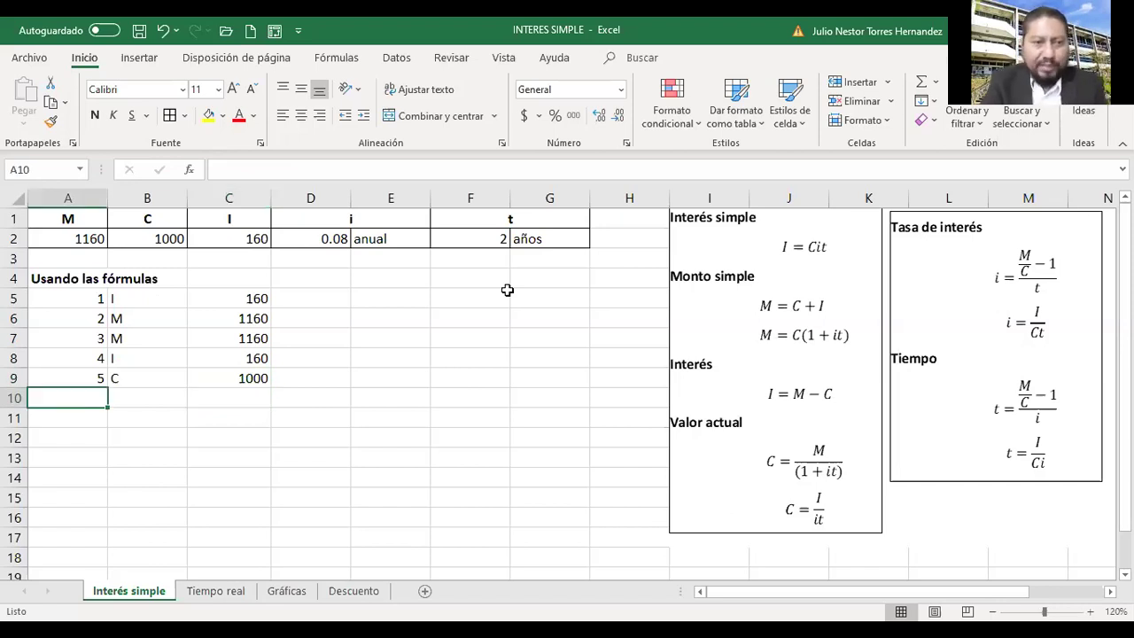
type("6")
key("Tab")
type("C")
key("Tab")
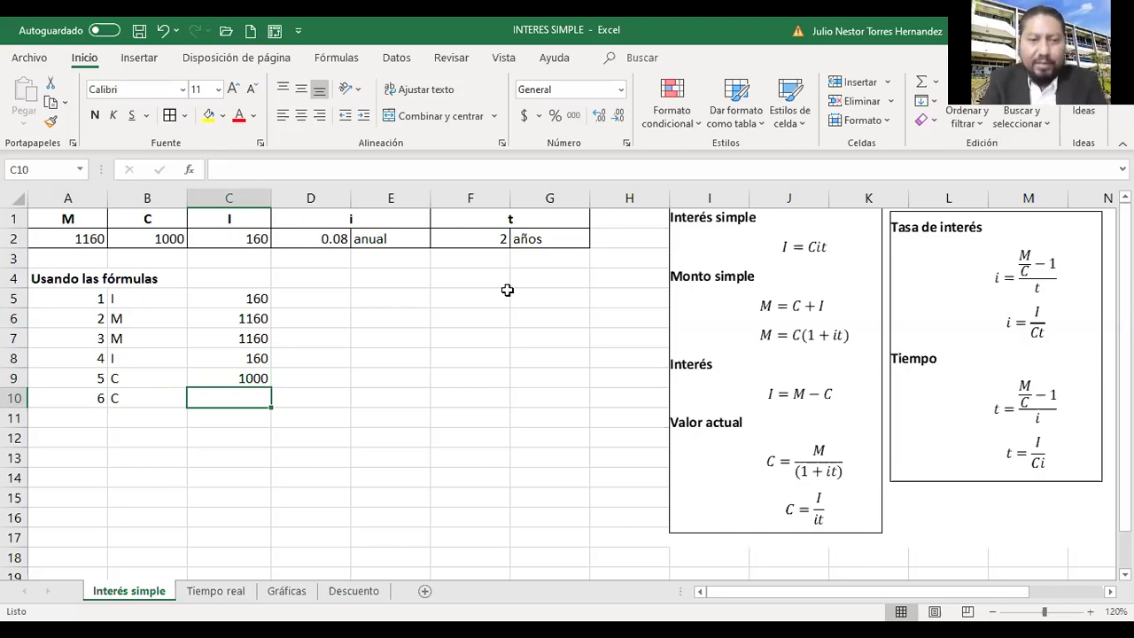
Calculate the present value C in C10 with the formula =C2/(D2*F2).
type("=")
key("Up")
key("Up")
key("Up")
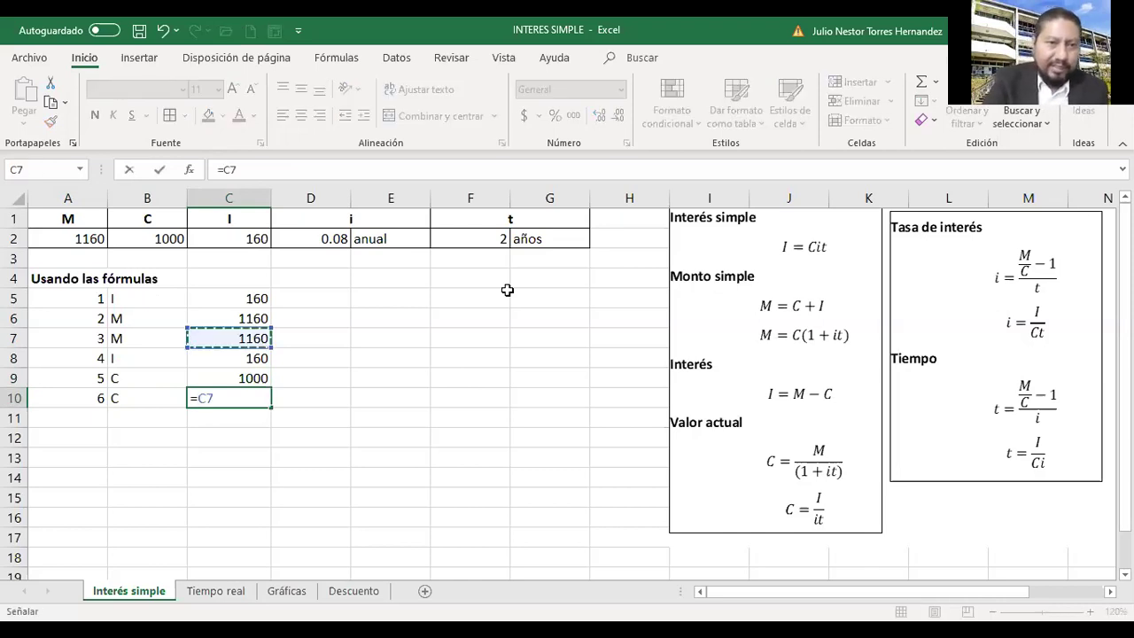
key("Up")
key("Up")
key("Up")
key("Up")
key("Up")
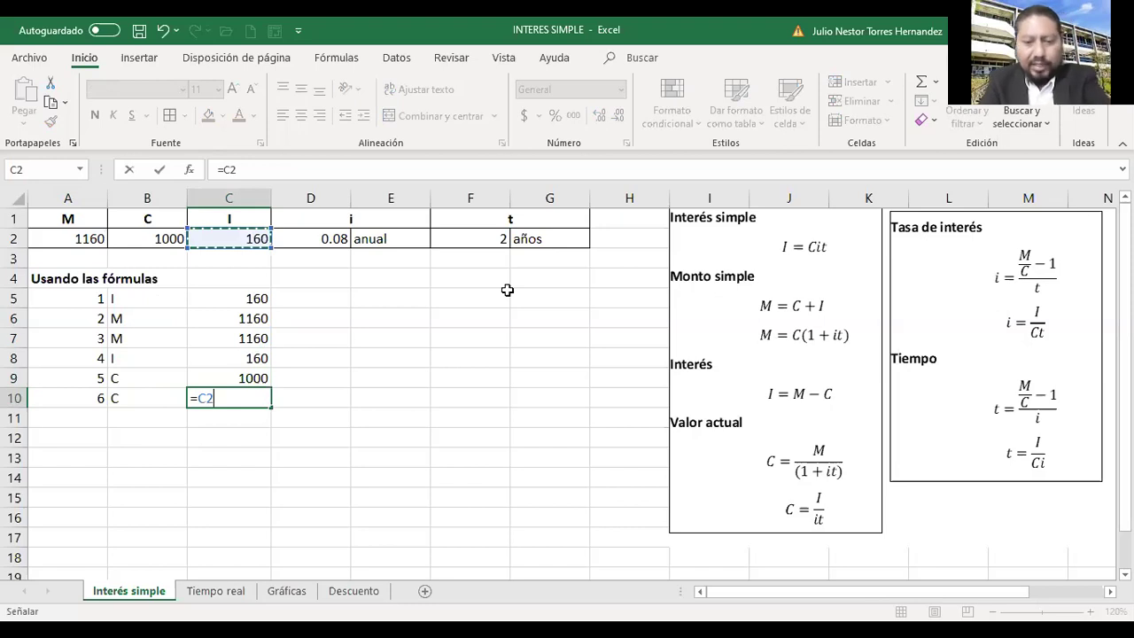
type("/")
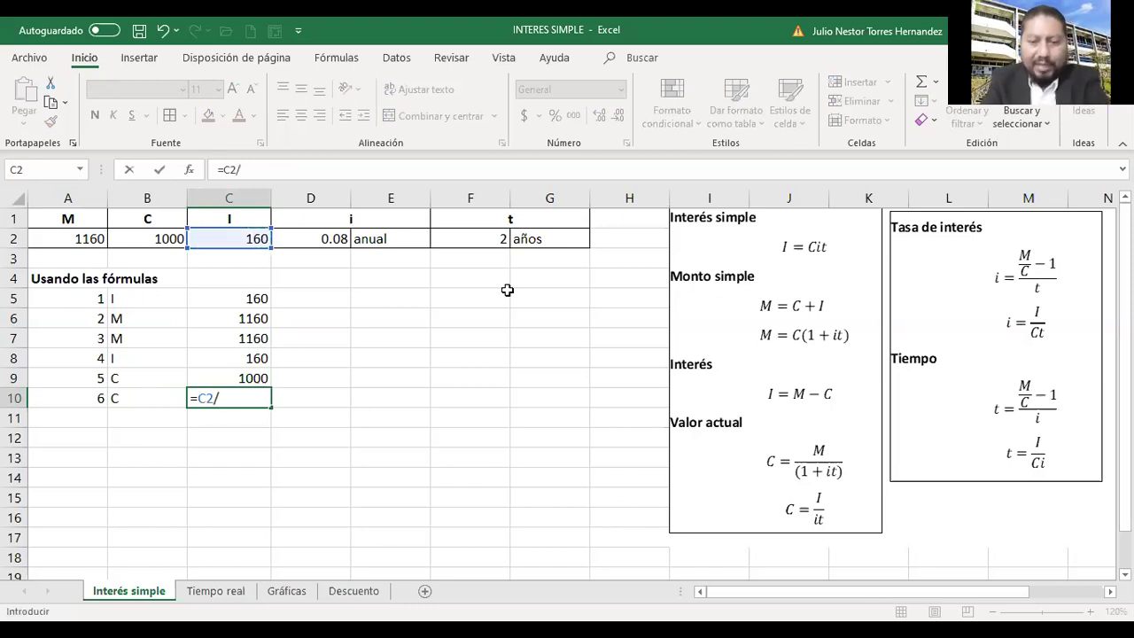
type("(")
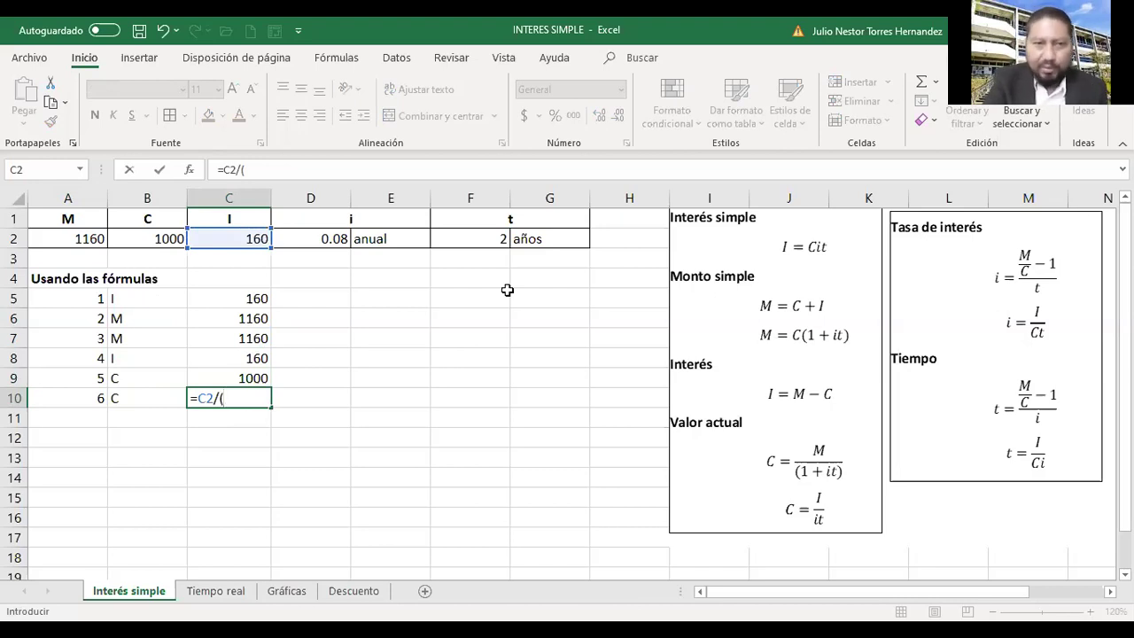
key("Up")
key("Up")
key("Up")
key("Up")
key("Up")
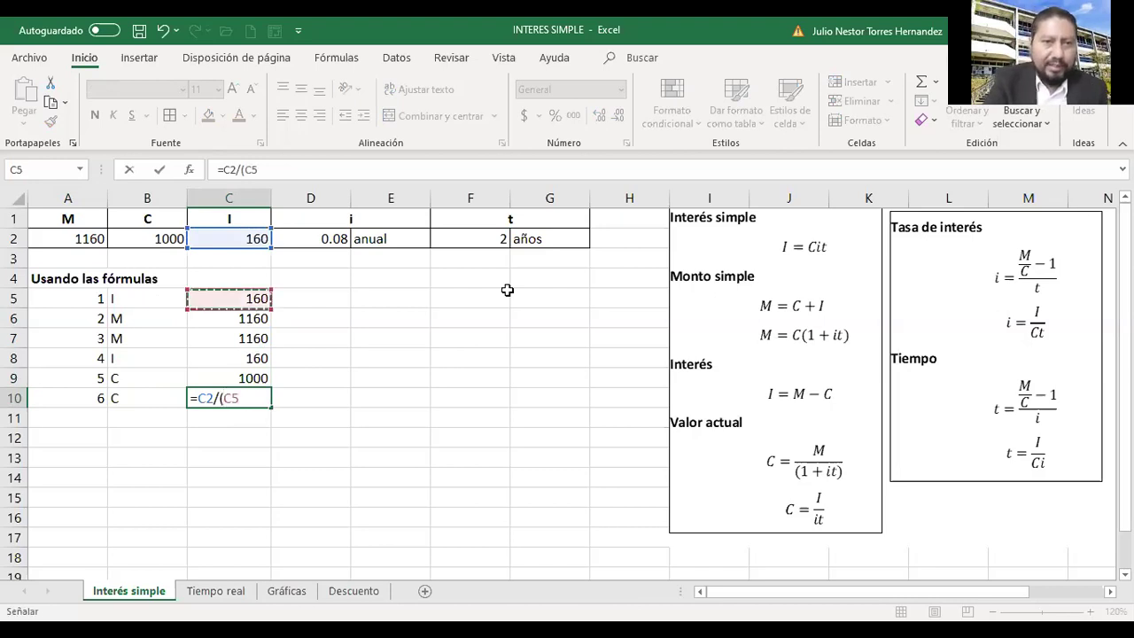
key("Up")
key("Up")
key("Up")
key("Right")
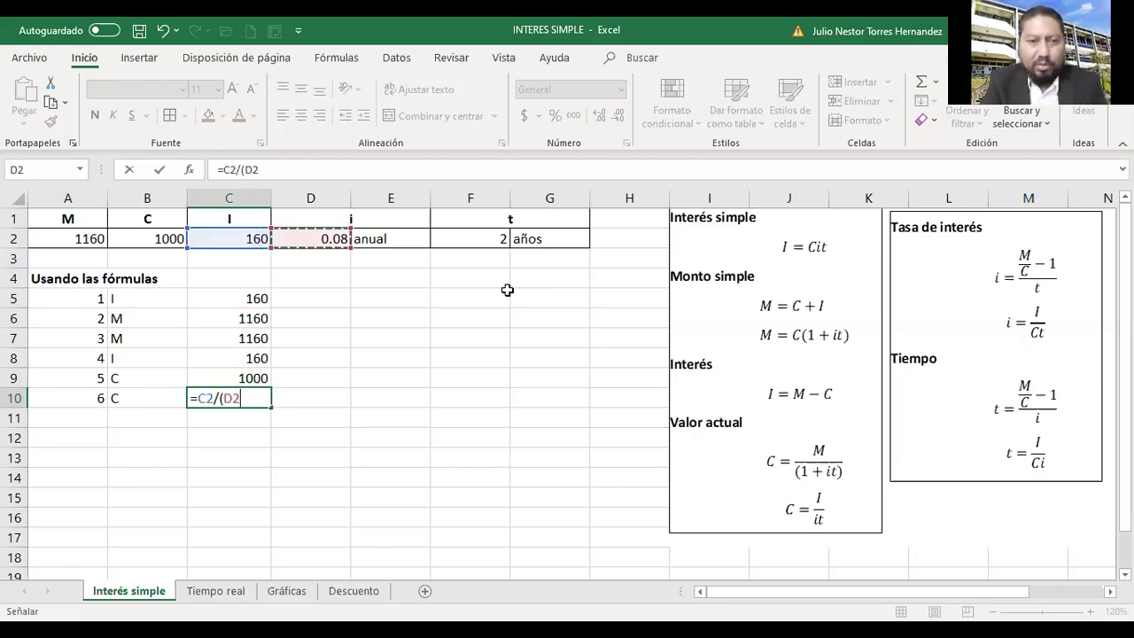
type("*")
key("Up")
key("Up")
key("Up")
key("Right")
key("Right")
key("Right")
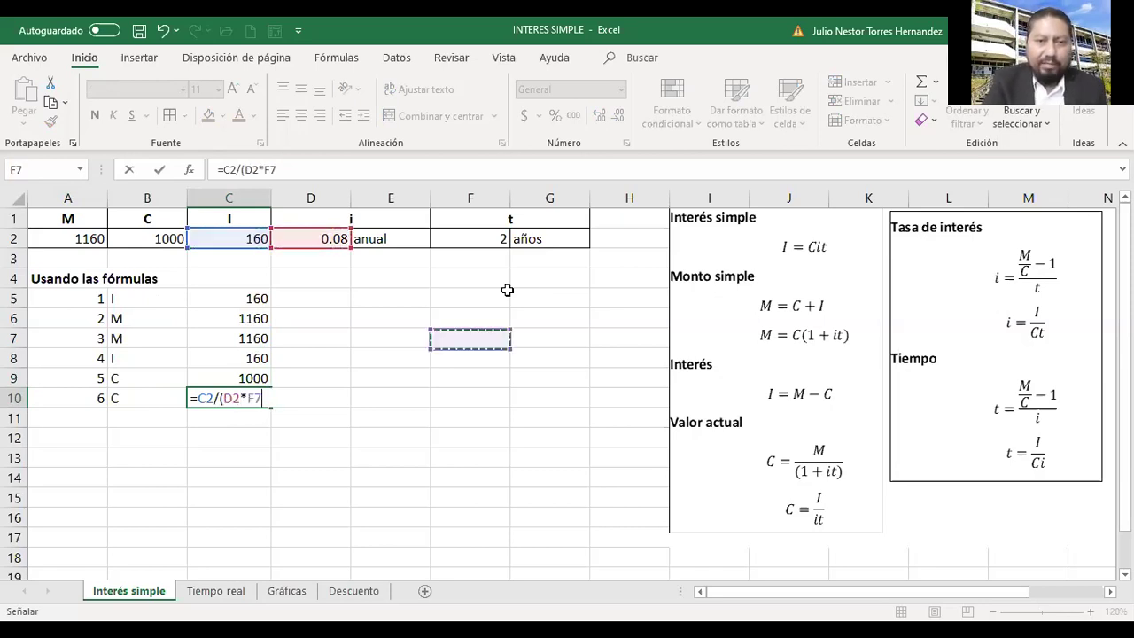
key("Up")
key("Up")
key("Up")
key("Up")
key("Up")
type(")")
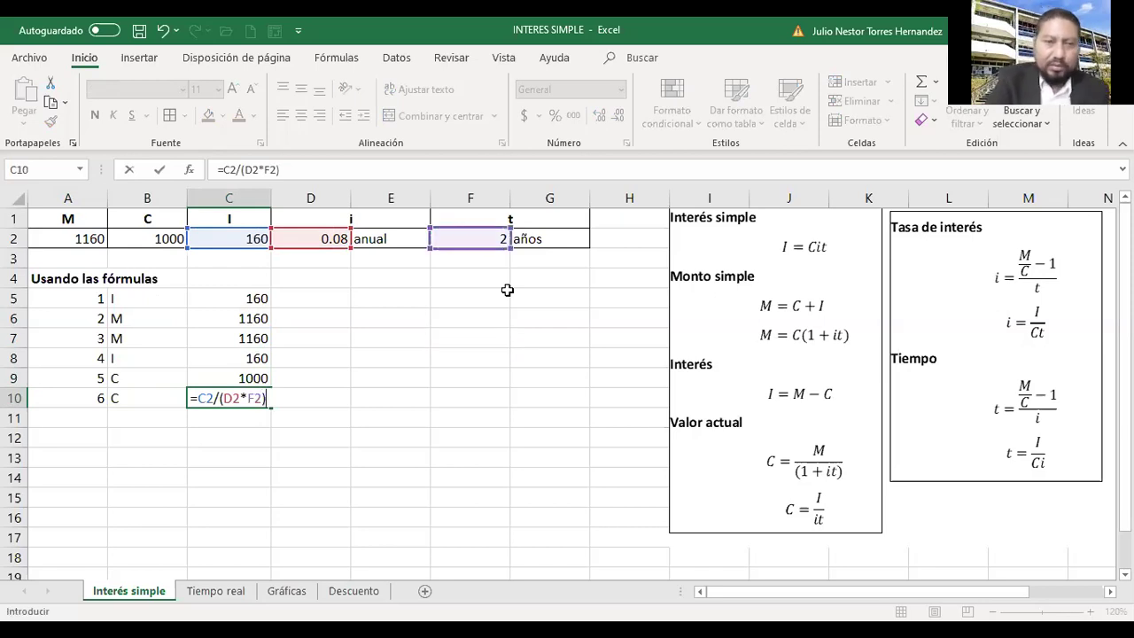
key("Return")
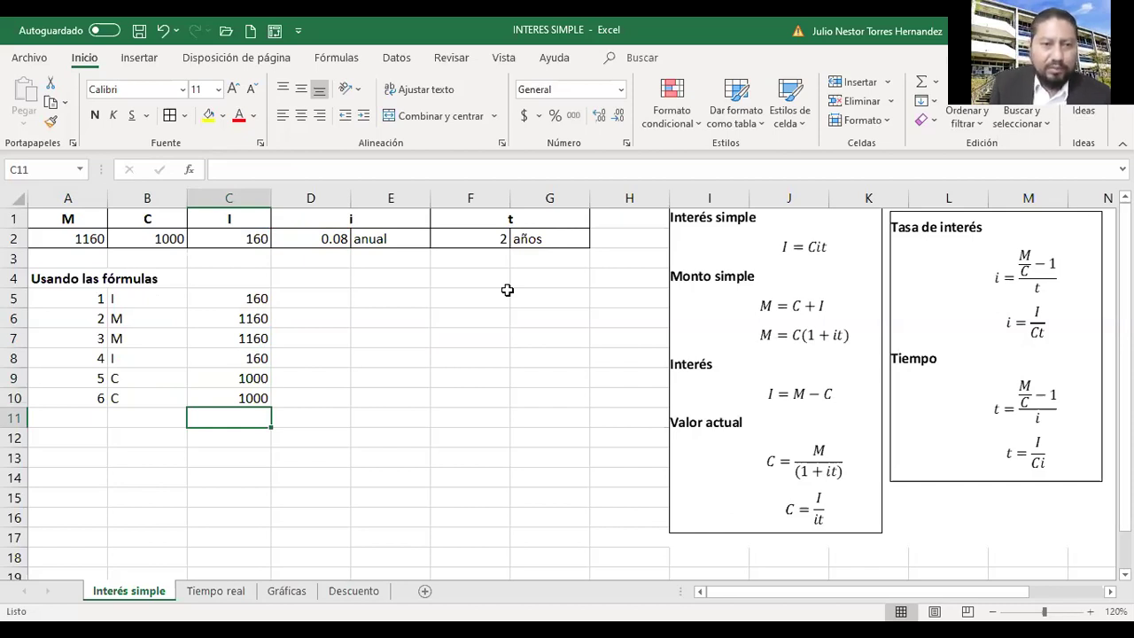
key("Up")
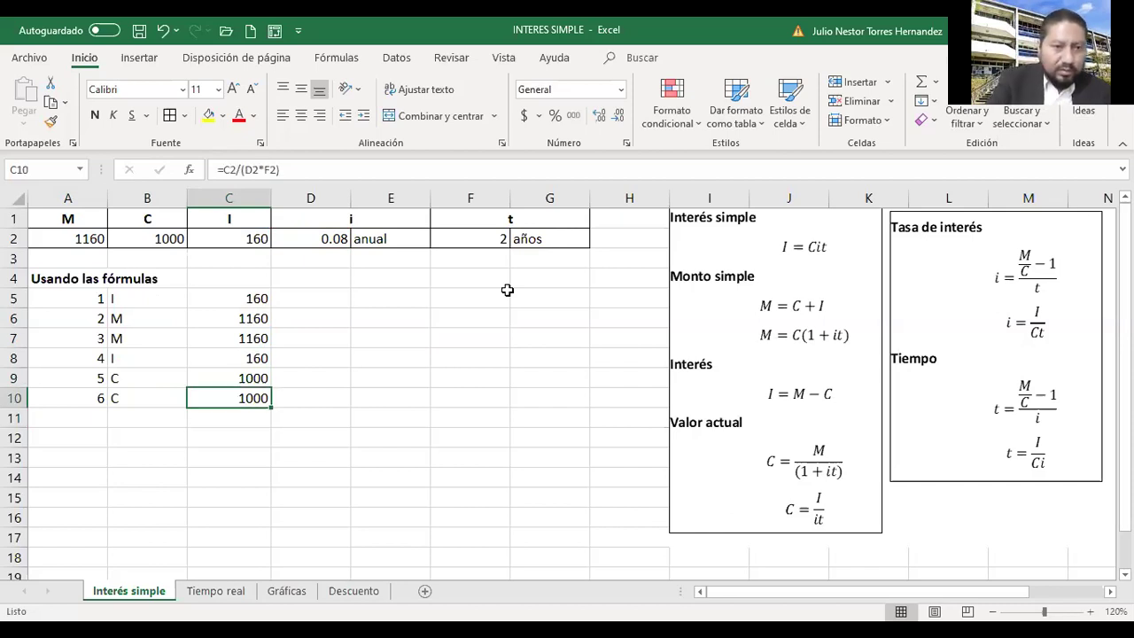
Number the seventh calculation row 7 in A11 and label it i in B11.
key("Down")
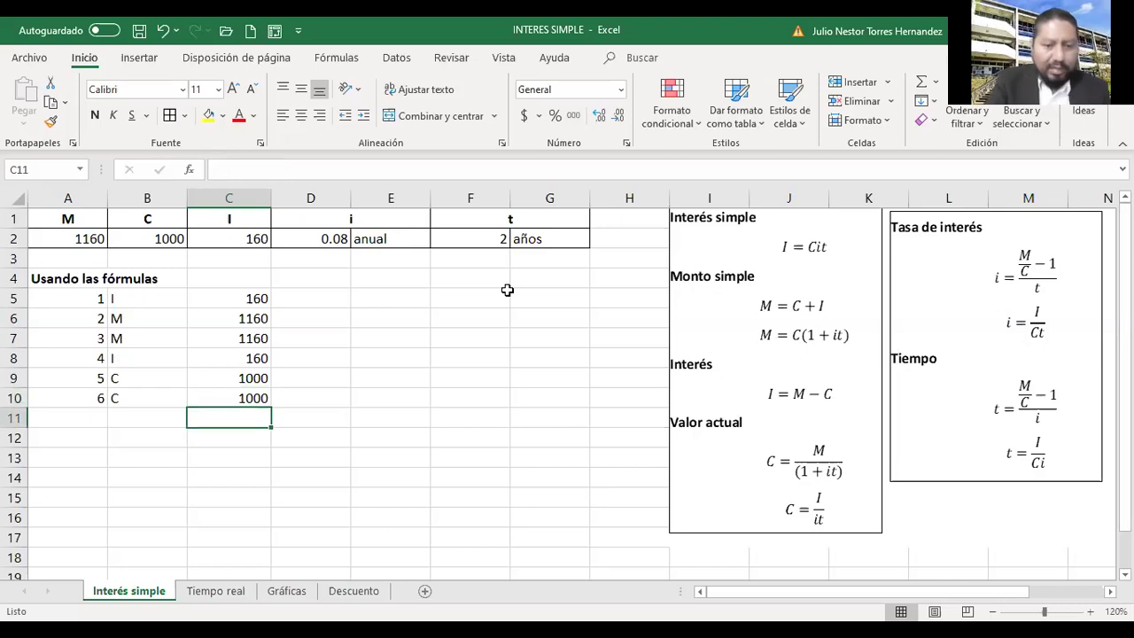
key("Home")
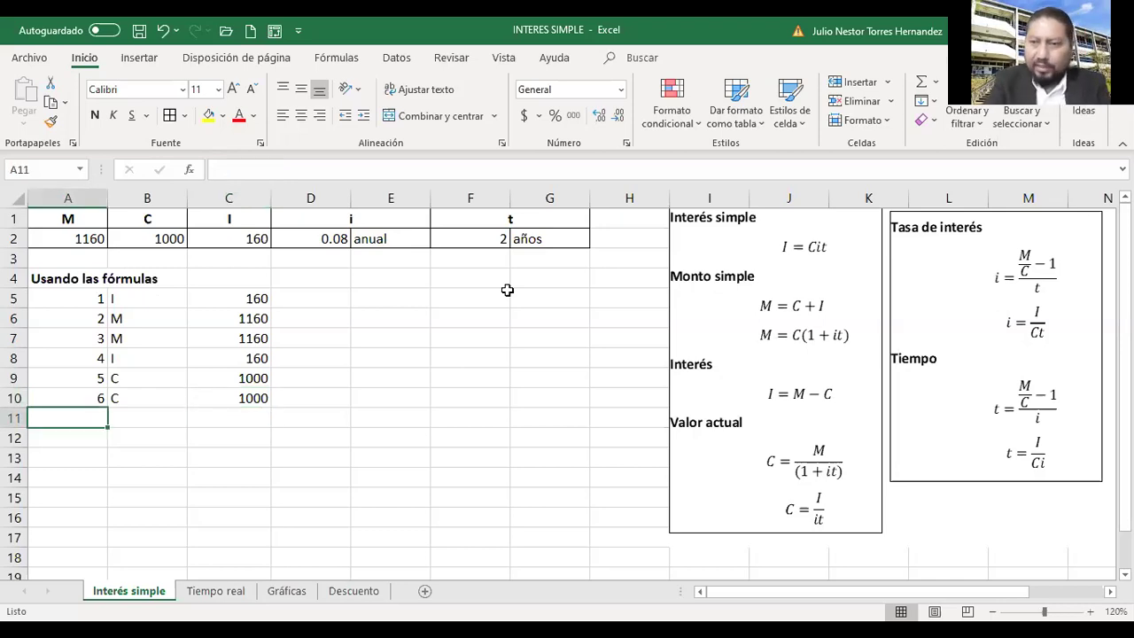
type("7")
key("Tab")
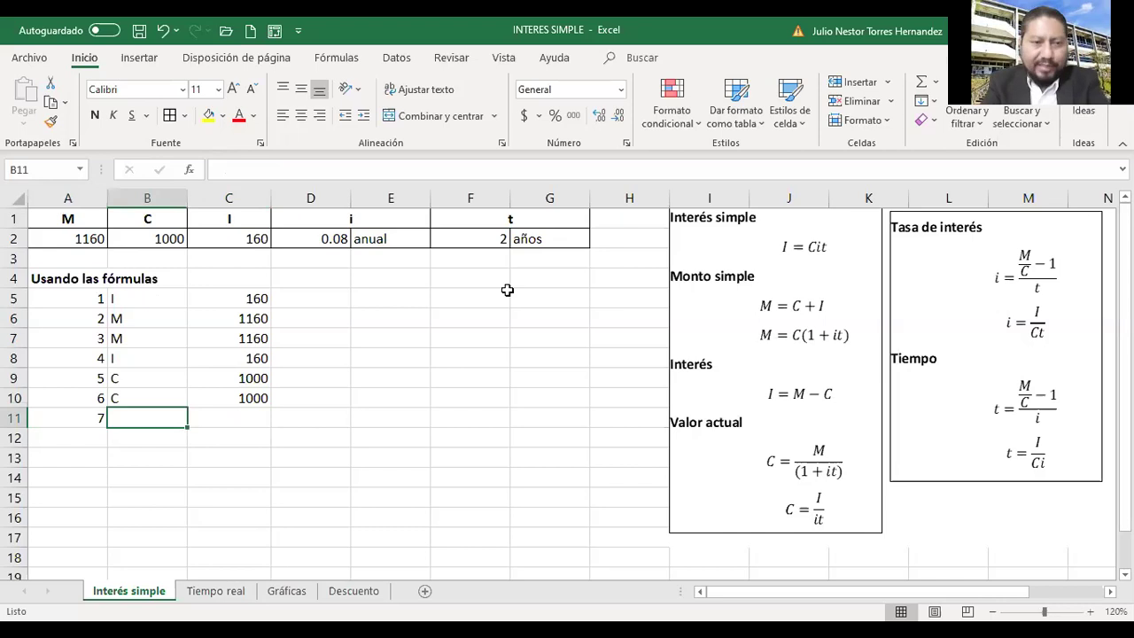
type("i")
key("Tab")
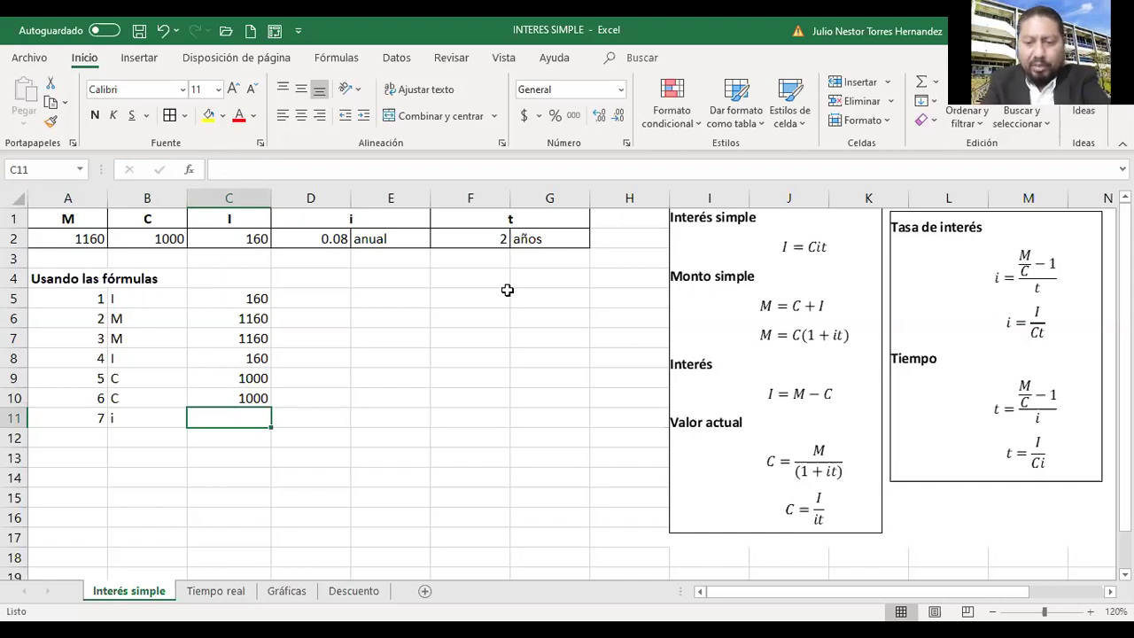
Calculate the interest rate i in C11 with the formula =(A2/B2-1)/F2.
type("=")
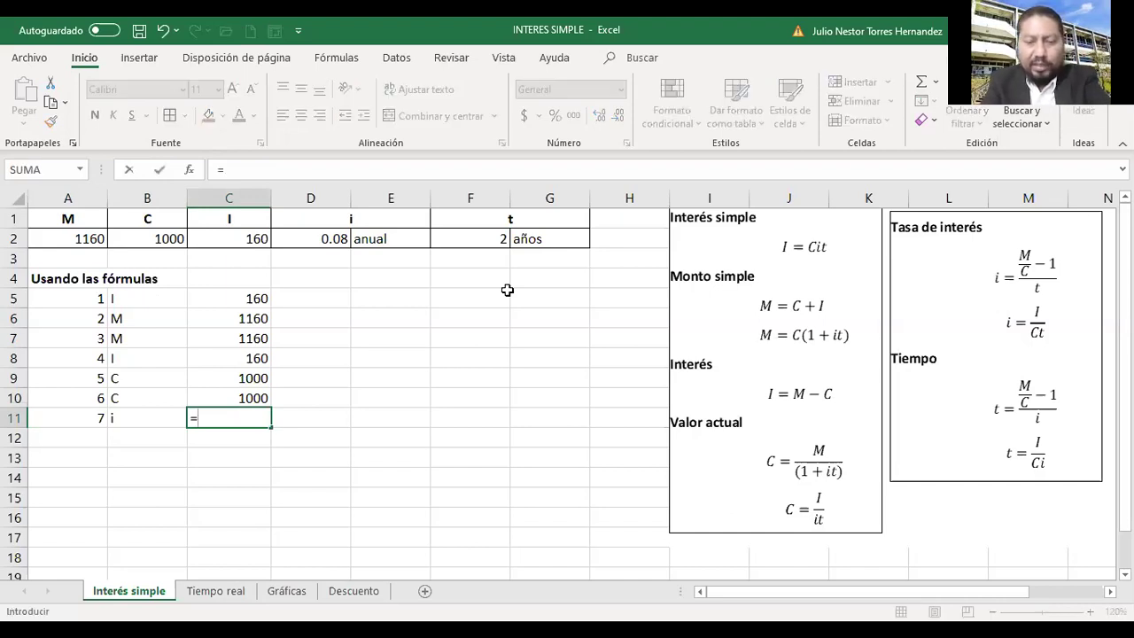
type("(")
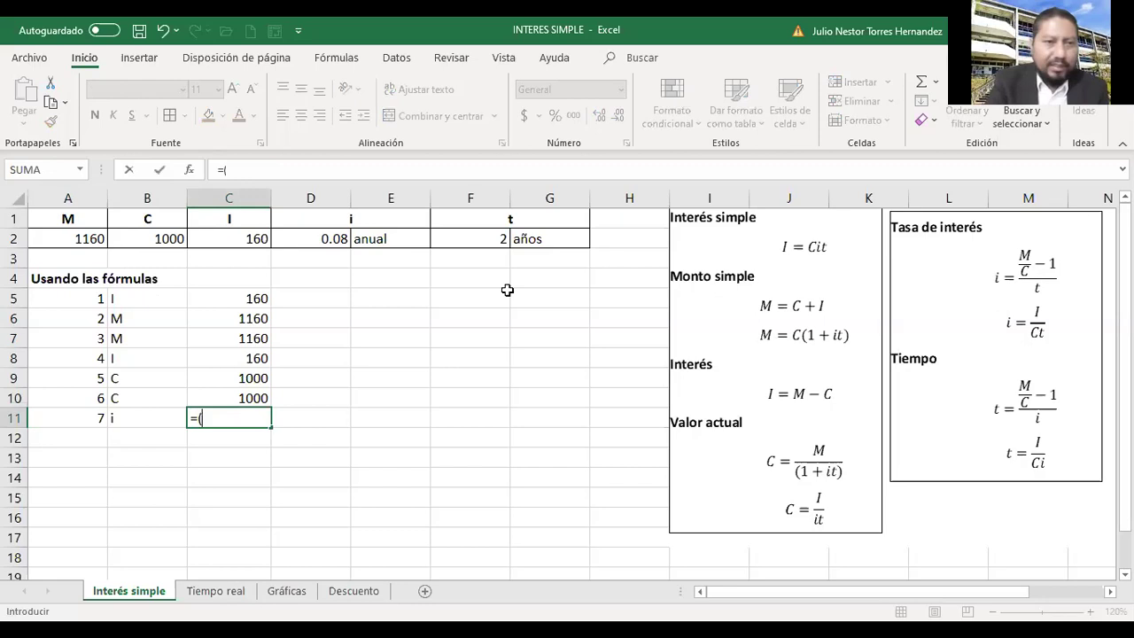
key("Up")
key("Up")
key("Up")
key("Up")
key("Up")
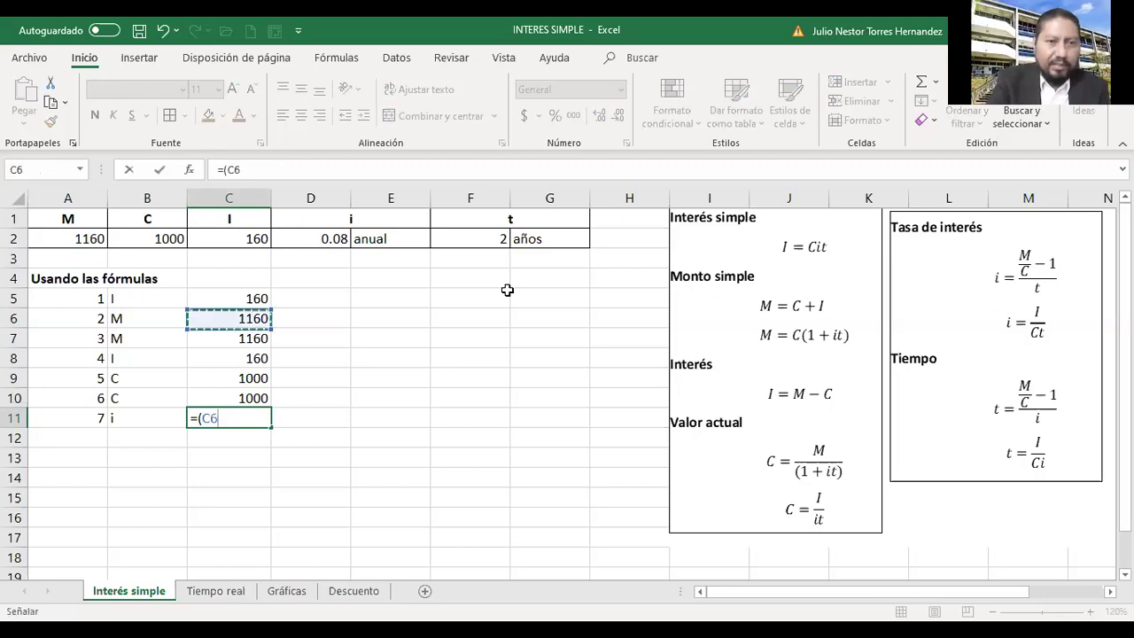
key("Up")
key("Up")
key("Up")
key("Up")
key("Left")
key("Left")
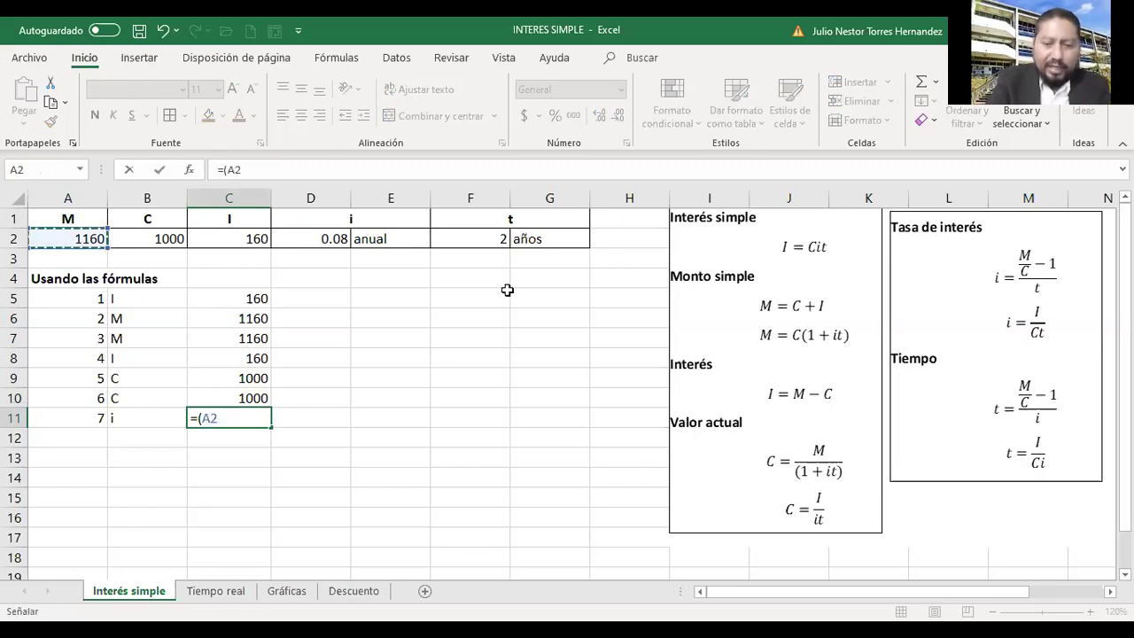
type("/")
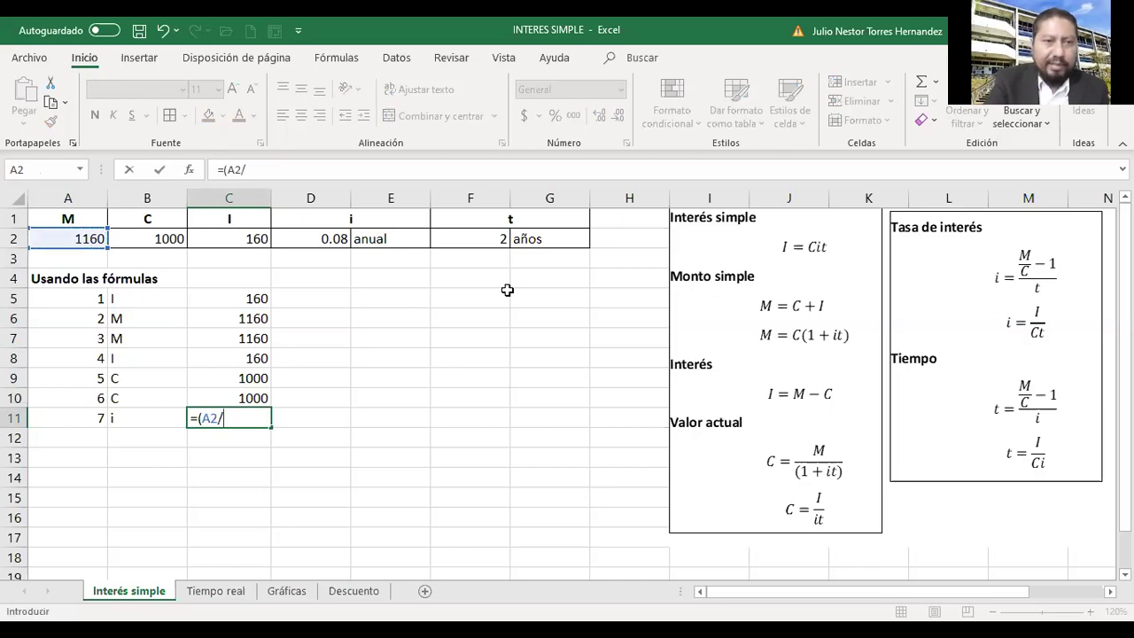
key("Up")
key("Up")
key("Up")
key("Up")
key("Up")
key("Up")
key("Up")
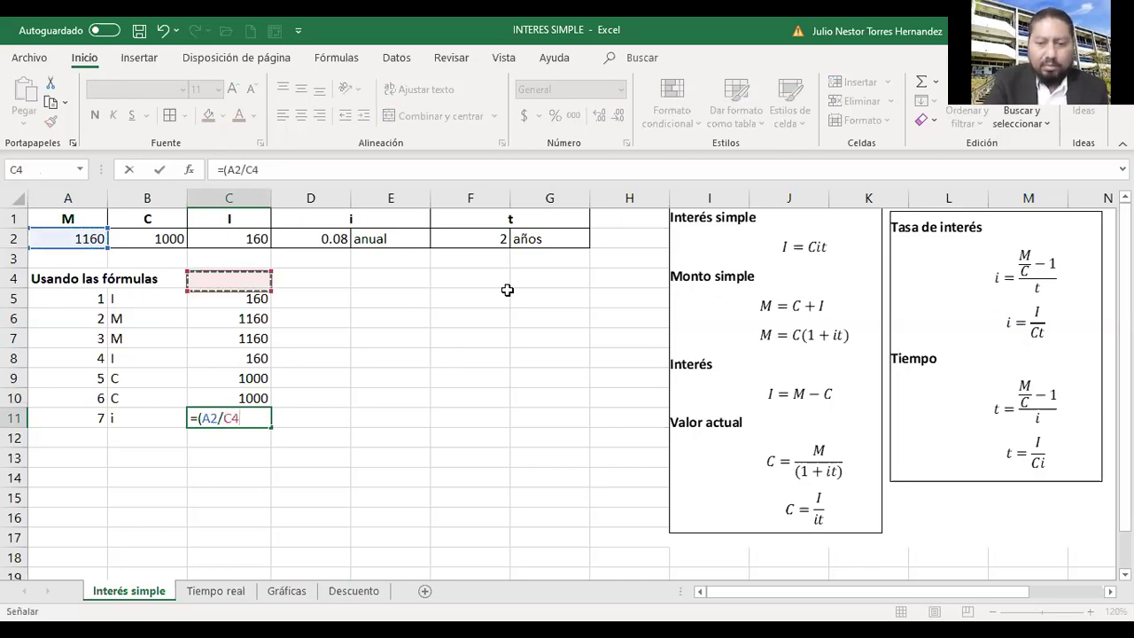
key("Up")
key("Up")
key("Left")
type("-1")
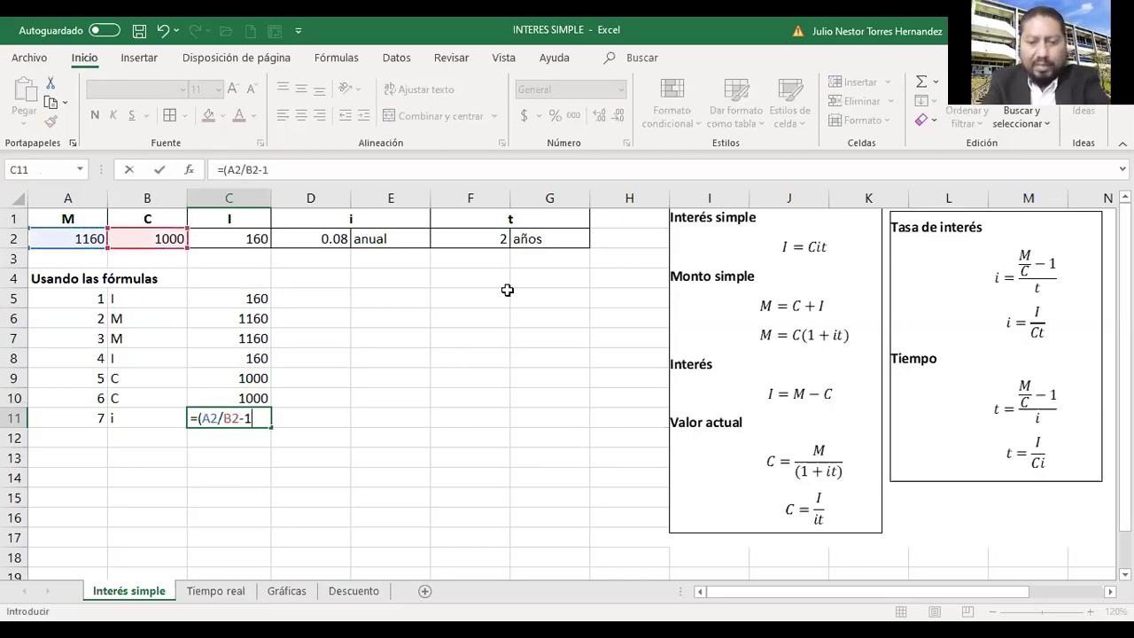
type(")/")
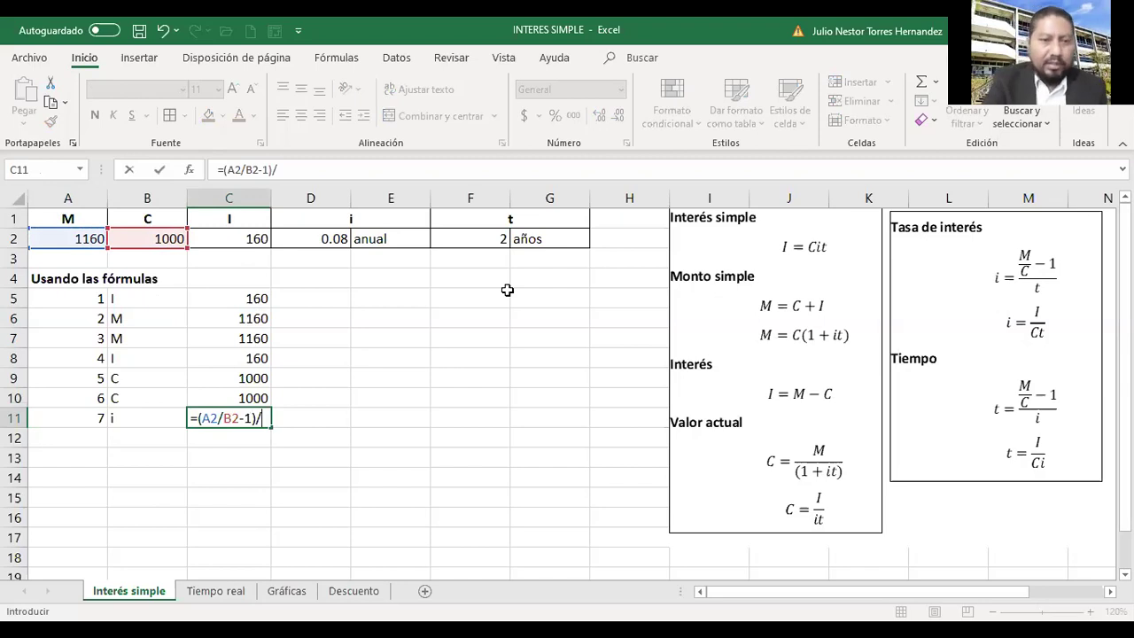
key("Up")
key("Up")
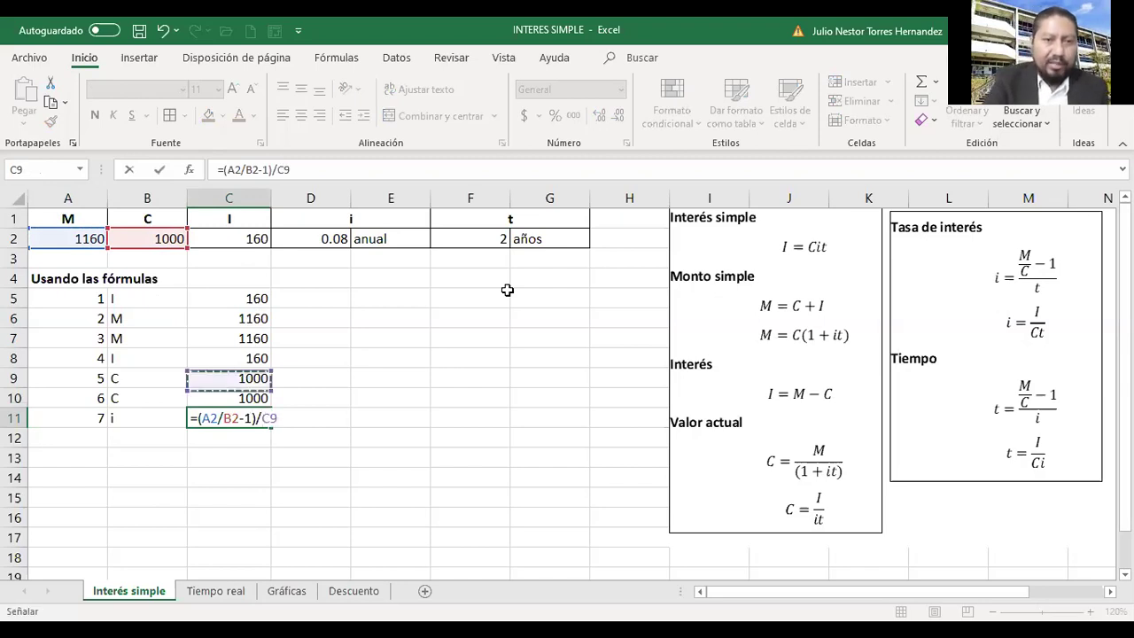
key("Up")
key("Up")
key("Up")
key("Up")
key("Up")
key("Up")
key("Up")
key("Right")
key("Right")
key("Right")
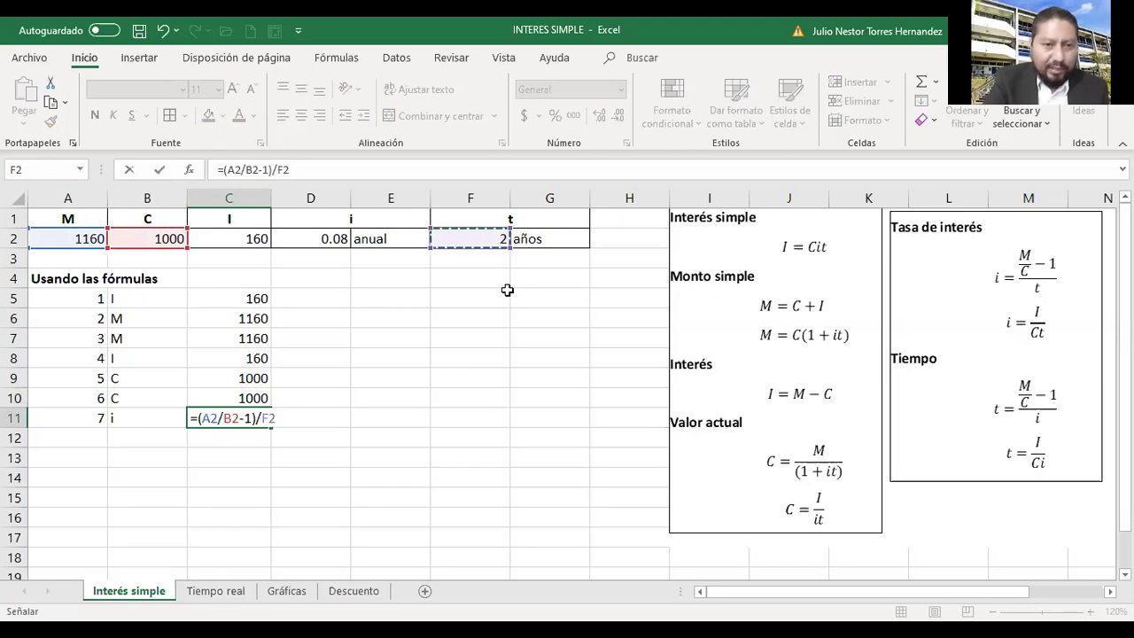
key("ctrl+Return")
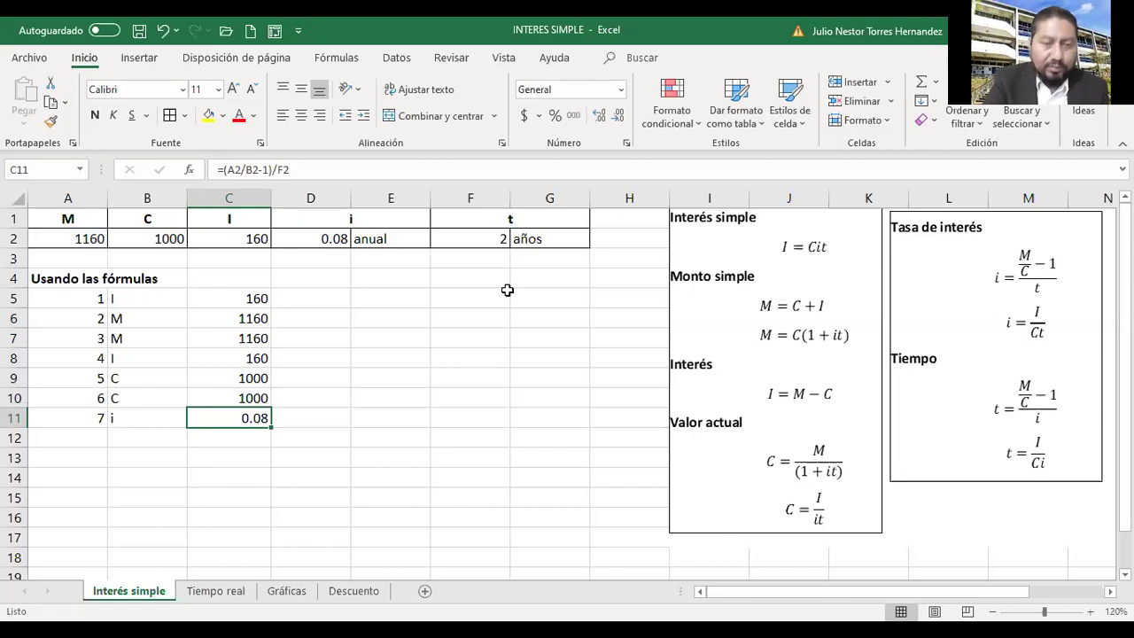
Show the rate's period beside the calculated rate by referencing E2 in D11 with =E2.
key("Right")
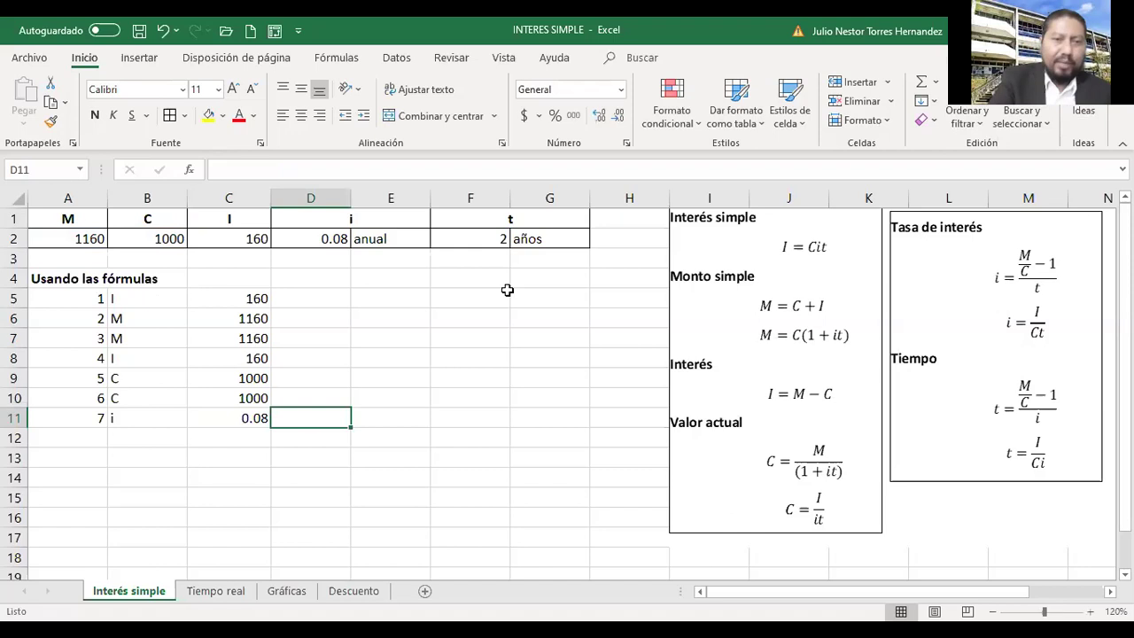
type("=")
key("Up")
key("Up")
key("Up")
key("Up")
key("Up")
key("Up")
key("Up")
key("Up")
key("Up")
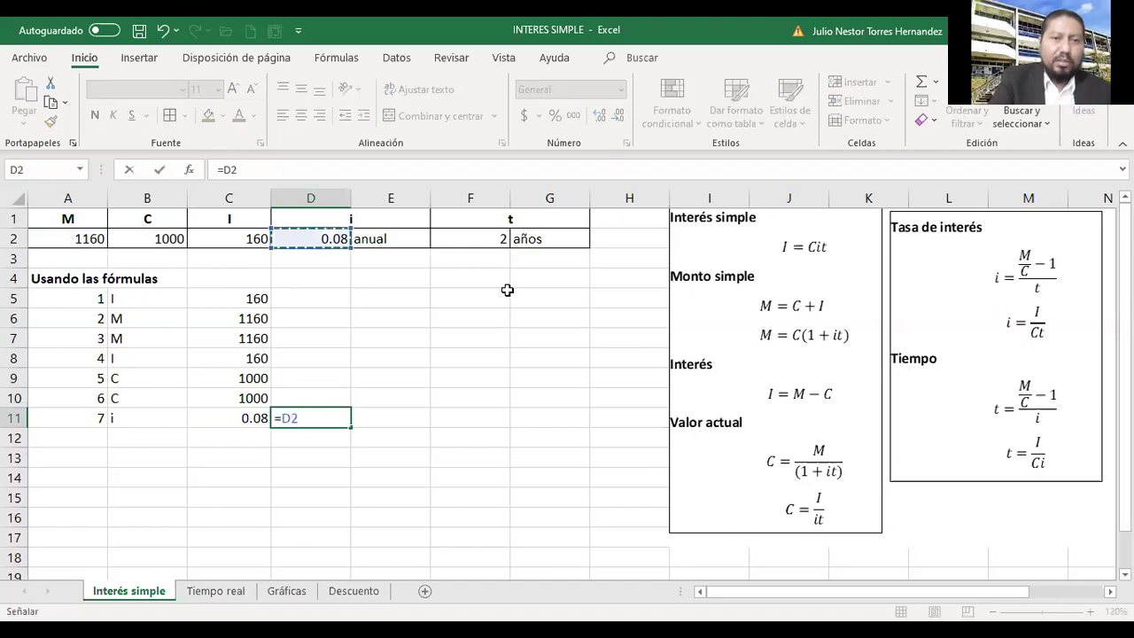
key("Right")
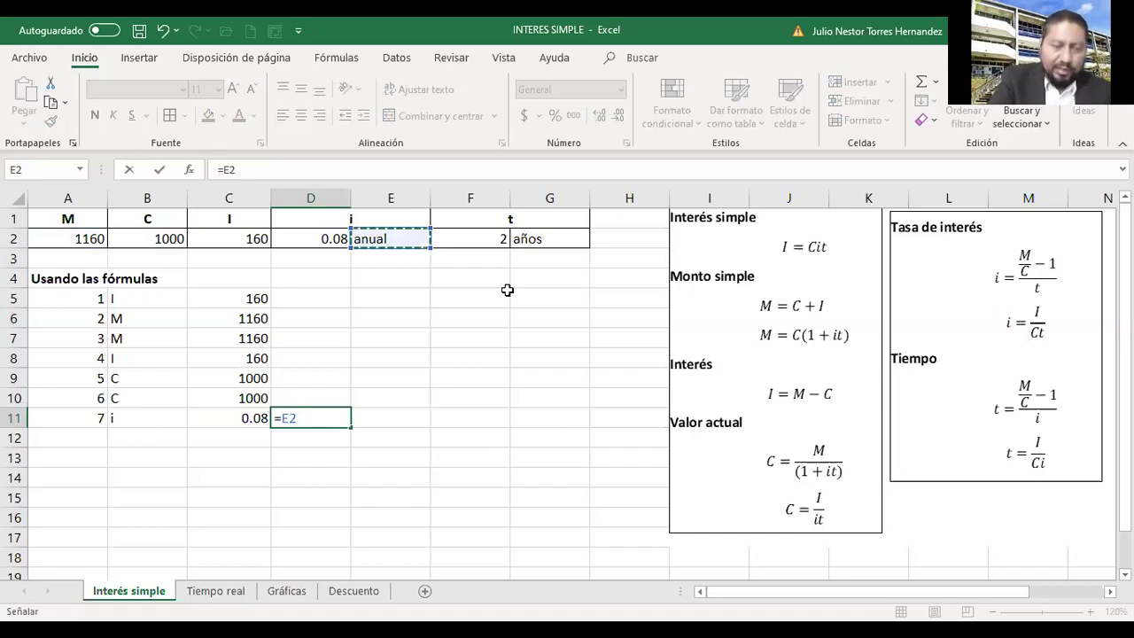
key("ctrl+Return")
key("Left")
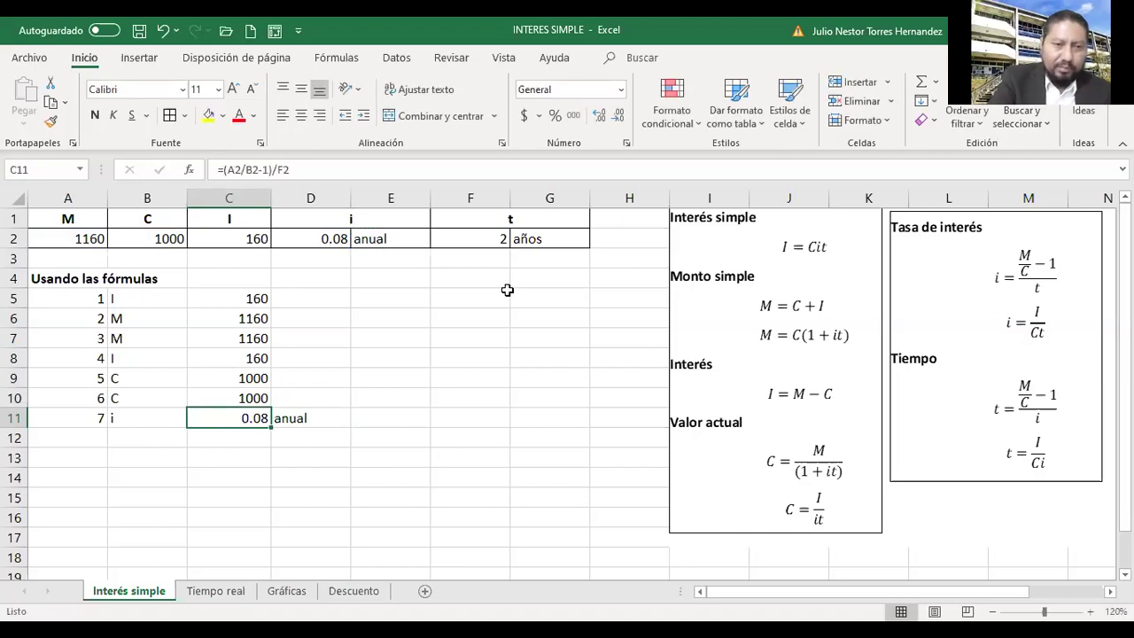
Convert the calculated rate to a percentage in E11 with =C11*100 and enter the unit % in F11.
key("Right")
key("Right")
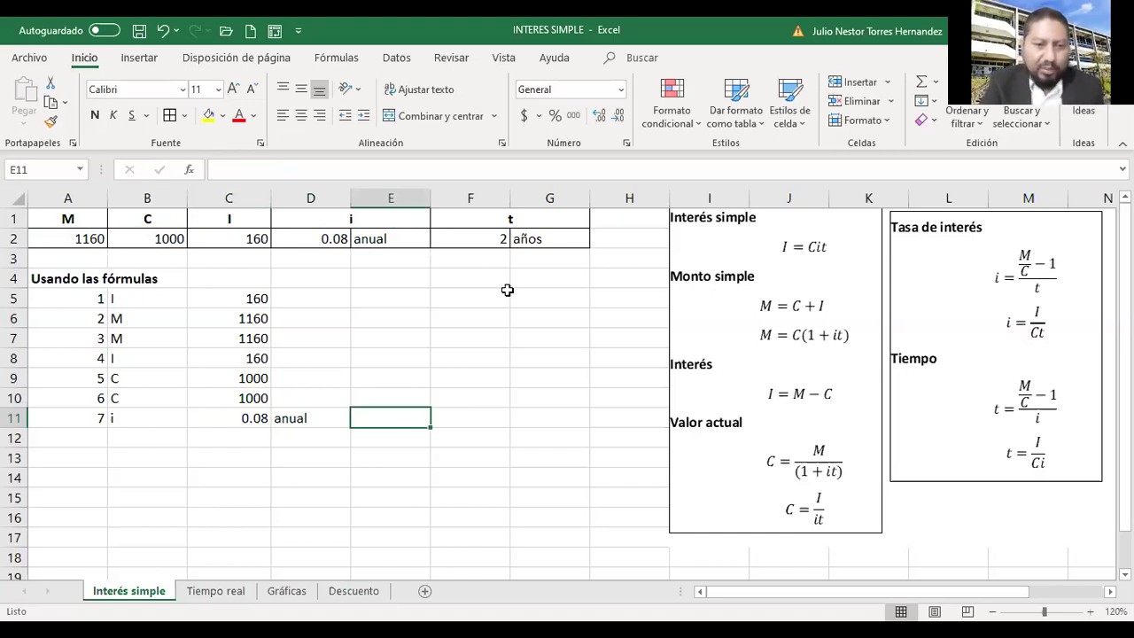
type("=")
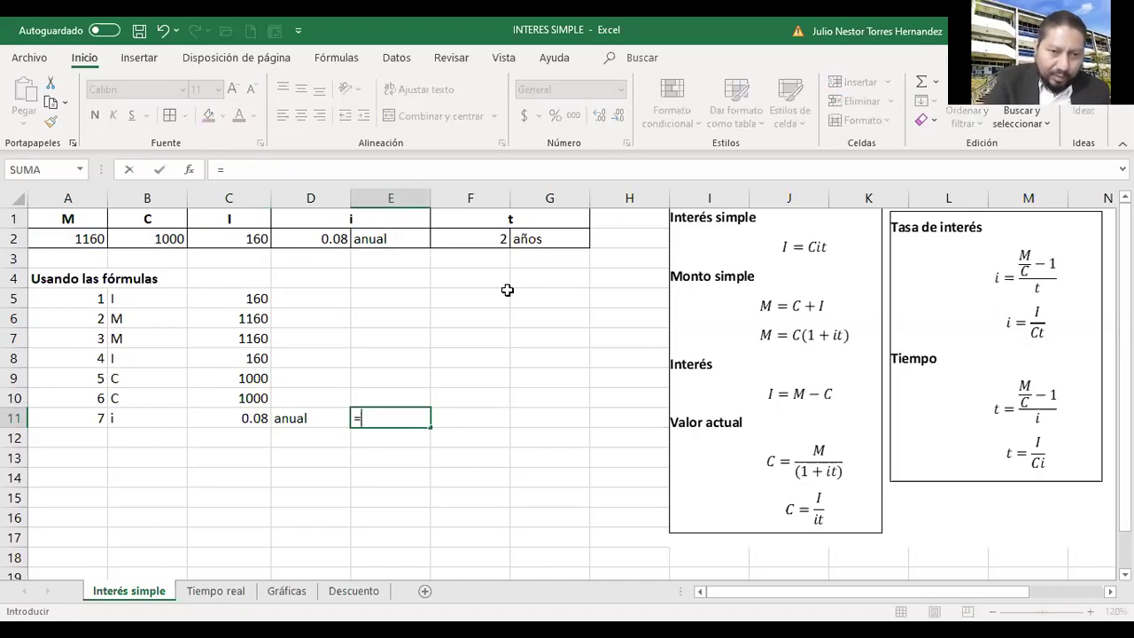
key("Left")
key("Left")
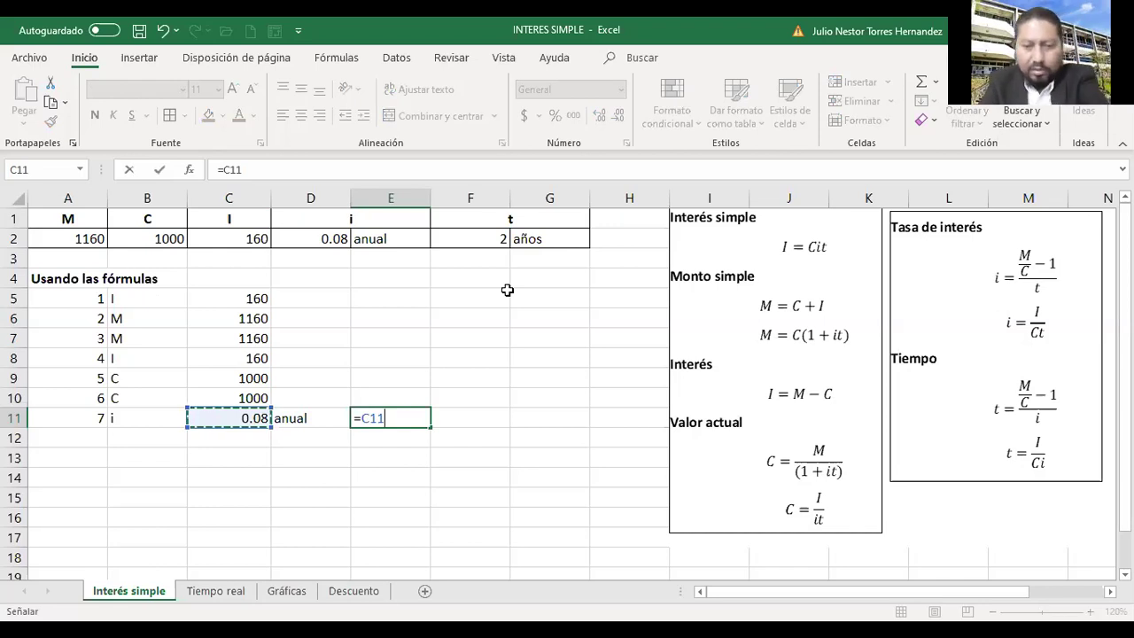
type("*1")
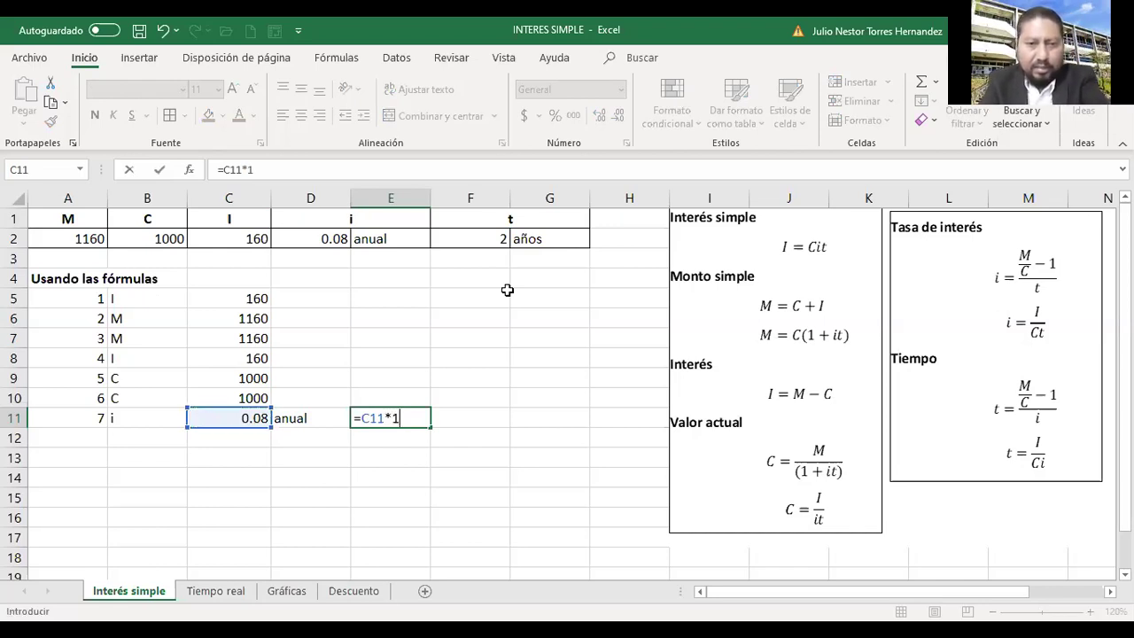
type("00")
key("Tab")
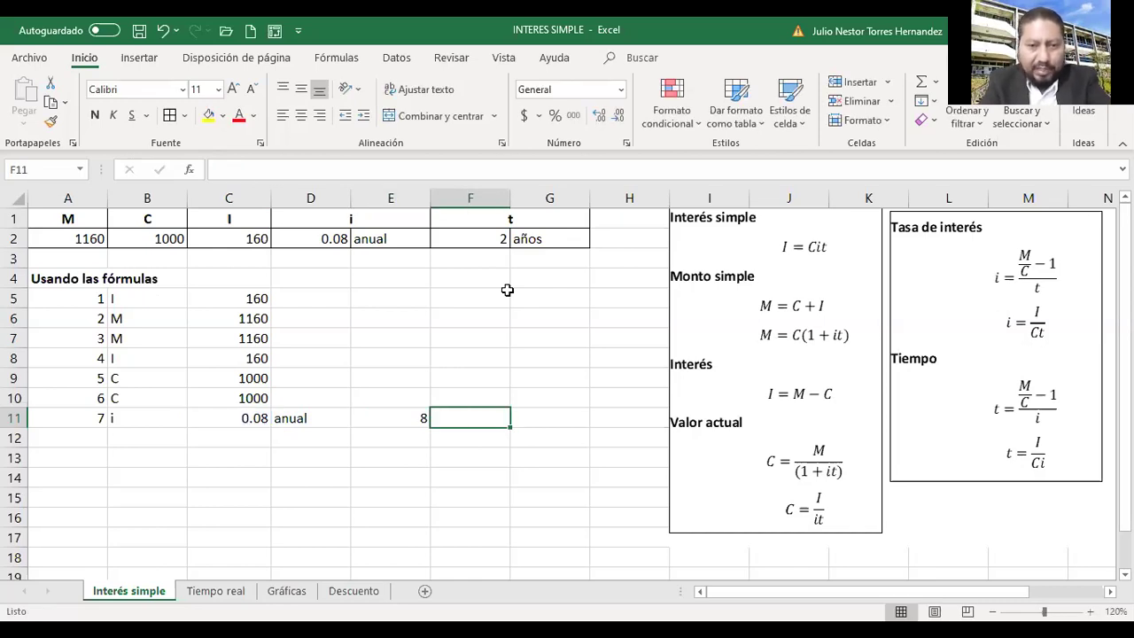
type("%")
key("Tab")
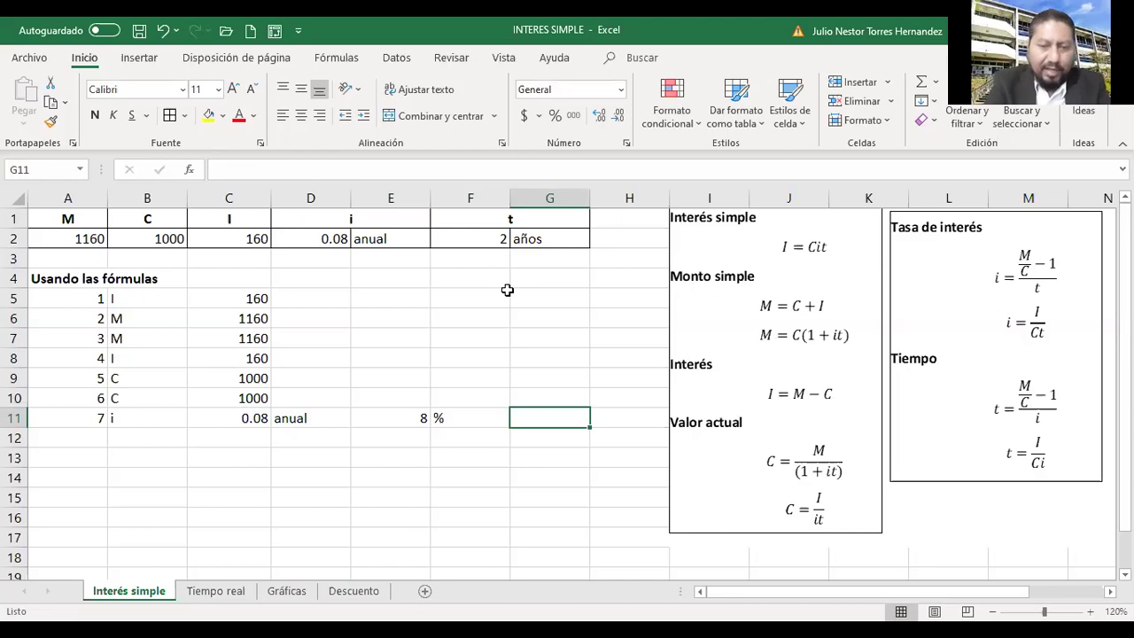
Show the rate's period beside the percentage by referencing D11 in G11 with =D11.
type("=")
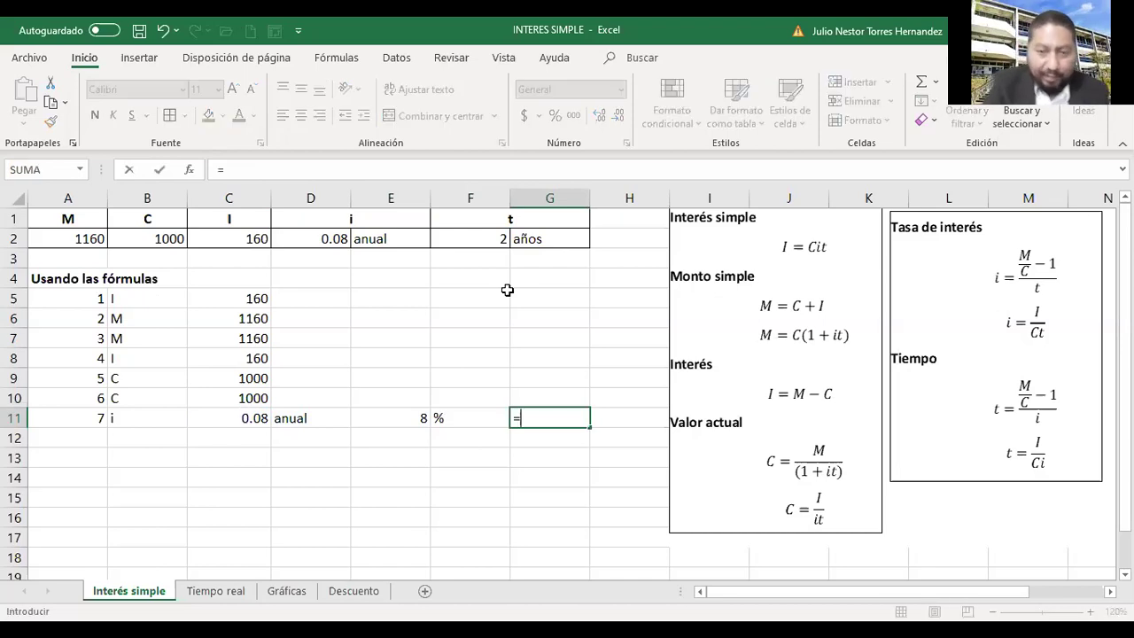
key("Left")
key("Left")
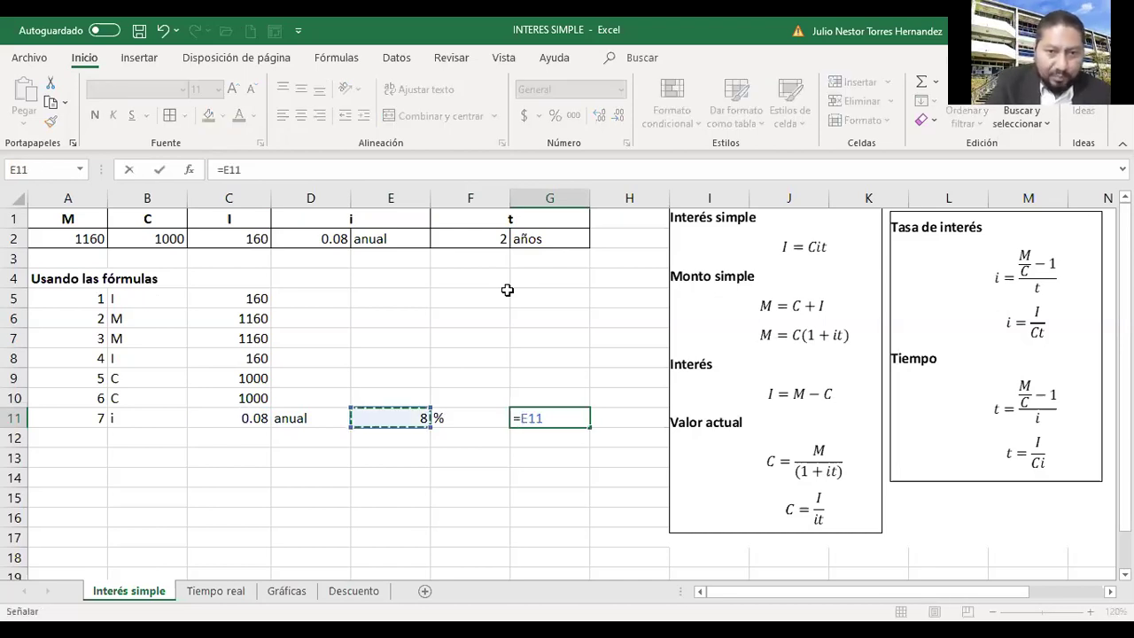
key("Left")
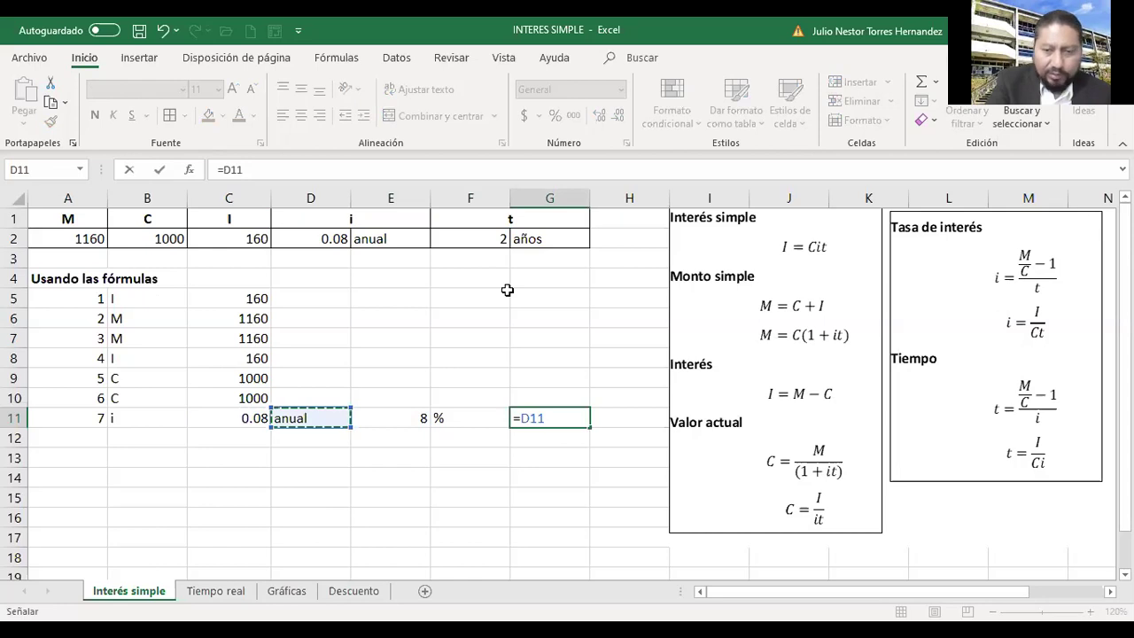
key("Return")
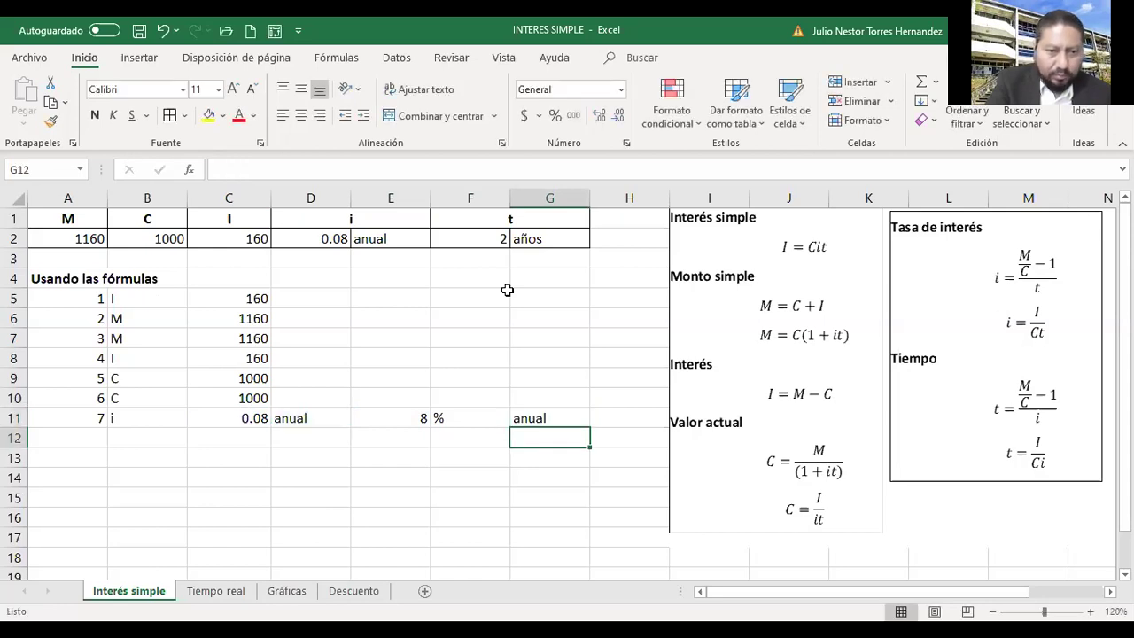
Number the eighth calculation row 8 in A12 and label it i in B12.
key("Left")
key("Left")
key("Home")
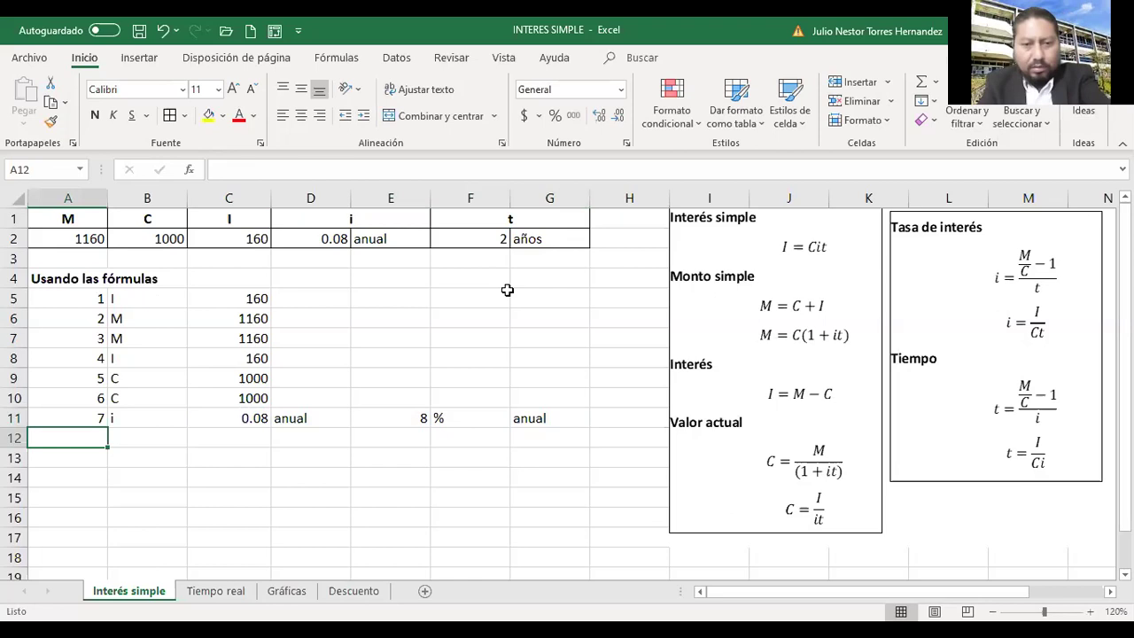
type("8")
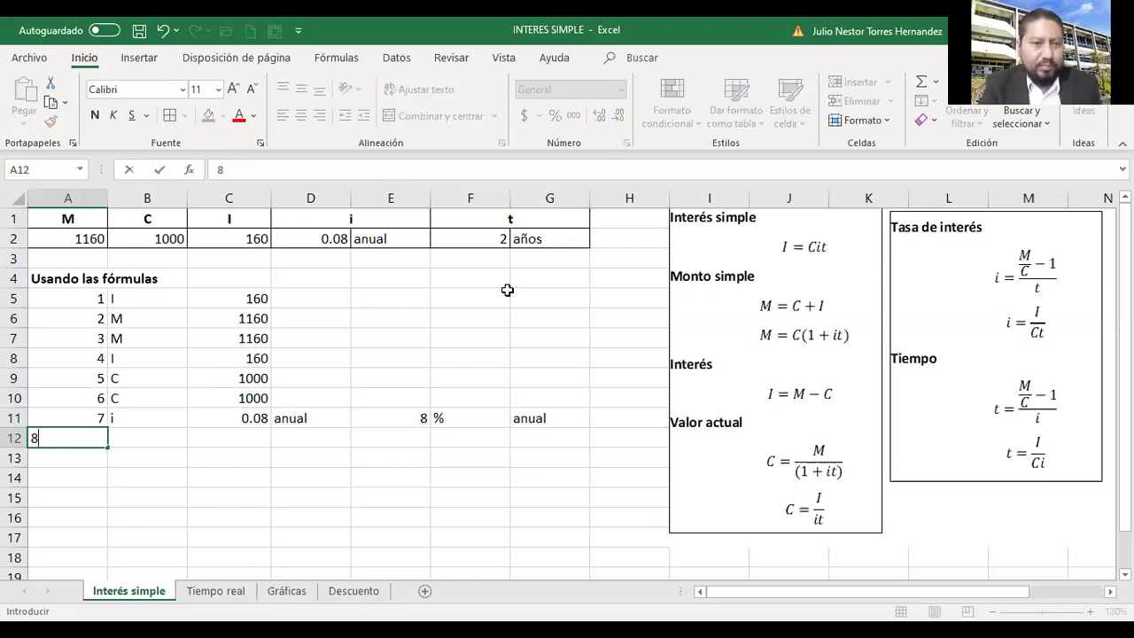
key("Tab")
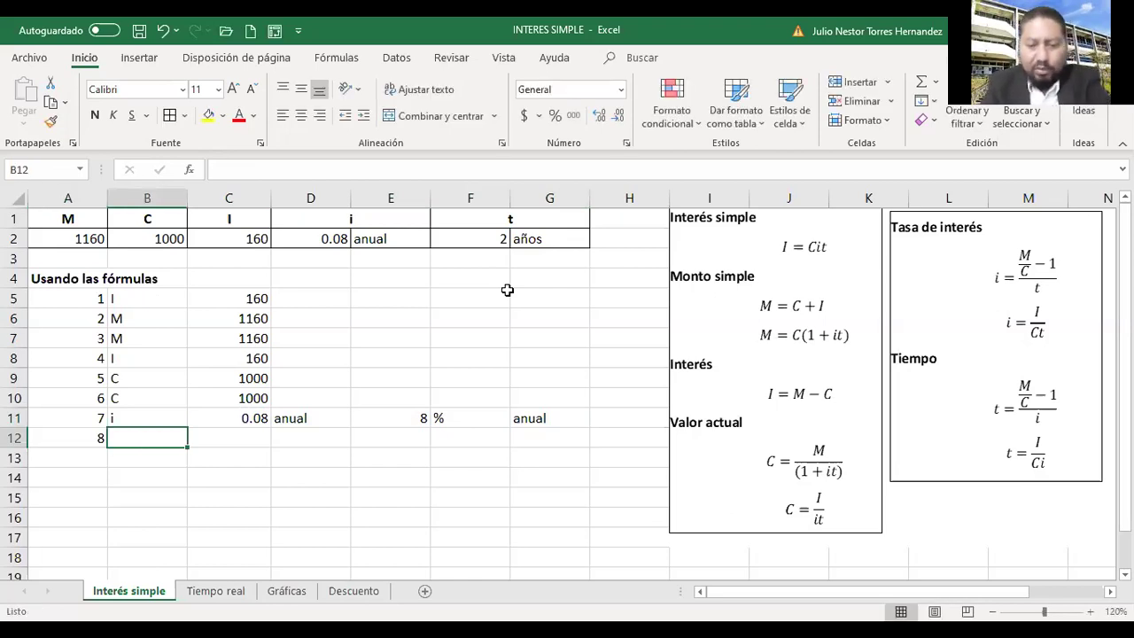
type("i")
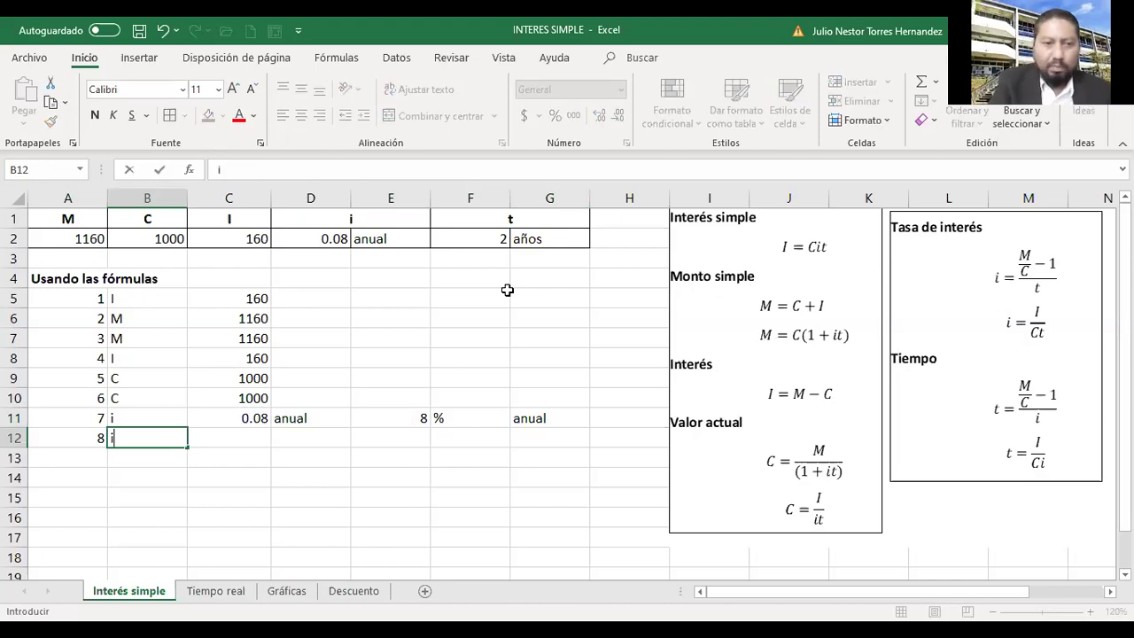
key("Tab")
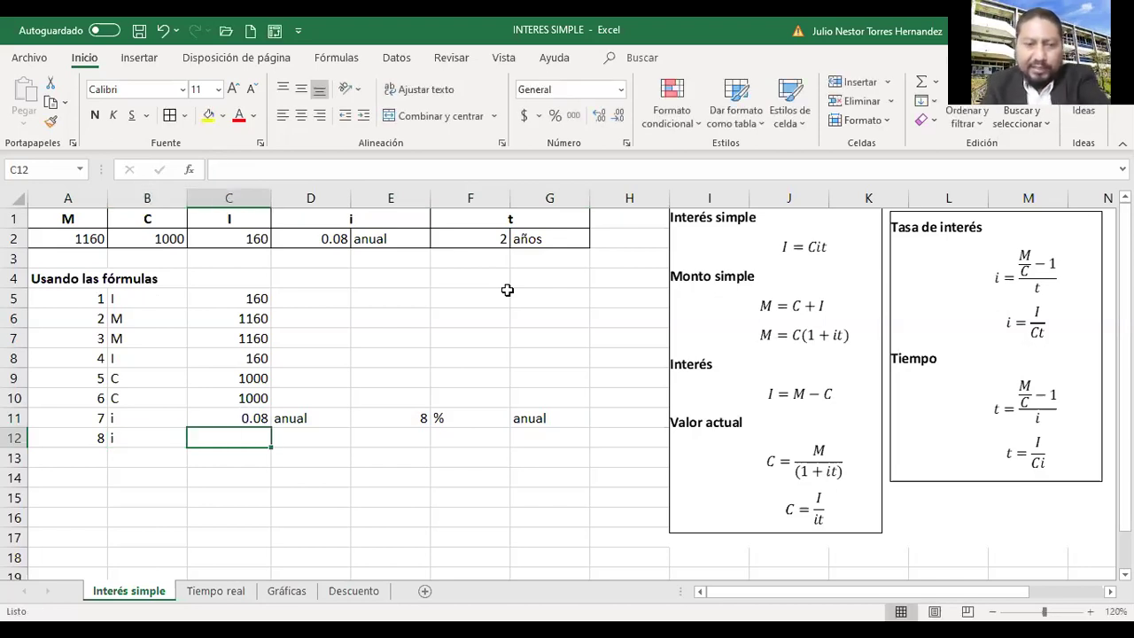
Calculate the interest rate i in C12 from the interest, capital and time with the formula =C2/(B2*F2).
type("=")
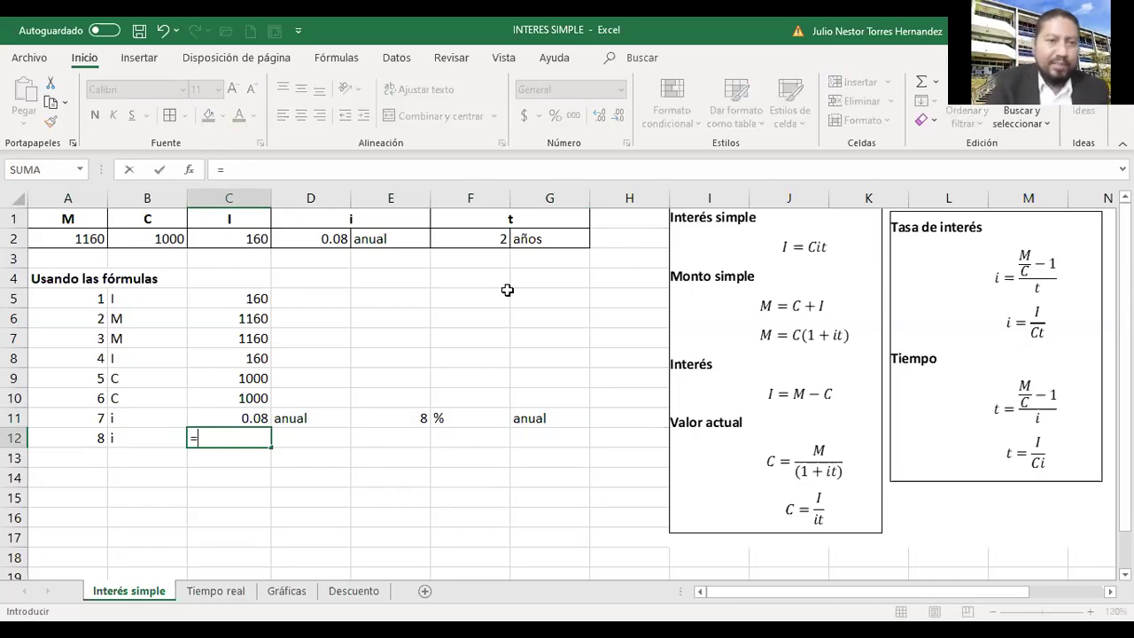
key("Up")
key("Up")
key("Up")
key("Up")
key("Up")
key("Up")
key("Up")
key("Up")
key("Up")
key("Up")
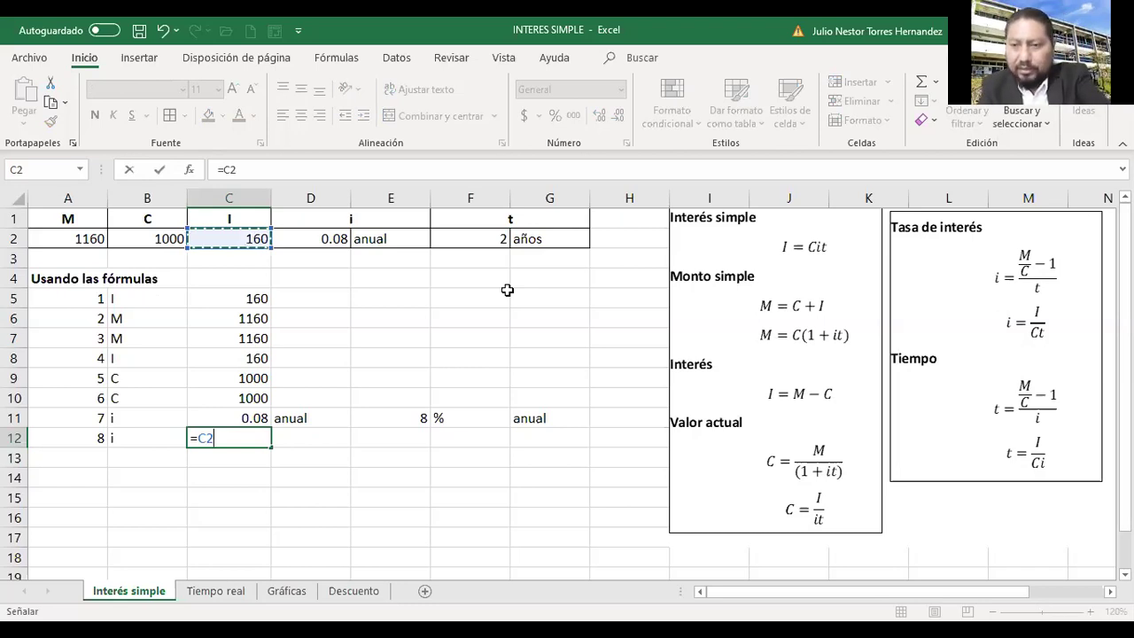
type("/")
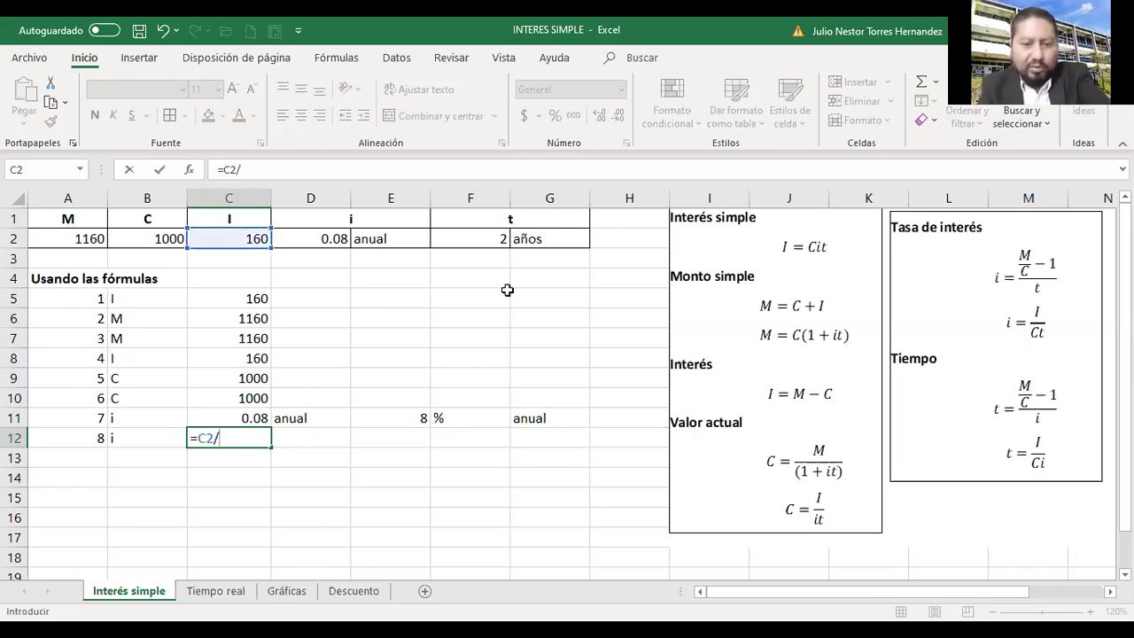
type("(")
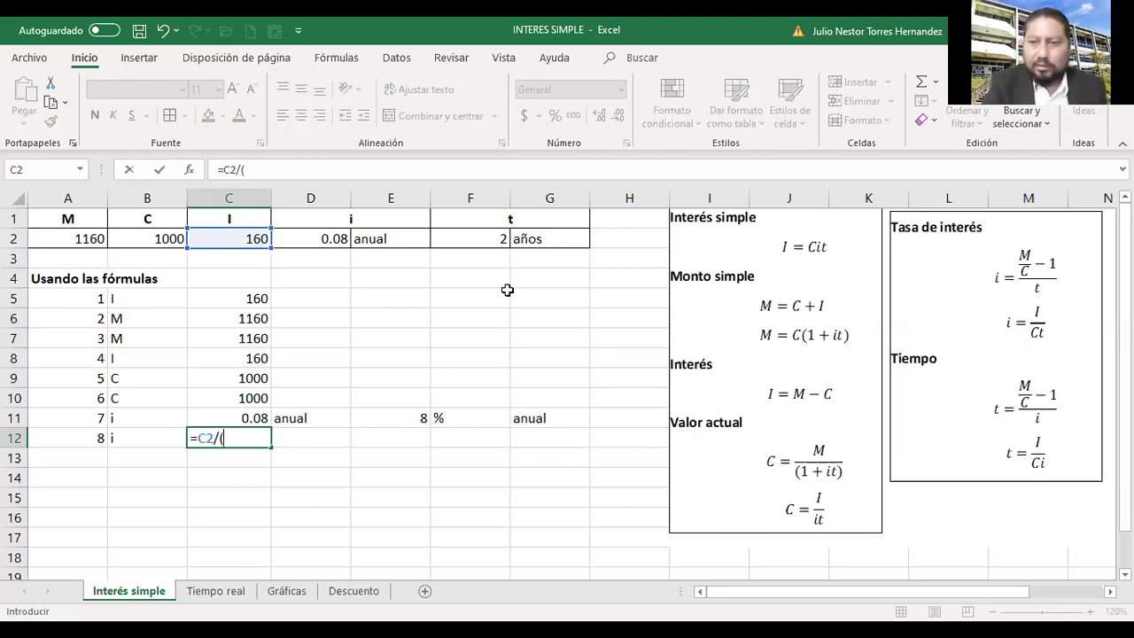
key("Up")
key("Up")
key("Up")
key("Up")
key("Up")
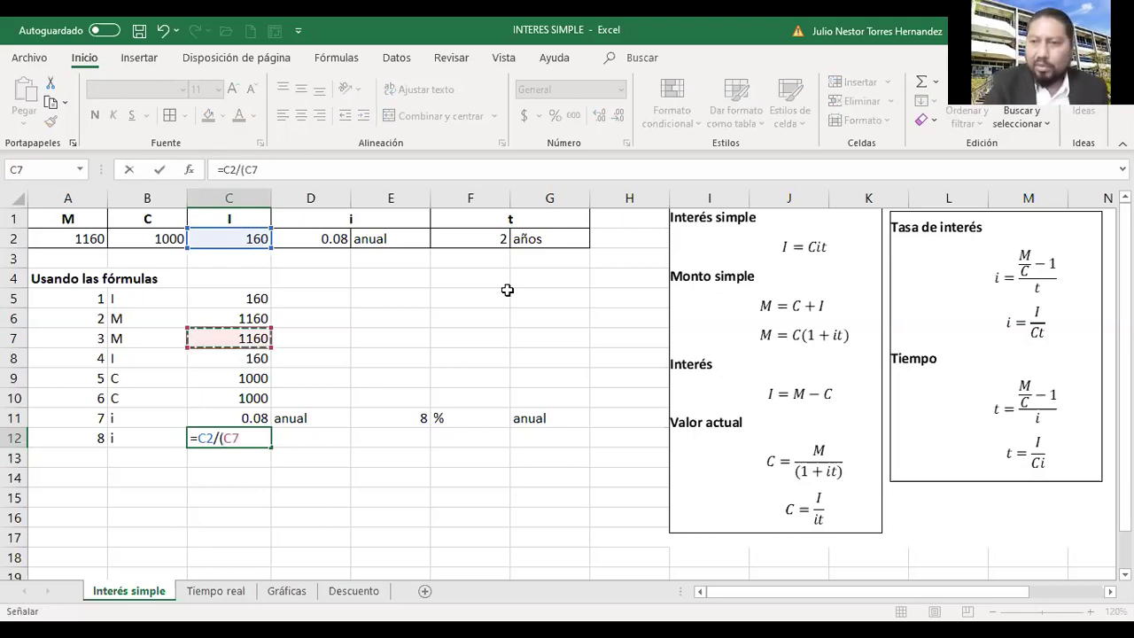
key("Up")
key("Up")
key("Up")
key("Up")
key("Up")
key("Left")
key("Left")
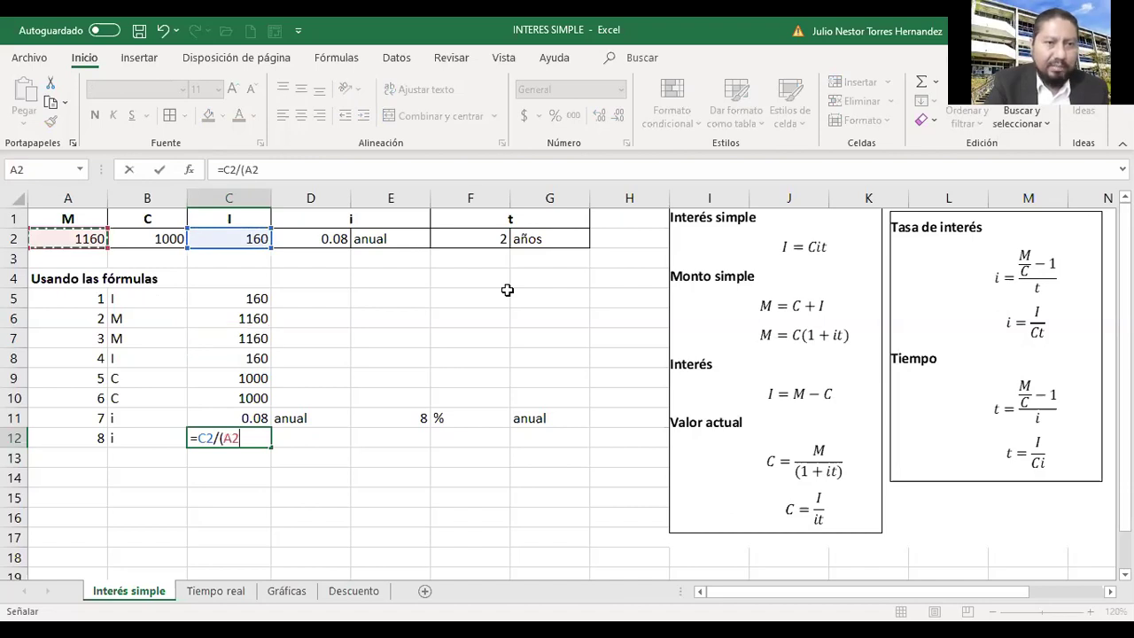
key("Right")
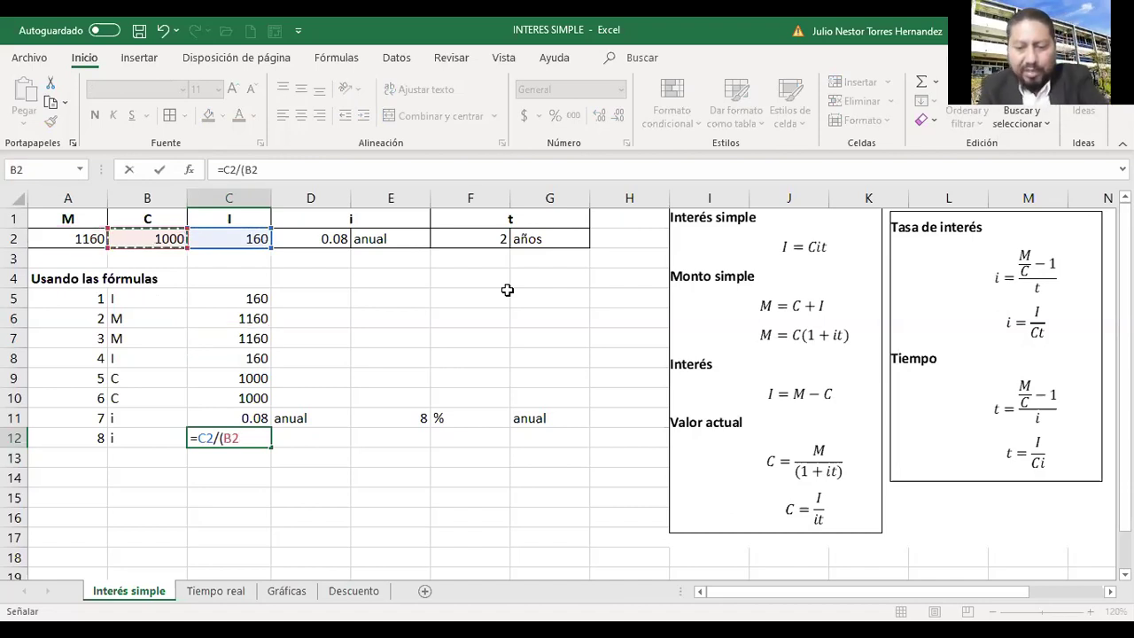
type("*")
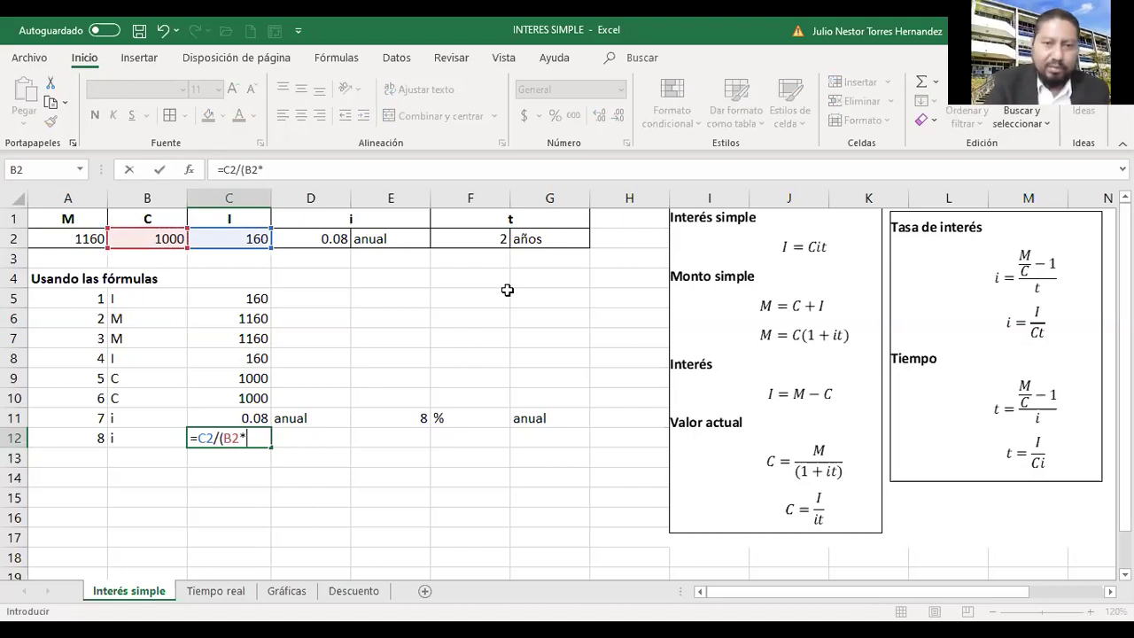
key("Right")
key("Right")
key("Right")
key("Up")
key("Up")
key("Up")
key("Up")
key("Up")
key("Up")
key("Up")
key("Up")
key("Up")
key("Up")
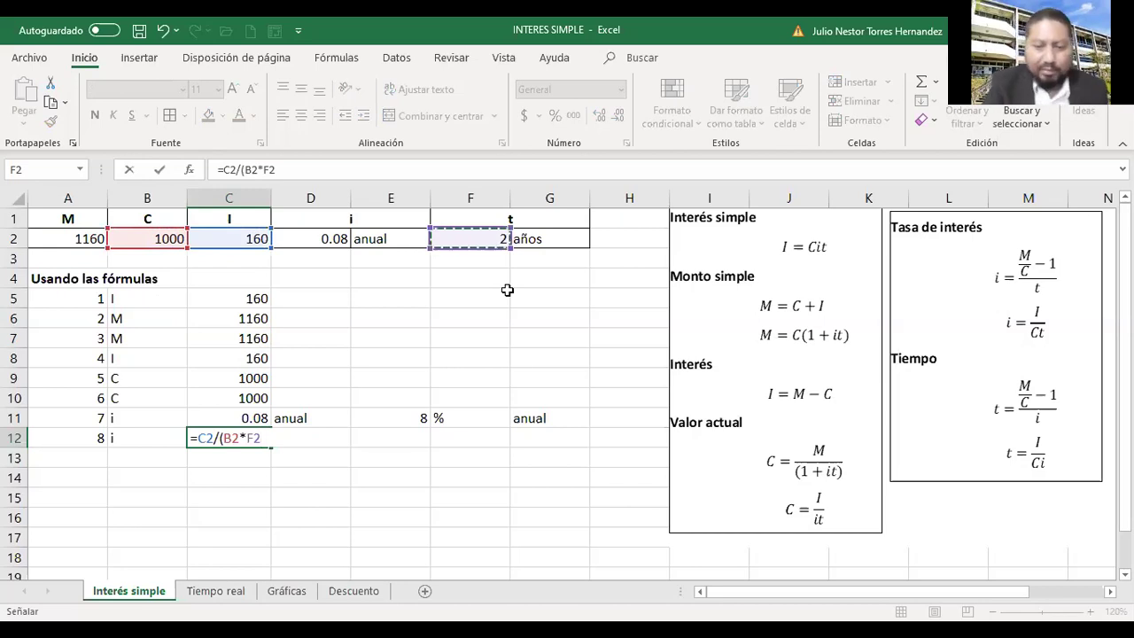
key("Return")
key("Up")
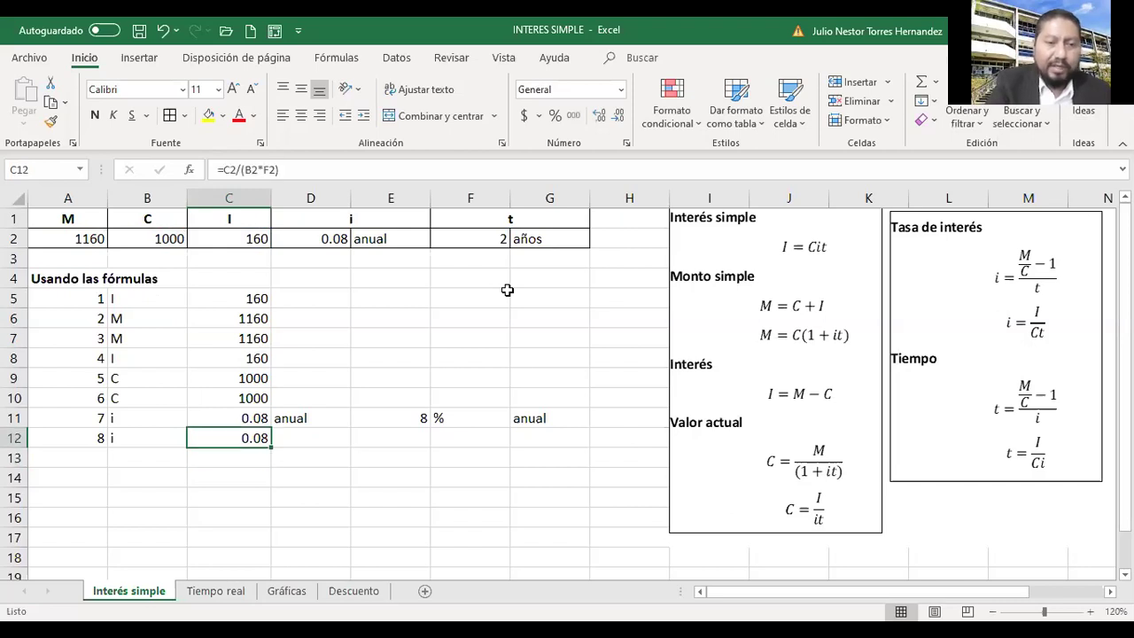
Fill the period, percentage and unit cells D11:G11 down into row 12.
key("Right")
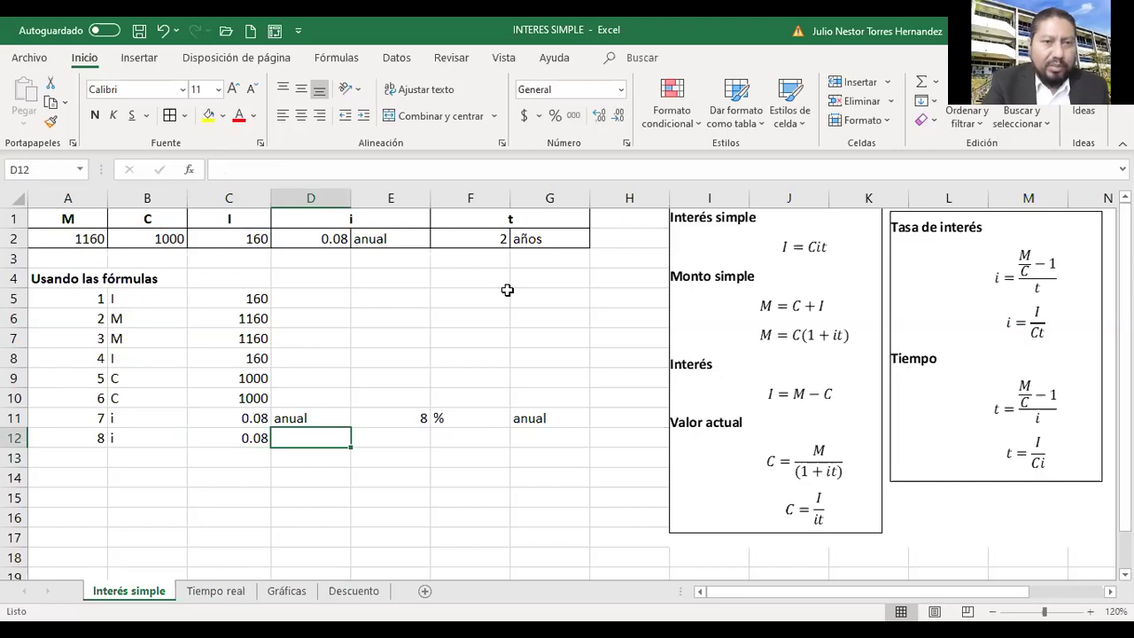
key("Up")
key("Down")
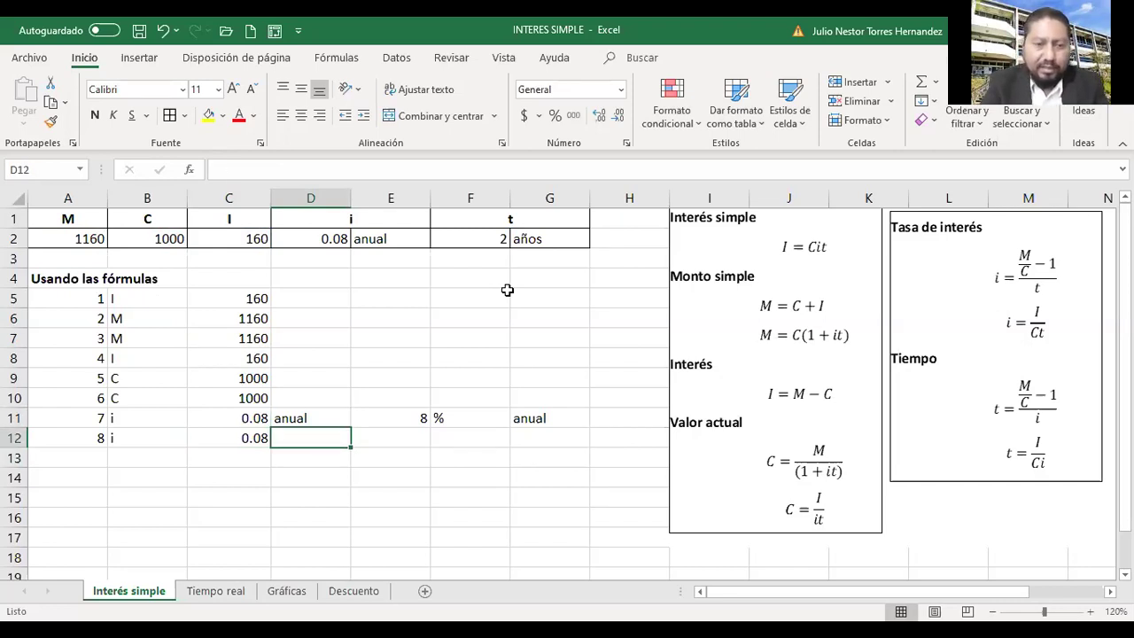
key("Up")
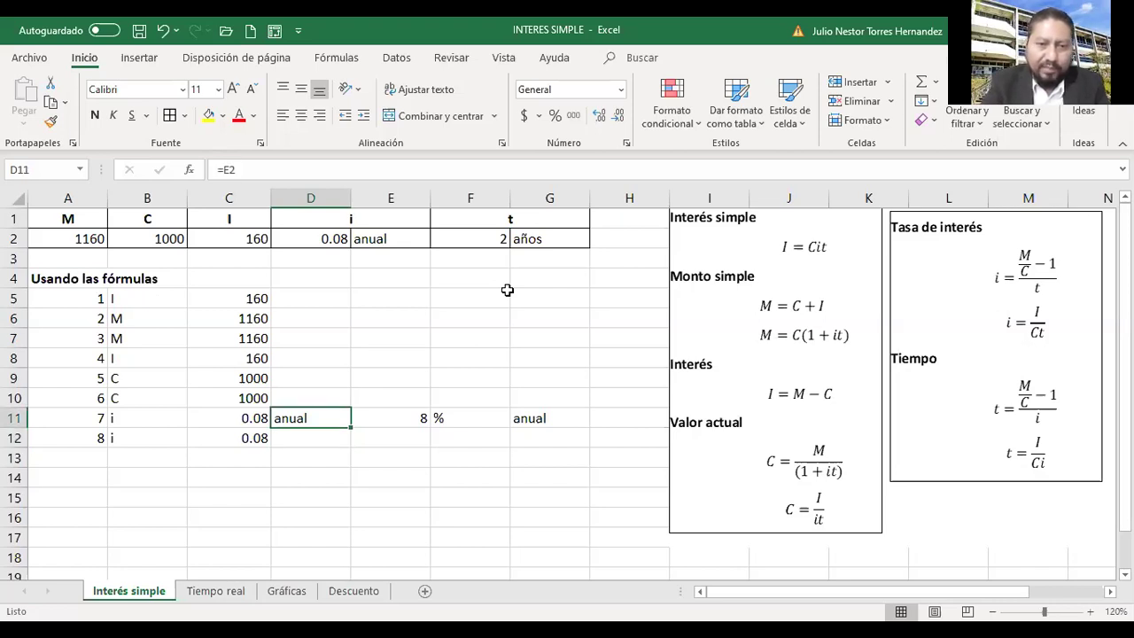
key("ctrl+shift+Right")
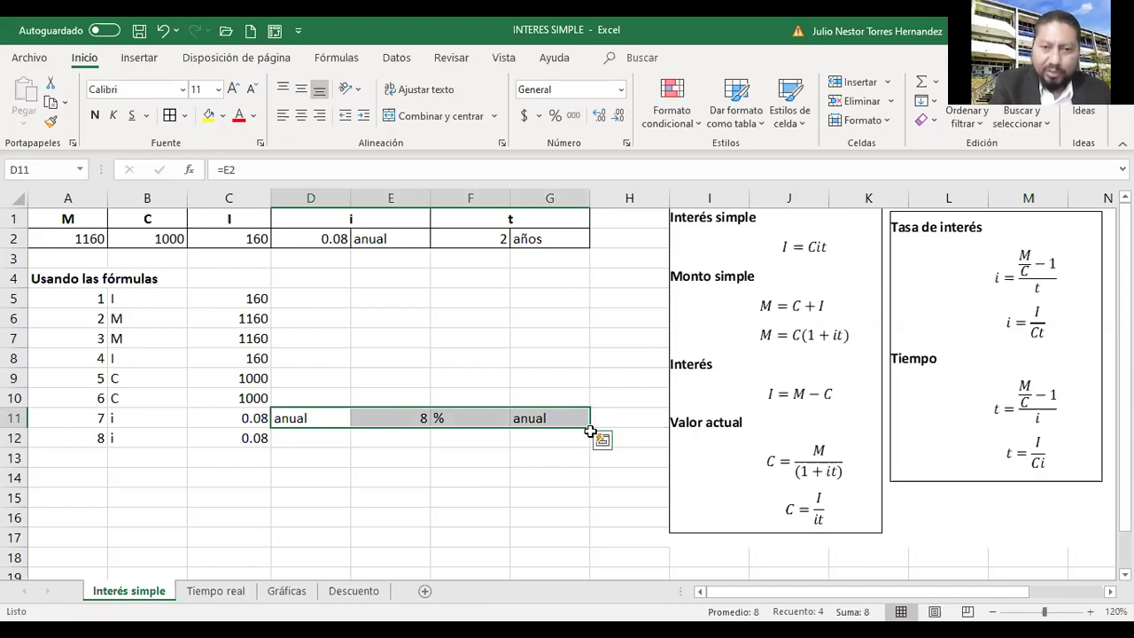
left_click_drag(589, 431, 589, 430)
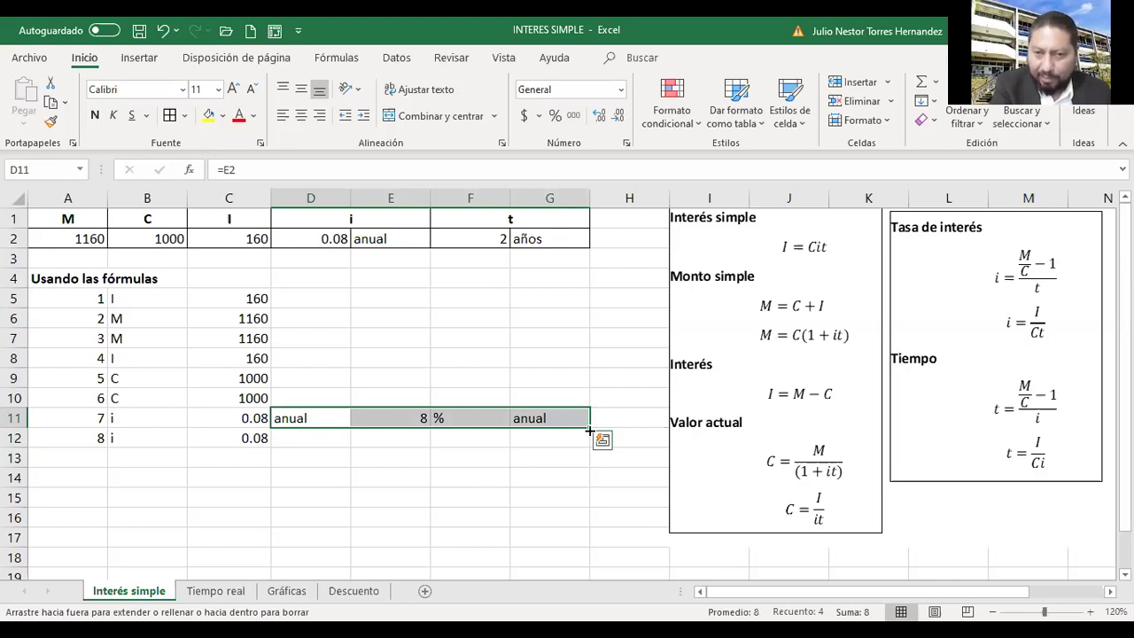
left_click_drag(590, 430, 590, 445)
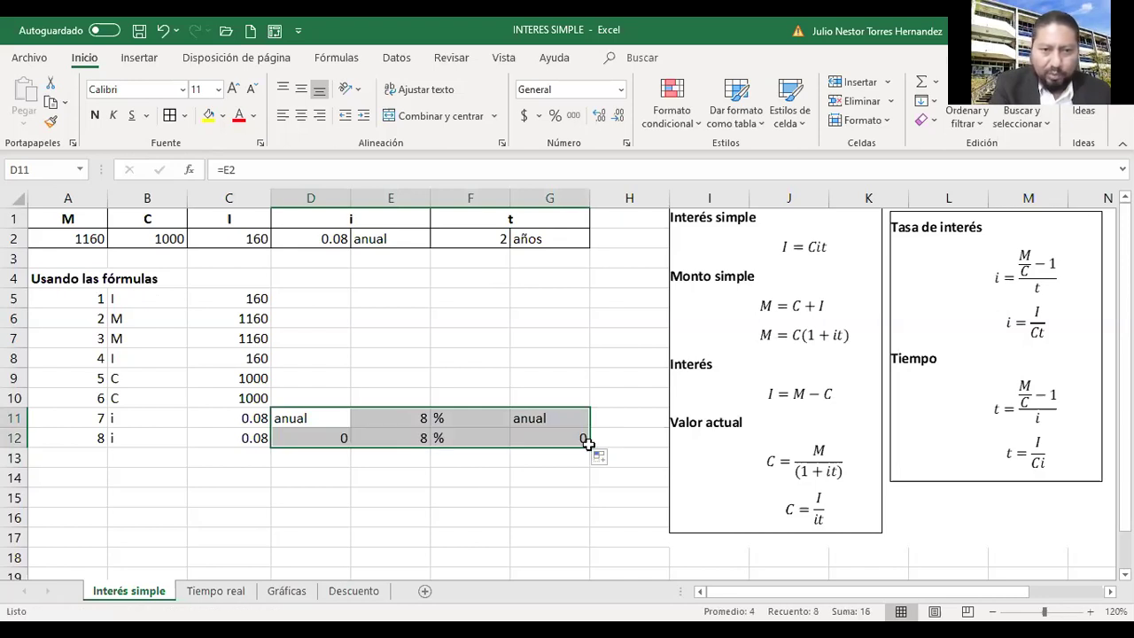
Correct the period reference in D12 so it takes the cell above with =D11.
key("Down")
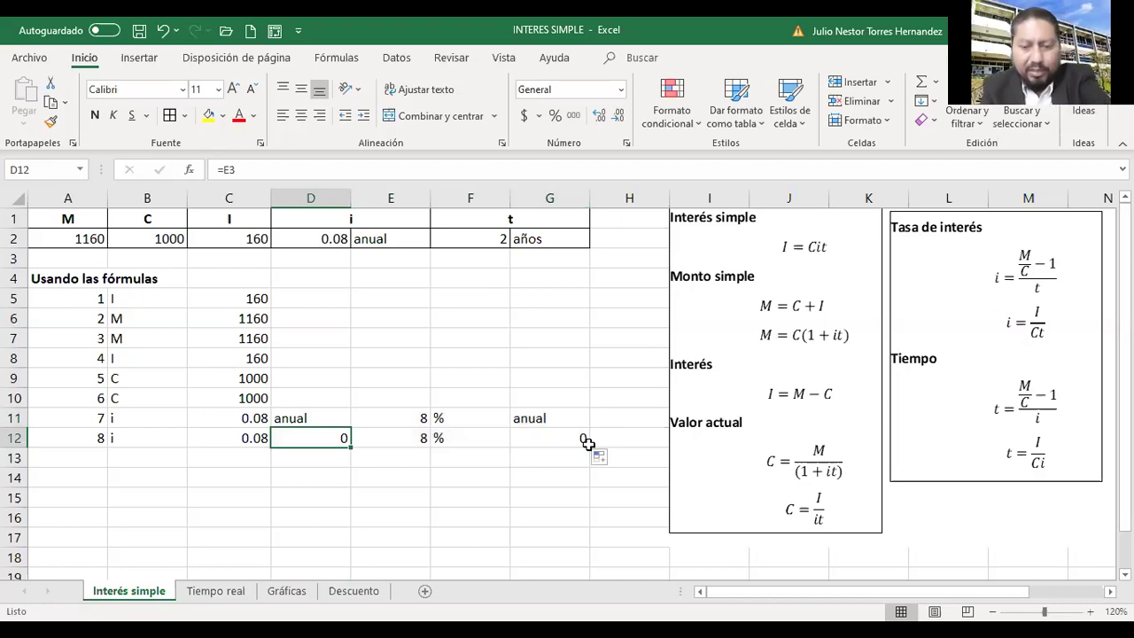
type("=")
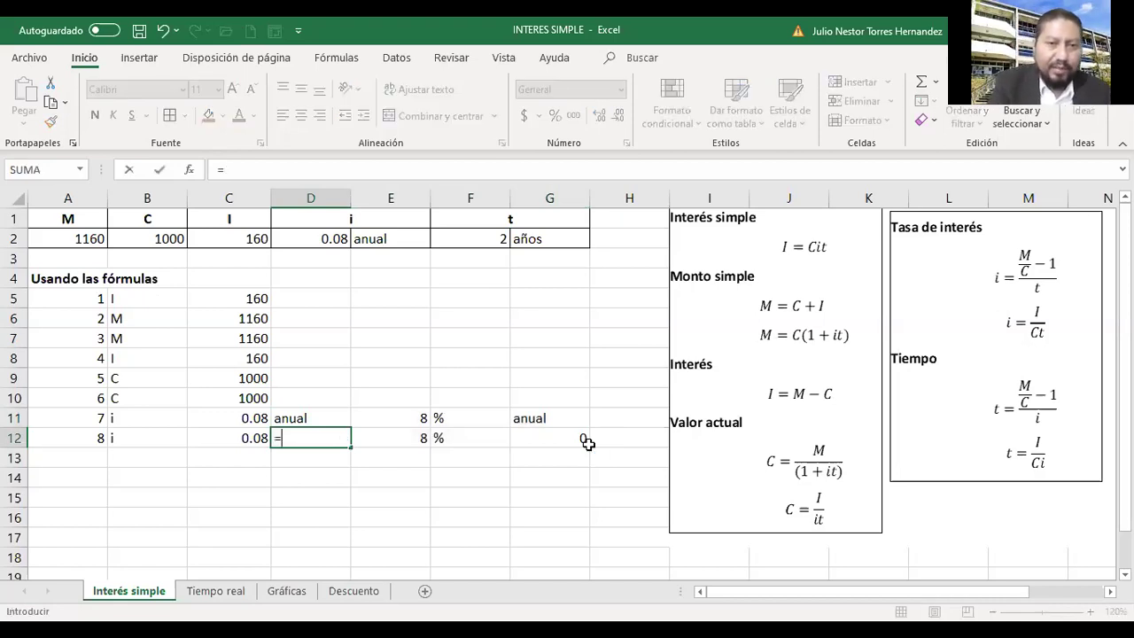
key("Up")
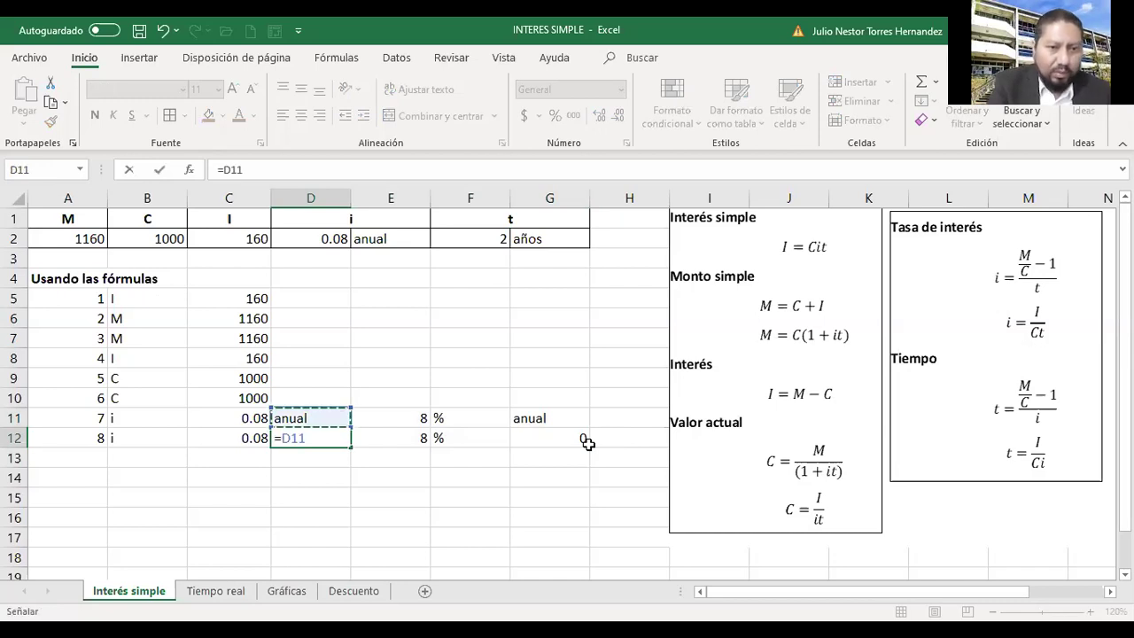
key("Return")
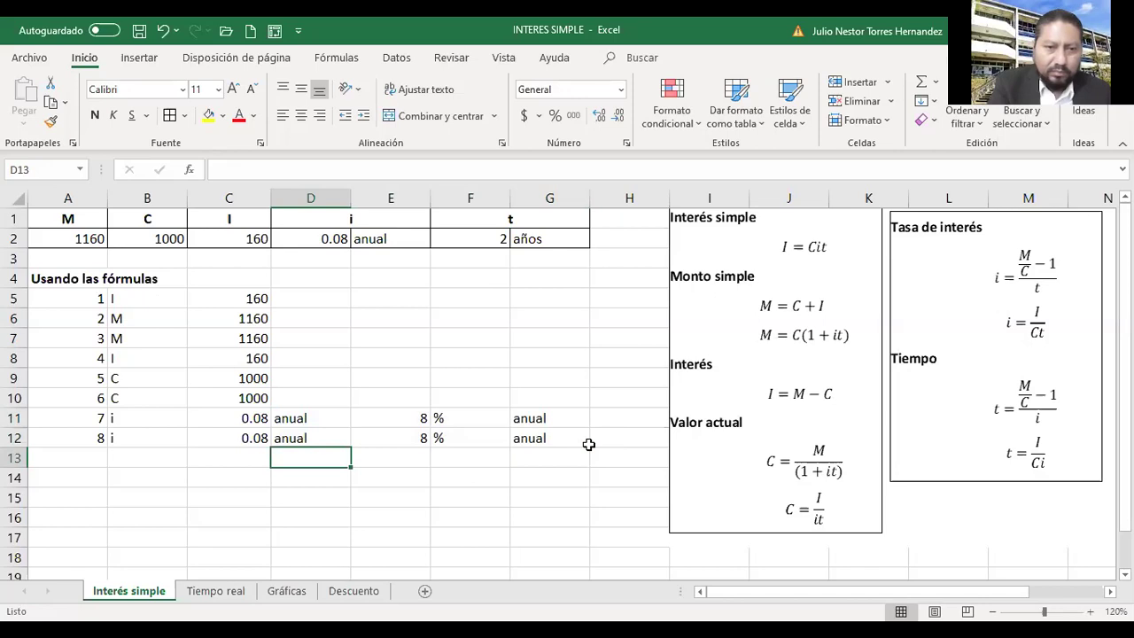
Replace the reference in G11 with =G2 to take the time unit from the data row.
key("Right")
left_click(587, 444)
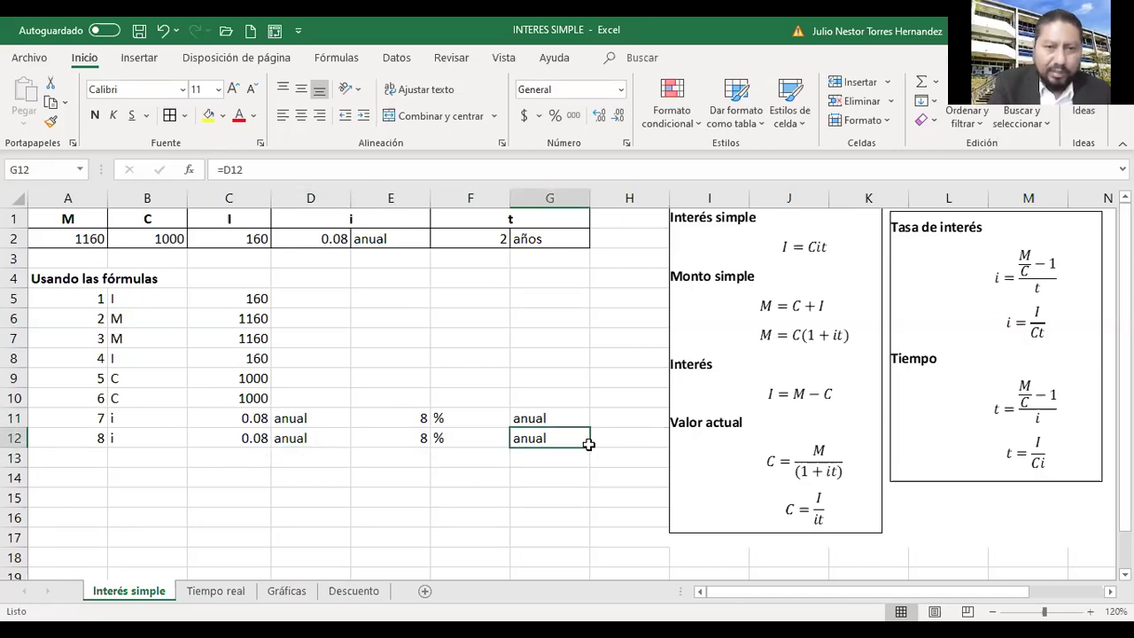
key("Up")
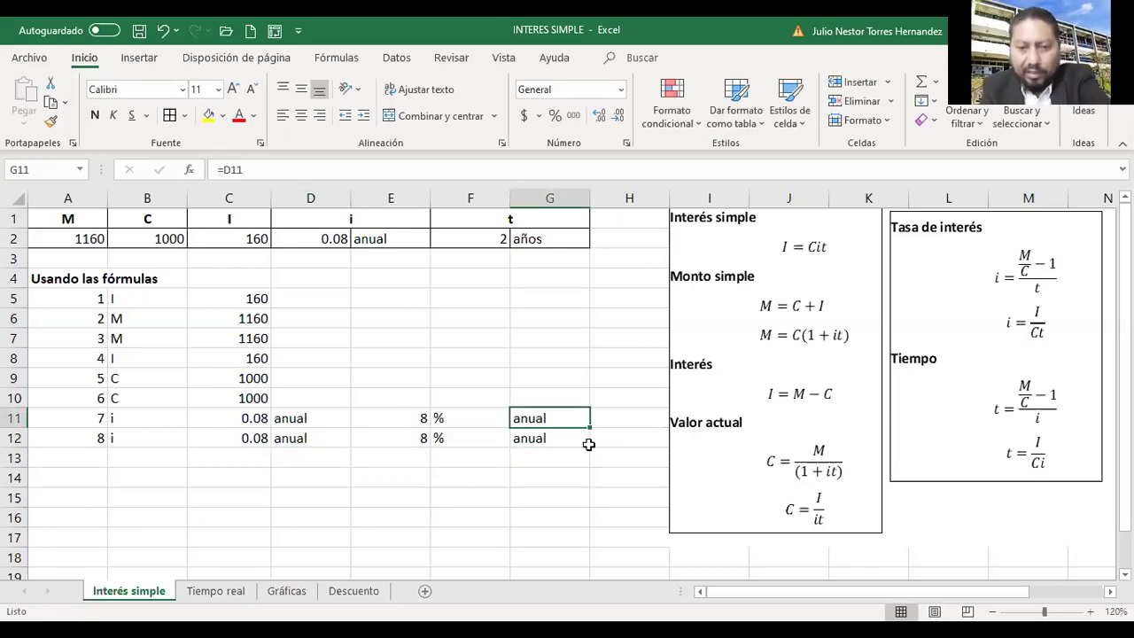
type("=")
key("Up")
key("Up")
key("Up")
key("Up")
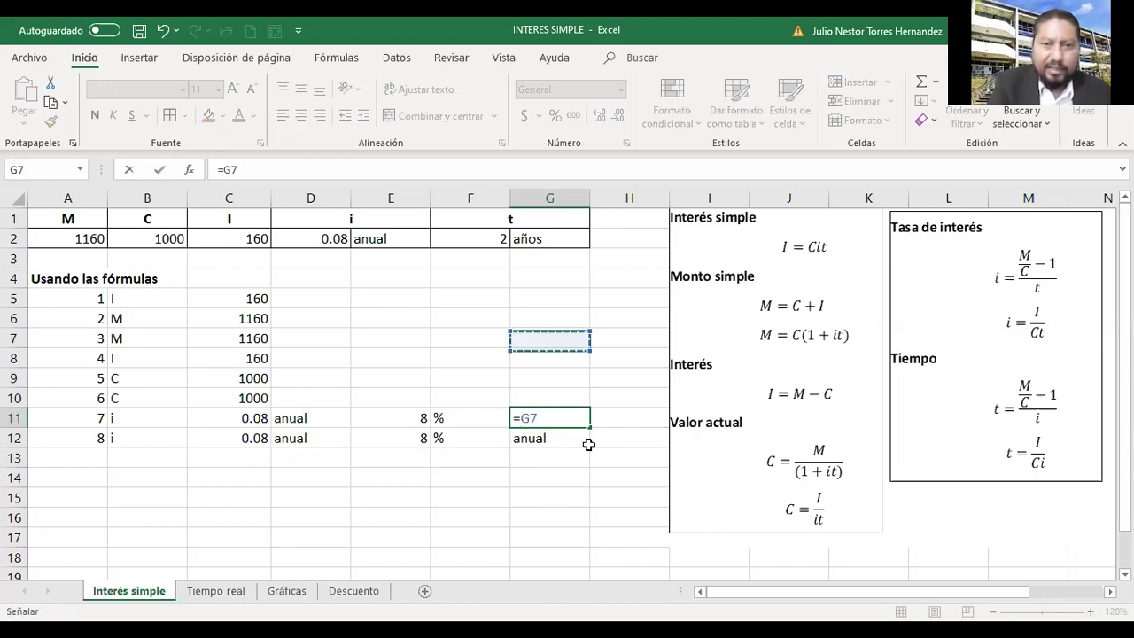
key("Up")
key("Up")
key("Up")
key("Up")
key("Up")
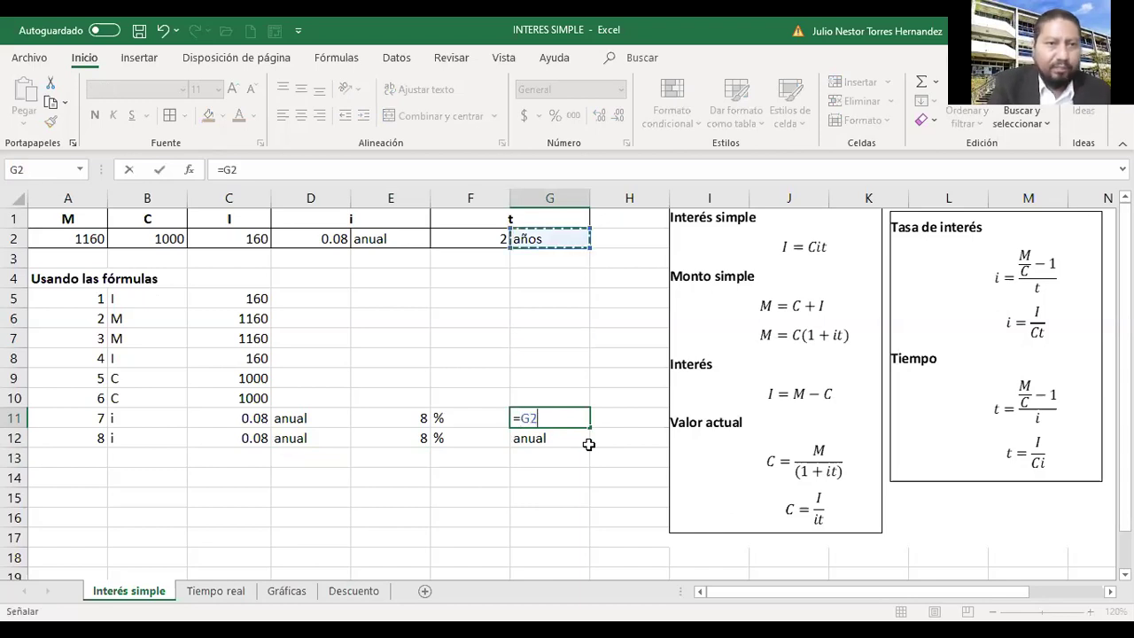
key("Return")
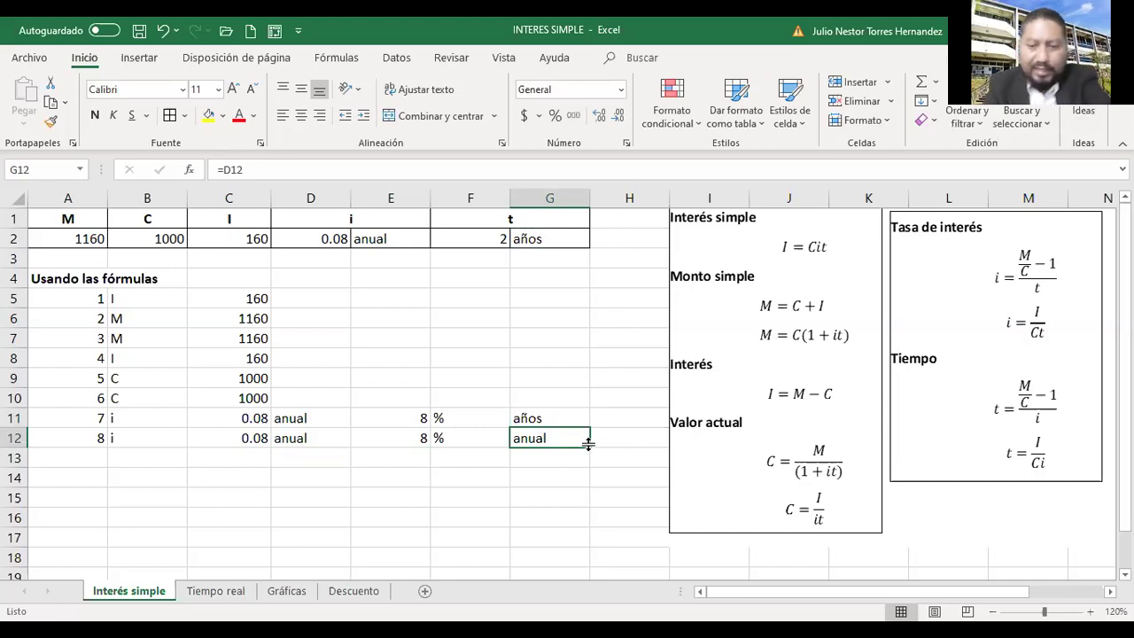
Correct the unit reference in G12 so it takes the cell above with =G11.
type("=")
key("Up")
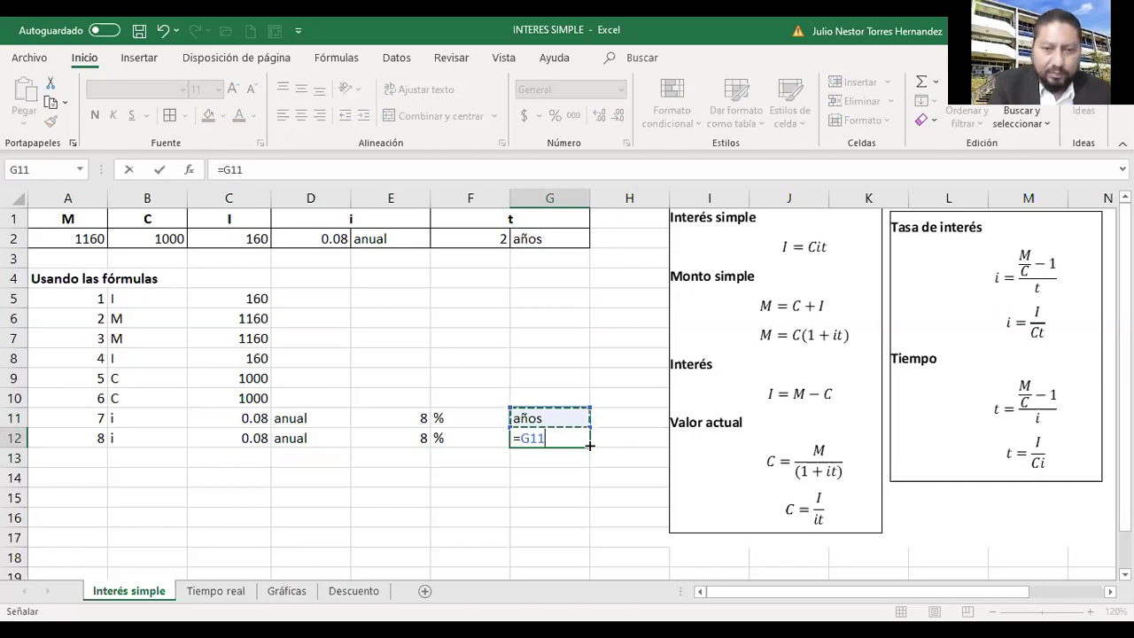
key("Return")
Label row 13 as item 9 for the variable t in A13 and B13.
key("Left")
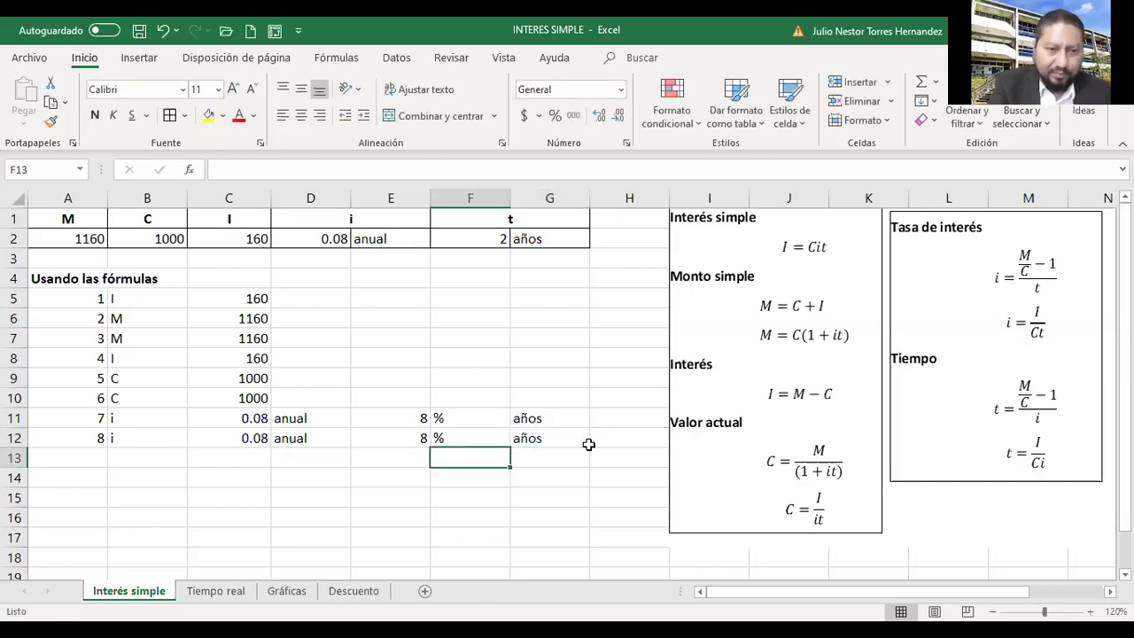
key("Home")
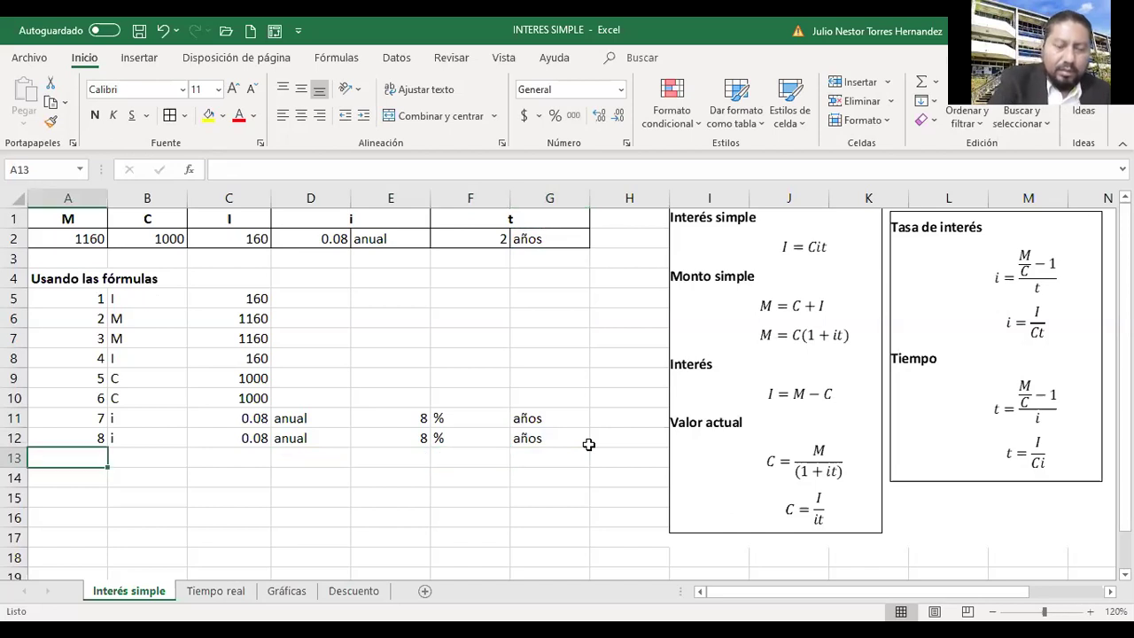
type("9")
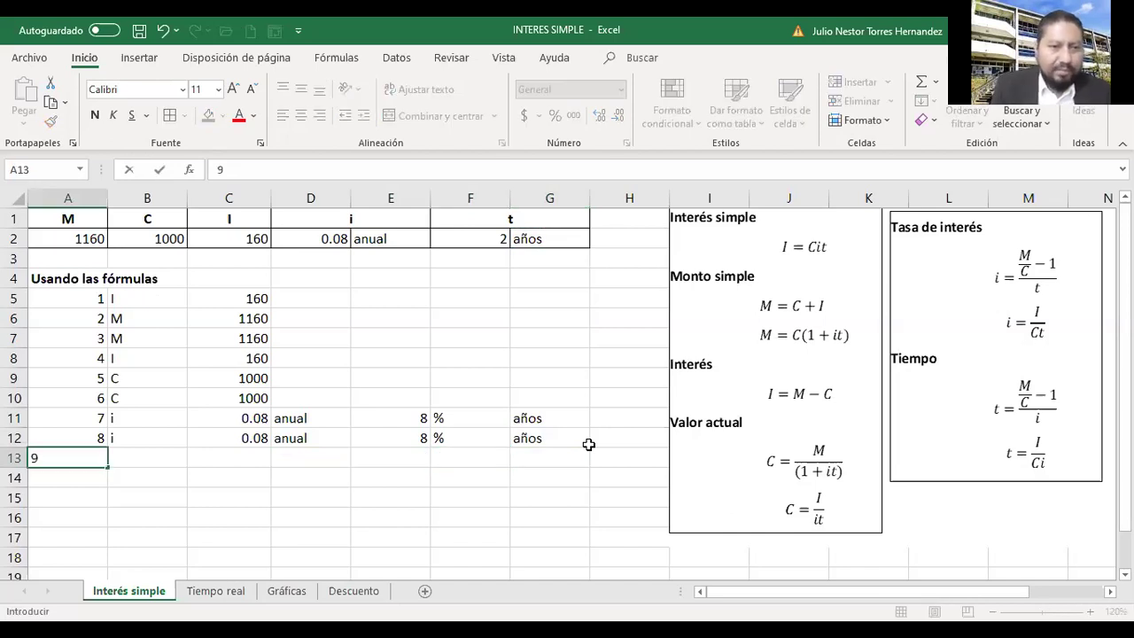
key("Tab")
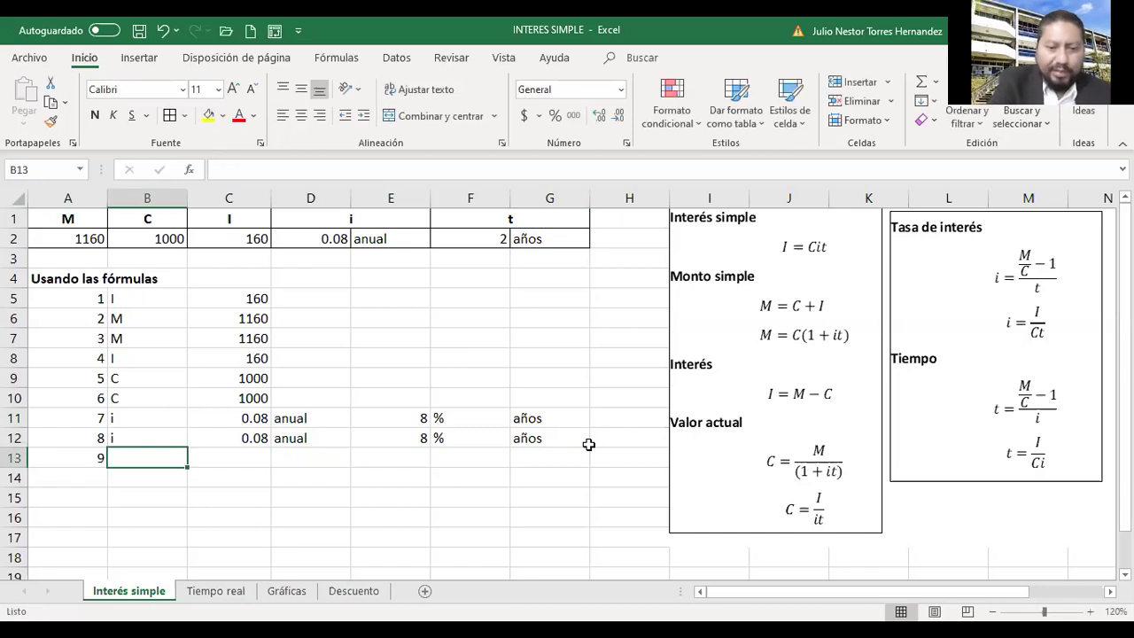
type("t")
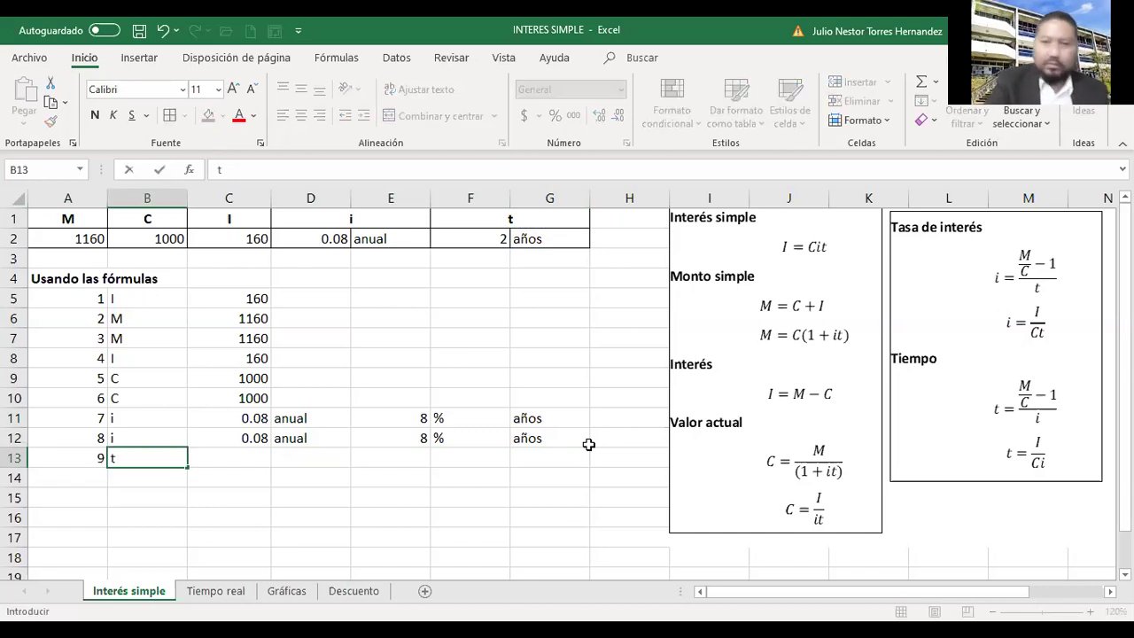
key("Tab")
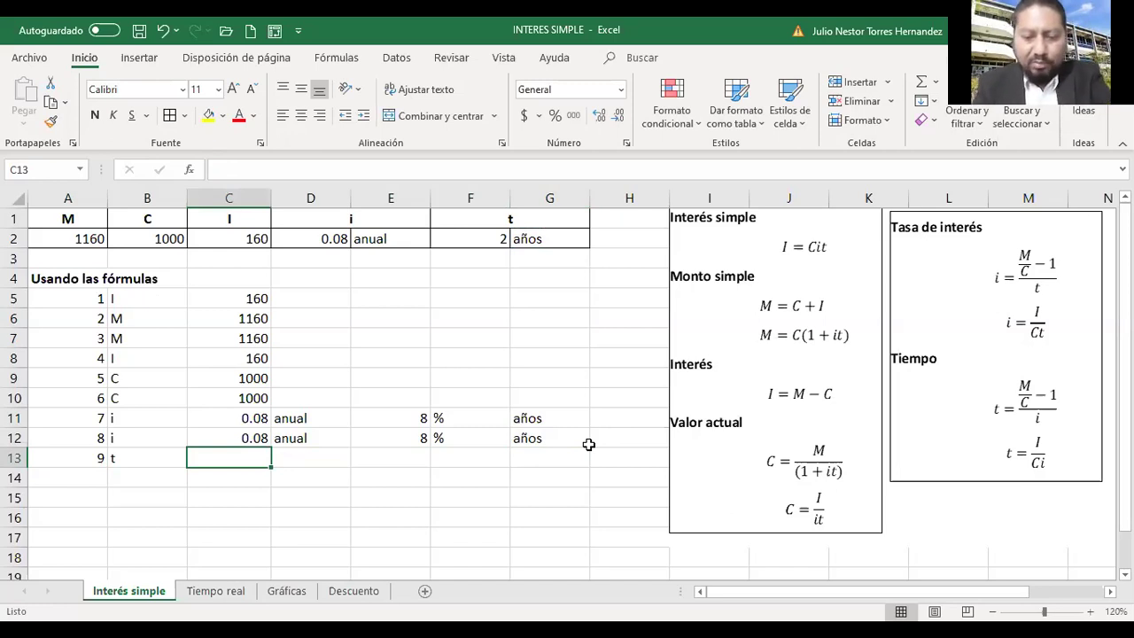
Calculate the time t in C13 from the amount, capital and interest rate with the formula =(A2/B2-1)/D2.
type("=(")
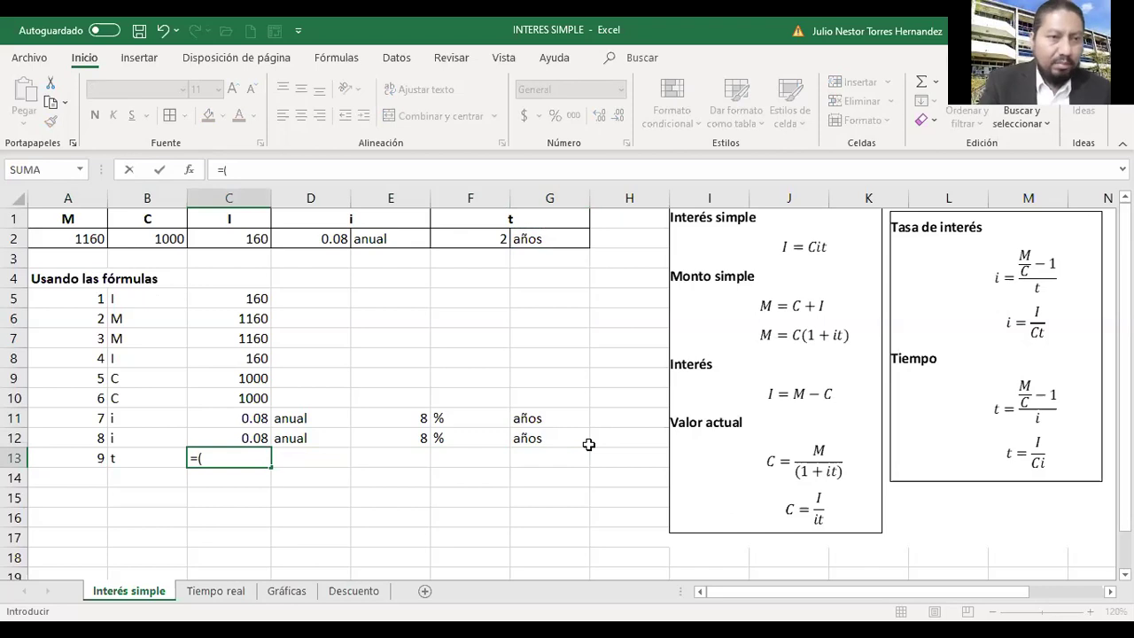
key("Up")
key("Up")
key("Up")
key("Up")
key("Up")
key("Up")
key("Up")
key("Up")
key("Up")
key("Up")
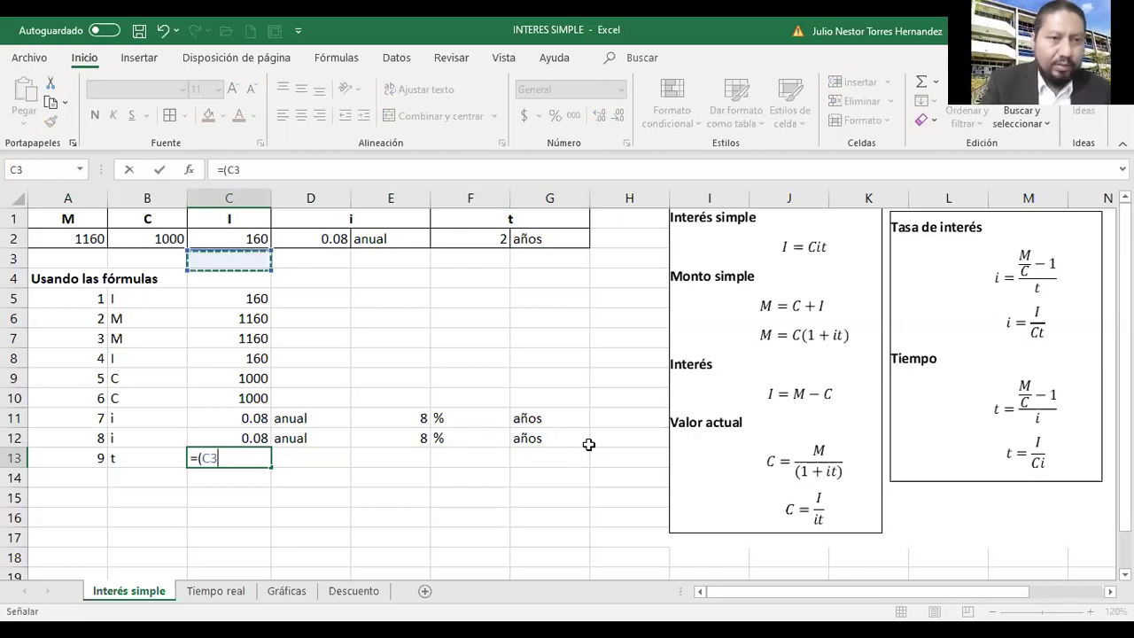
key("Up")
key("Left")
key("Left")
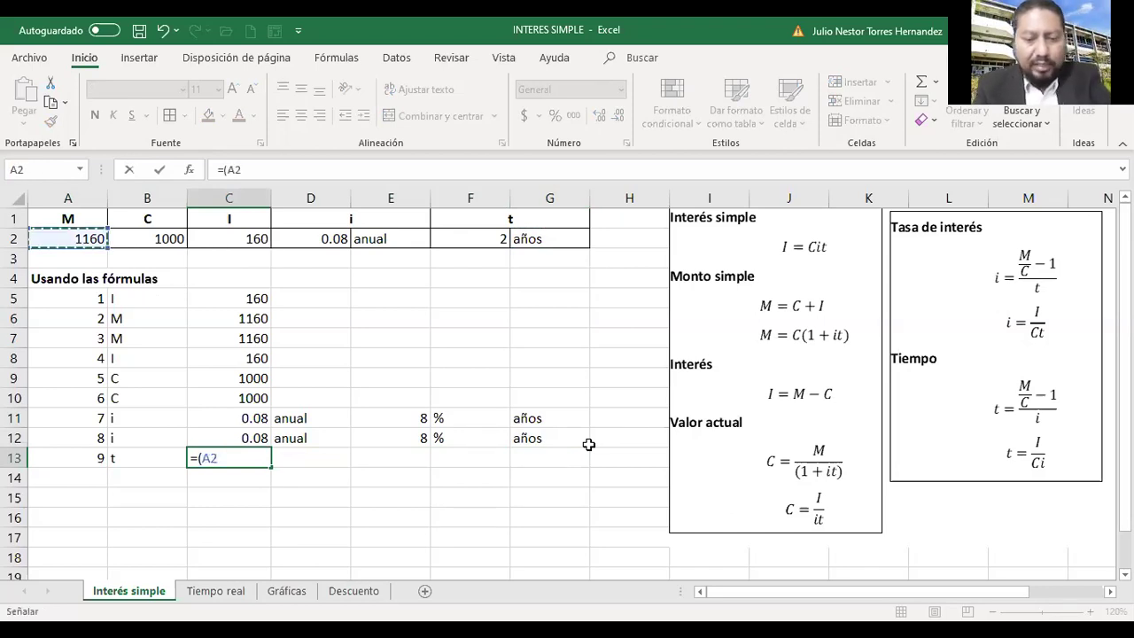
type("/")
key("Up")
key("Up")
key("Up")
key("Up")
key("Up")
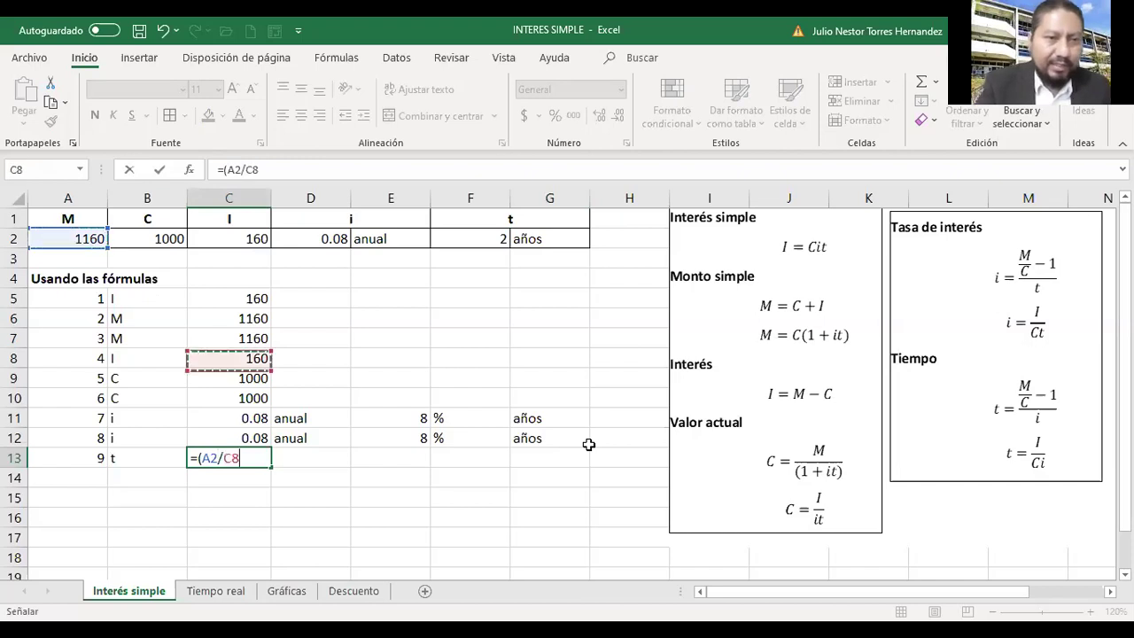
key("Up")
key("Up")
key("Up")
key("Up")
key("Up")
key("Up")
key("Up")
key("Left")
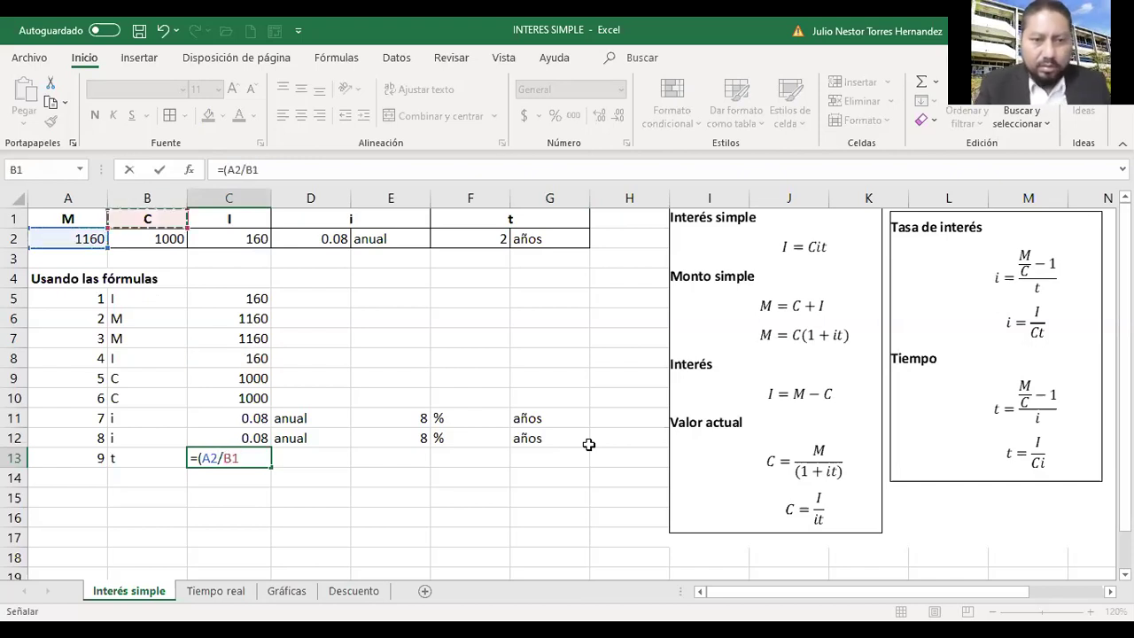
key("Down")
type("-1")
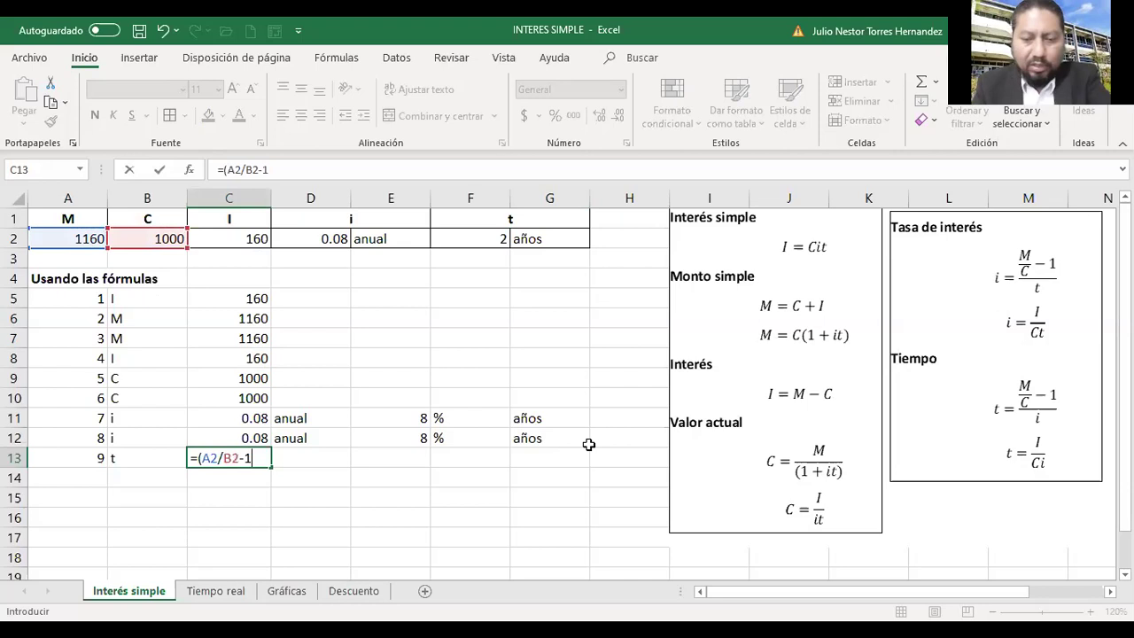
type(")")
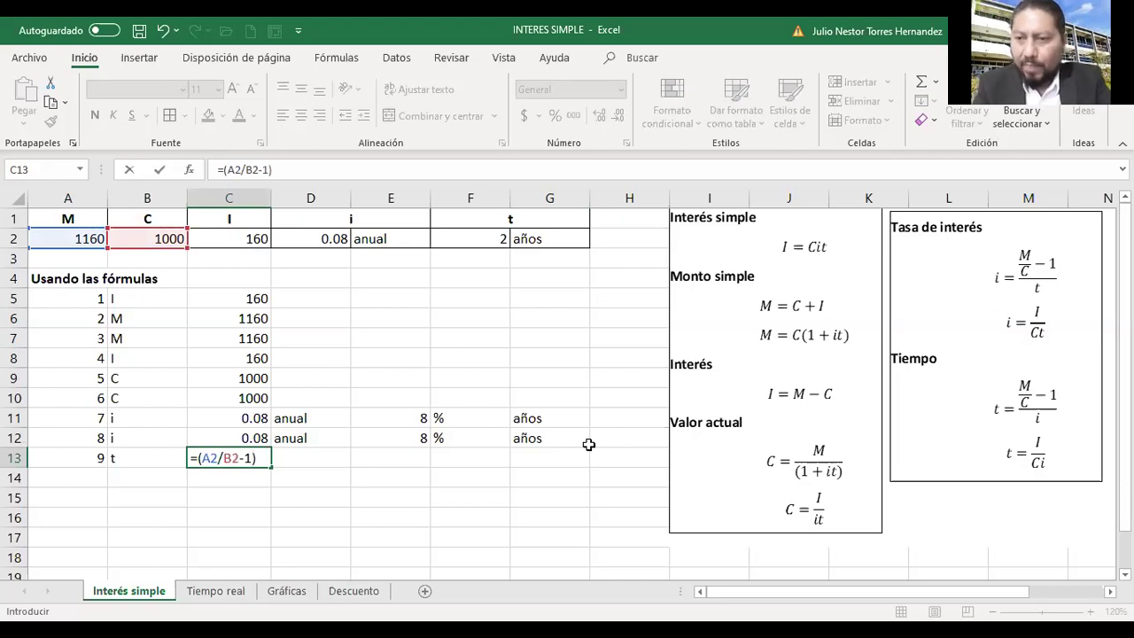
type("/")
key("Up")
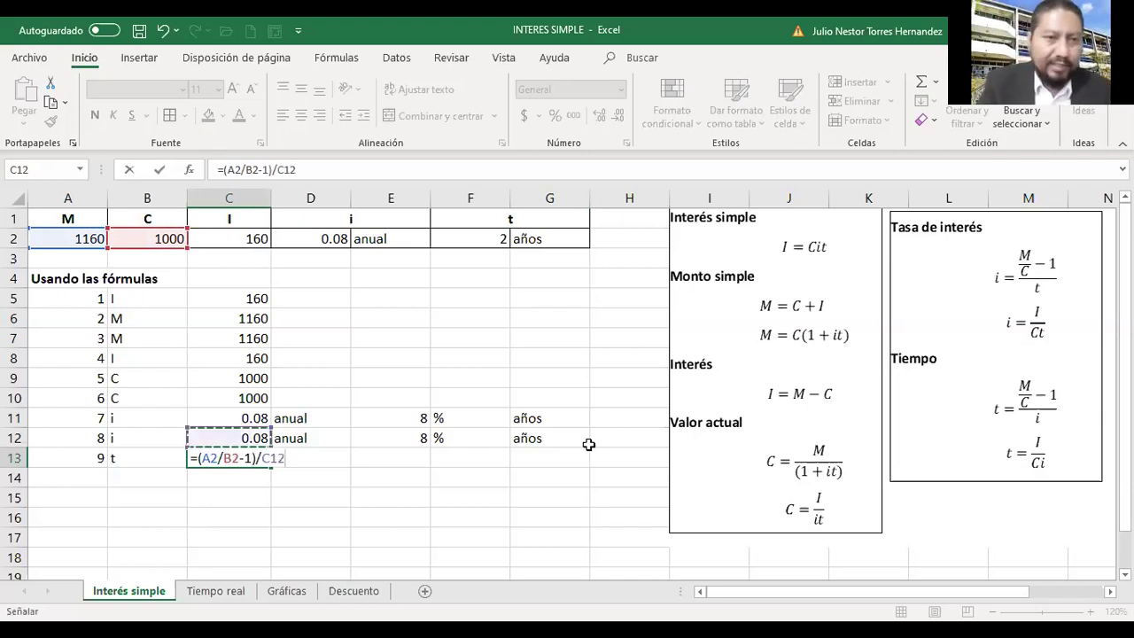
key("Up")
key("Up")
key("Up")
key("Up")
key("Up")
key("Up")
key("Up")
key("Up")
key("Up")
key("Up")
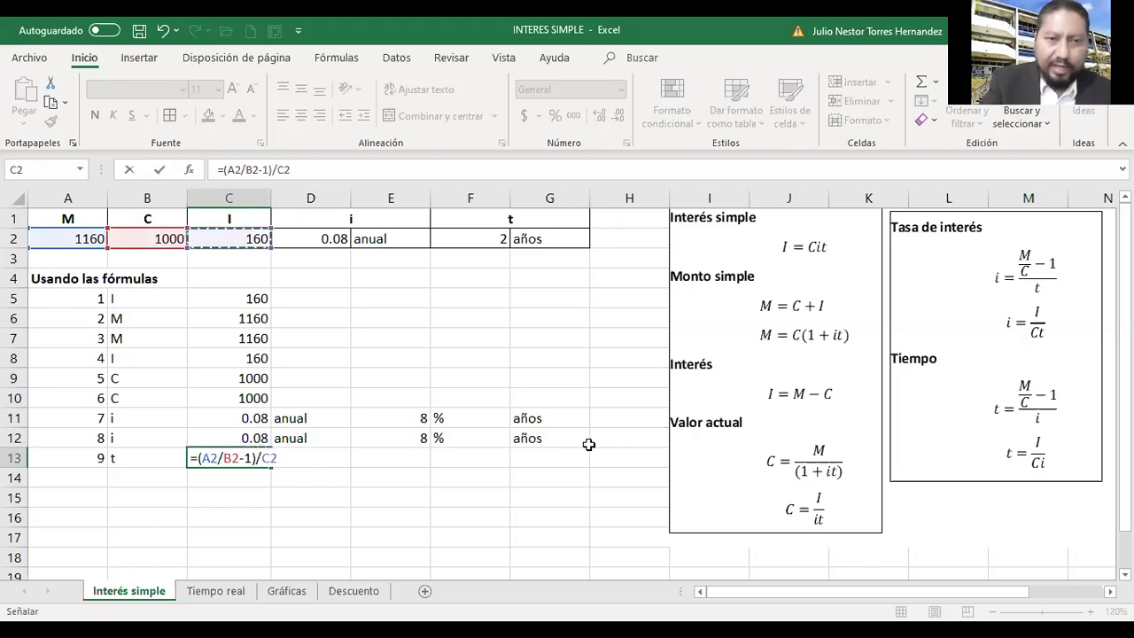
key("Right")
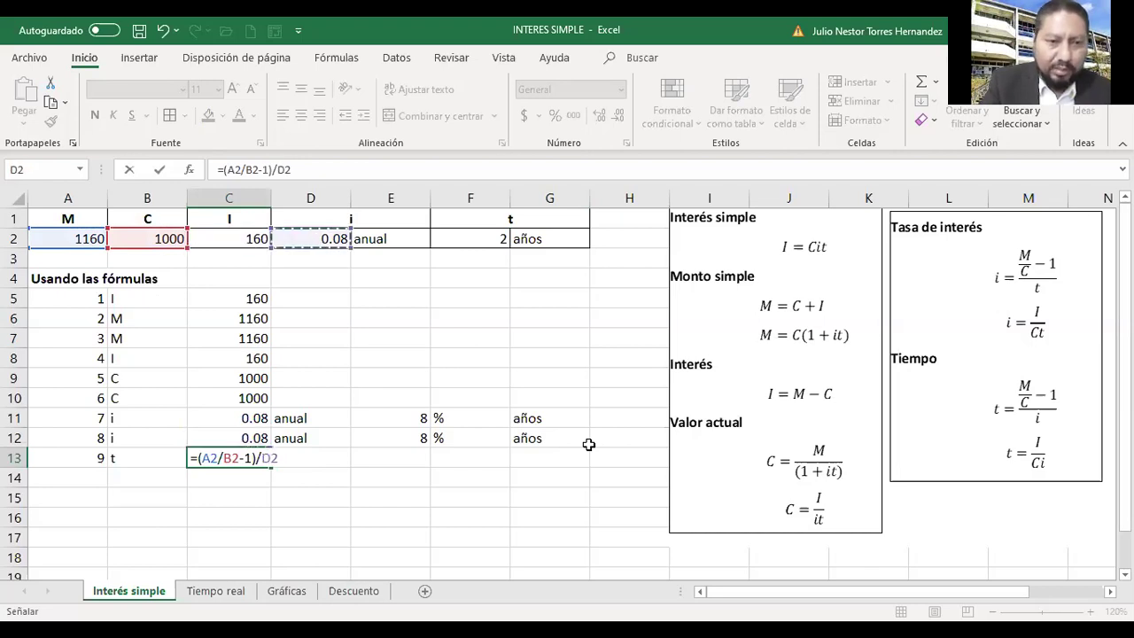
key("Return")
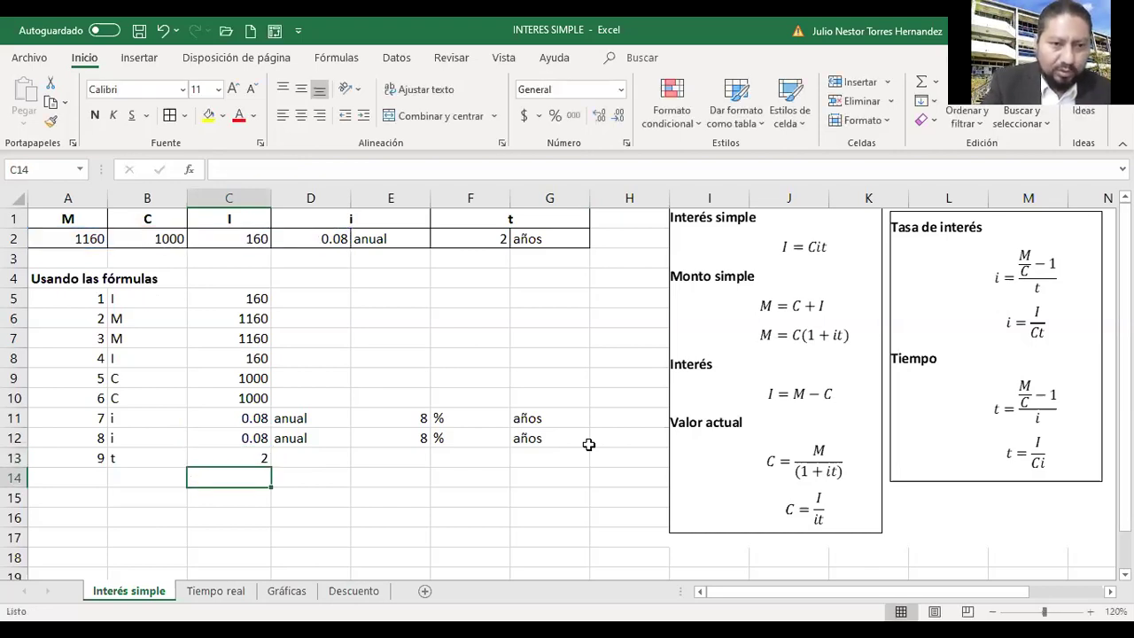
Bring the time unit from the data row into D13 with =G2.
key("Up")
key("Right")
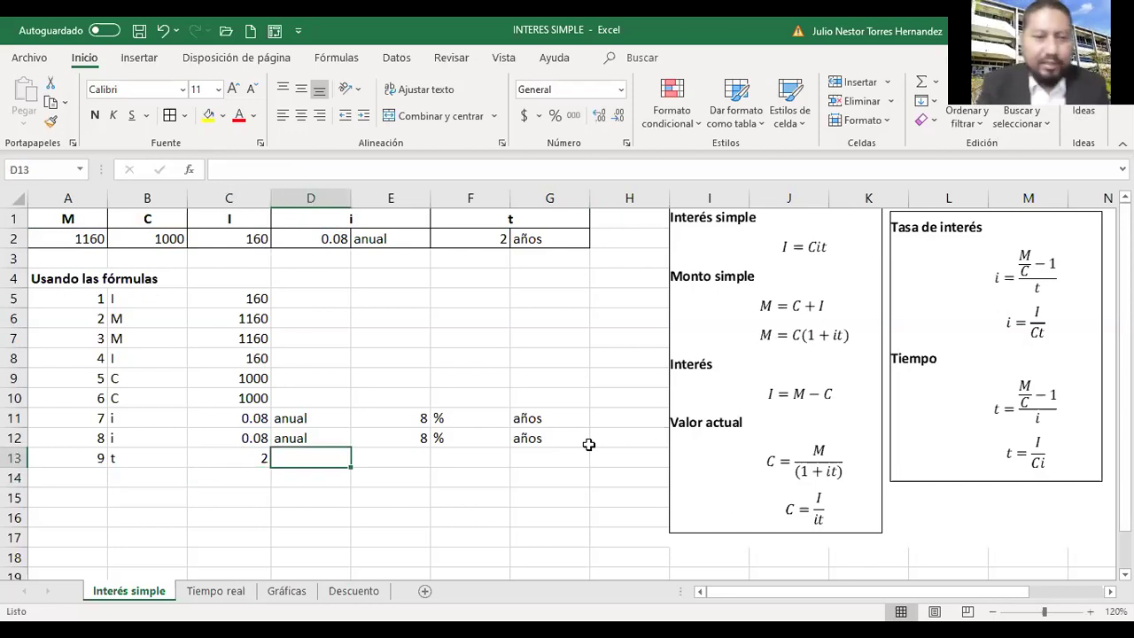
type("=")
key("Up")
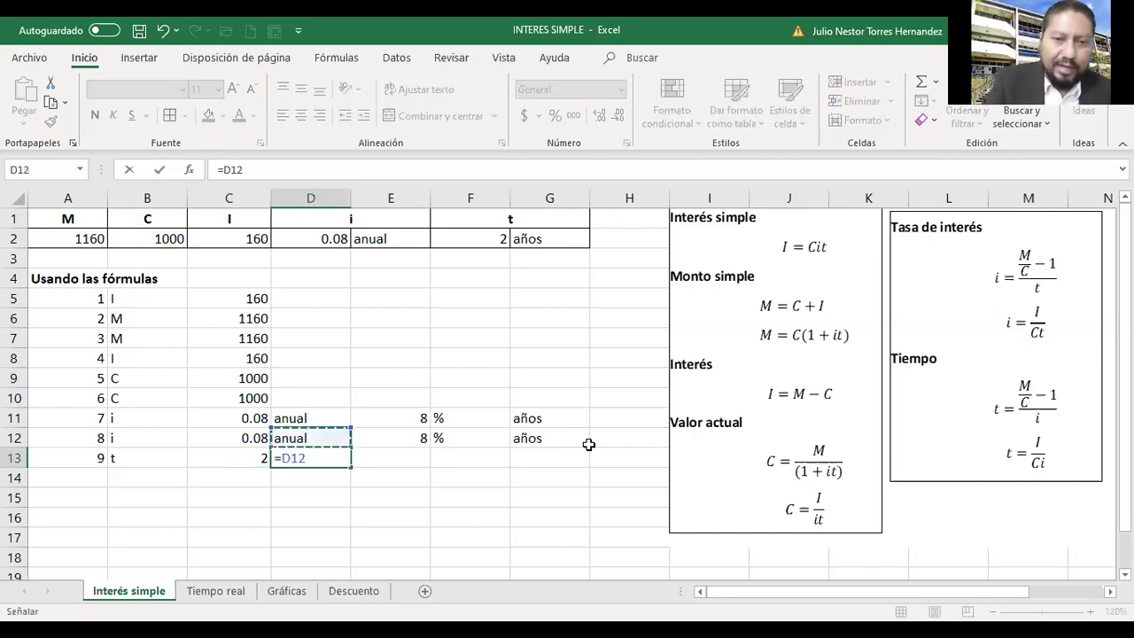
key("Up")
key("Up")
key("Up")
key("Up")
key("Up")
key("Up")
key("Up")
key("Right")
key("Right")
key("Right")
key("Up")
key("Up")
key("Up")
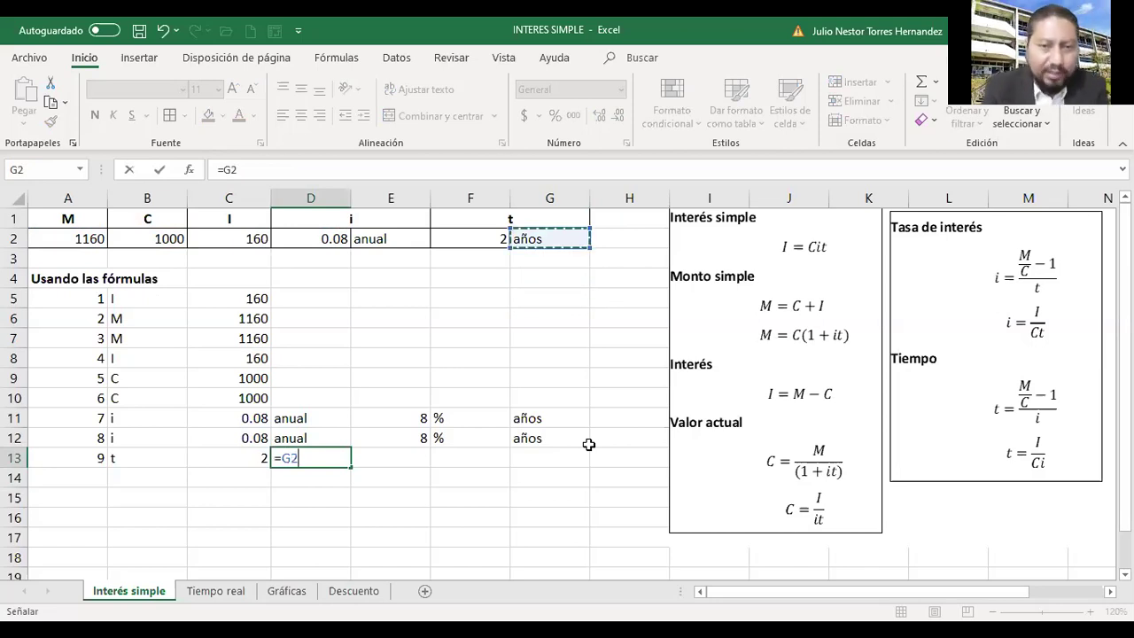
key("Return")
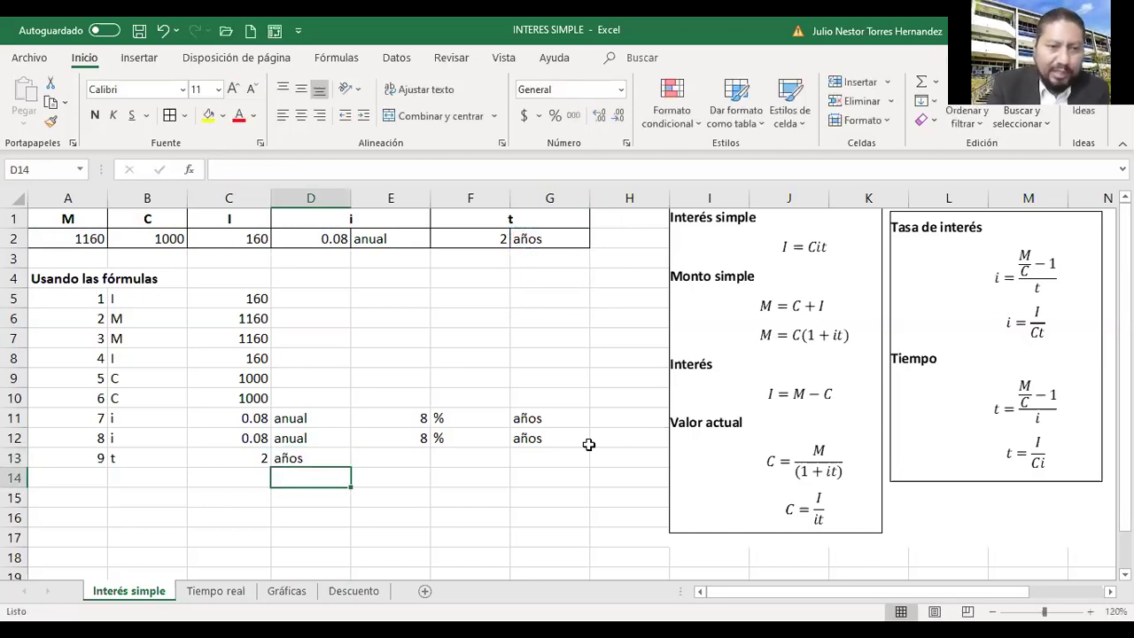
Label row 14 as item 10 for the variable t in A14 and B14.
key("Left")
key("Left")
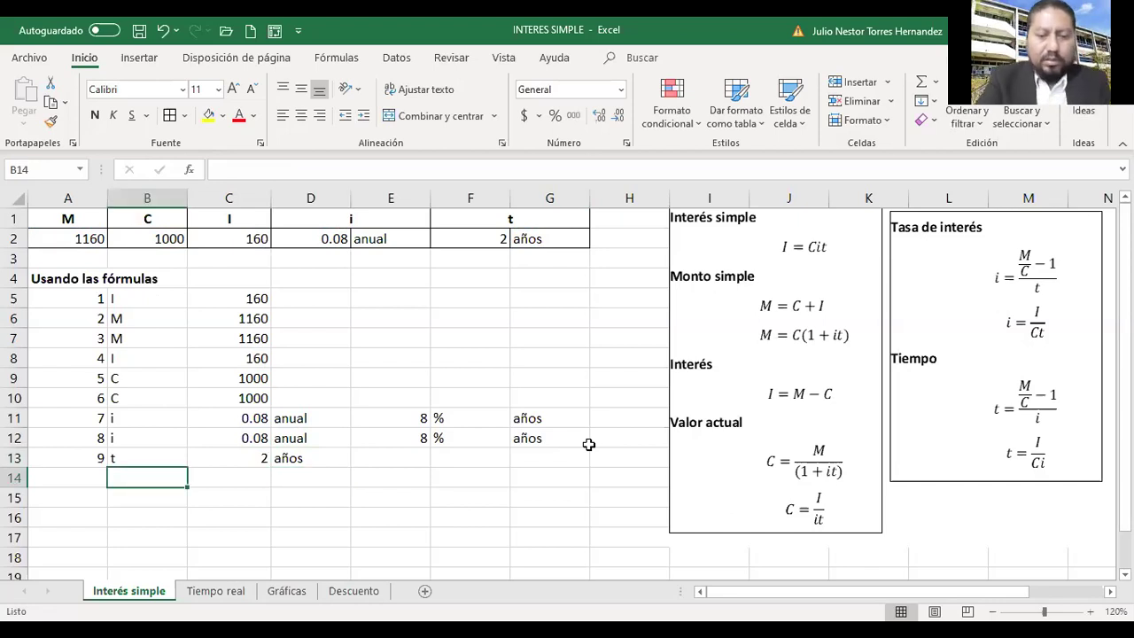
key("Left")
type("10")
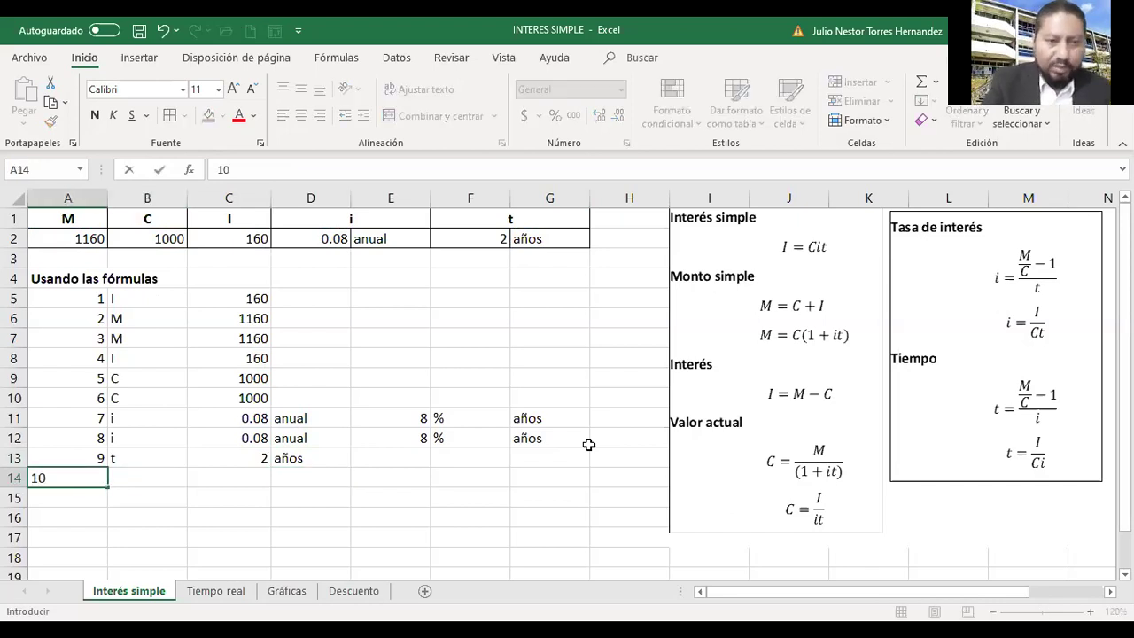
key("Tab")
type("t")
key("Tab")
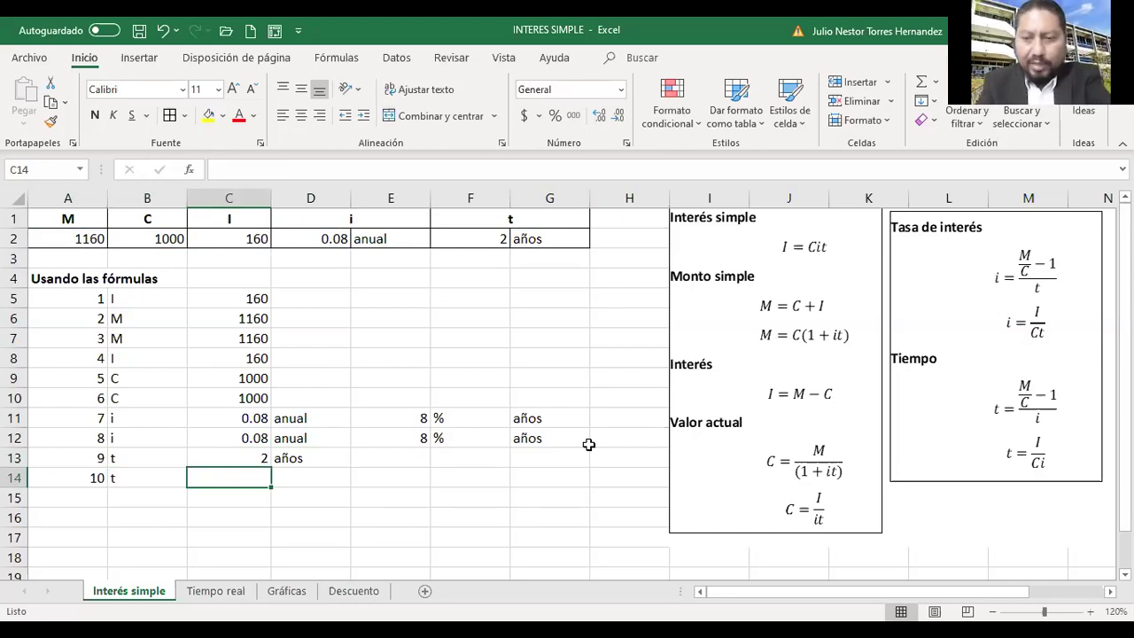
Calculate the time t in C14 from the interest, capital and rate with the formula =C2/(B2*D2).
type("=")
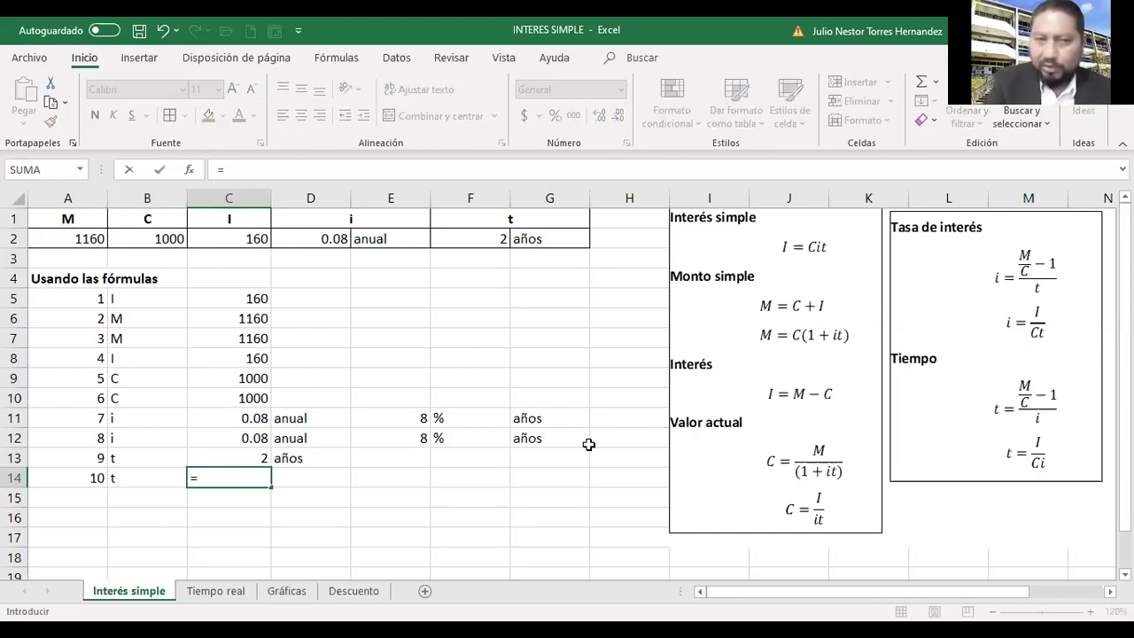
key("Up")
key("Up")
key("Up")
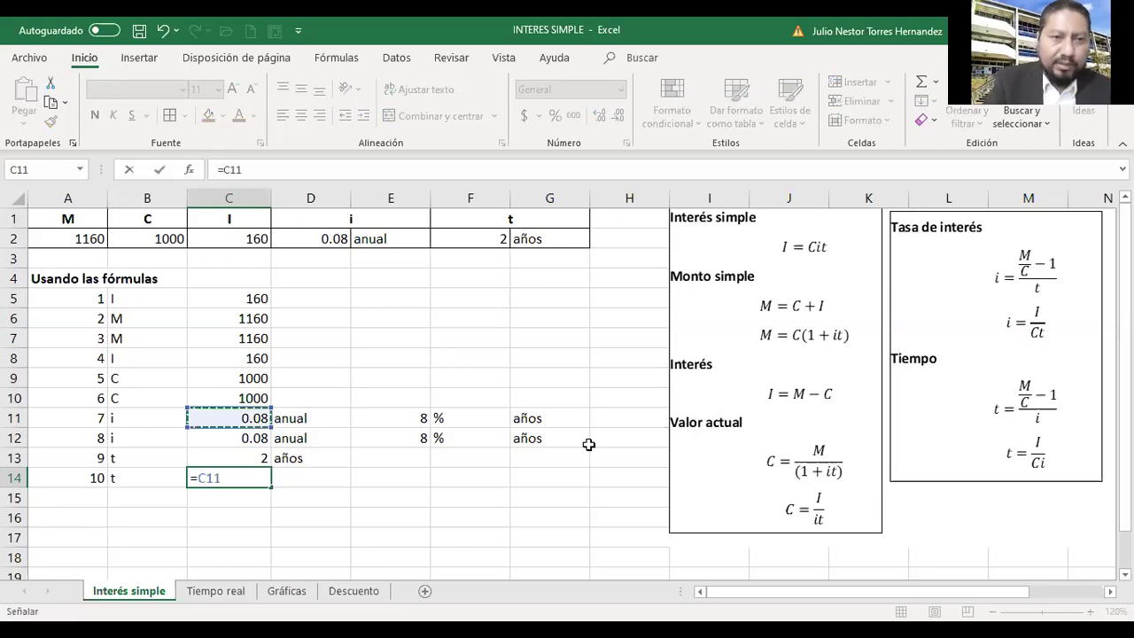
key("Up")
key("Up")
key("Up")
key("Up")
key("Up")
key("Up")
key("Up")
key("Up")
key("Up")
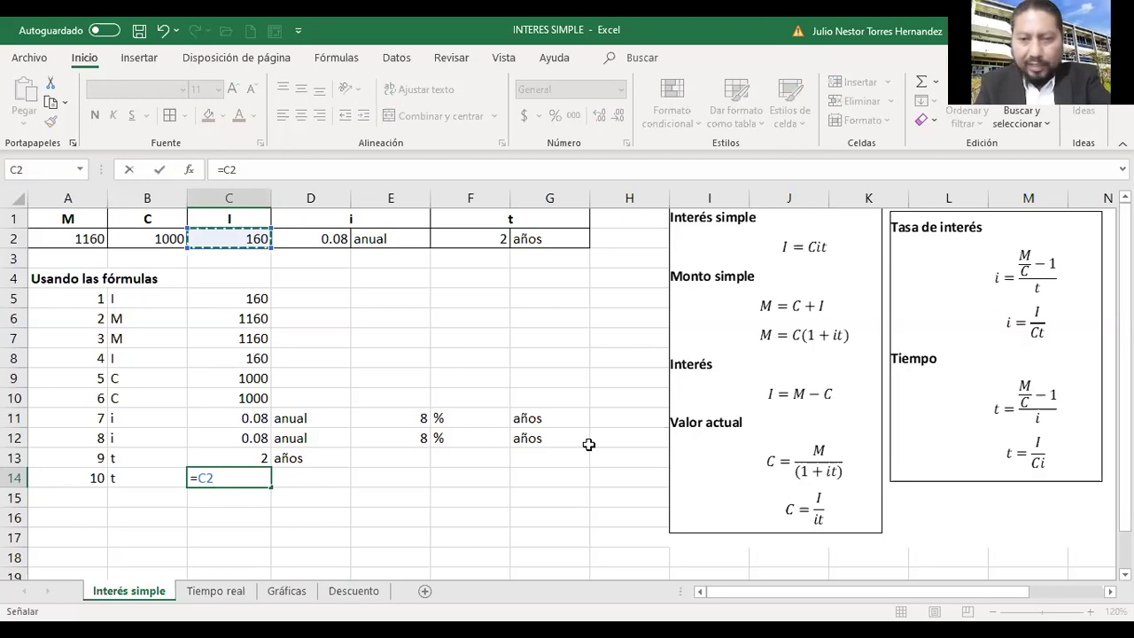
type("/(")
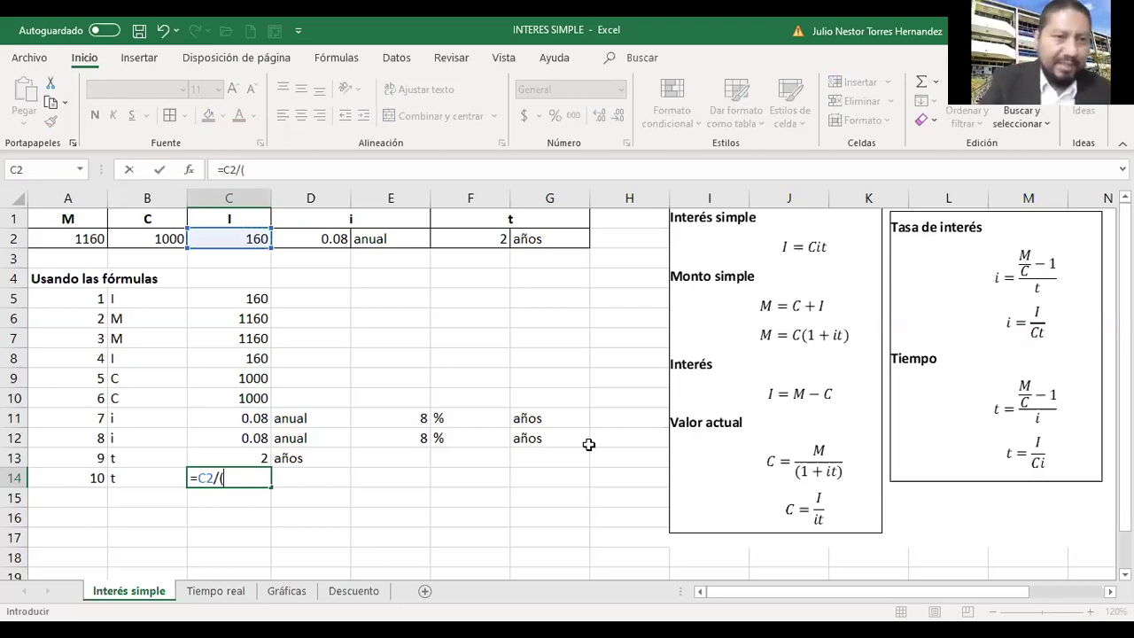
key("Up")
key("Up")
key("Up")
key("Up")
key("Up")
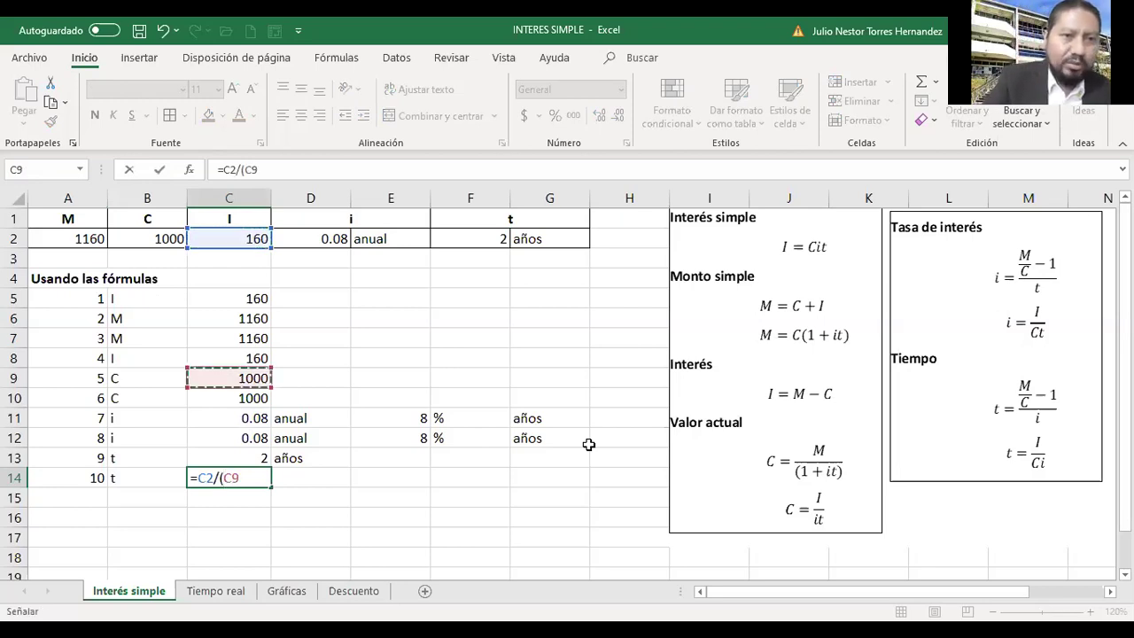
key("Up")
key("Up")
key("Up")
key("Up")
key("Up")
key("Up")
key("Up")
key("Left")
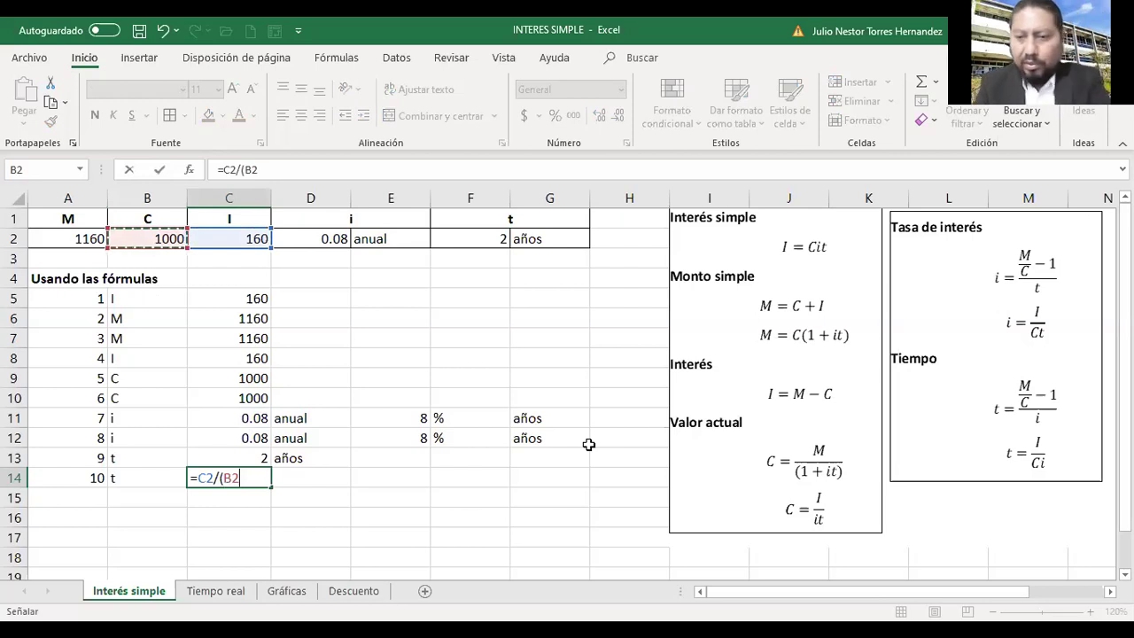
type("*")
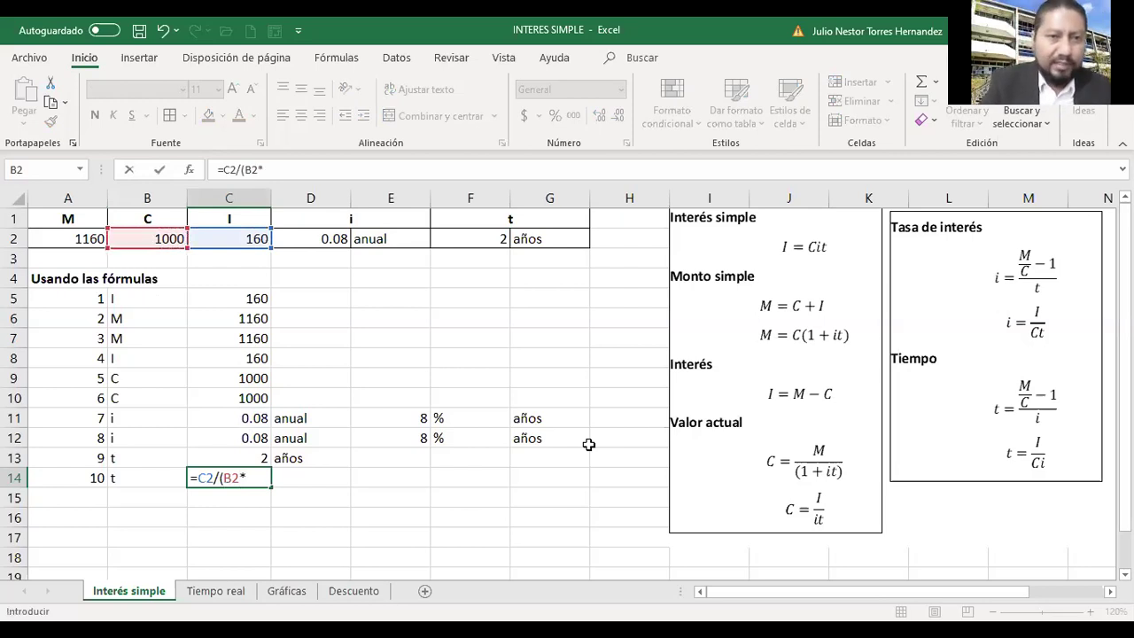
key("Up")
key("Up")
key("Up")
key("Up")
key("Up")
key("Up")
key("Up")
key("Up")
key("Up")
key("Up")
key("Up")
key("Up")
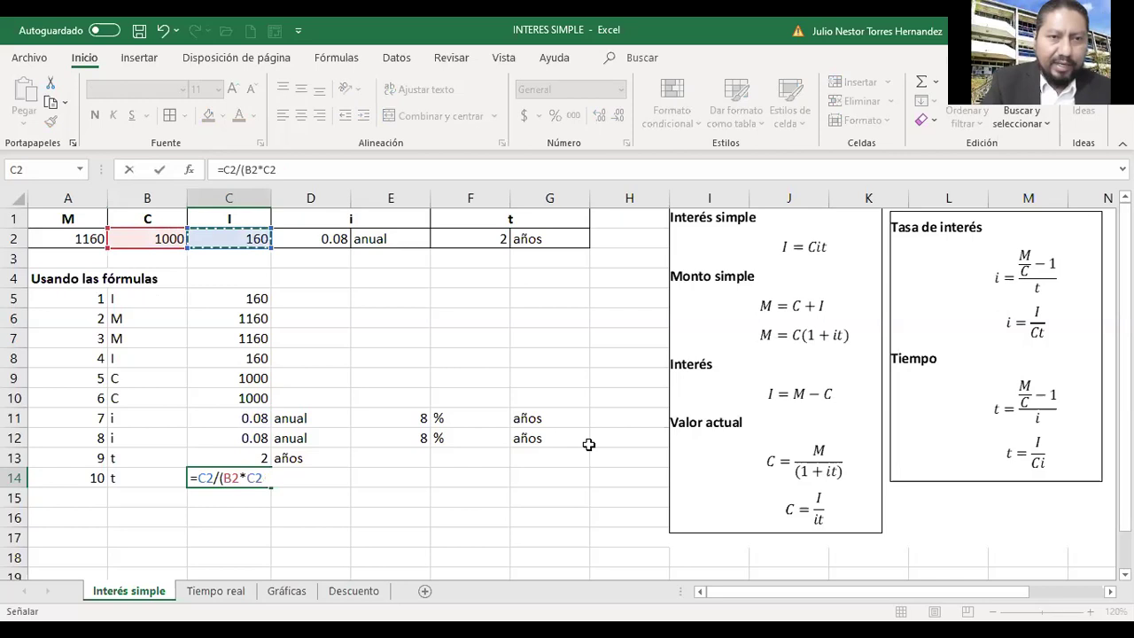
key("Right")
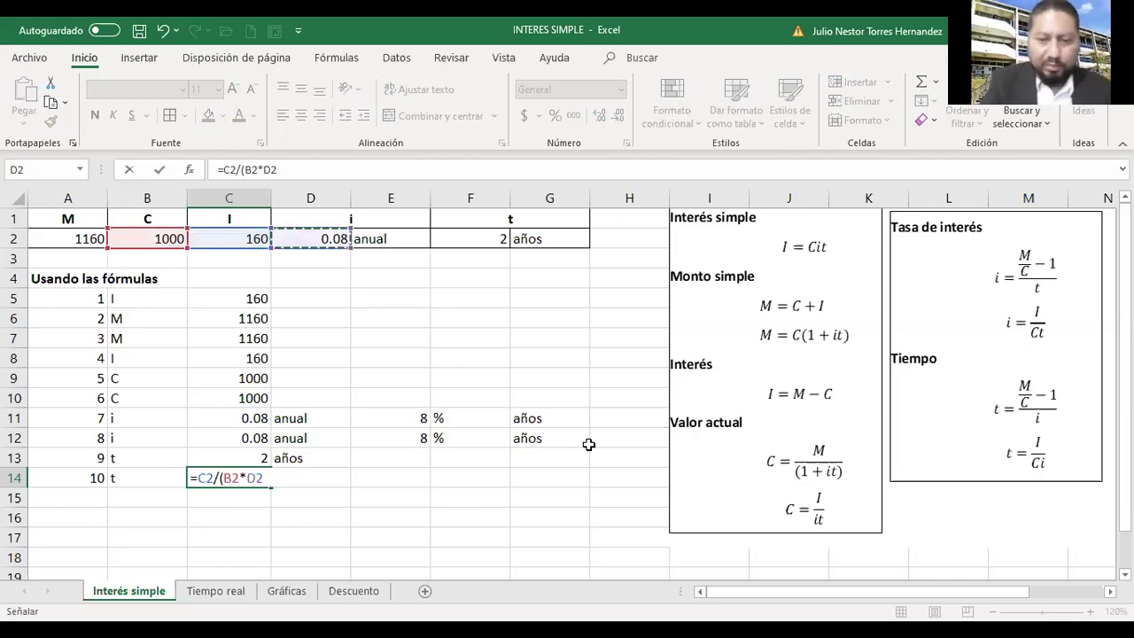
type(")")
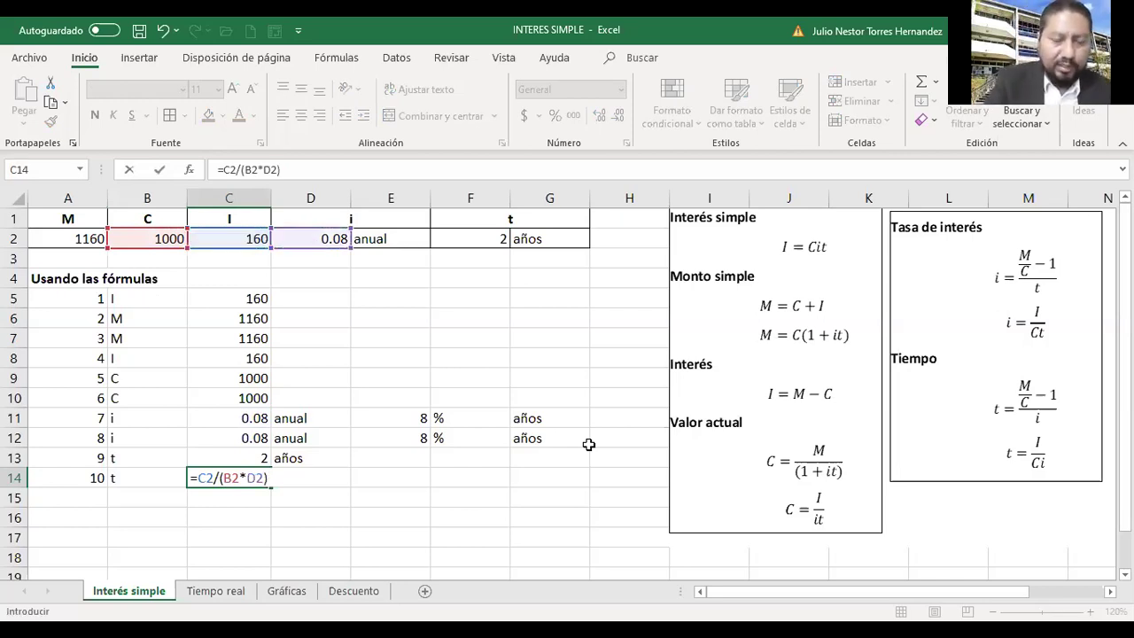
key("Return")
Bring the time unit from the row above into D14 with =D13.
key("Up")
key("Right")
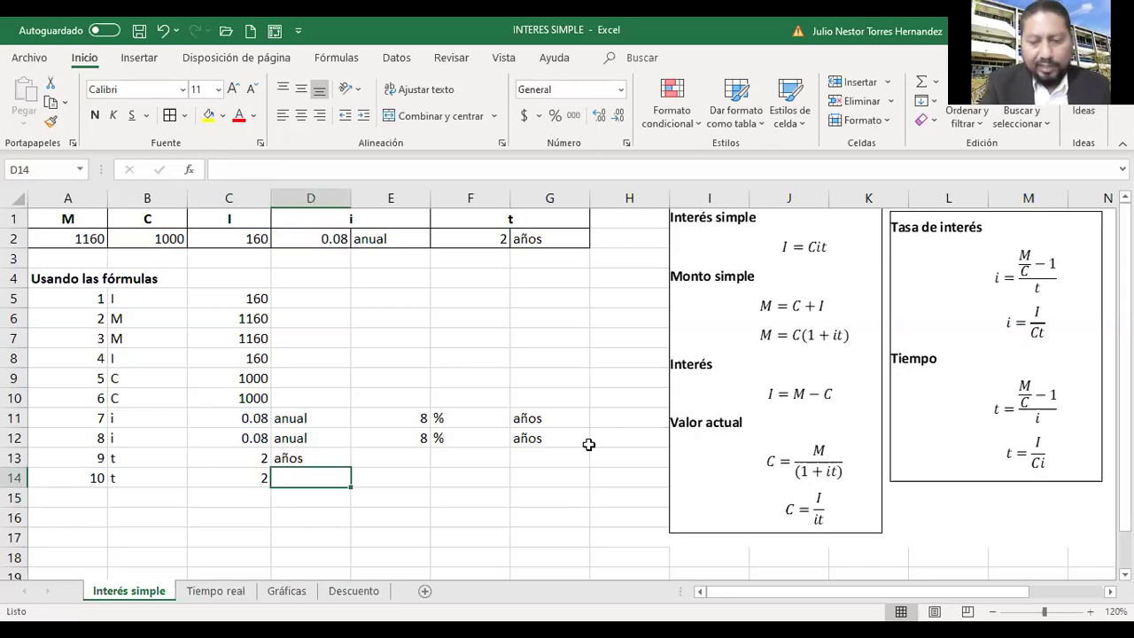
type("=")
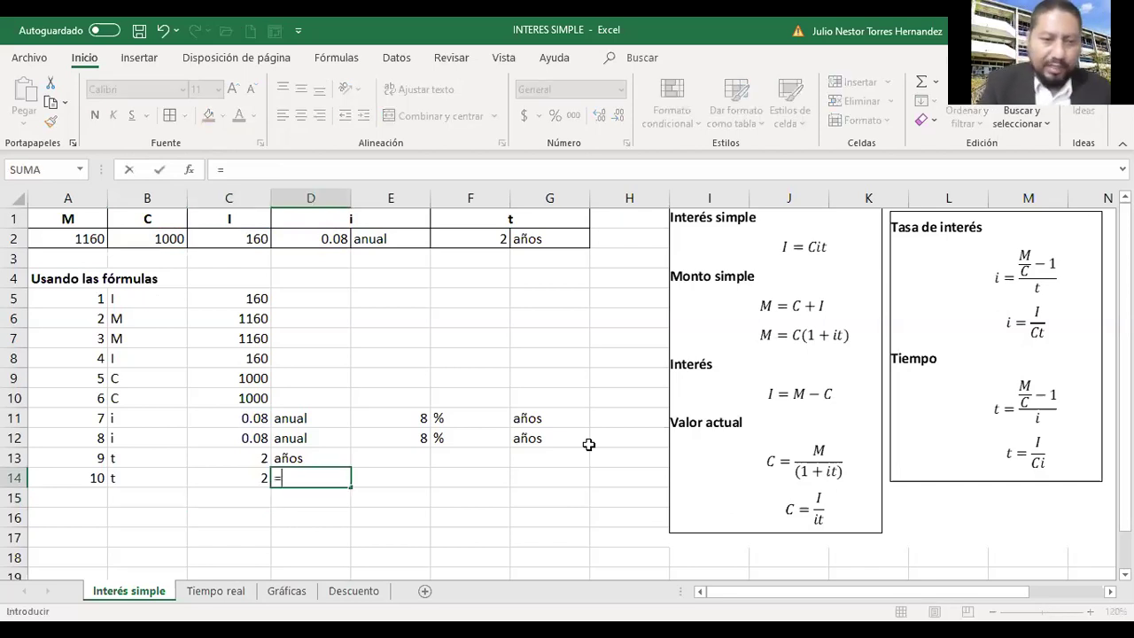
key("Up")
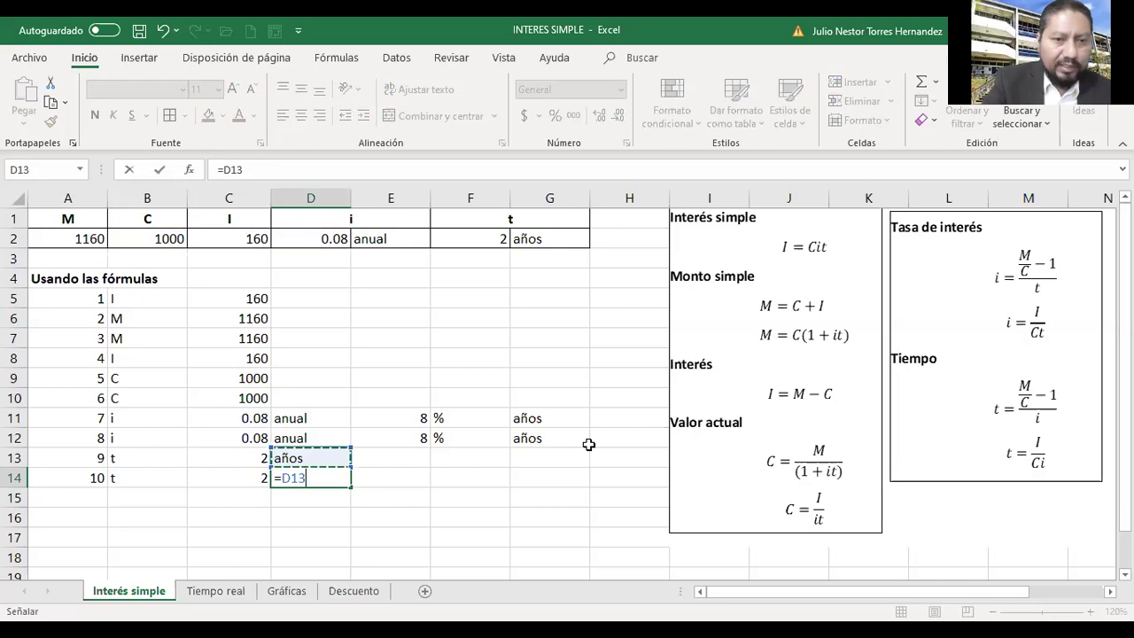
key("Return")
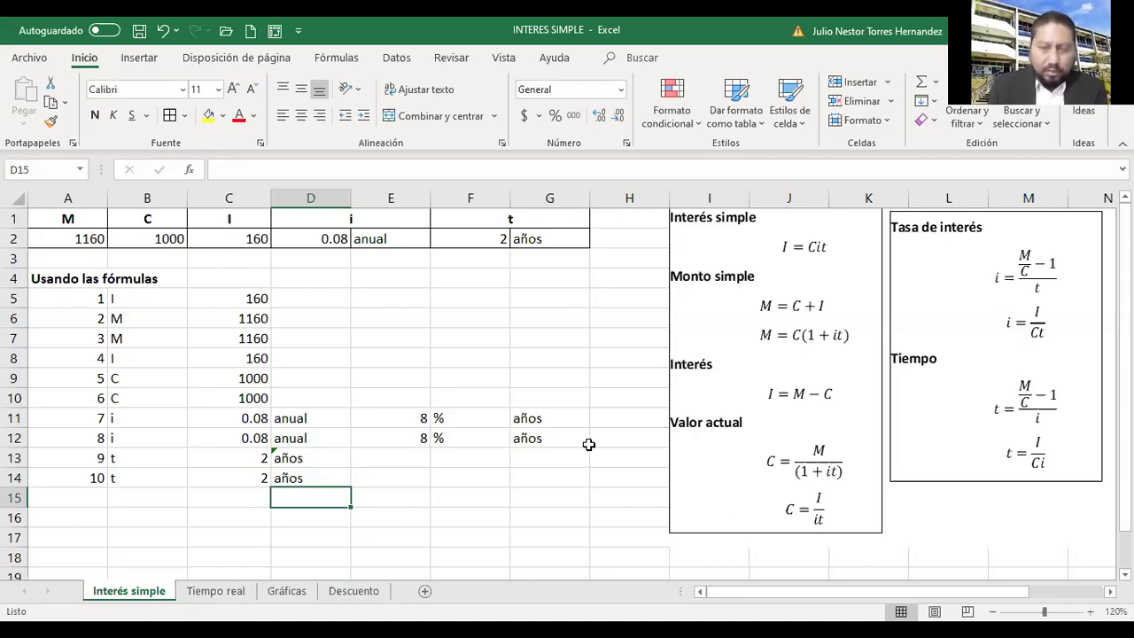
Change the rate unit in E2 to mensual and the time unit in G2 to meses.
key("Up")
key("Up")
key("Up")
key("Up")
key("Up")
key("Up")
key("Up")
key("Up")
key("Up")
key("Up")
key("Up")
key("Up")
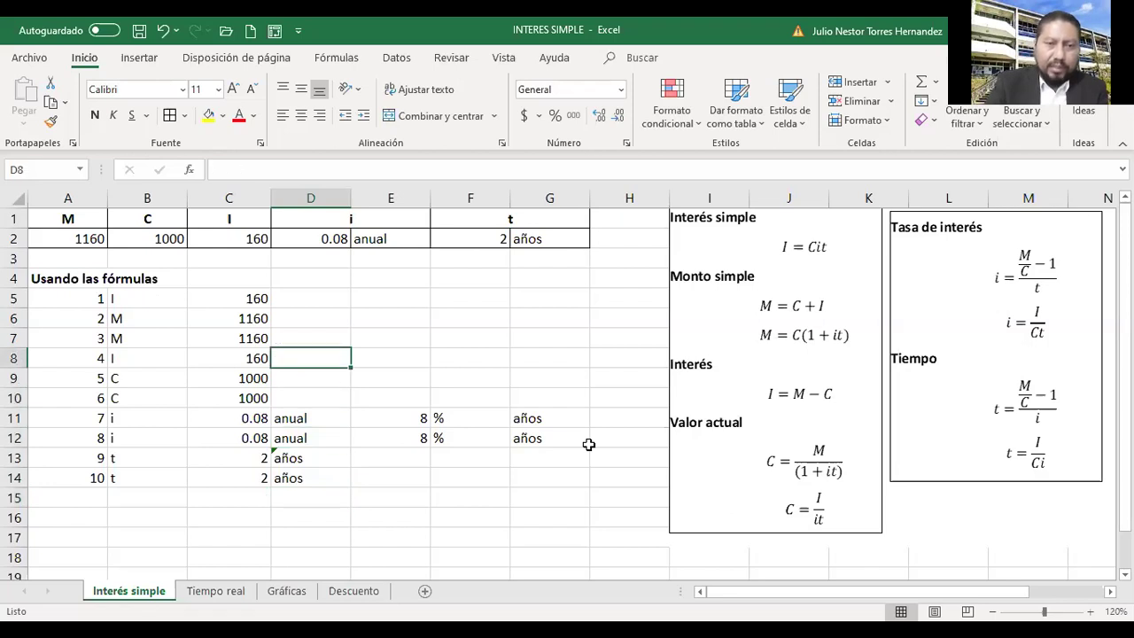
key("Up")
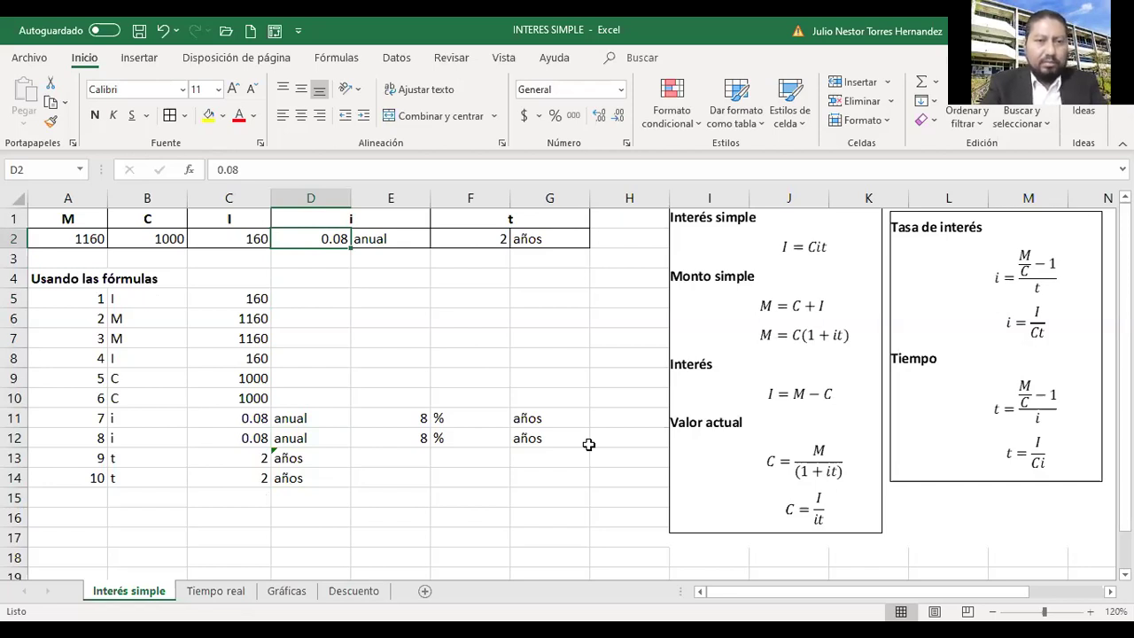
key("Right")
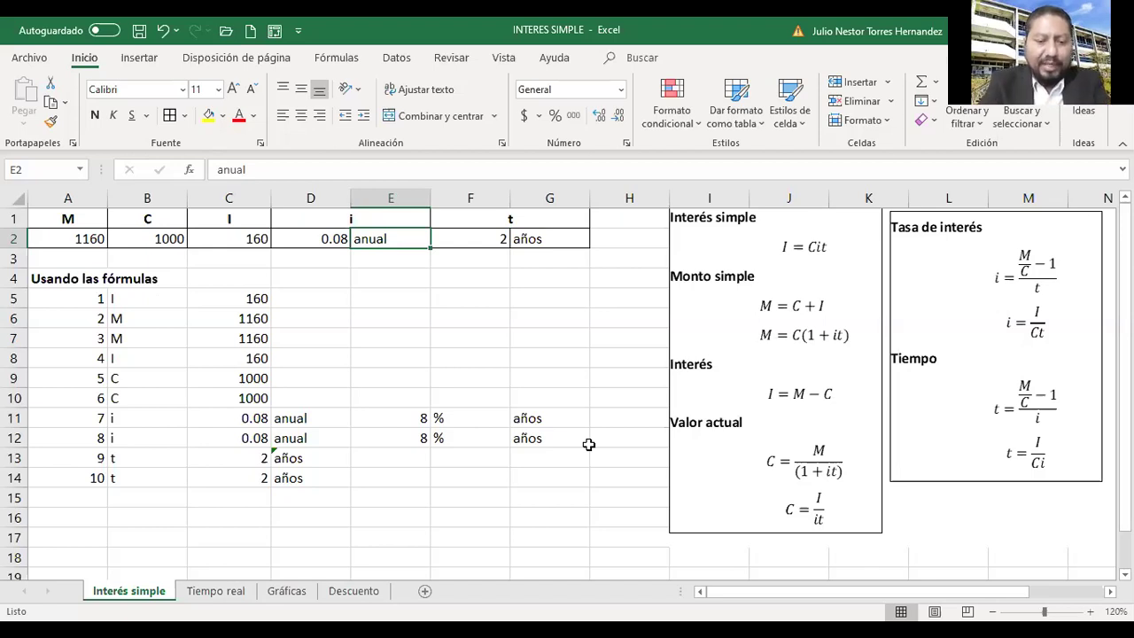
type("mensual")
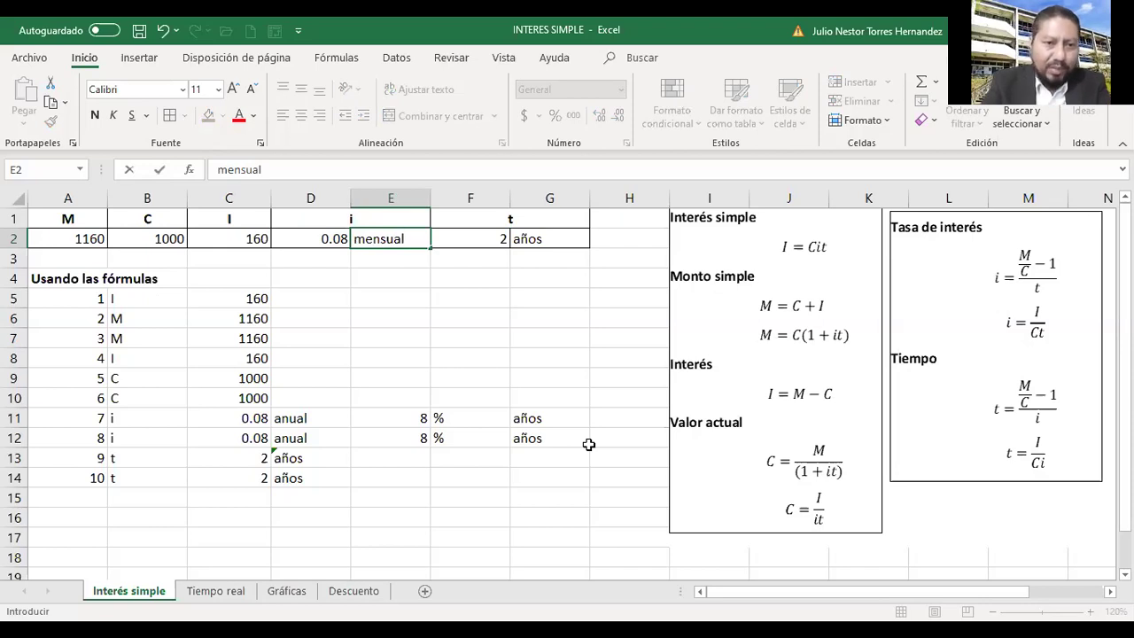
key("Tab")
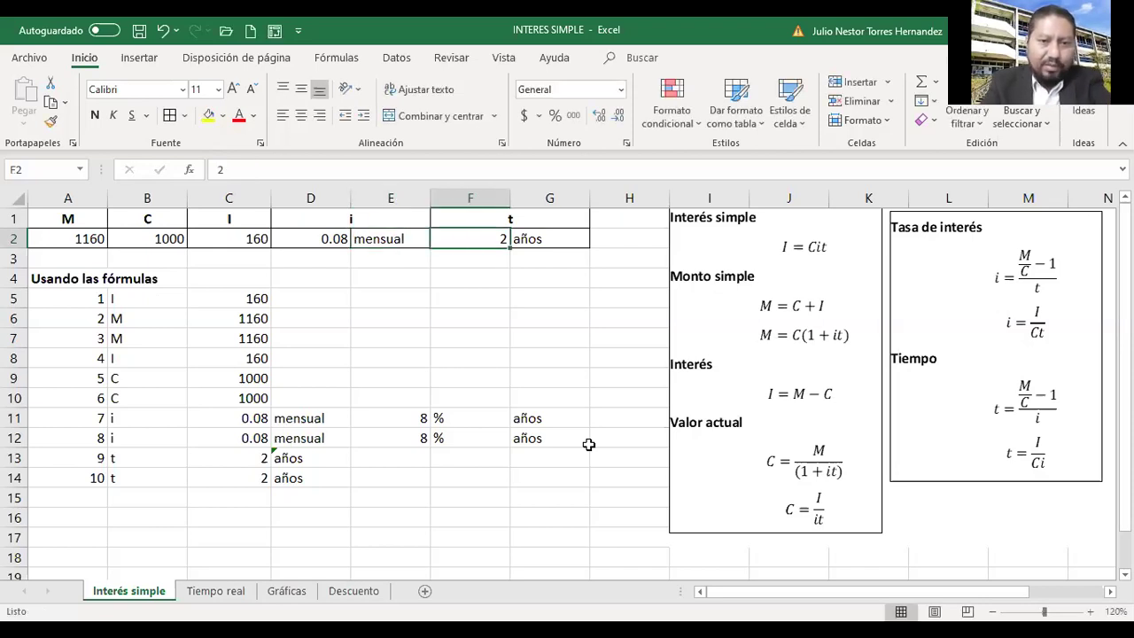
key("Tab")
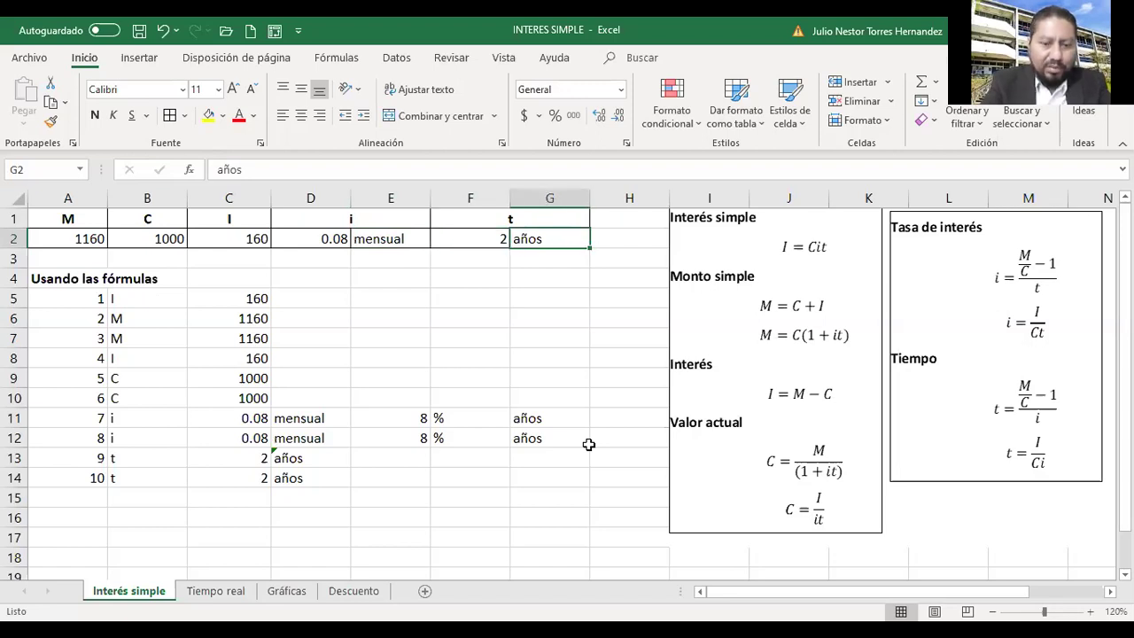
type("meses")
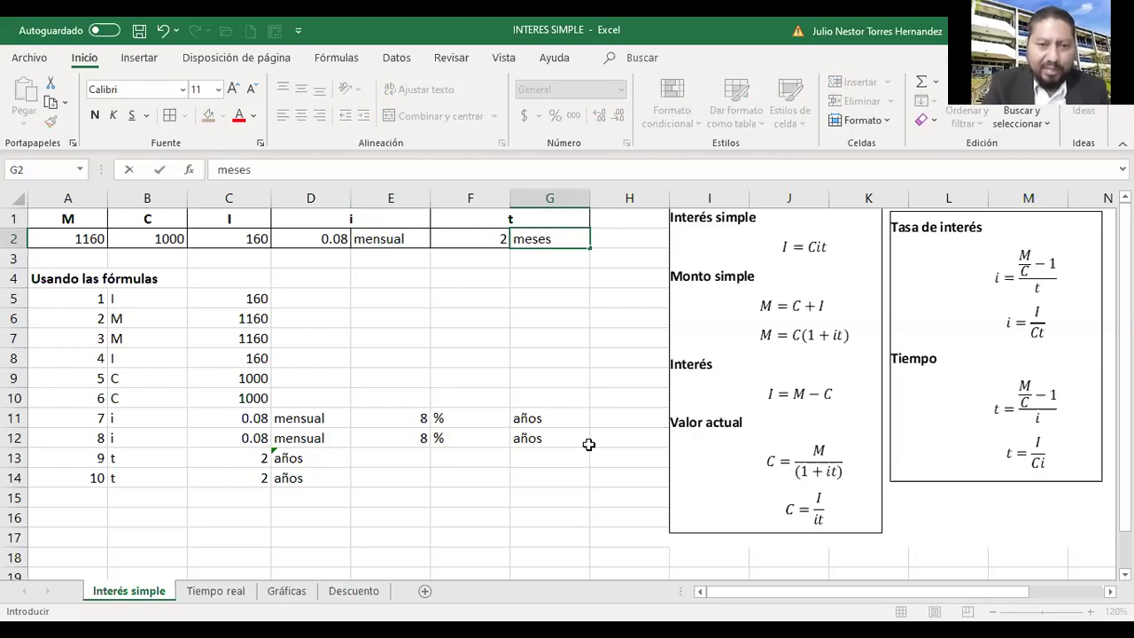
key("ctrl+Return")
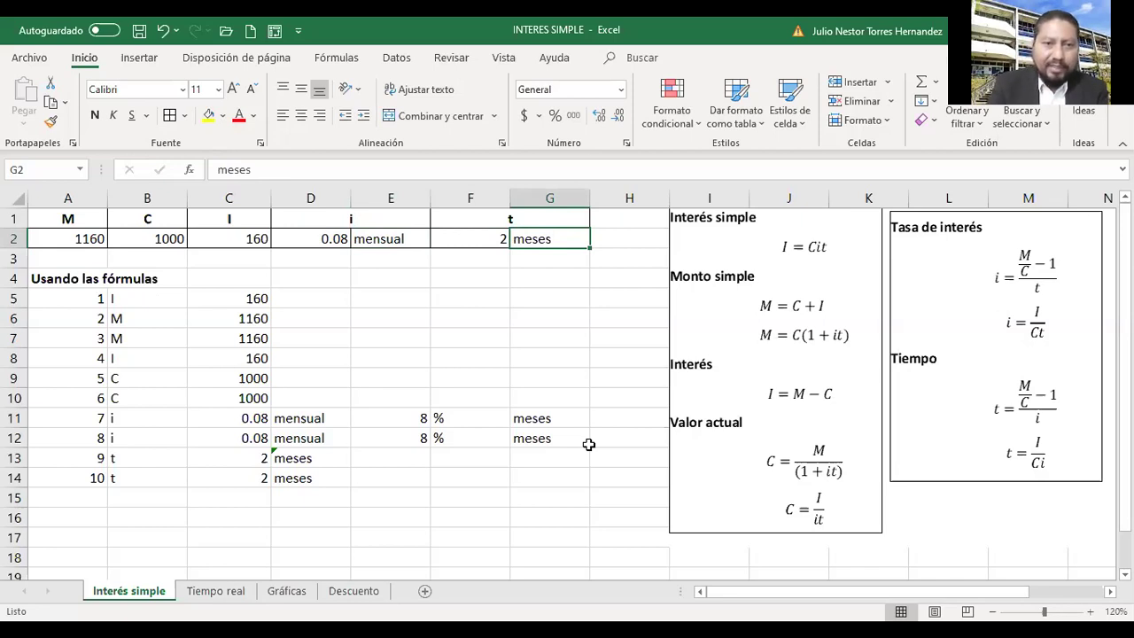
Undo the unit changes made to the rate and the time in the data row.
key("Left")
key("Left")
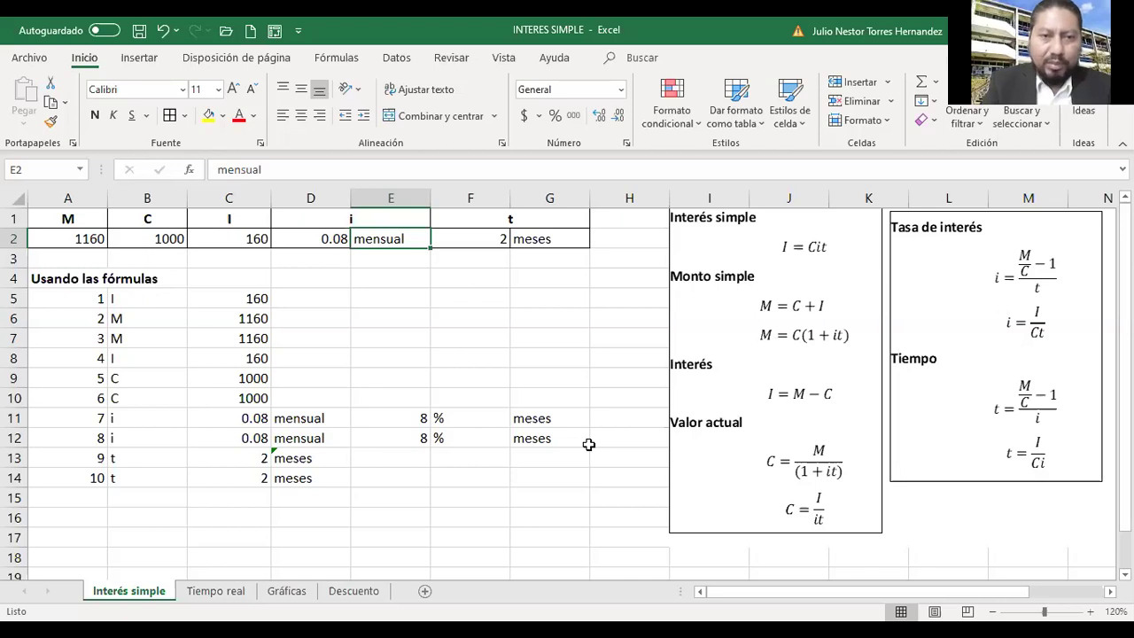
key("ctrl+z")
key("ctrl+z")
key("ctrl+z")
key("ctrl+z")
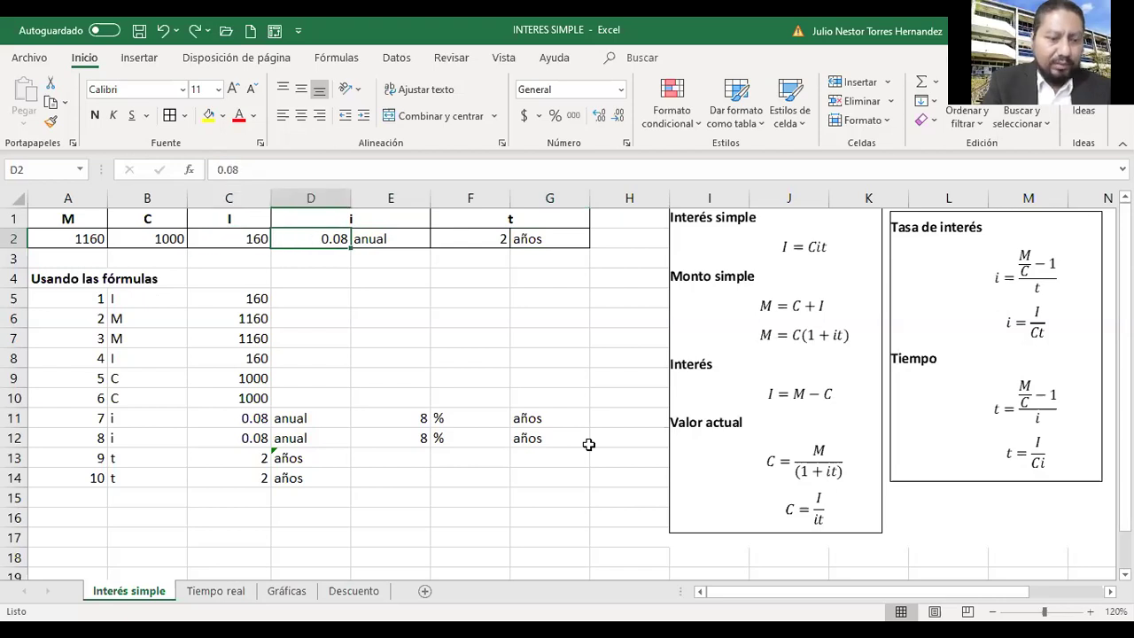
Clear the data values in A2:D2 and F2, leaving the unit labels in place.
key("shift+Left")
key("shift+Left")
key("shift+Left")
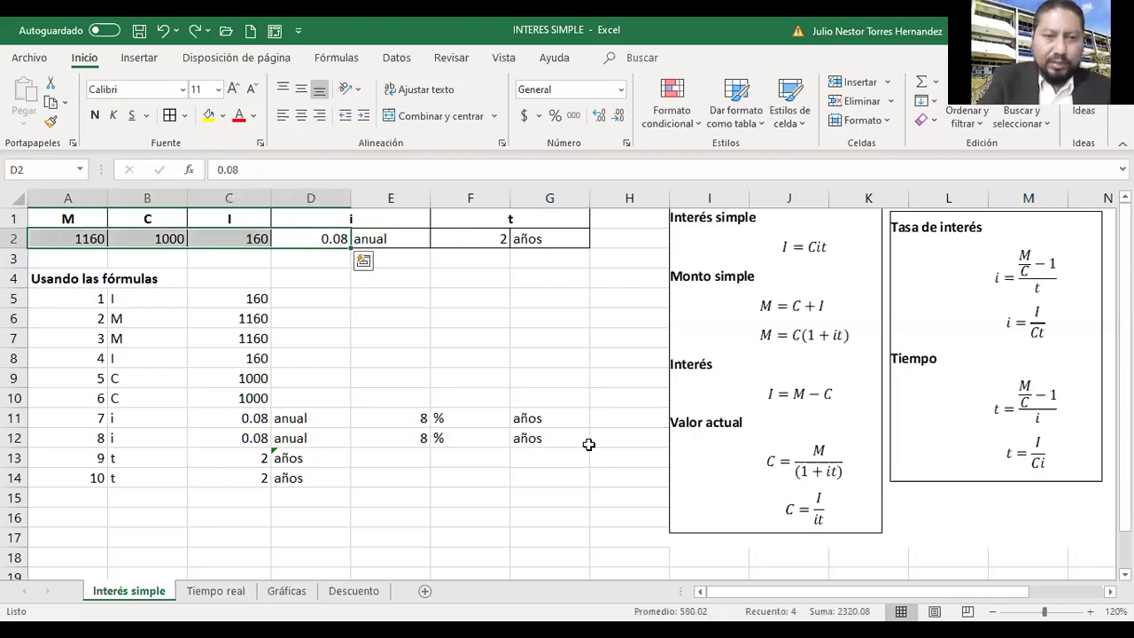
key("Delete")
key("Right")
key("Right")
key("Right")
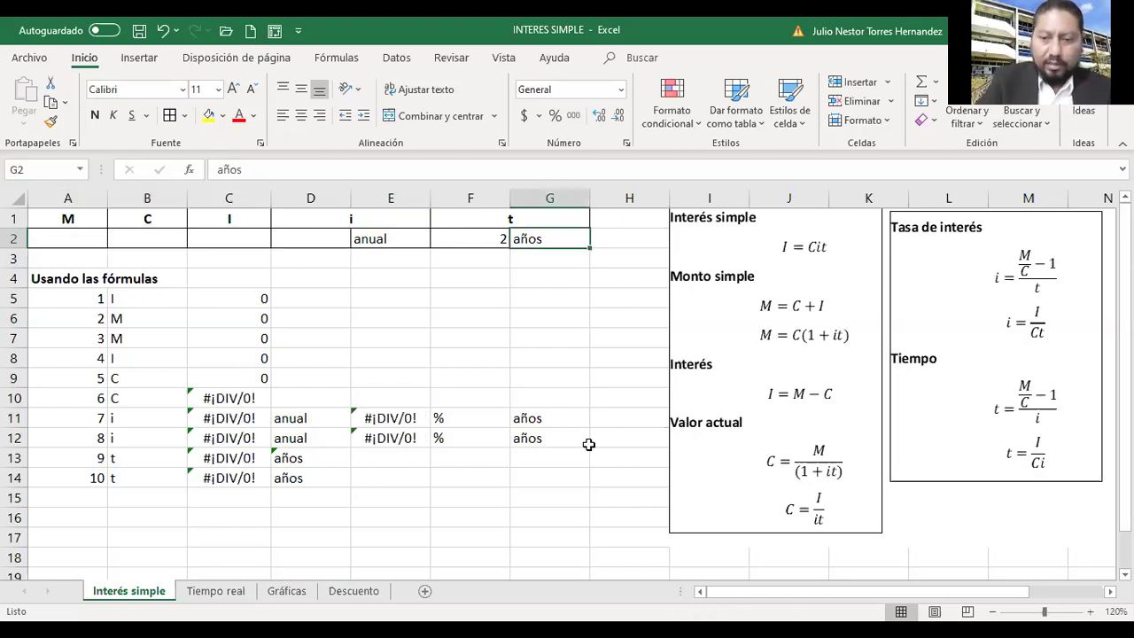
key("Left")
key("Delete")
Enter the new problem's capital of 5000 in B2 and annual interest rate of .10 in D2.
key("Left")
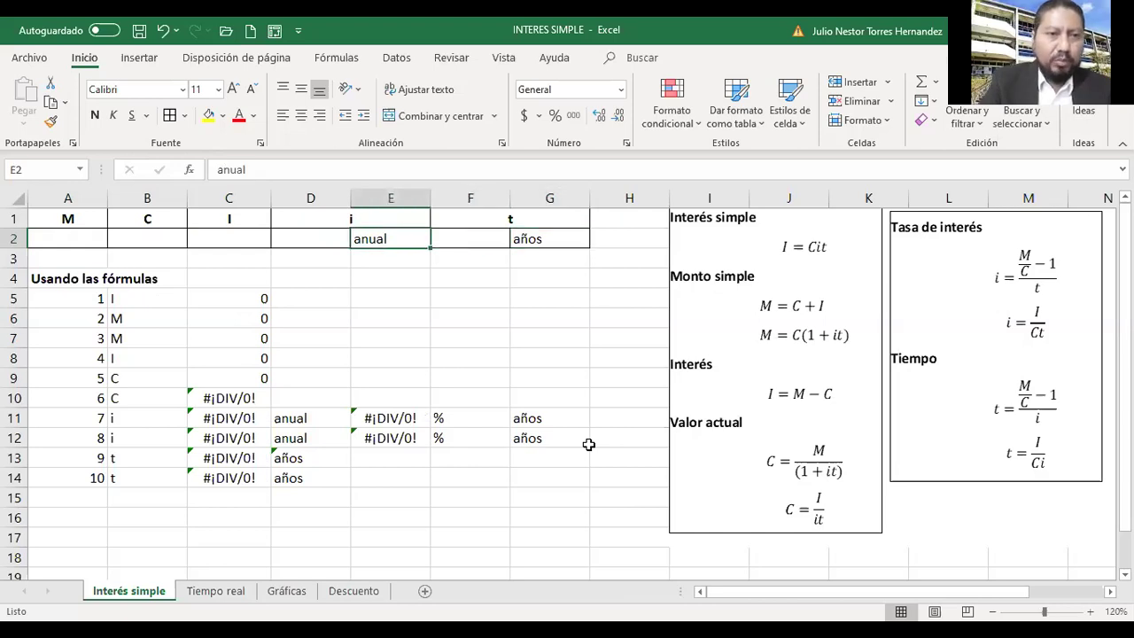
key("Left")
key("Left")
key("Left")
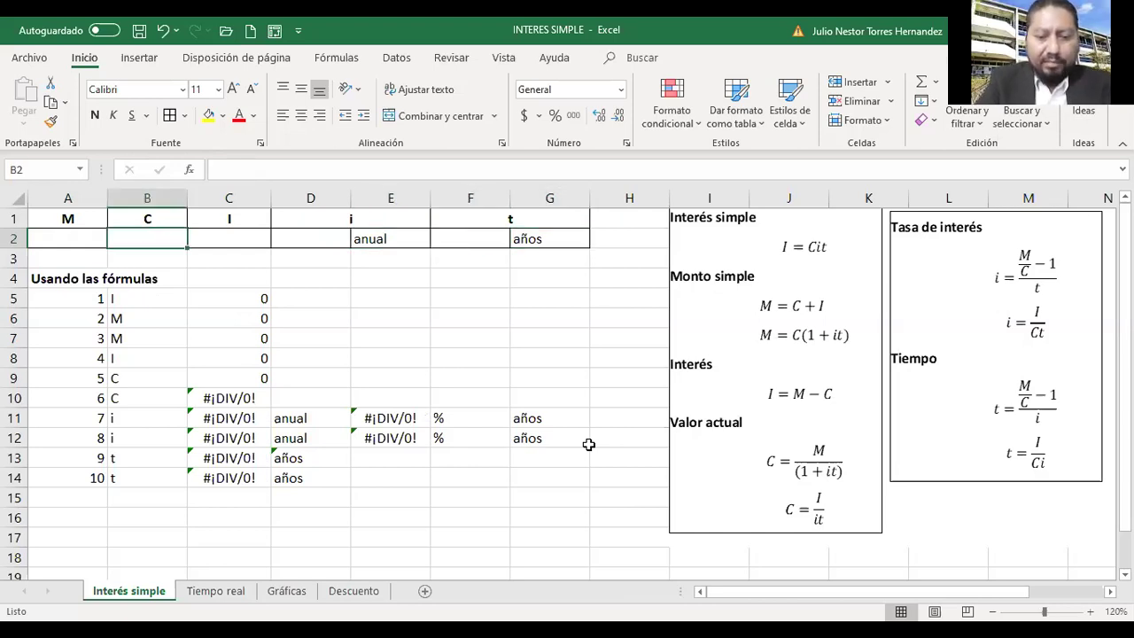
type("5000")
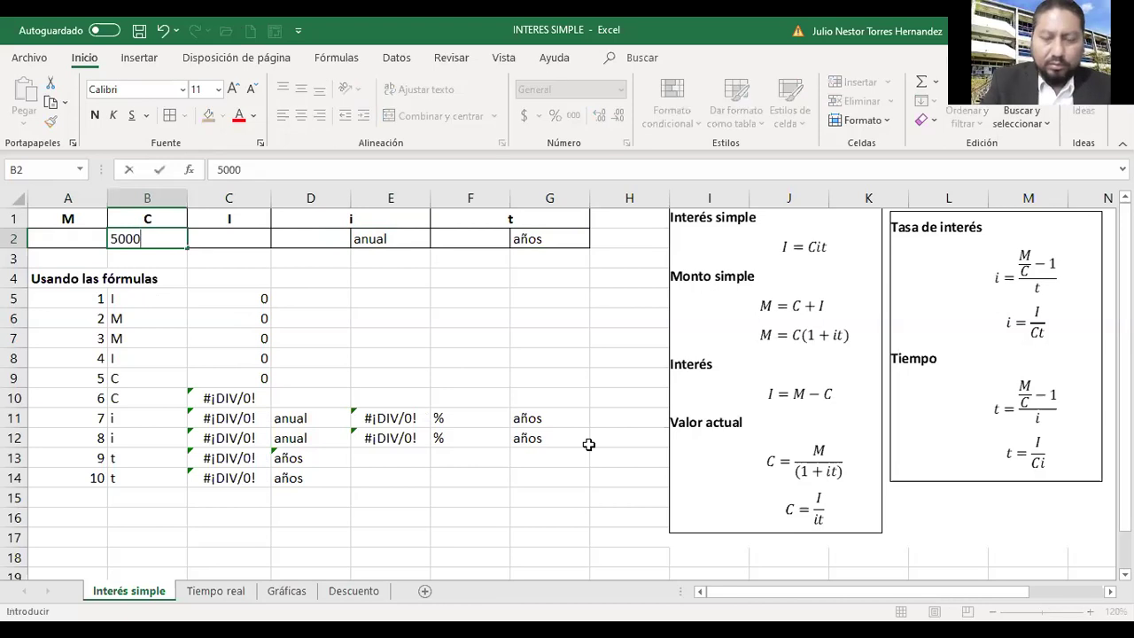
key("Tab")
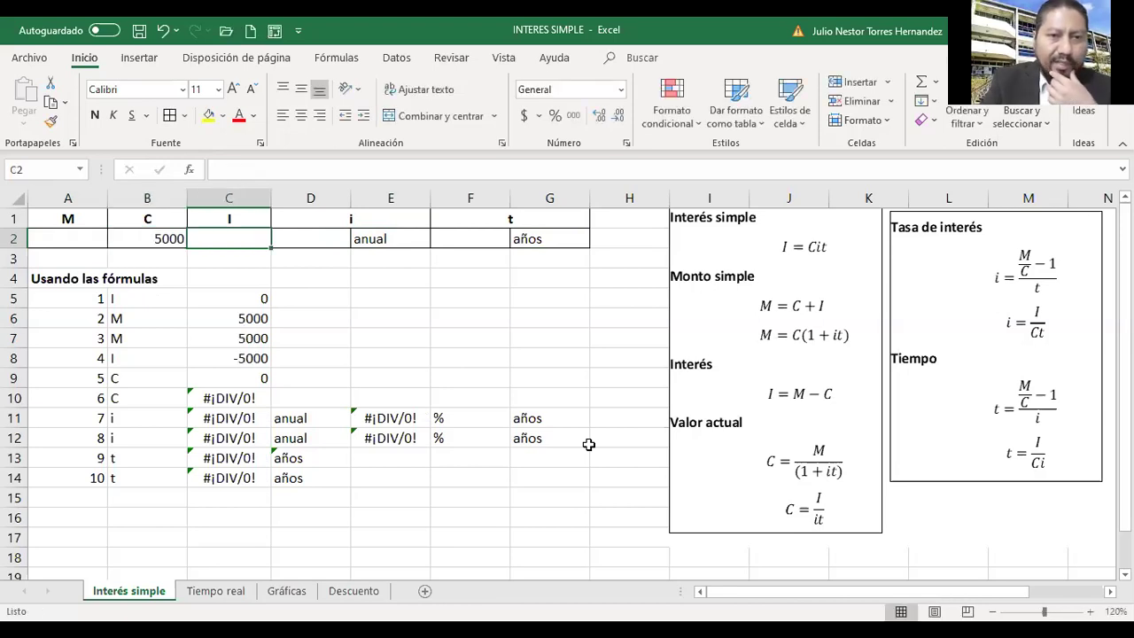
key("Right")
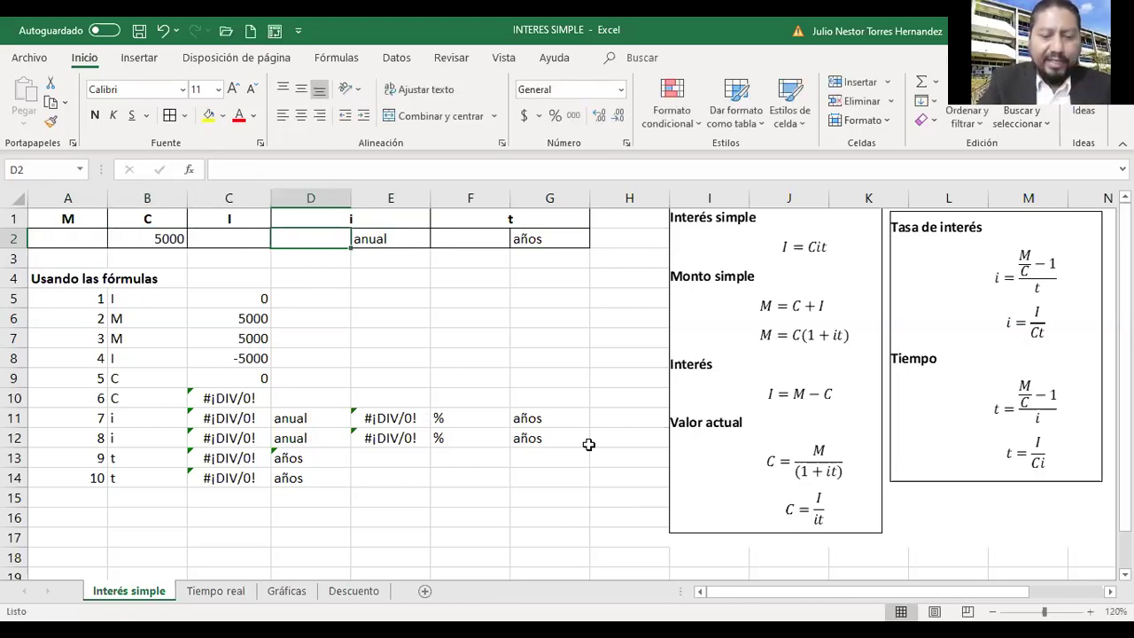
type(".")
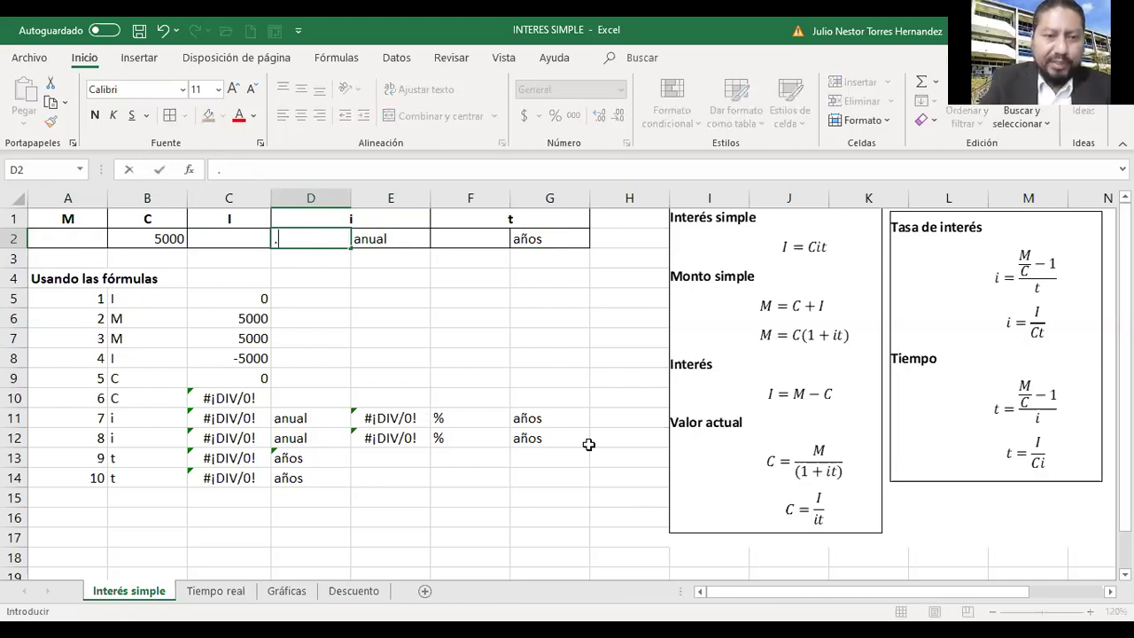
type("10")
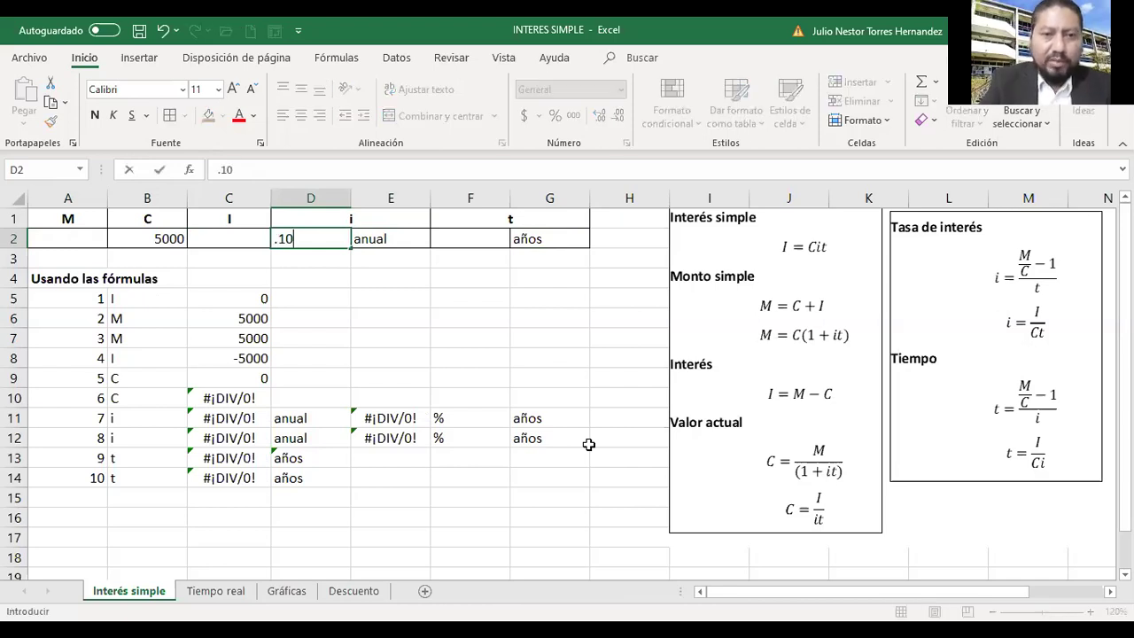
Enter the time in F2 as four months expressed in years with =4/12.
key("Right")
key("Right")
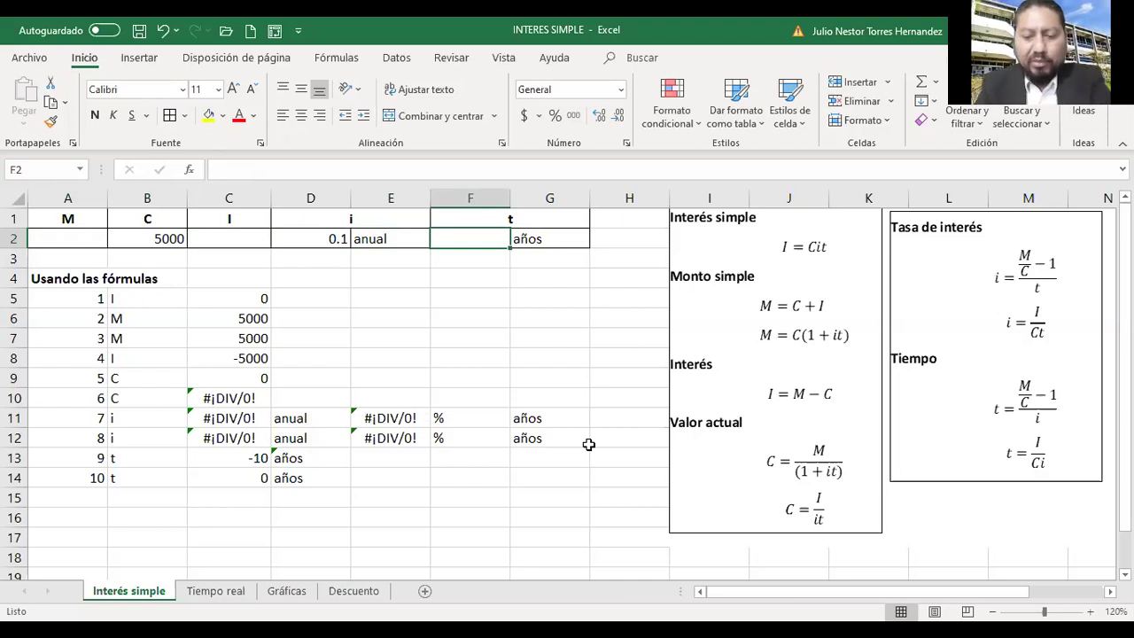
type("=")
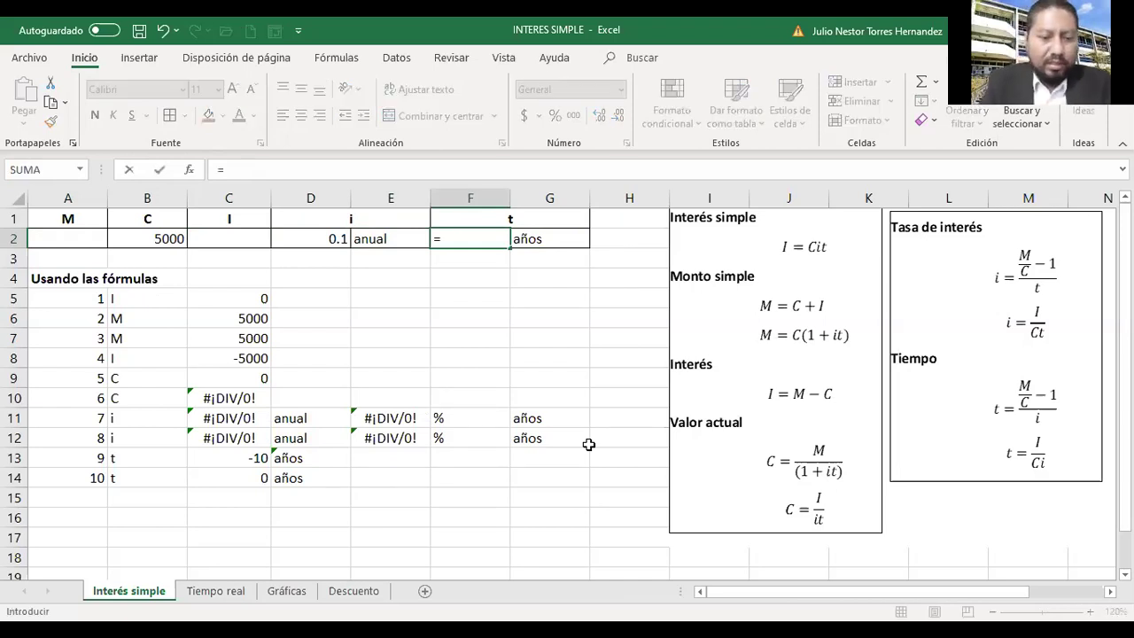
type("4/12")
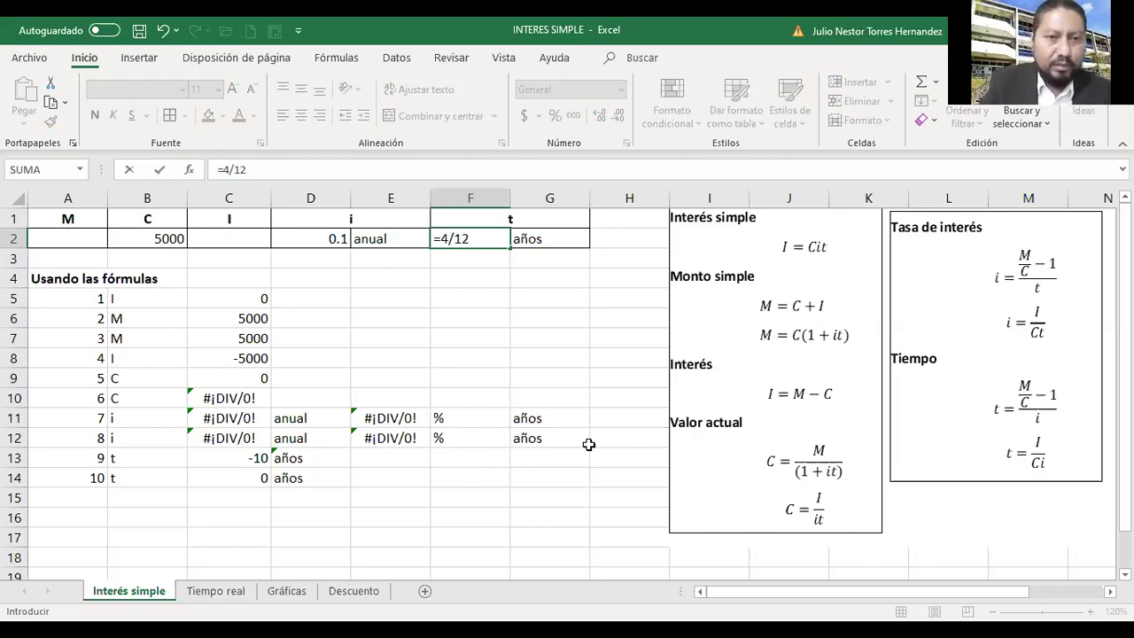
key("Return")
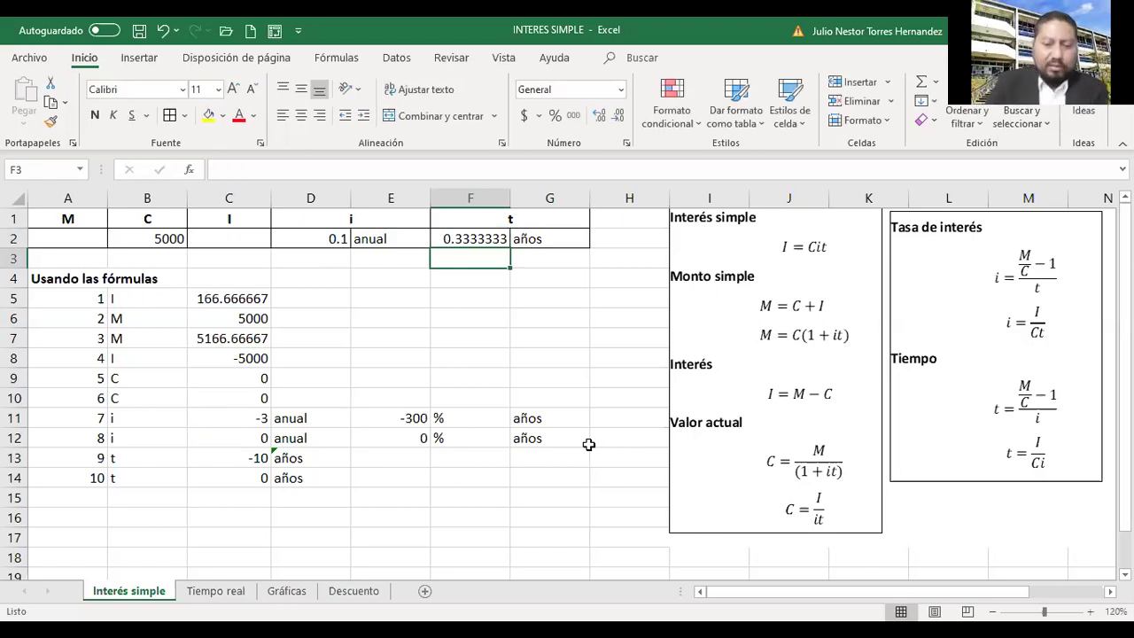
key("Up")
key("Left")
key("Left")
key("Up")
key("Left")
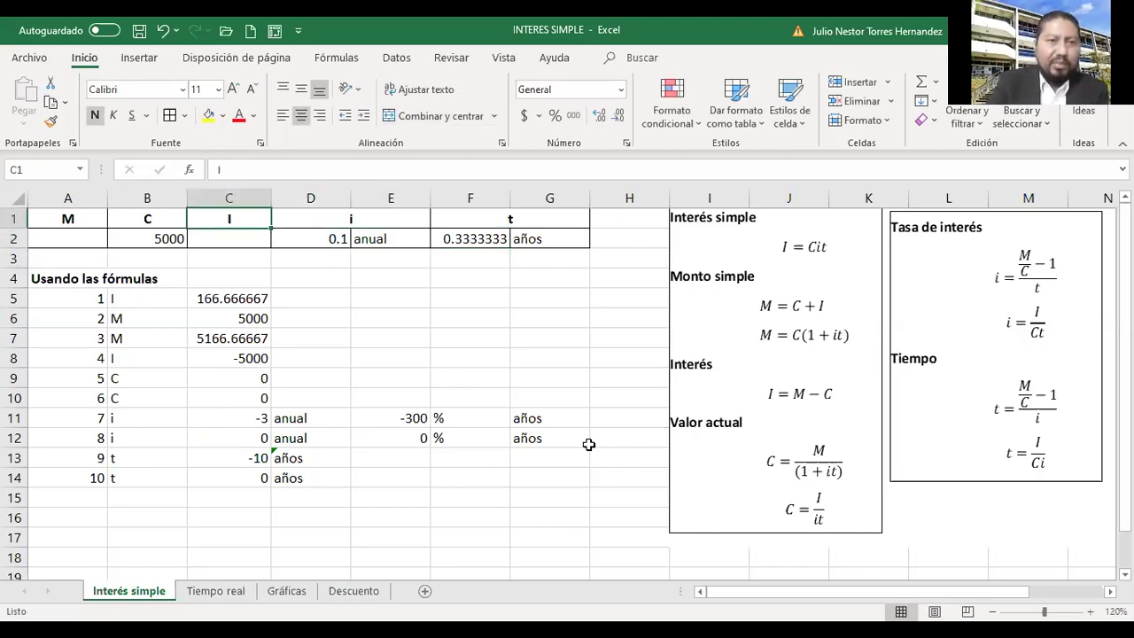
Review the input row for M, C and I and the numbered list under "Usando las fórmulas".
key("Left")
key("Left")
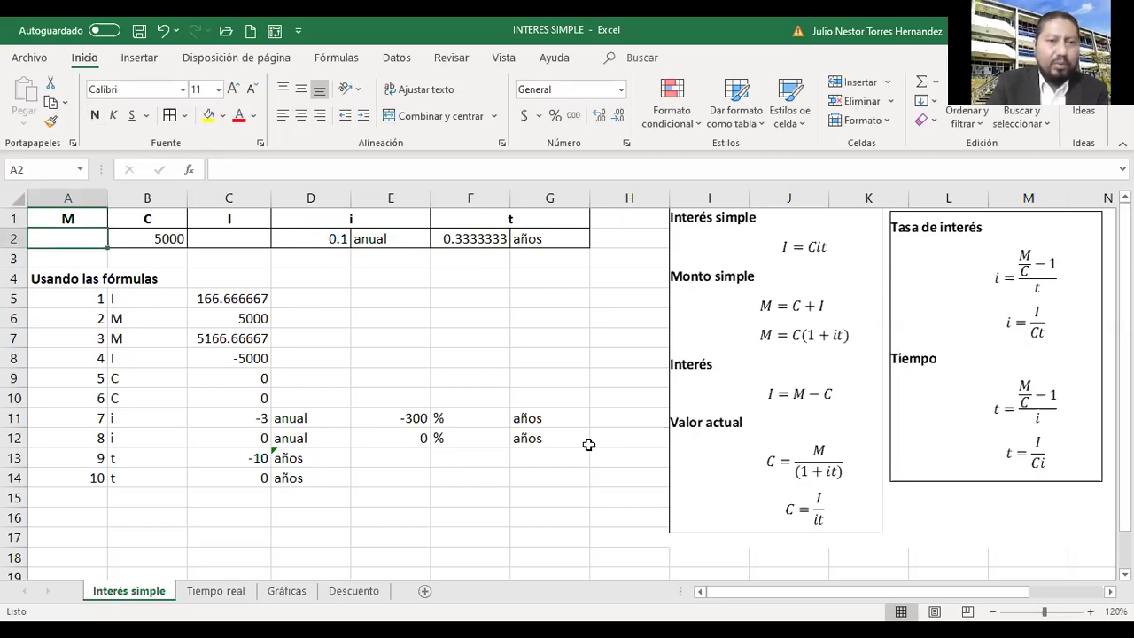
key("Down")
key("Down")
key("Down")
key("Up")
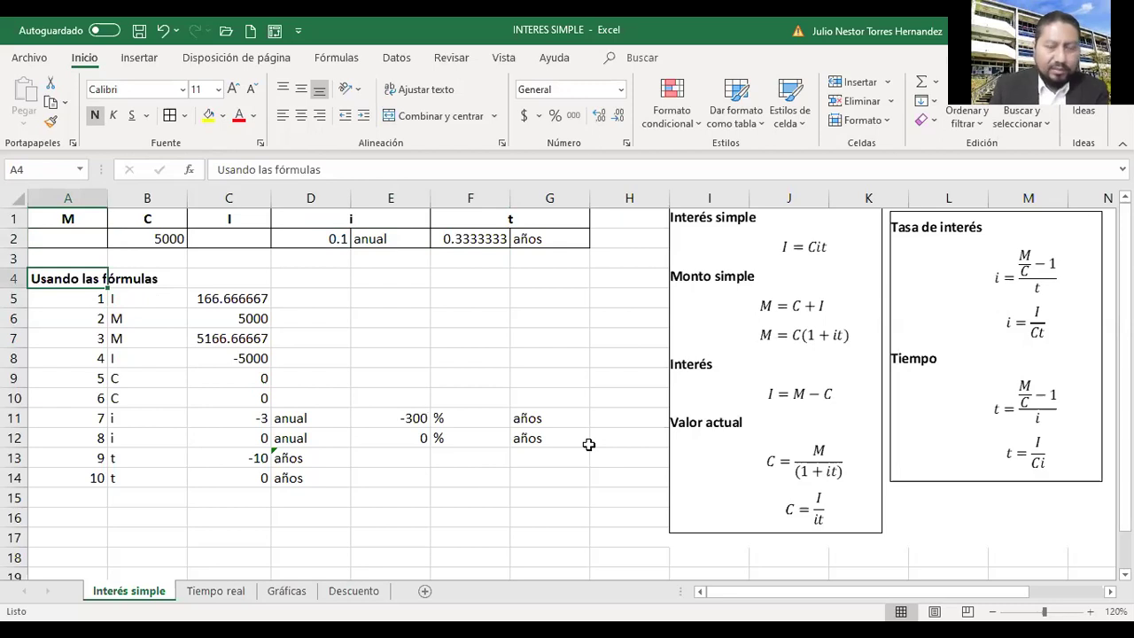
key("Down")
key("Down")
key("Down")
key("Down")
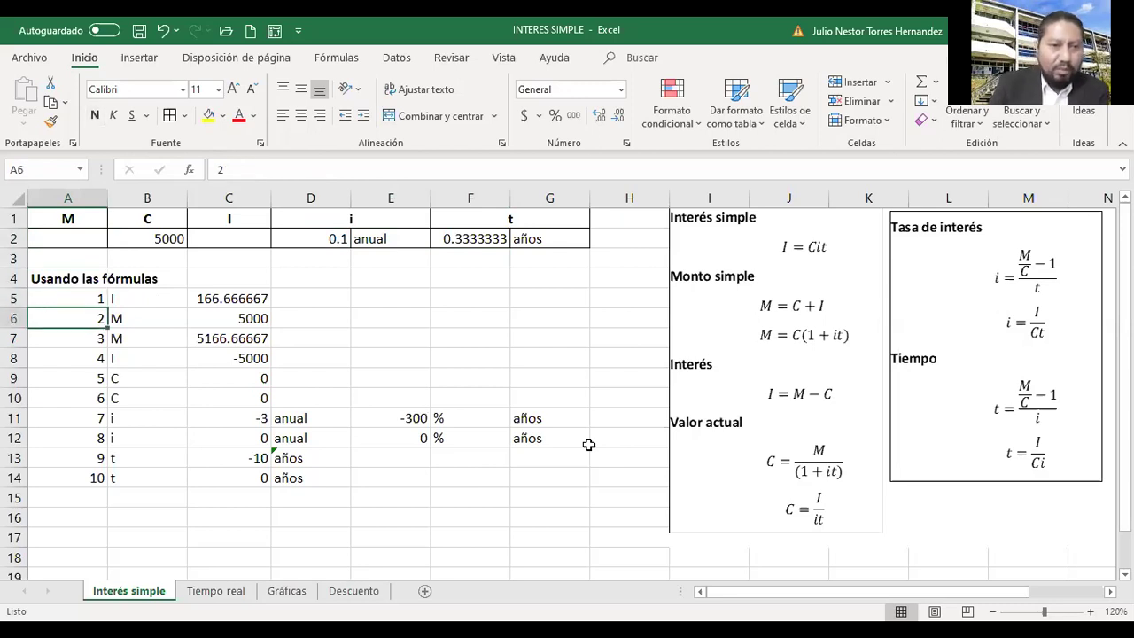
Highlight the first interest (I) result in cell C5 with a yellow fill.
key("Right")
key("Right")
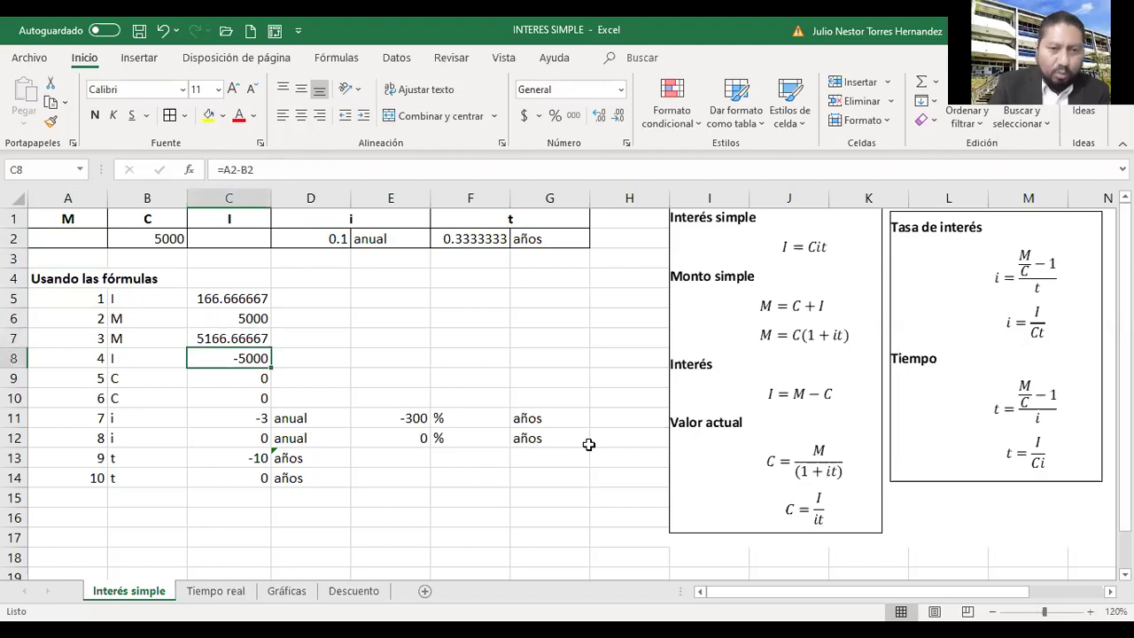
key("Up")
key("Up")
key("Up")
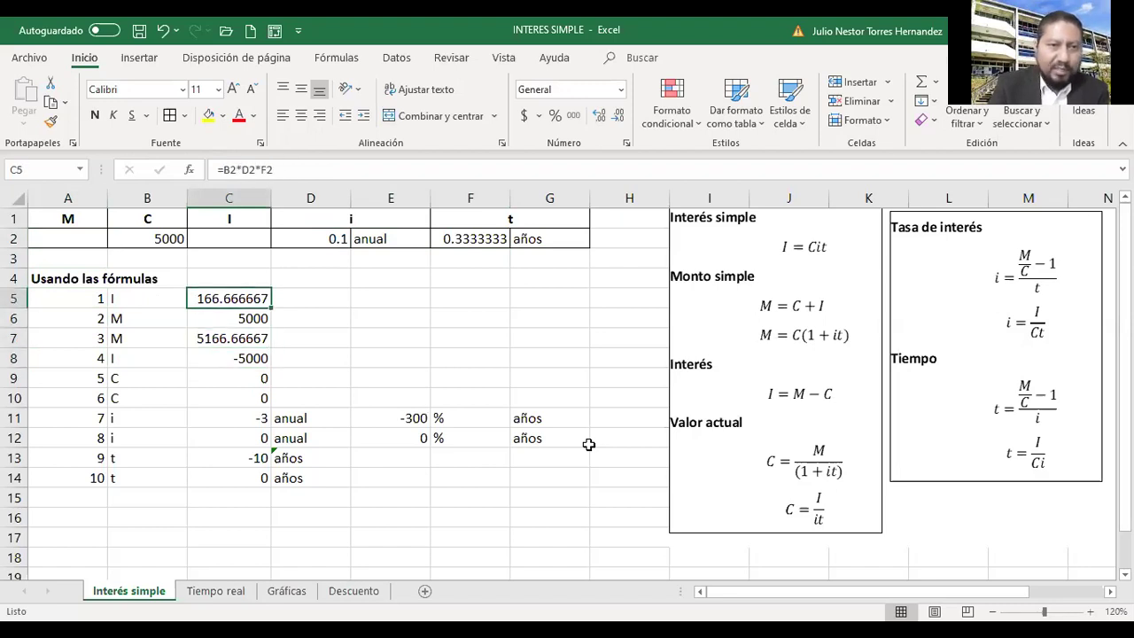
left_click(207, 118)
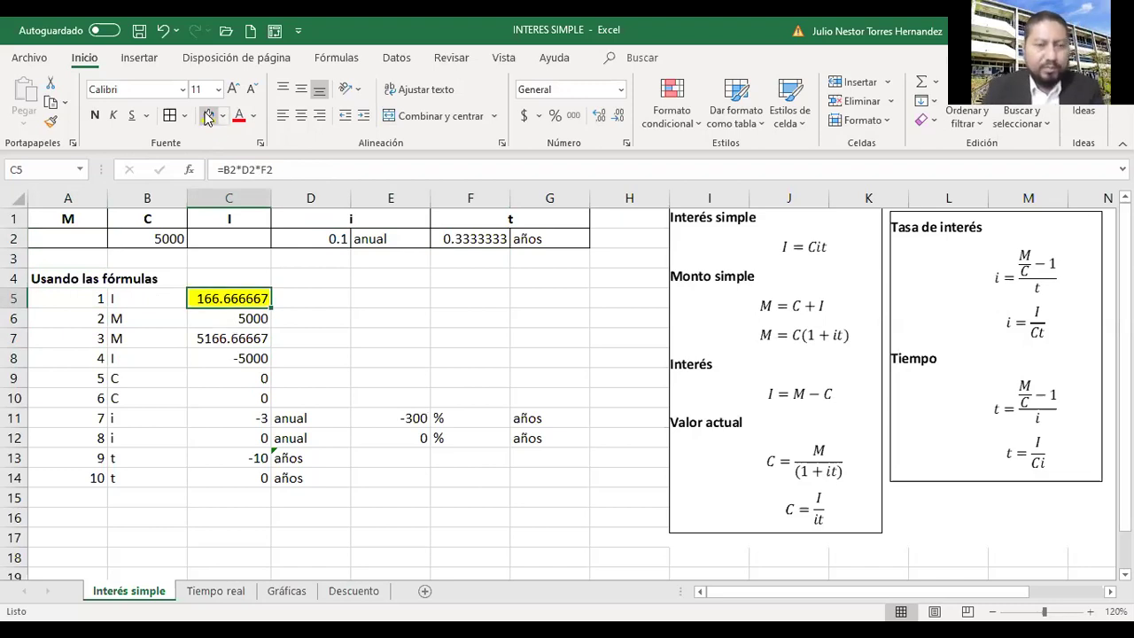
Examine the formulas in C6 to C8 to see which inputs the M and I calculations require.
key("Down")
key("Down")
key("Down")
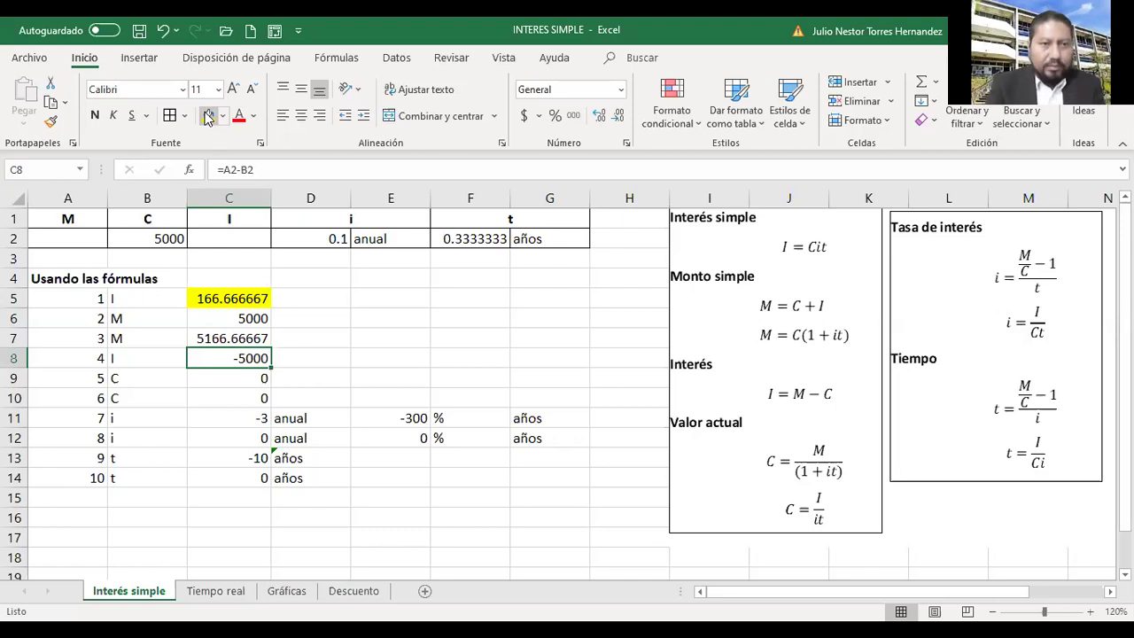
key("Up")
key("Up")
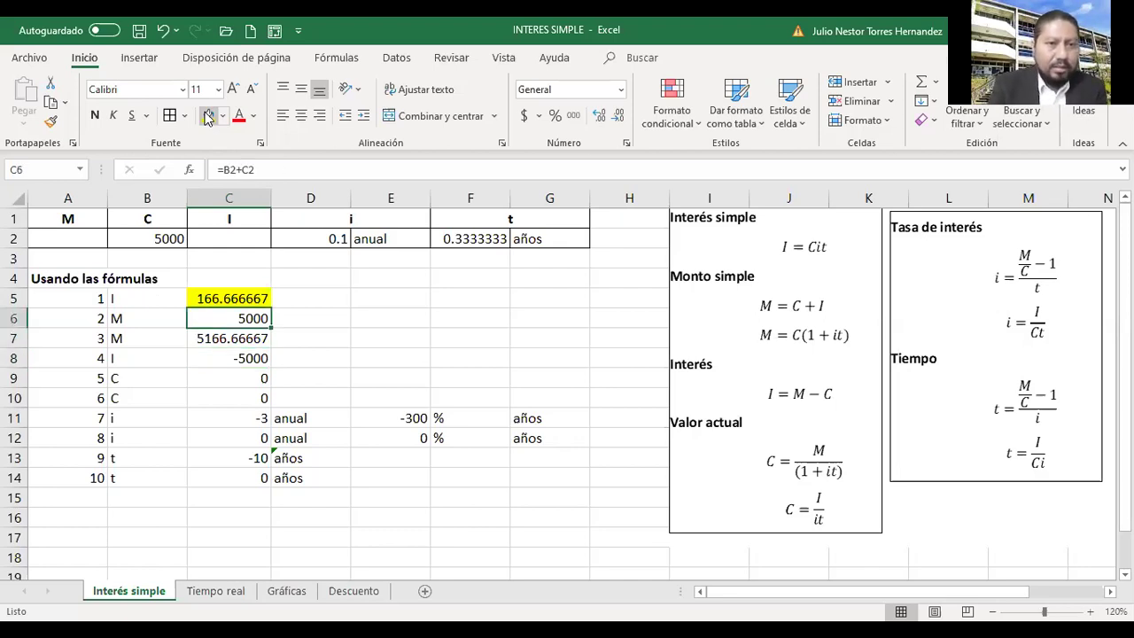
key("Up")
key("Up")
key("Down")
key("Down")
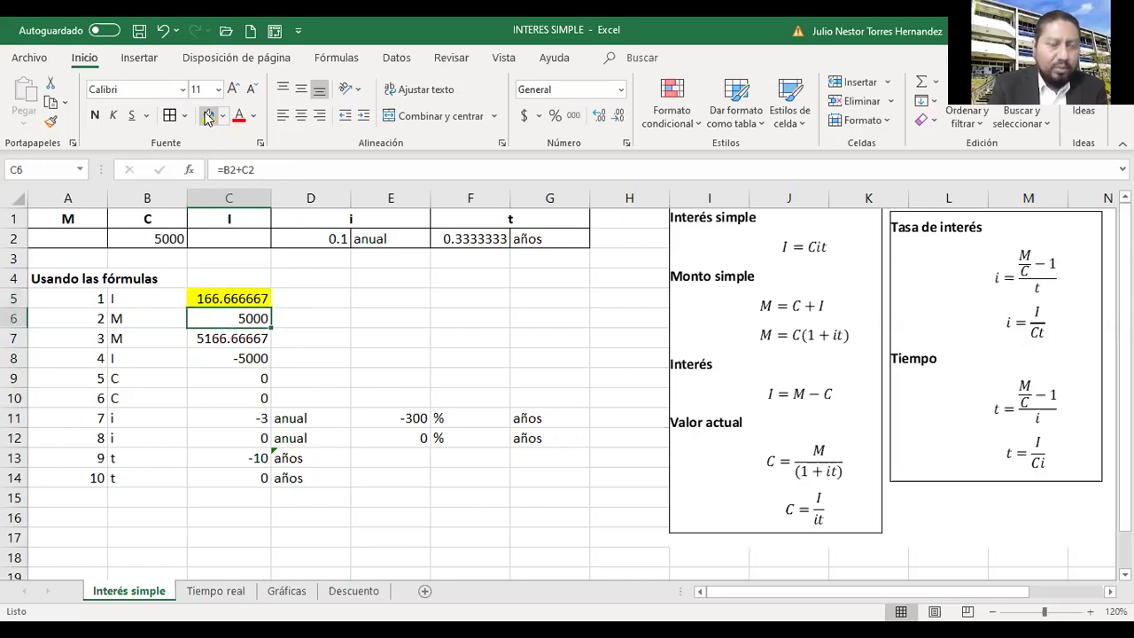
key("Left")
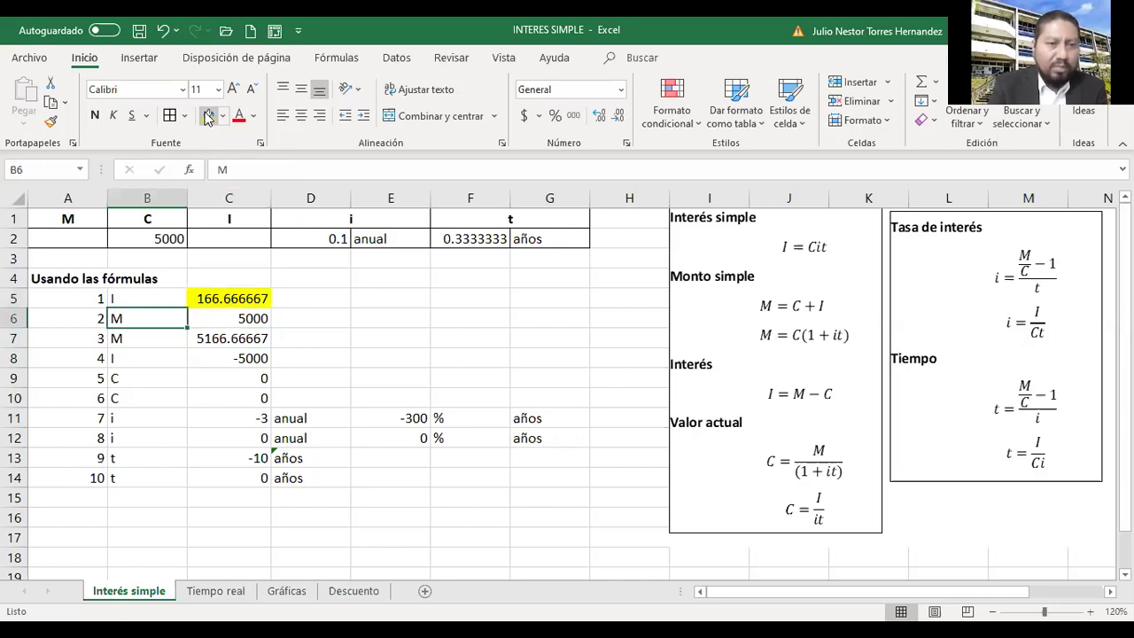
Highlight the amount (M) result of formula 3 in cell C7 with a yellow fill.
key("Down")
key("Right")
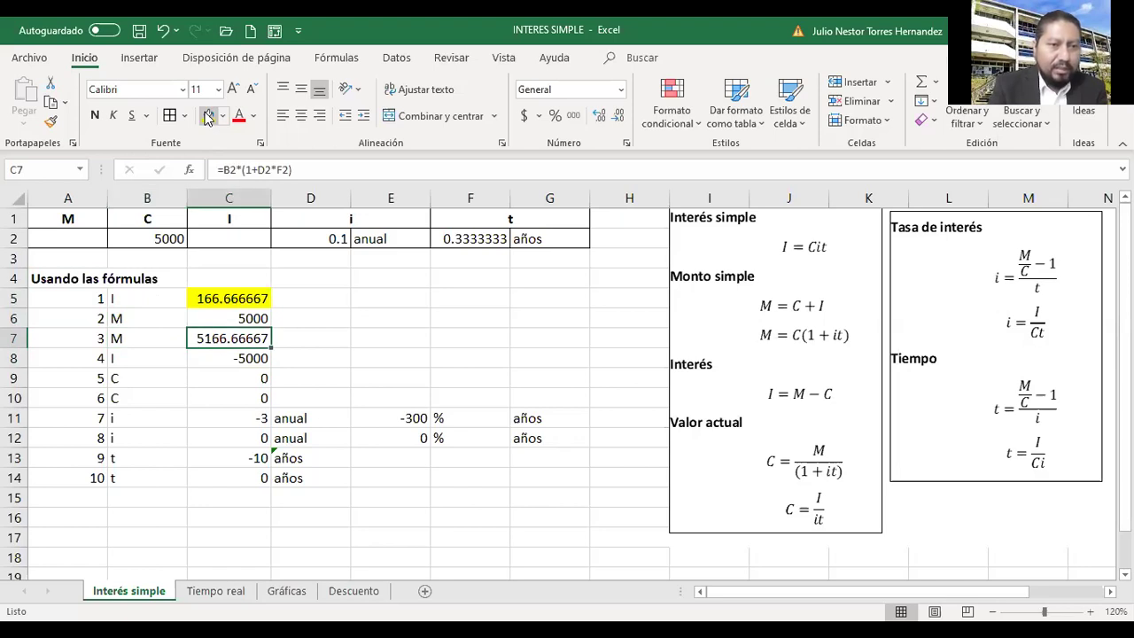
key("Up")
key("Down")
key("Up")
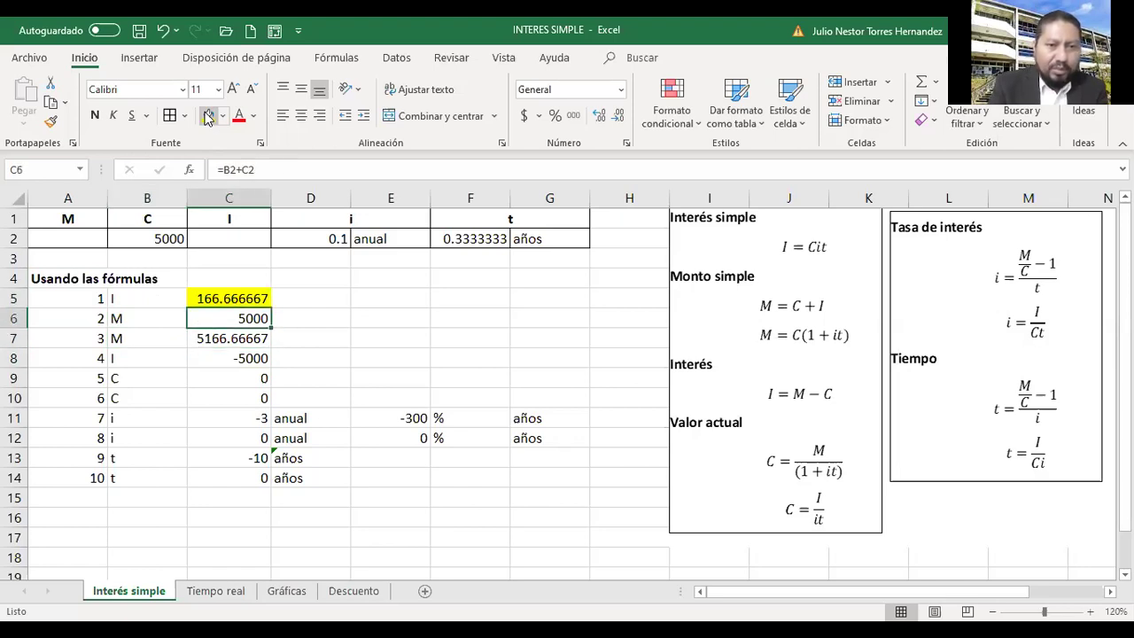
key("Down")
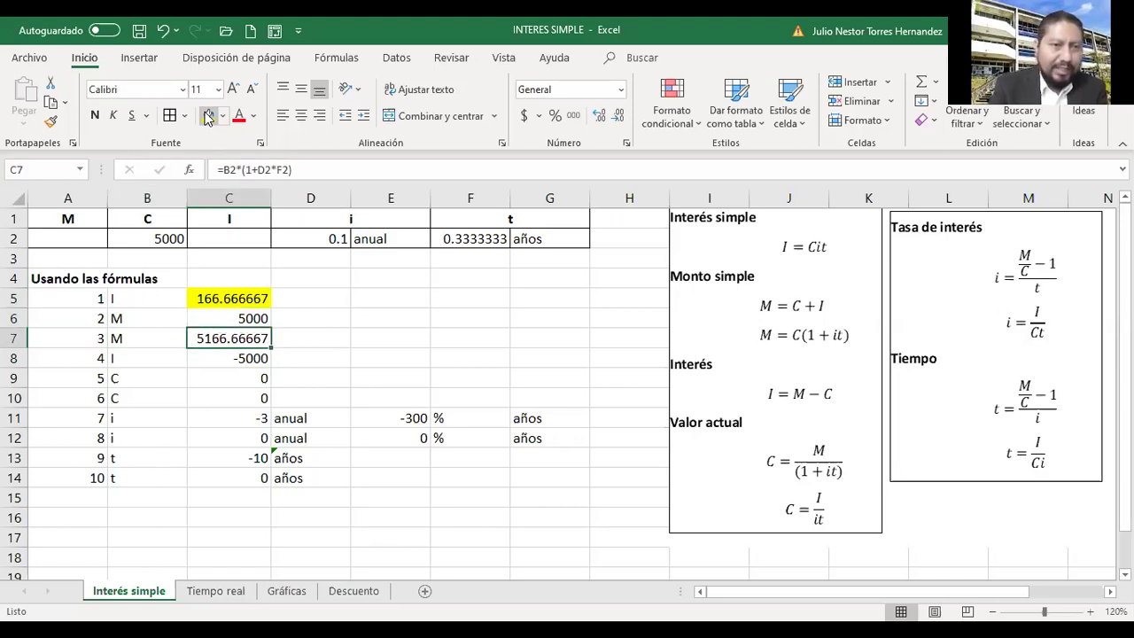
left_click(207, 116)
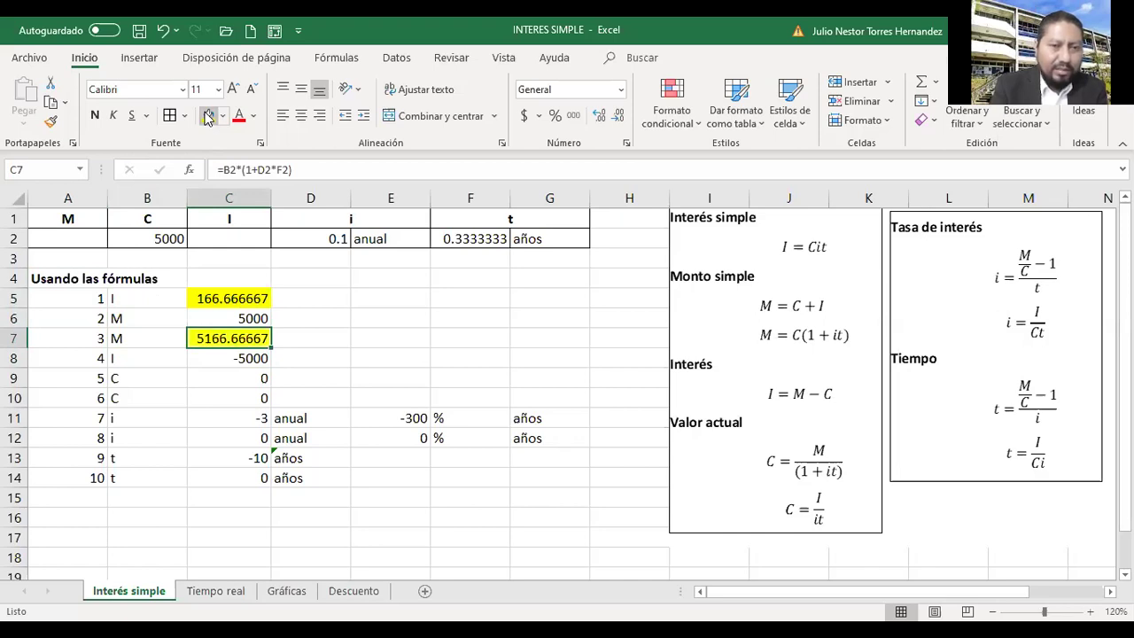
Check the capital and interest inputs in row 2 against the two amount formulas in C6 and C7.
key("Up")
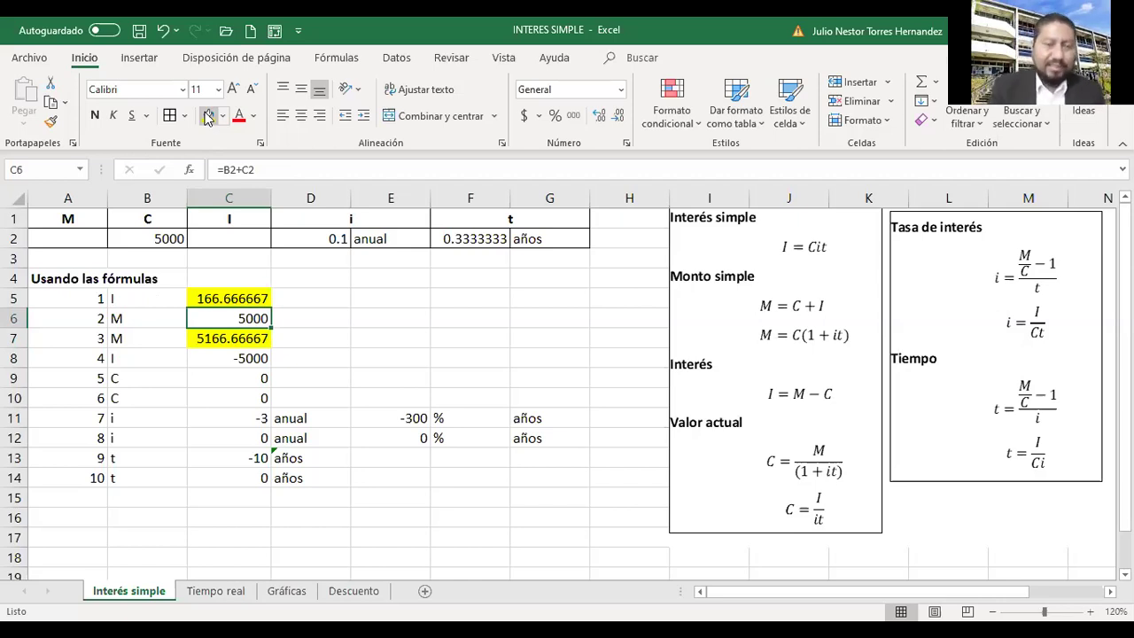
key("Up")
key("Up")
key("Up")
key("Up")
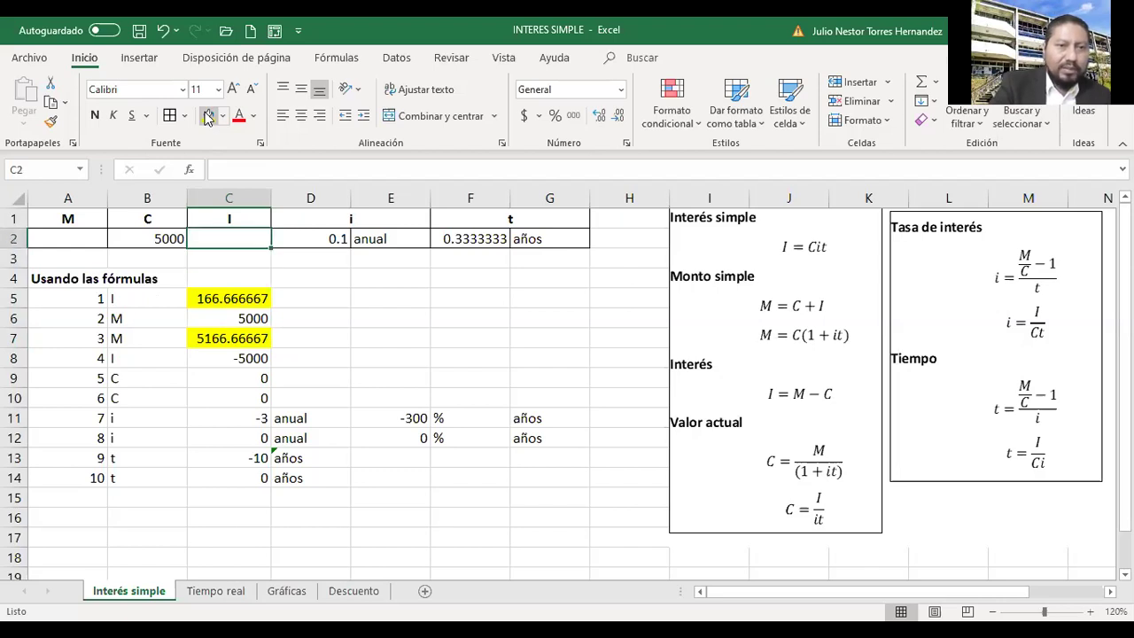
key("Left")
key("Left")
key("Right")
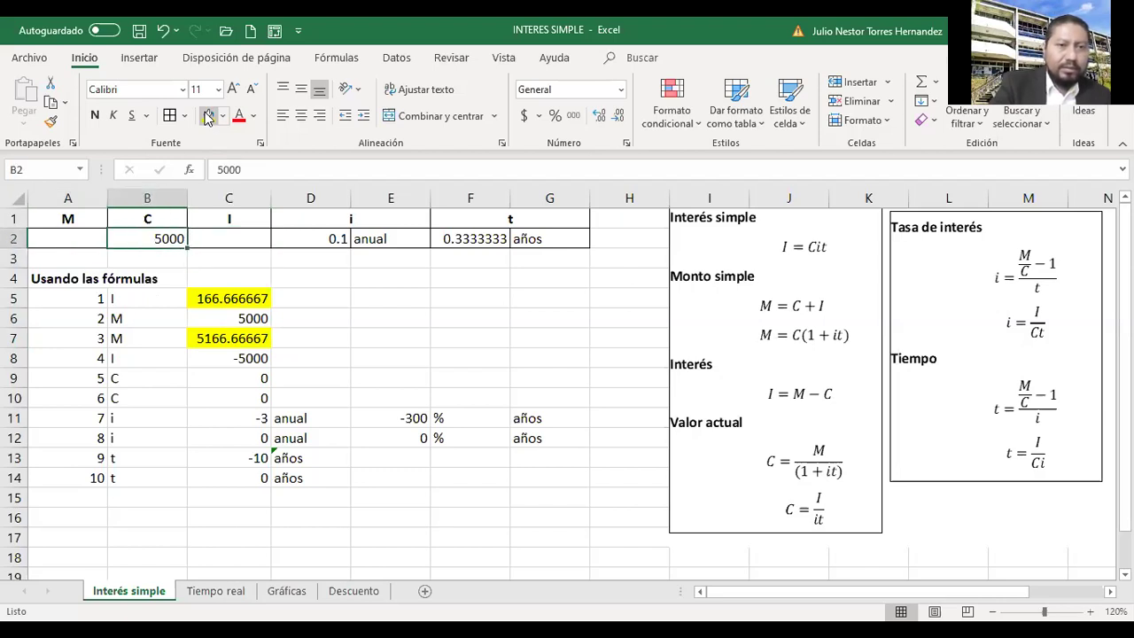
key("Right")
key("Left")
key("Left")
key("Right")
key("Left")
key("Right")
key("Down")
key("Down")
key("Right")
key("Down")
key("Down")
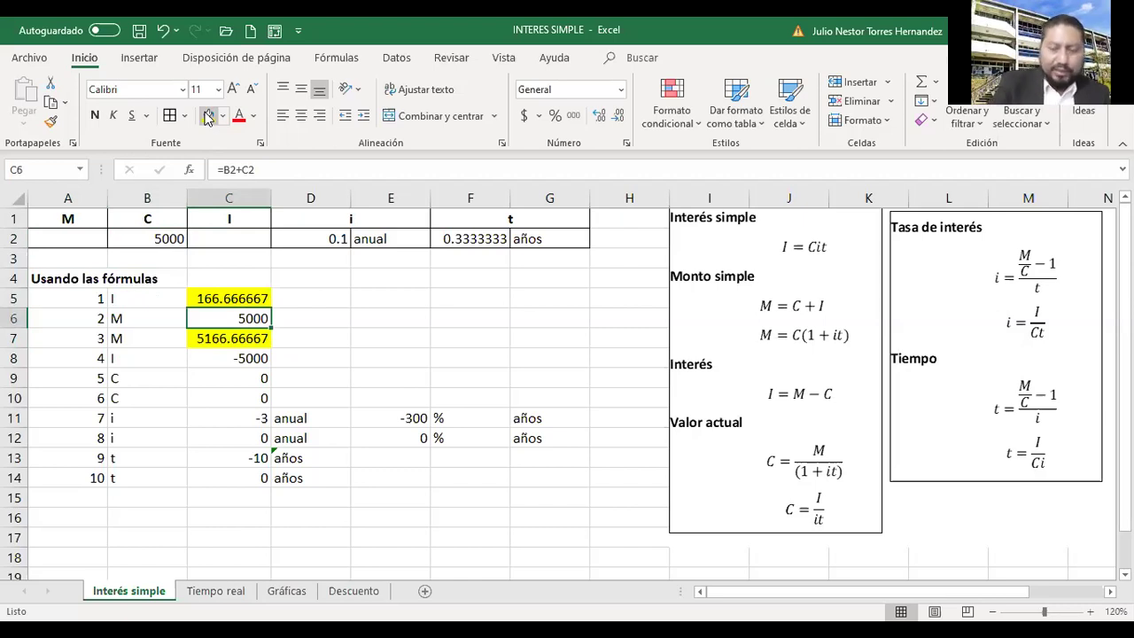
key("Down")
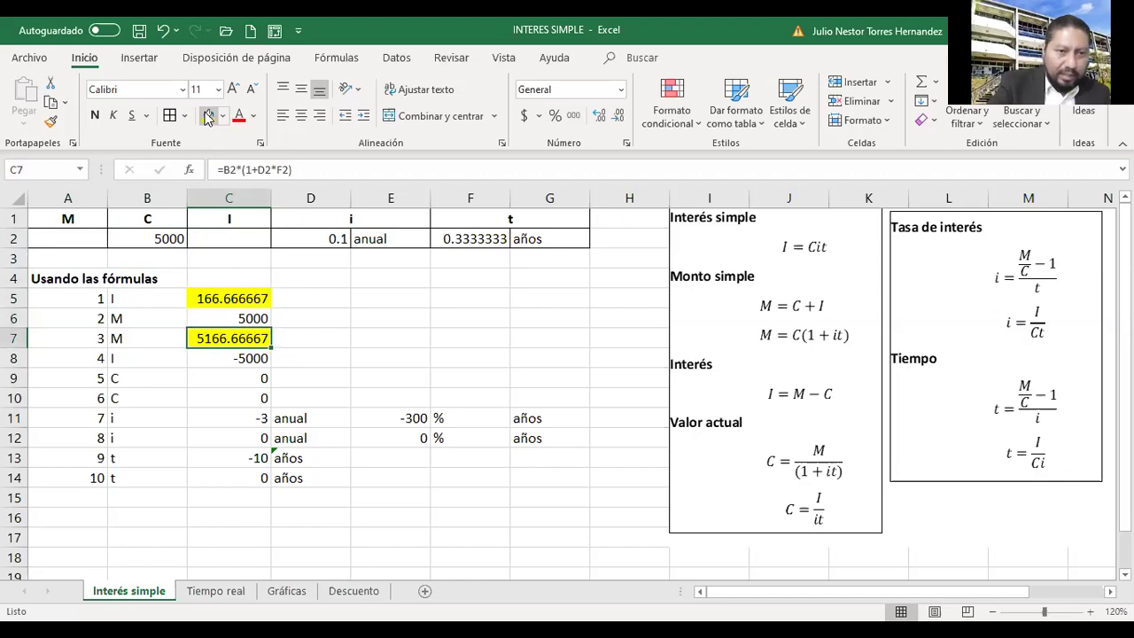
Enter 166.666667 as the interest (I) in cell C2.
key("Up")
key("Up")
key("Up")
key("Up")
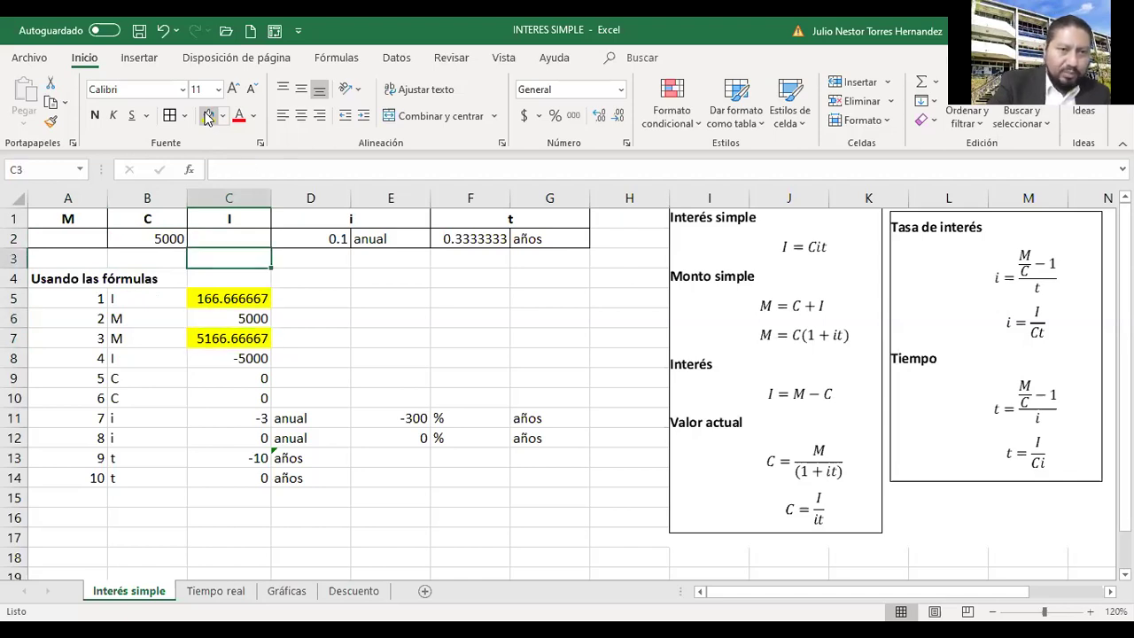
key("Up")
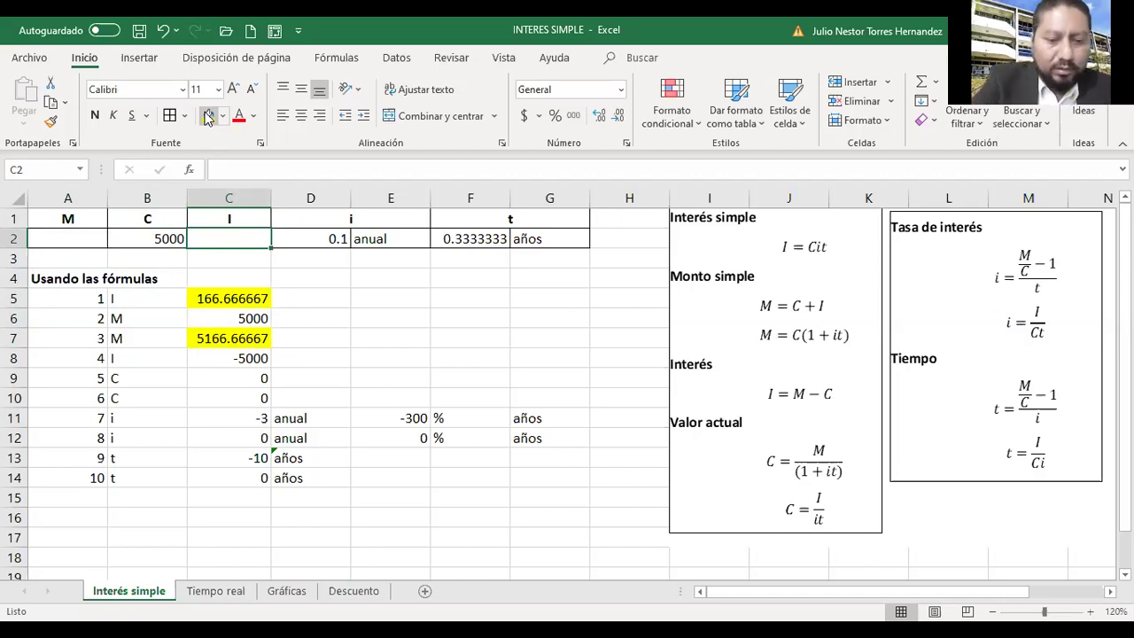
type("166")
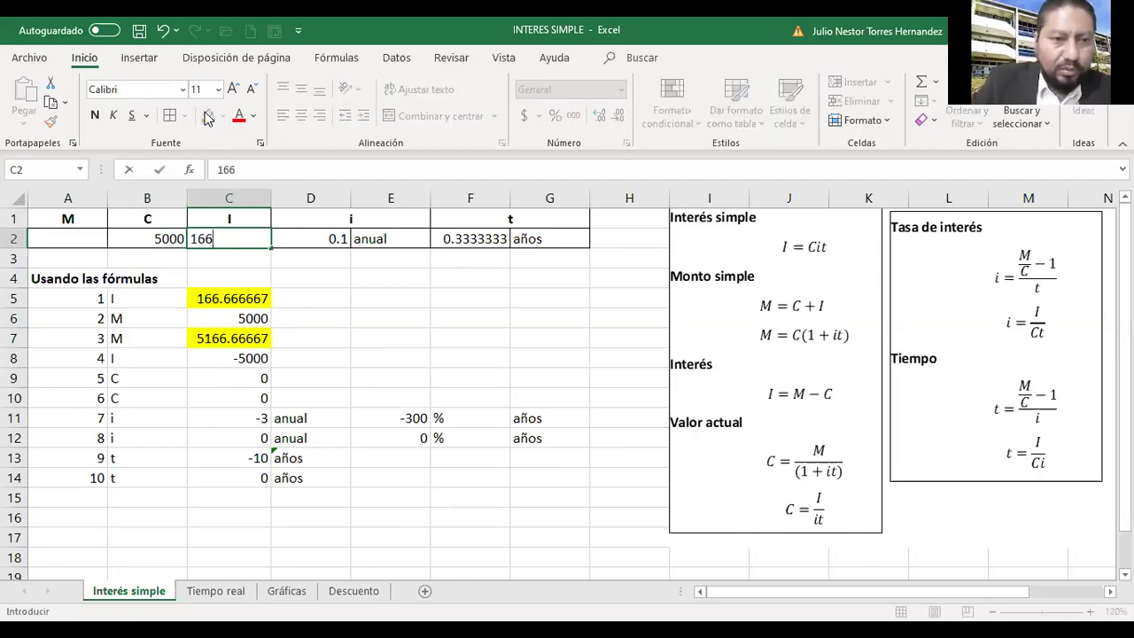
type(".")
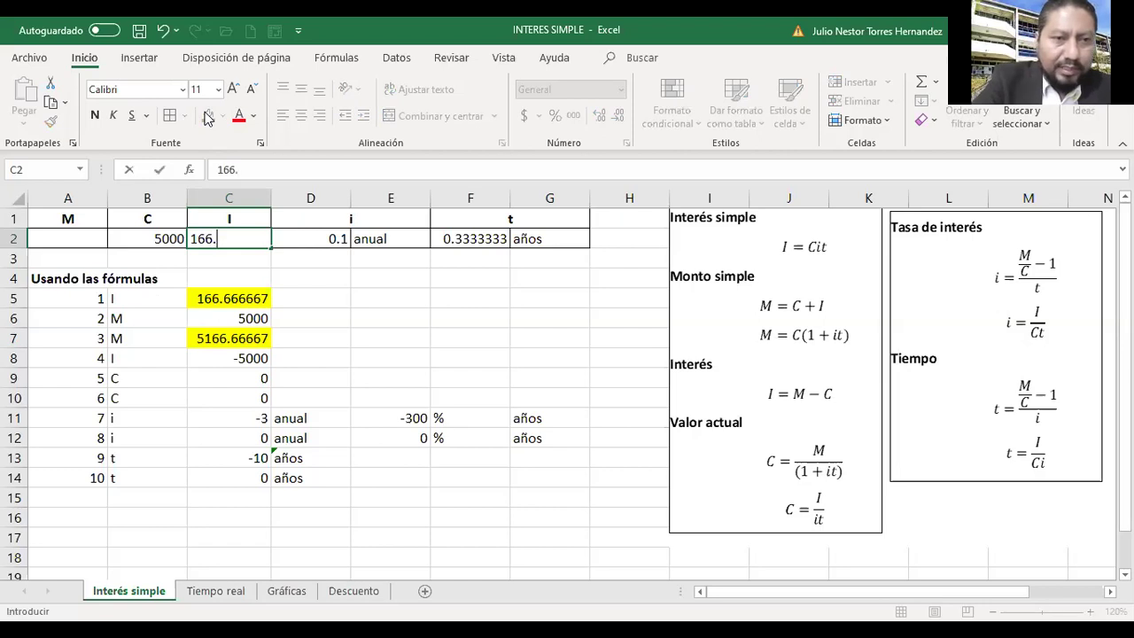
type("66666")
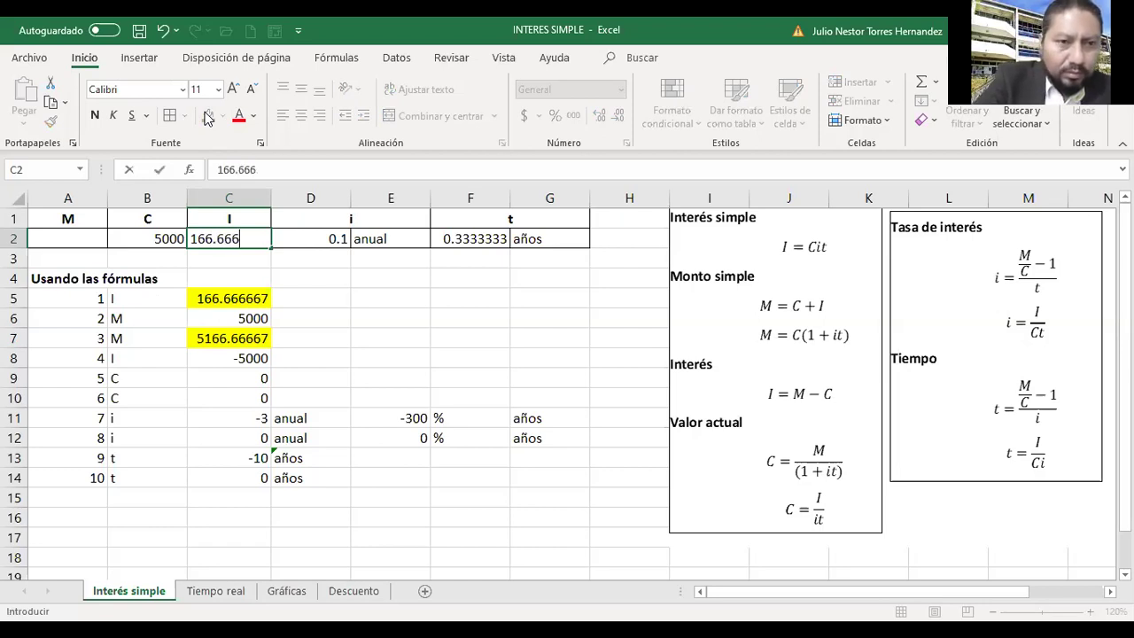
type("7")
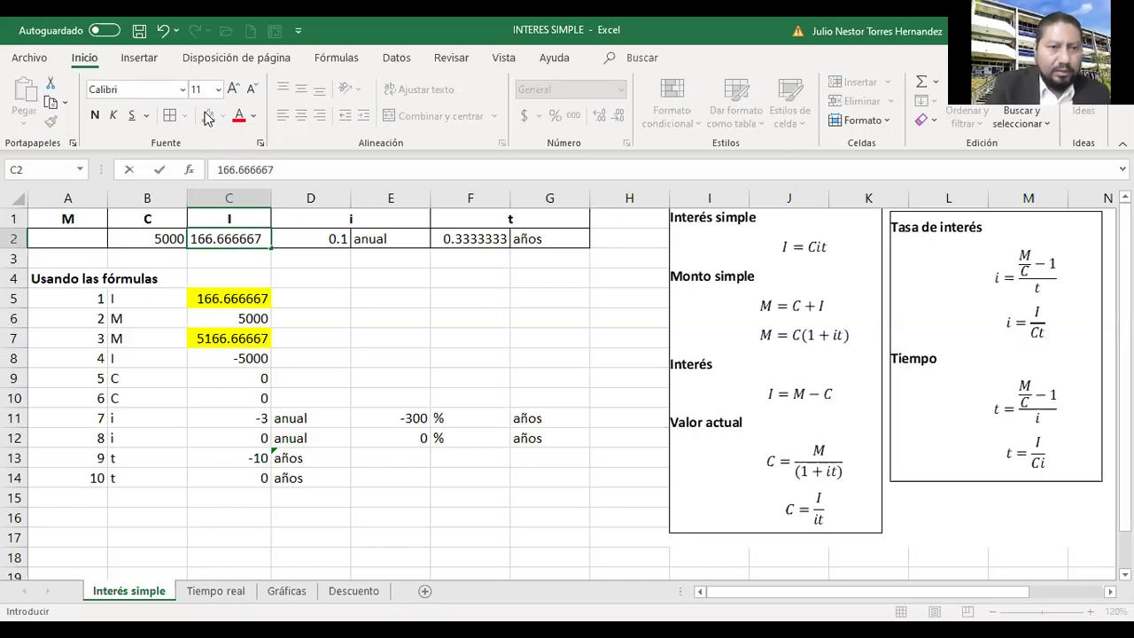
key("Return")
Examine the amount formula in C6 and the interest input it uses.
key("Left")
key("Left")
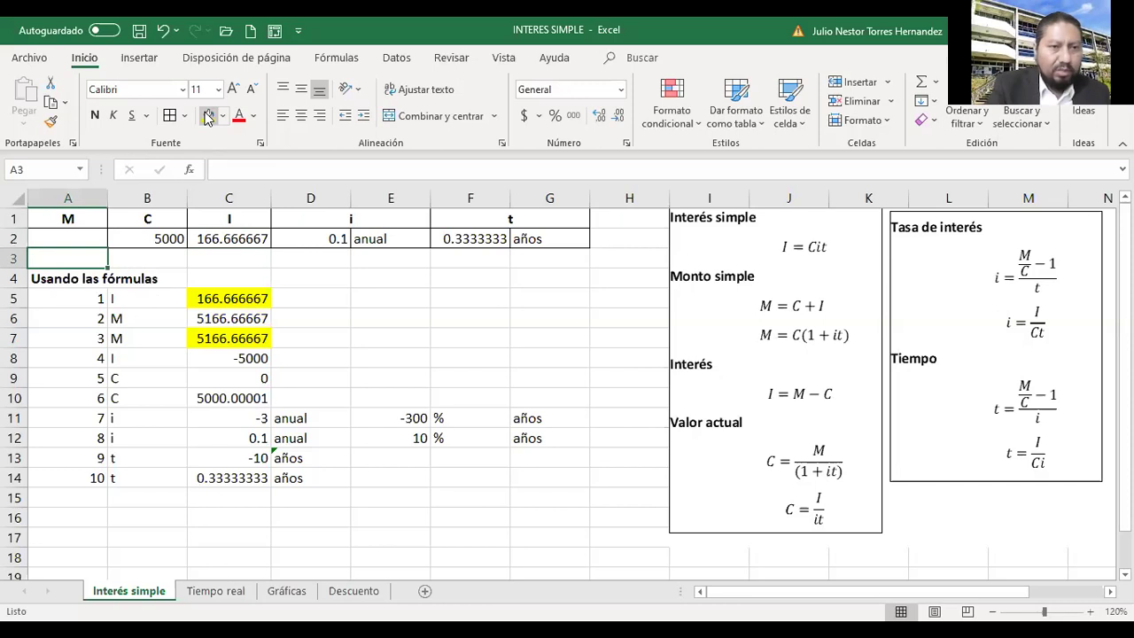
key("Up")
key("Down")
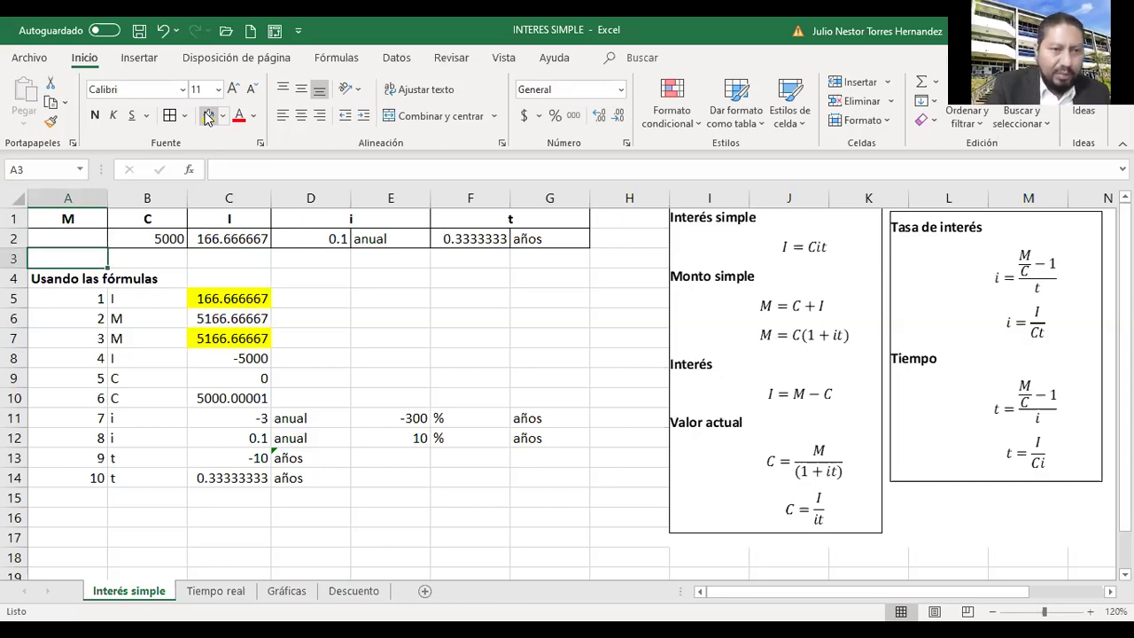
key("Right")
key("Right")
key("Down")
key("Down")
key("Down")
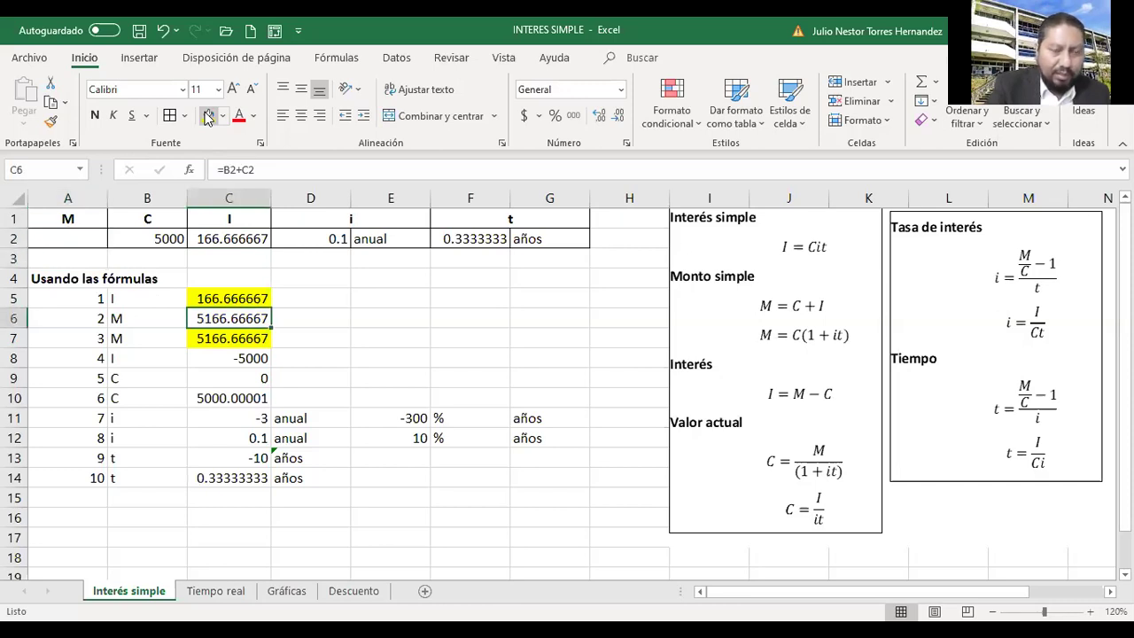
key("Down")
key("Up")
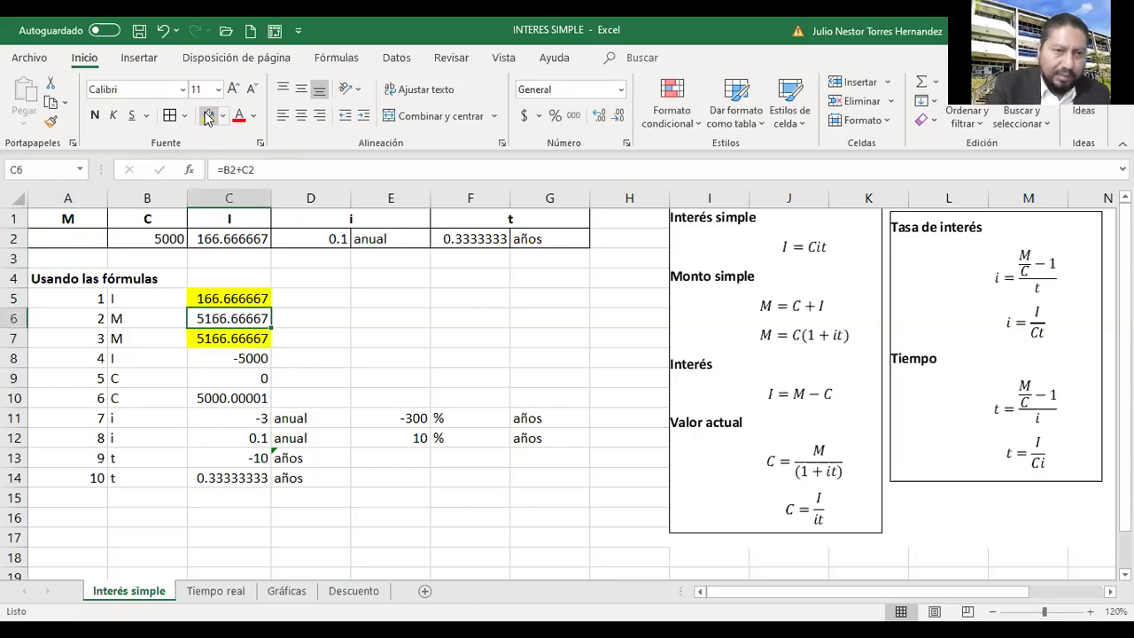
key("Up")
key("Up")
key("Up")
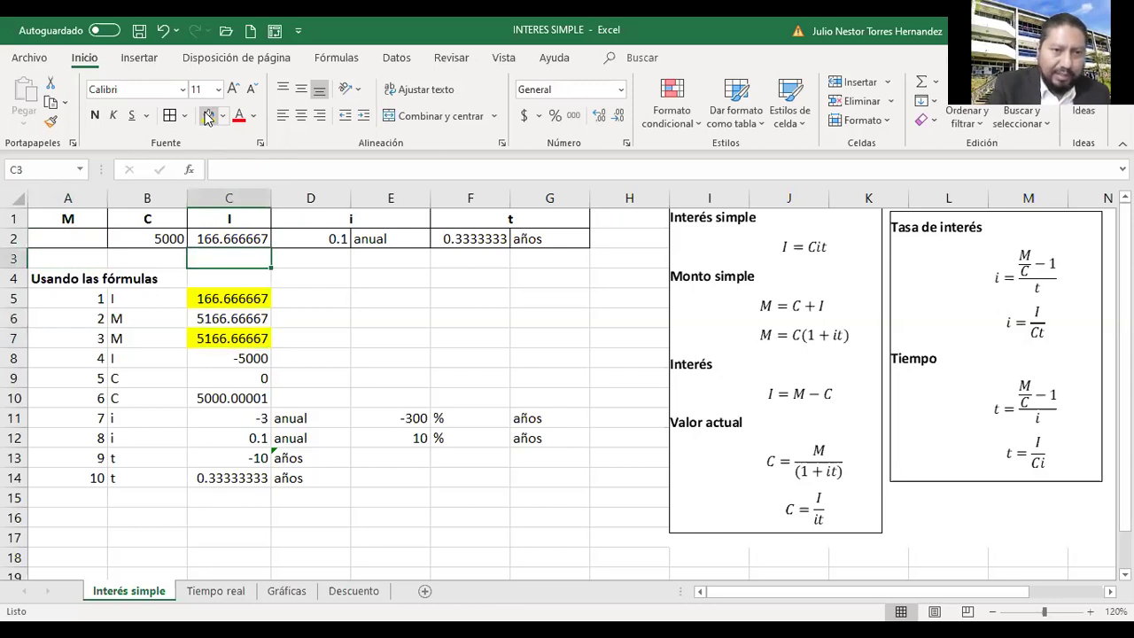
Compare the amount results in C6 and C7 and trace them back to the inputs in row 2.
key("Down")
key("Down")
key("Down")
key("Down")
key("Down")
key("Down")
key("Up")
key("Up")
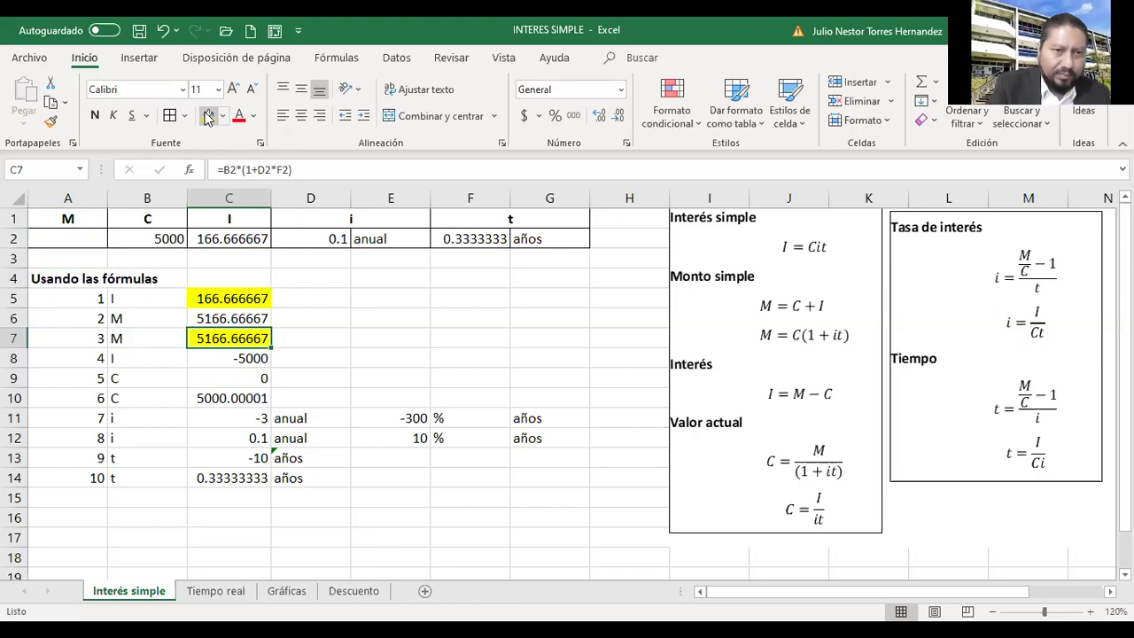
key("Up")
key("Up")
key("Up")
key("Up")
key("Up")
key("Left")
key("Down")
key("Down")
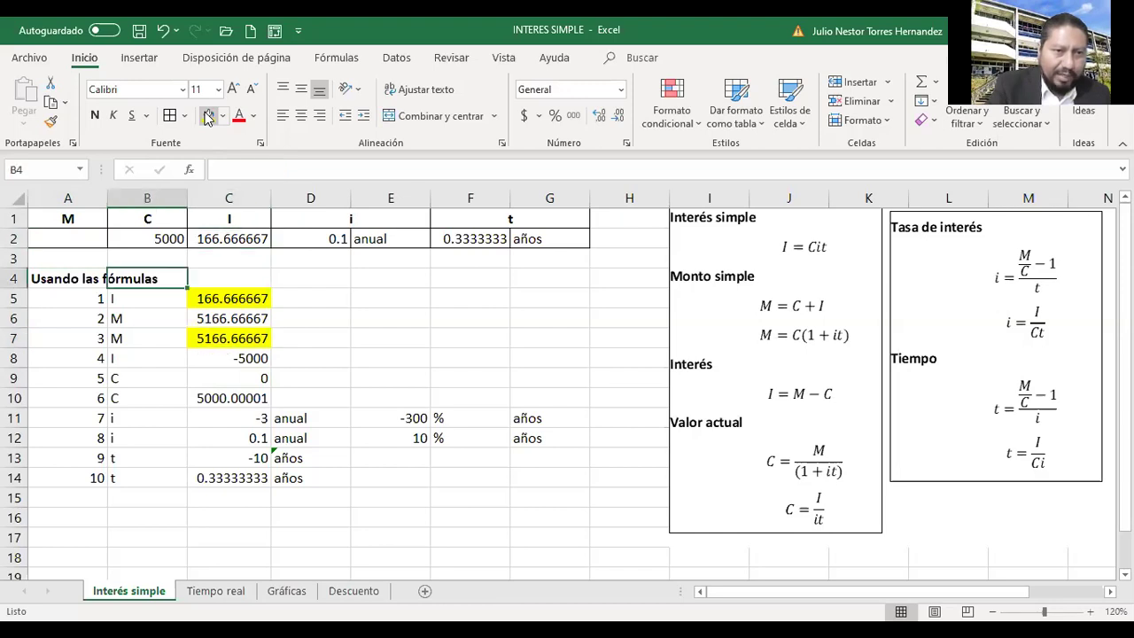
key("Down")
key("Down")
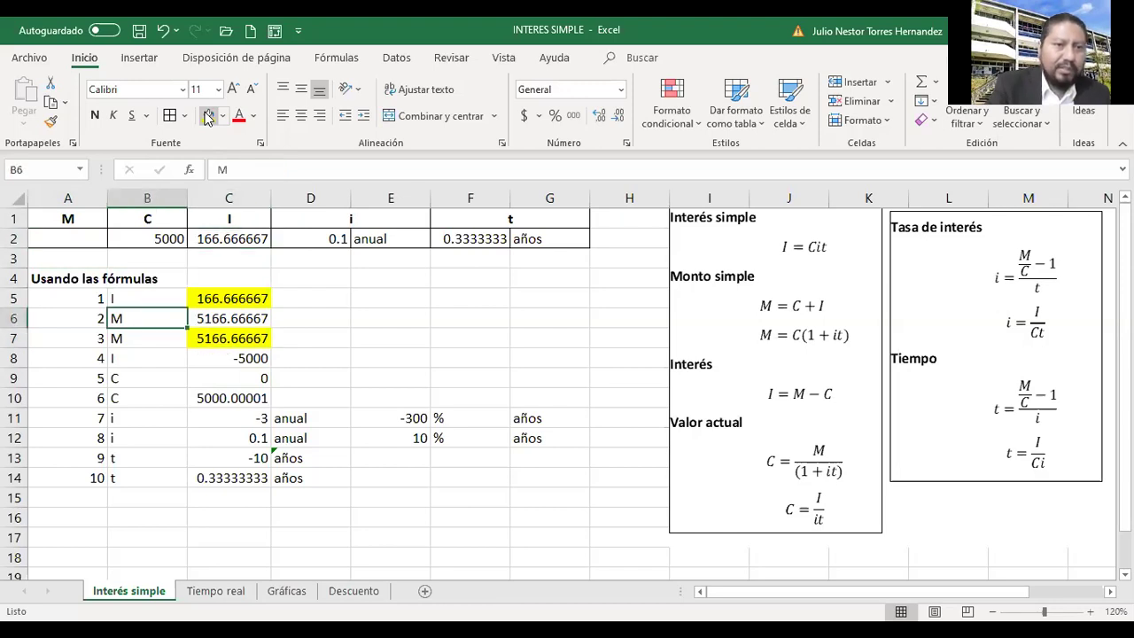
Enter 5166.66667 as the amount (M) in cell A2.
key("Up")
key("Up")
key("Left")
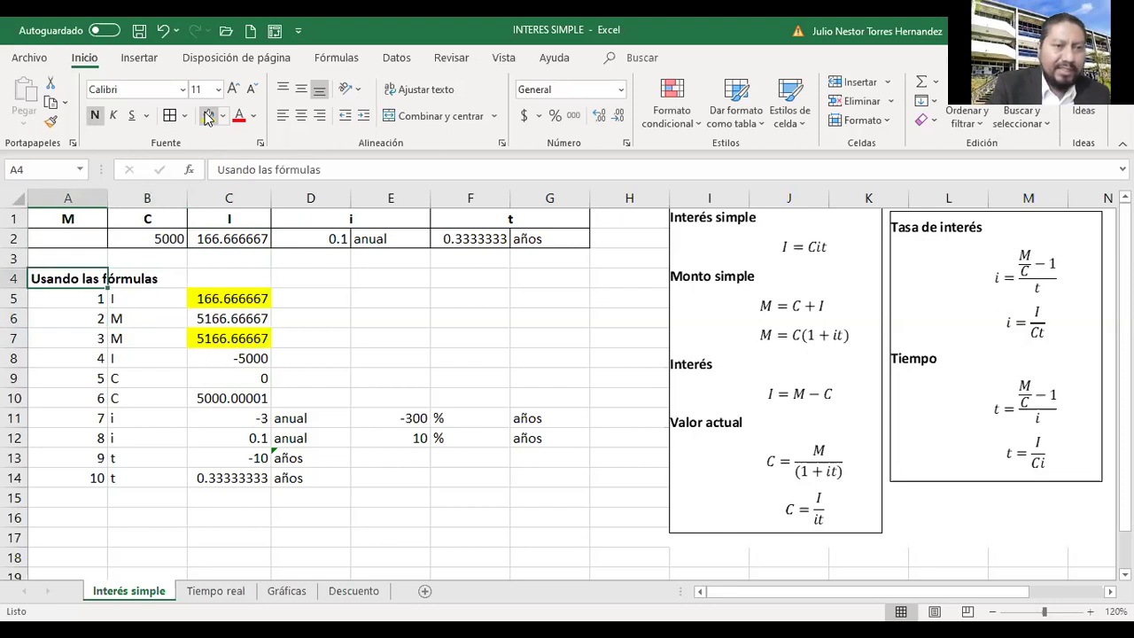
key("Up")
key("Up")
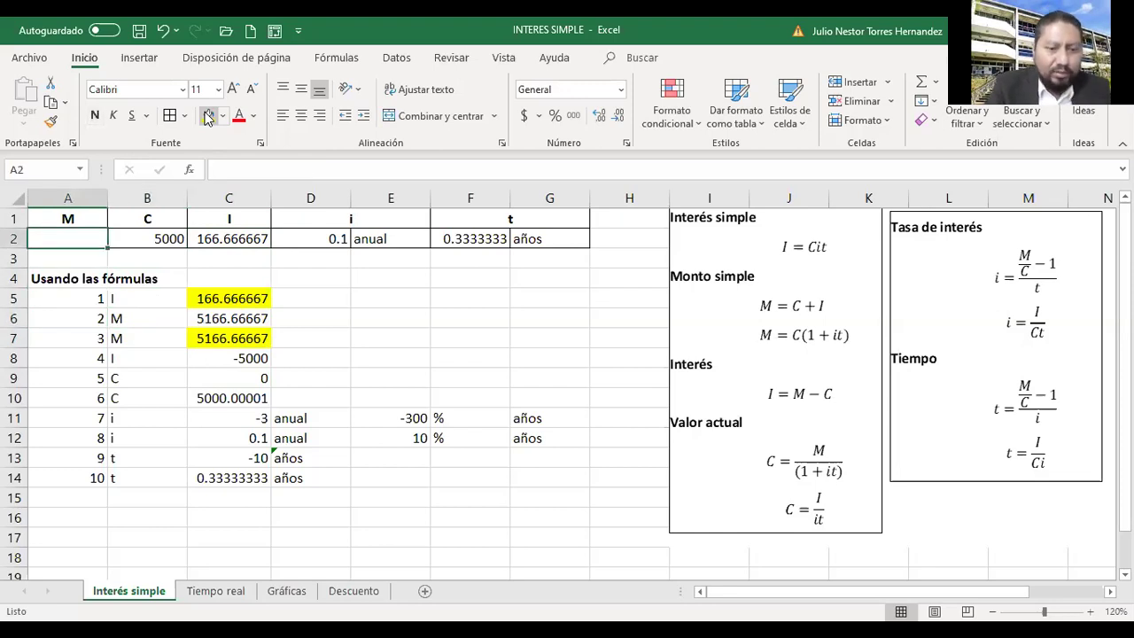
type("5")
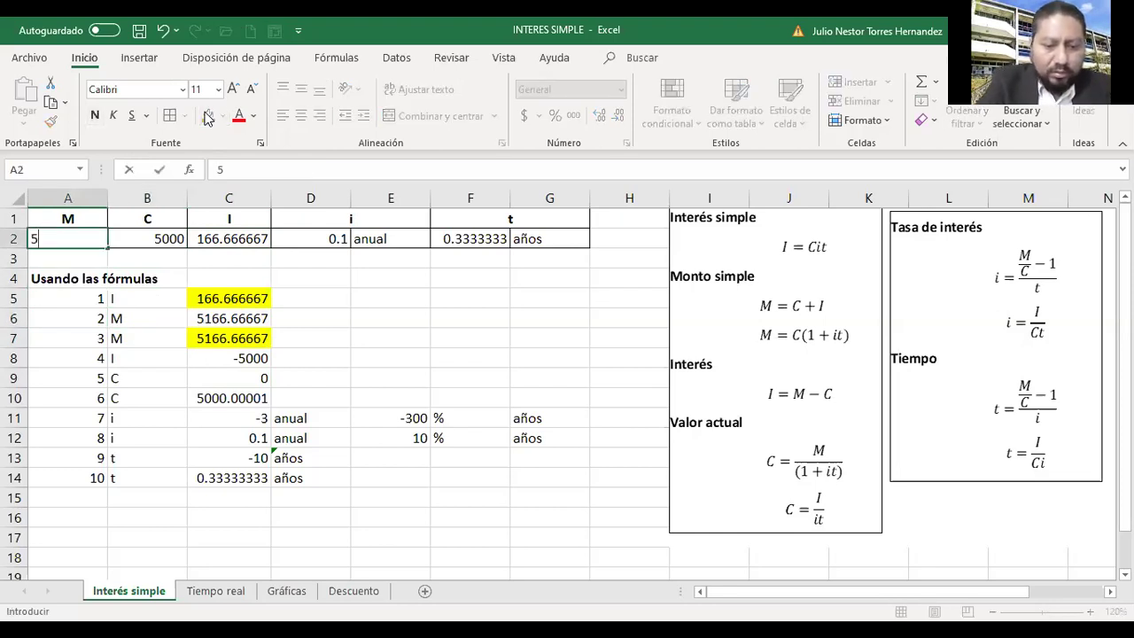
type("166.")
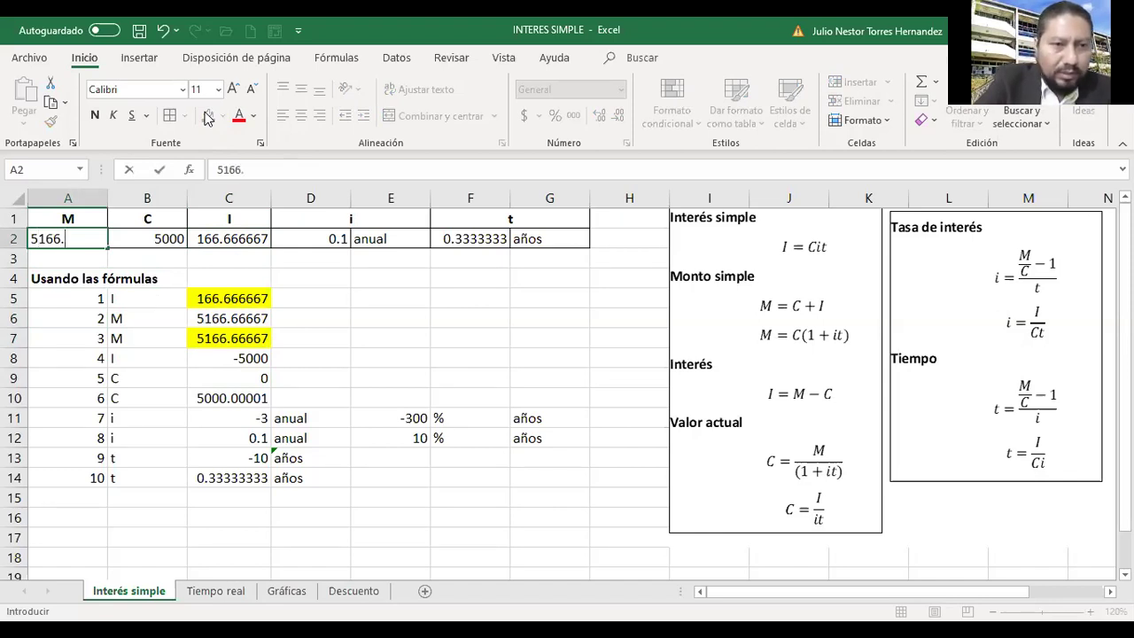
type("66667")
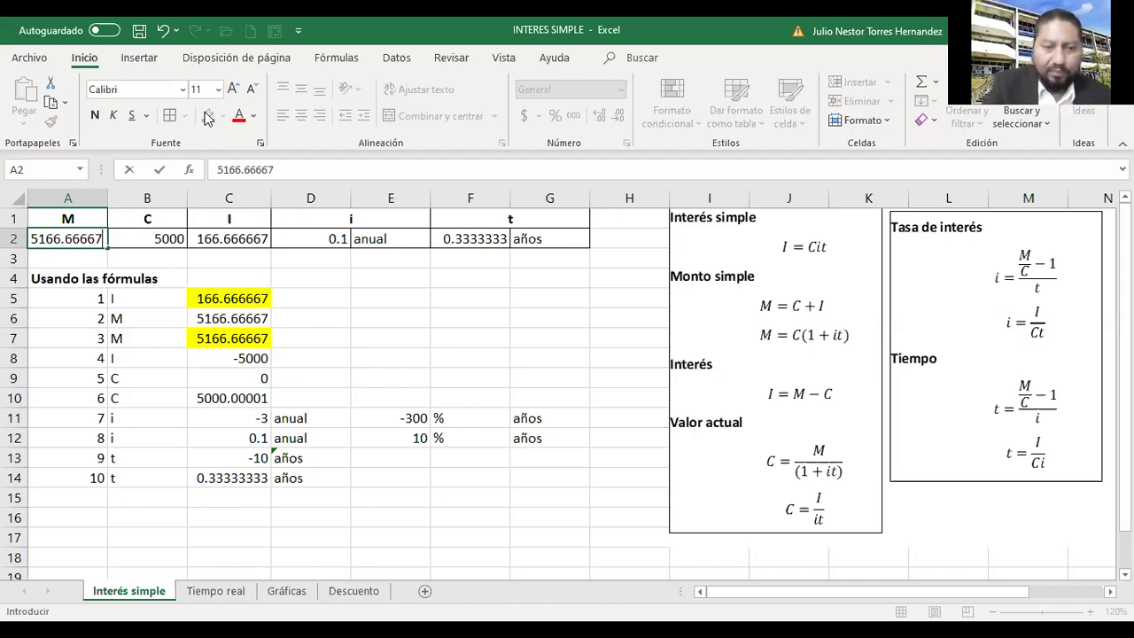
key("Return")
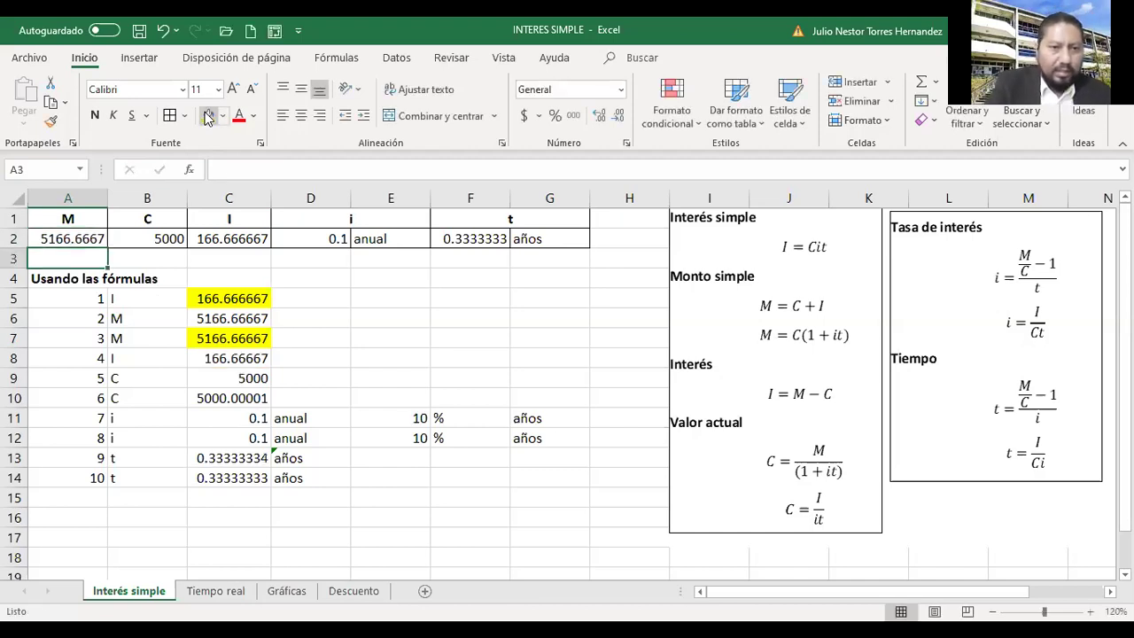
Examine the amount formula in C6 and the interest, capital and rate formulas in C8 through C11 against the inputs in row 2.
key("Down")
key("Down")
key("Down")
key("Down")
key("Down")
key("Right")
key("Right")
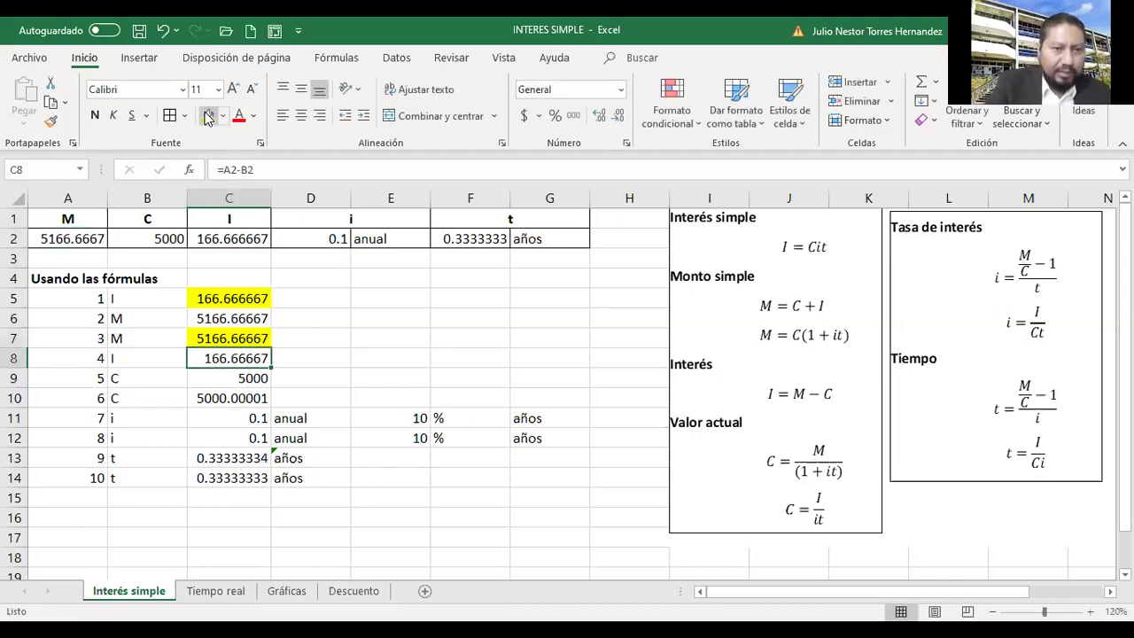
key("Up")
key("Up")
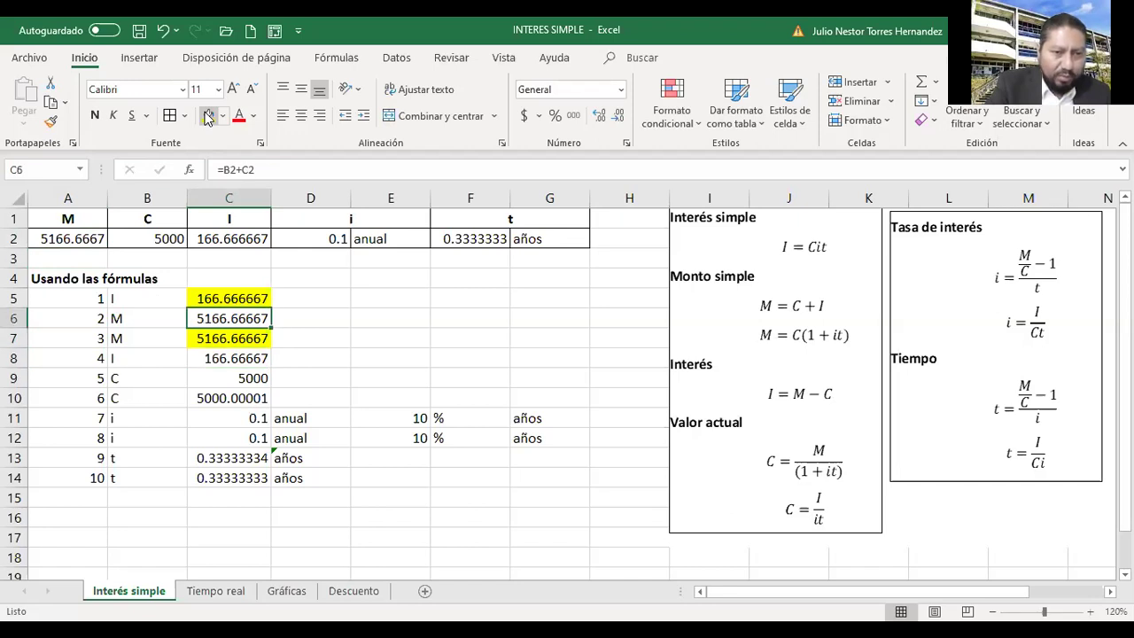
key("Down")
key("Down")
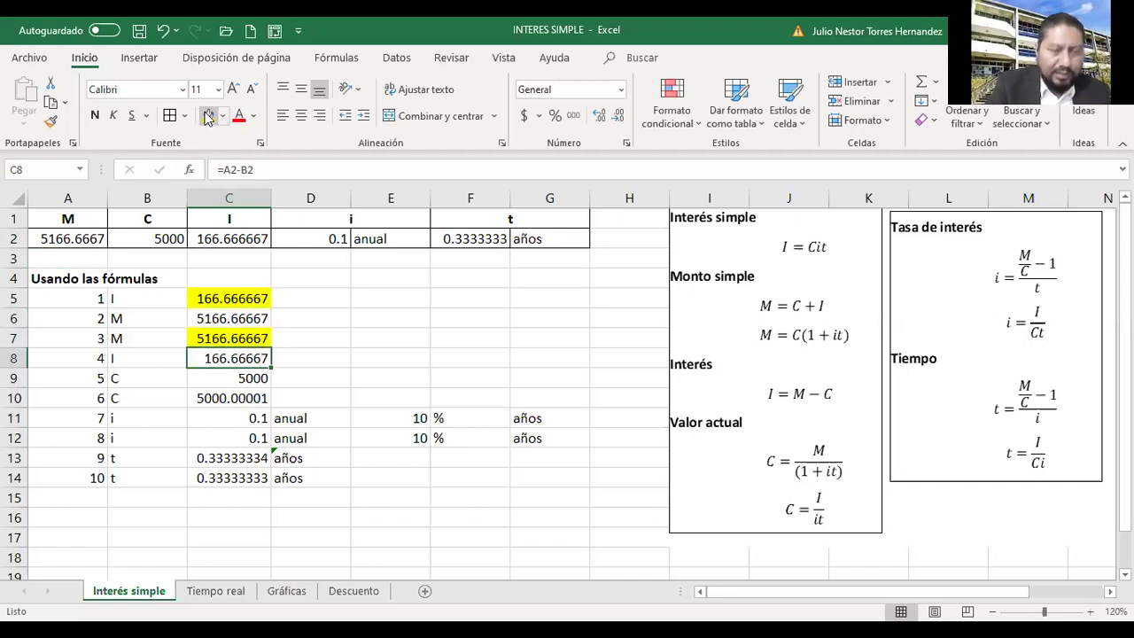
key("Down")
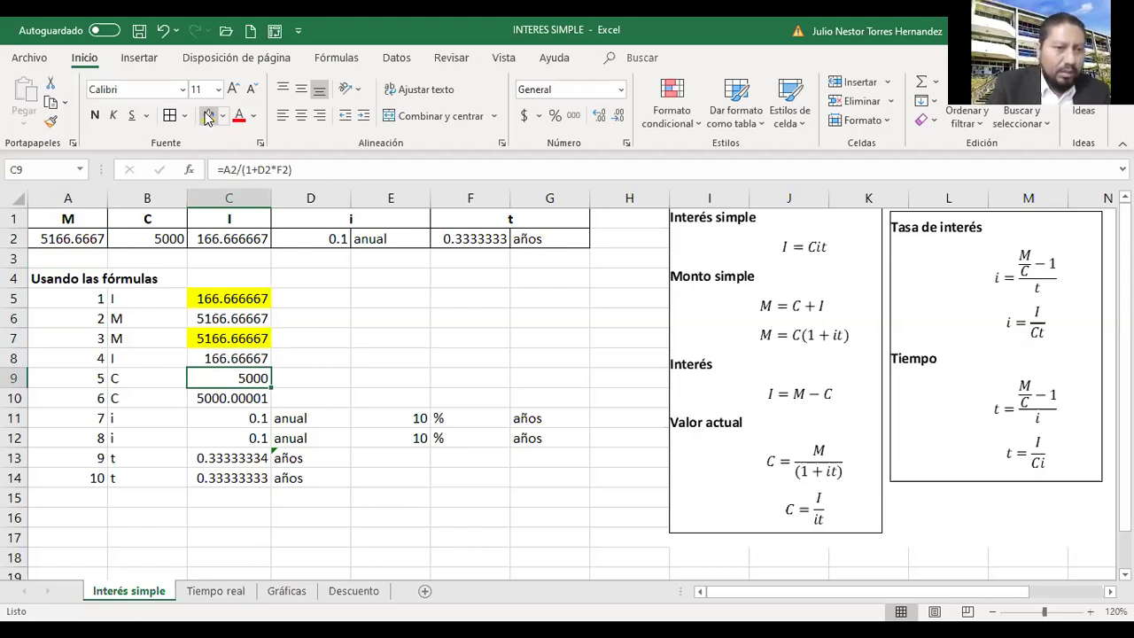
key("Down")
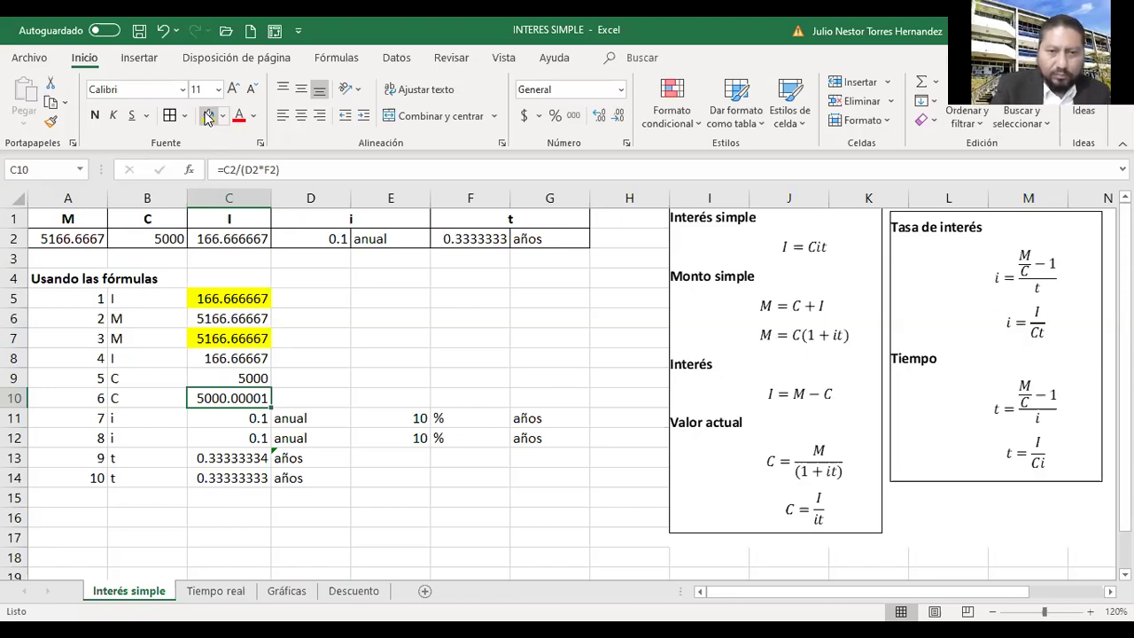
key("Down")
key("Down")
key("Up")
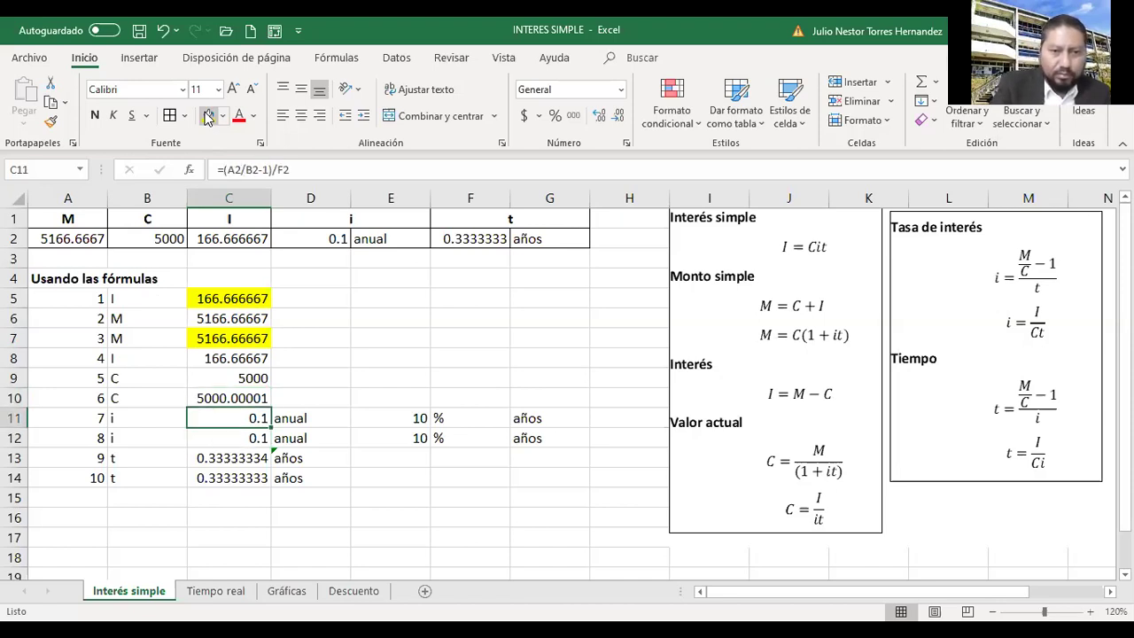
Change the period label in G11 to the formula =D11 so it takes the rate's unit.
key("Down")
key("Right")
key("Right")
key("Right")
key("Right")
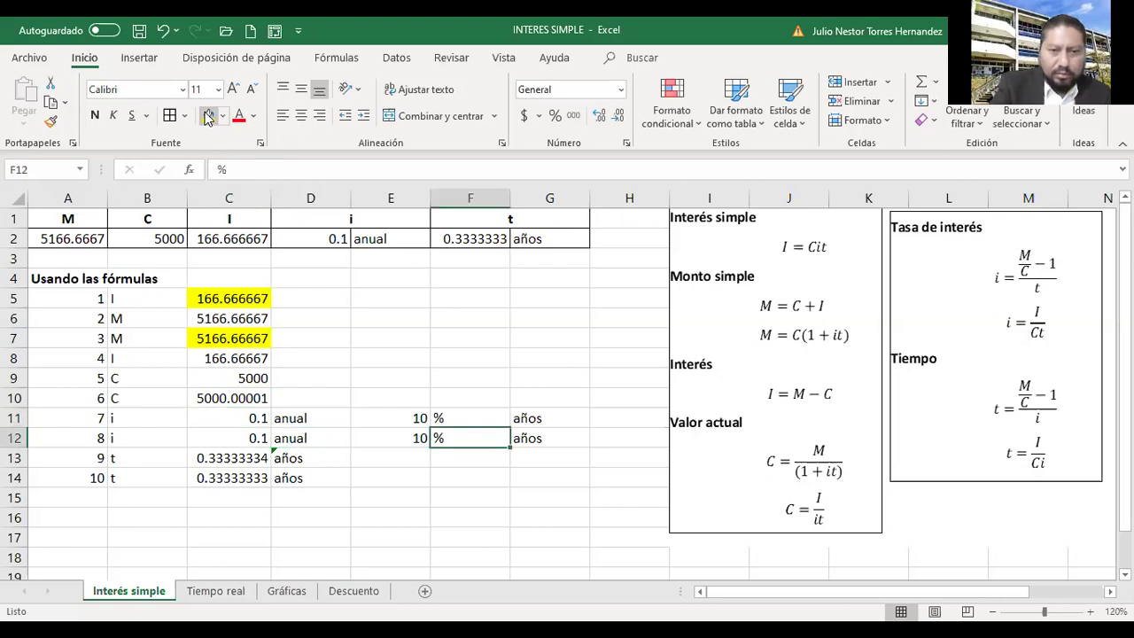
key("Up")
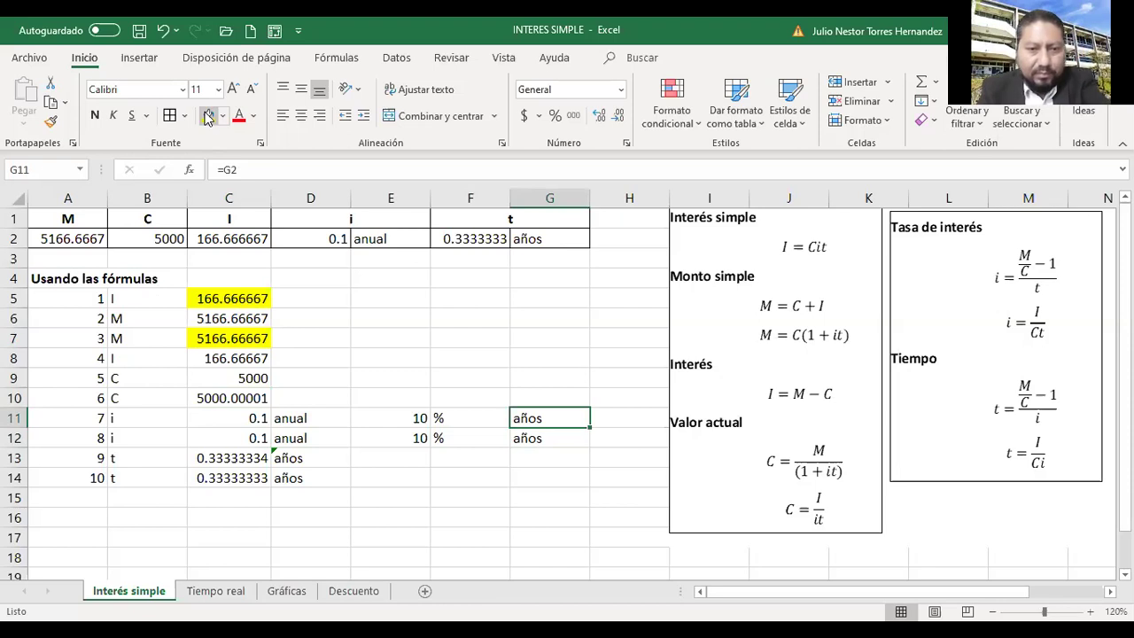
type("=")
key("Left")
key("Left")
key("Left")
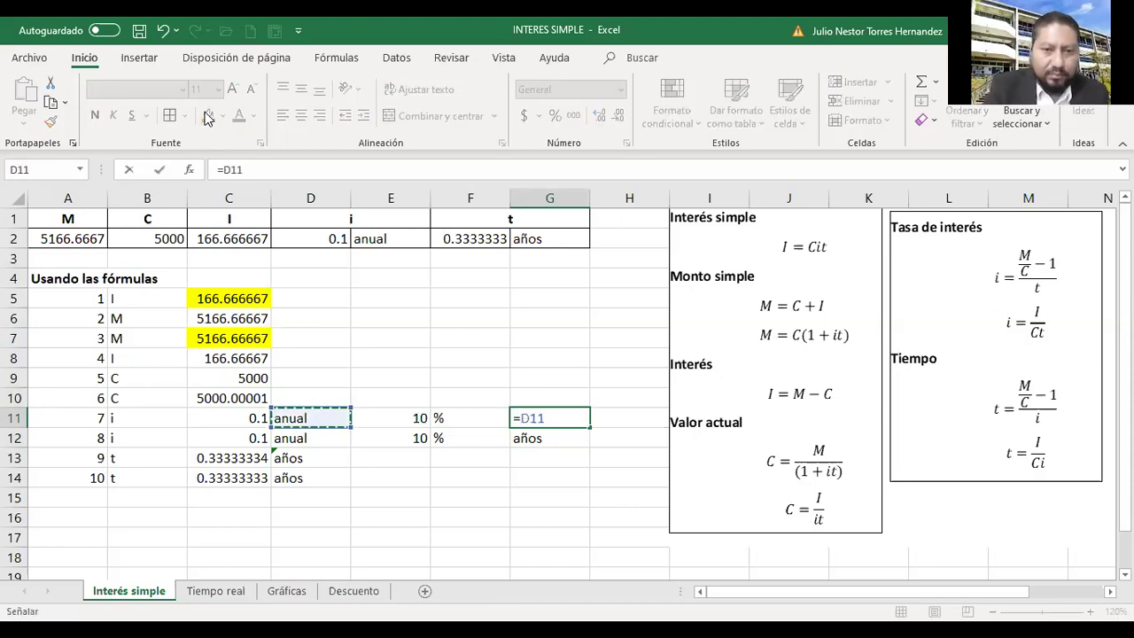
key("Return")
Examine the time formula and its unit in row 13, and return to the interest formula in C8.
key("Down")
key("Left")
key("Left")
key("Left")
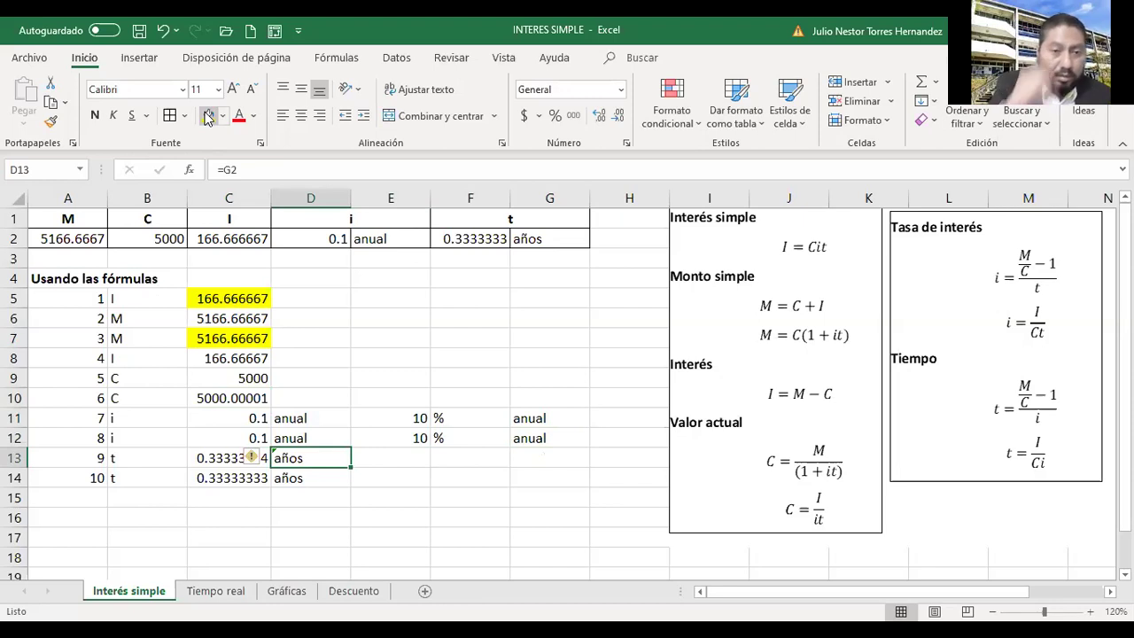
key("Left")
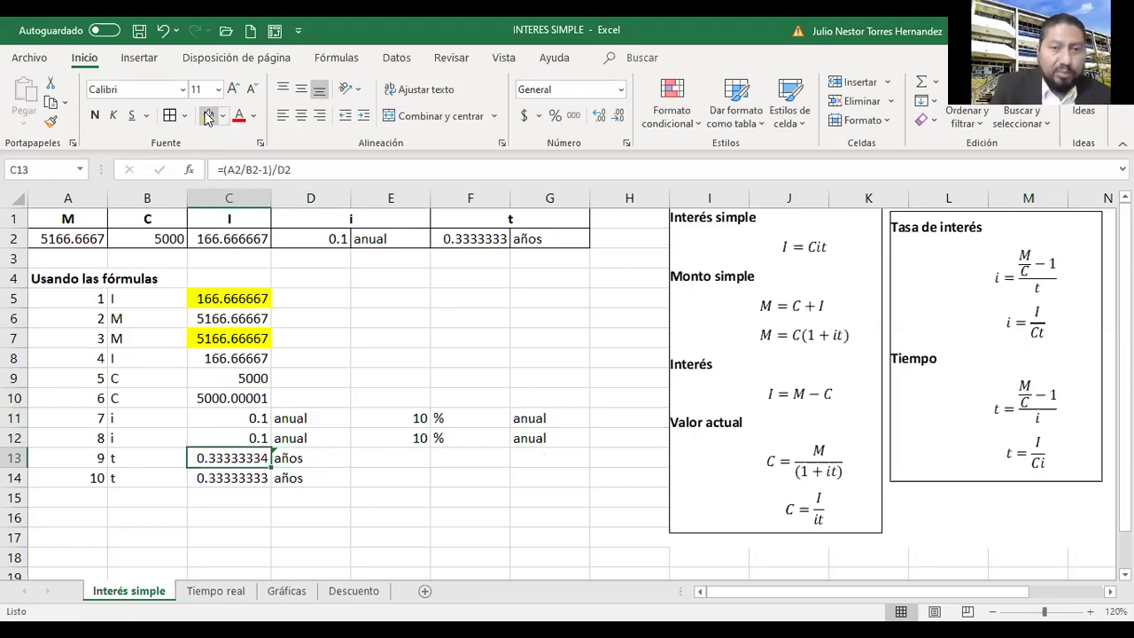
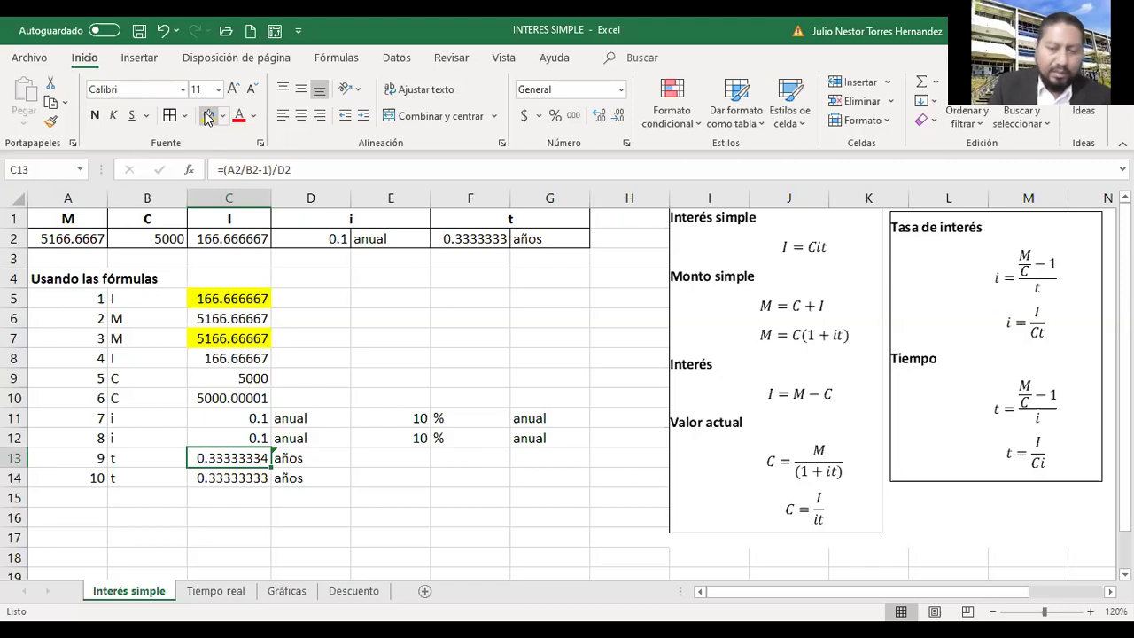
key("Up")
key("Down")
key("Up")
key("Up")
key("Up")
key("Up")
key("Up")
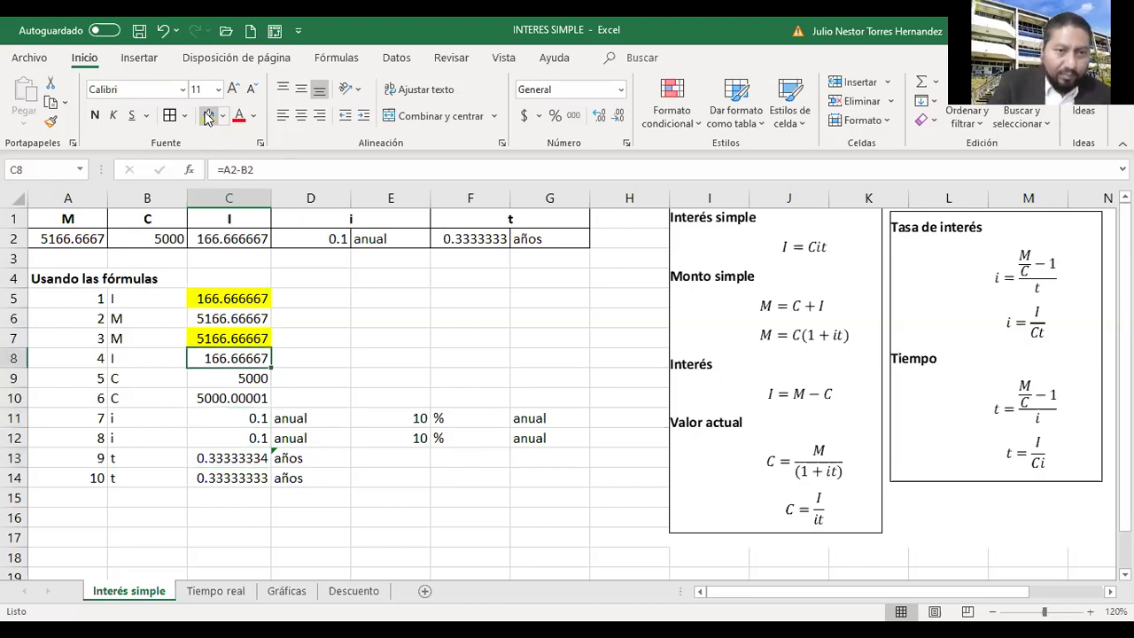
Review the rate, capital, amount and interest formulas in C11, C10, C6 and C5.
key("Down")
key("Down")
key("Down")
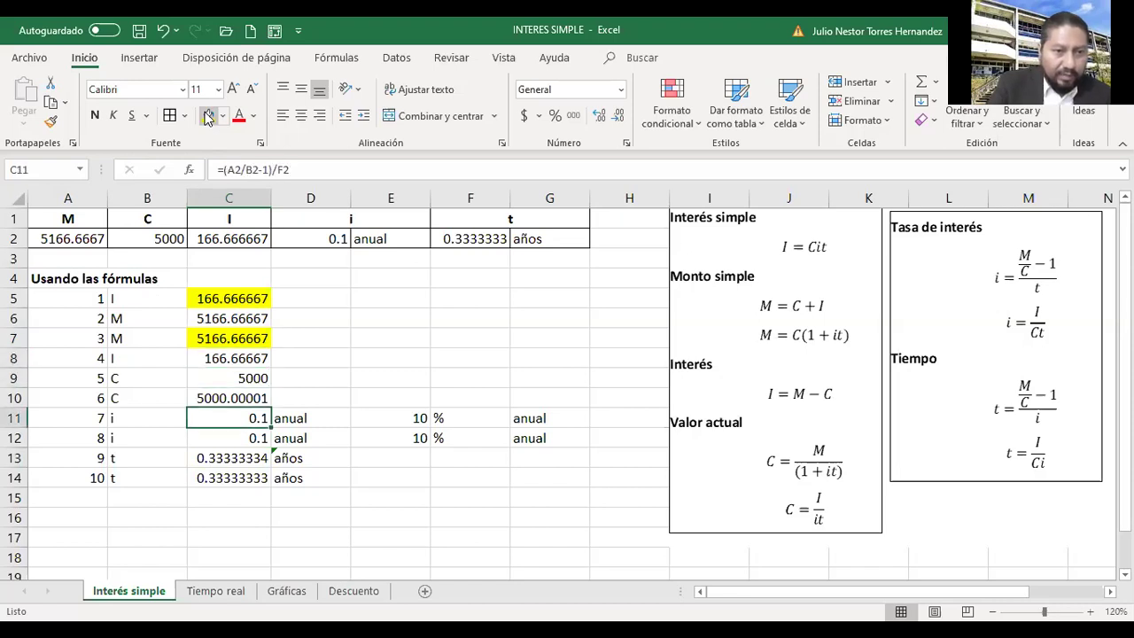
key("Up")
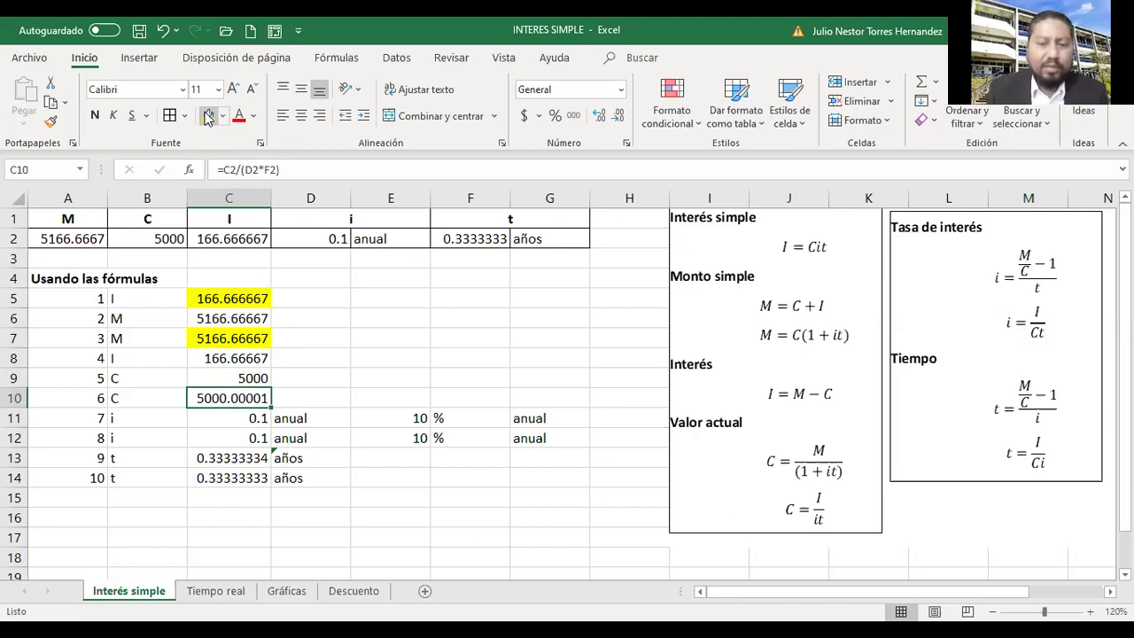
key("Up")
key("Up")
key("Up")
key("Up")
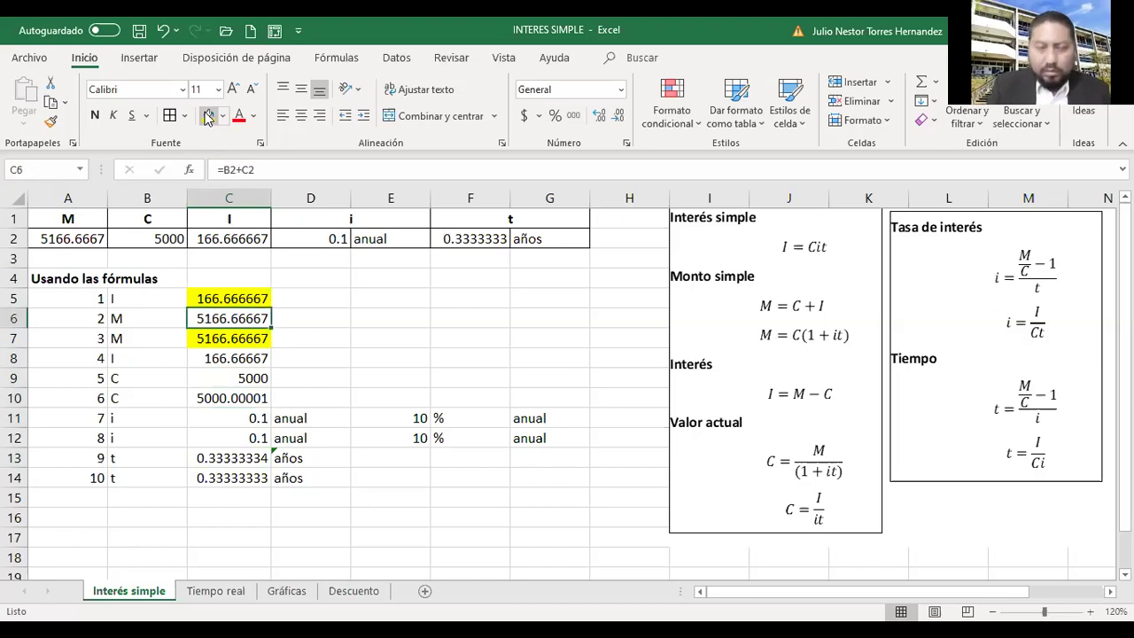
key("Up")
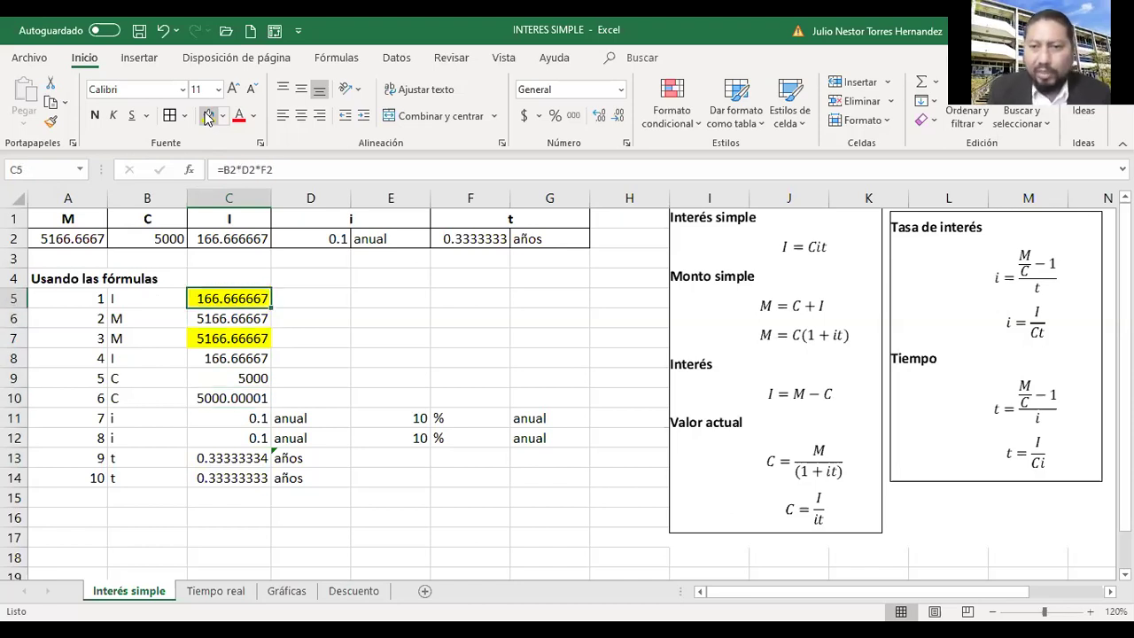
Clear the amount, capital, interest and rate inputs in A2:D2 and the time input in F2.
key("Up")
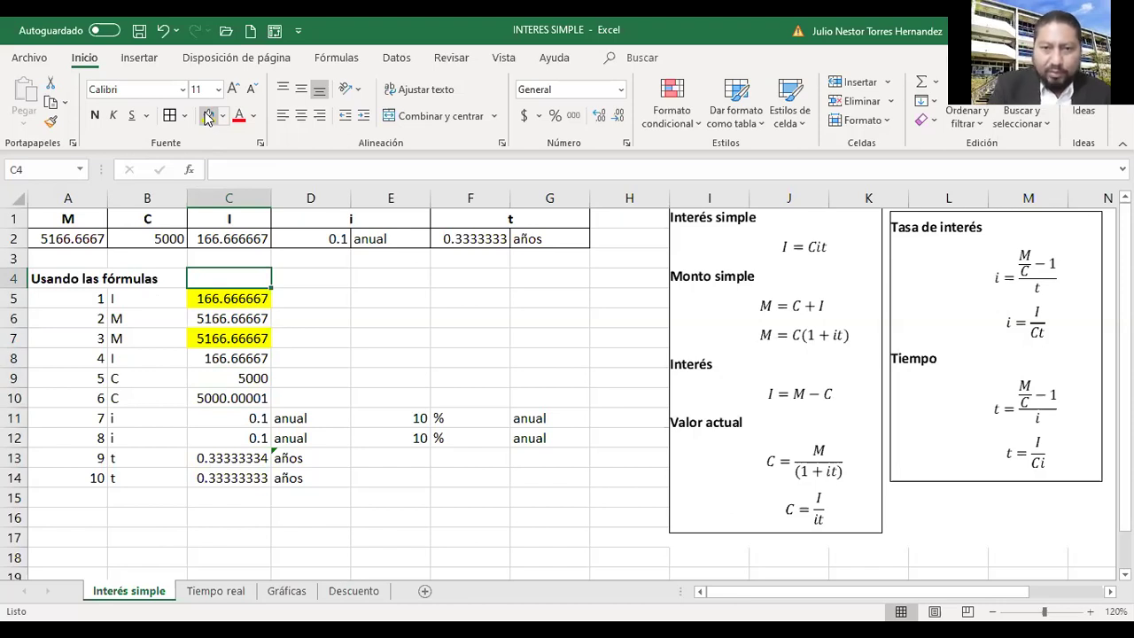
key("Up")
key("Up")
key("Right")
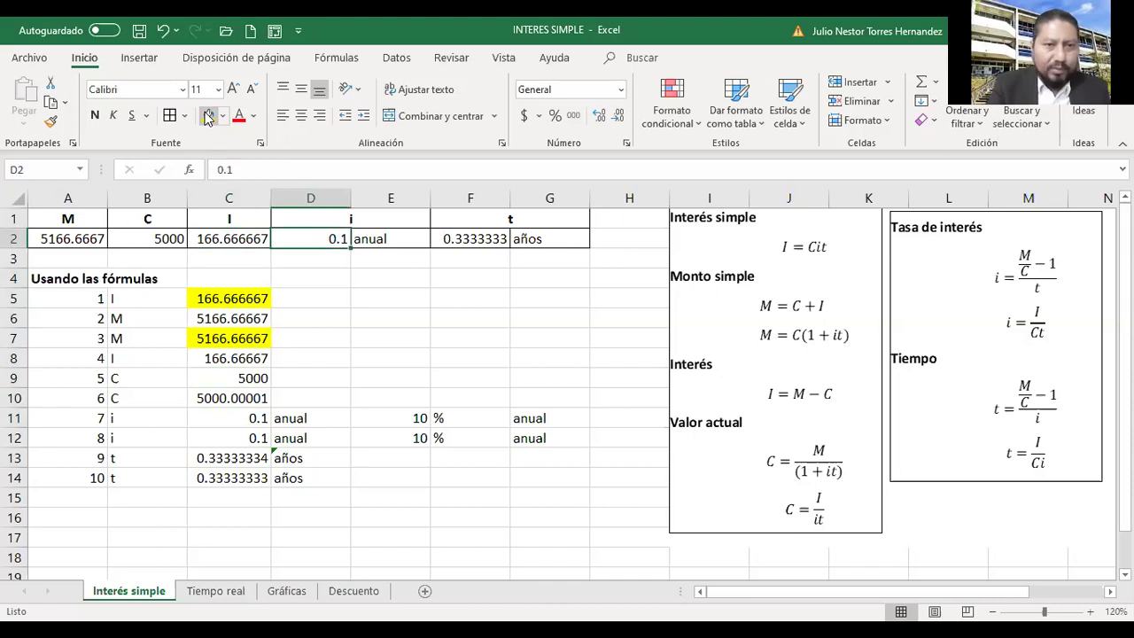
key("shift+Left")
key("shift+Left")
key("shift+Left")
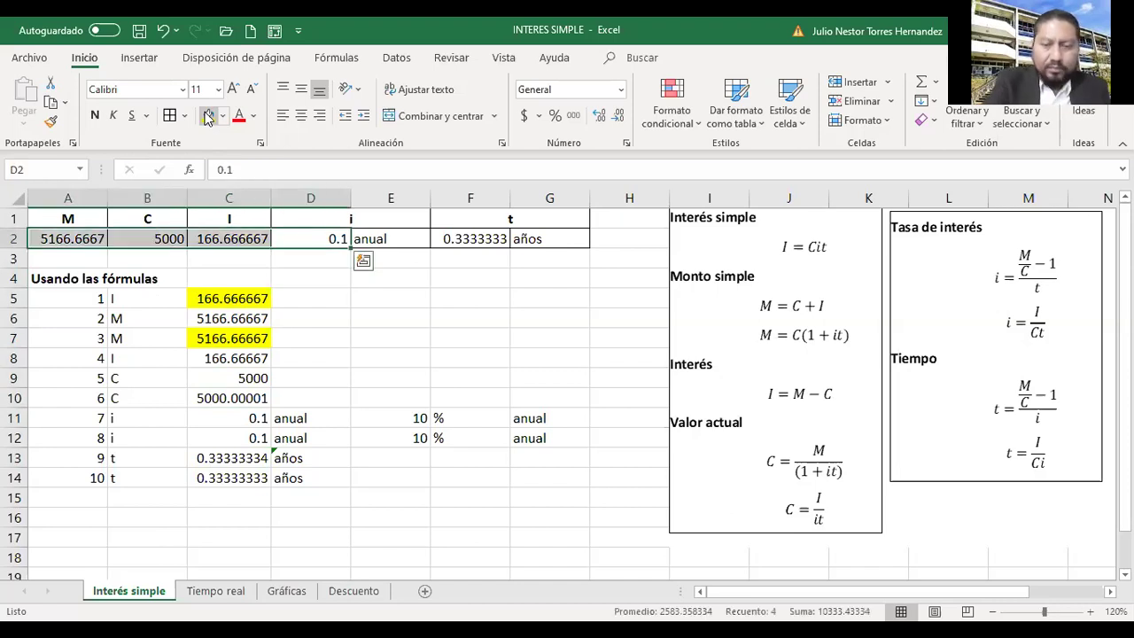
key("Delete")
key("Right")
key("Right")
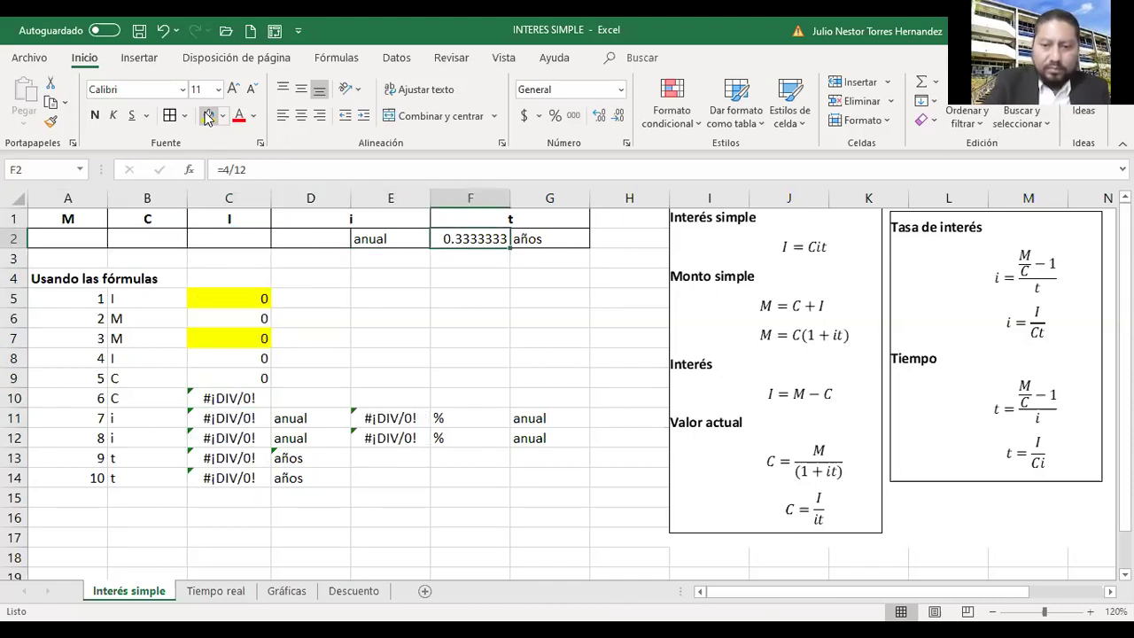
key("Delete")
key("Left")
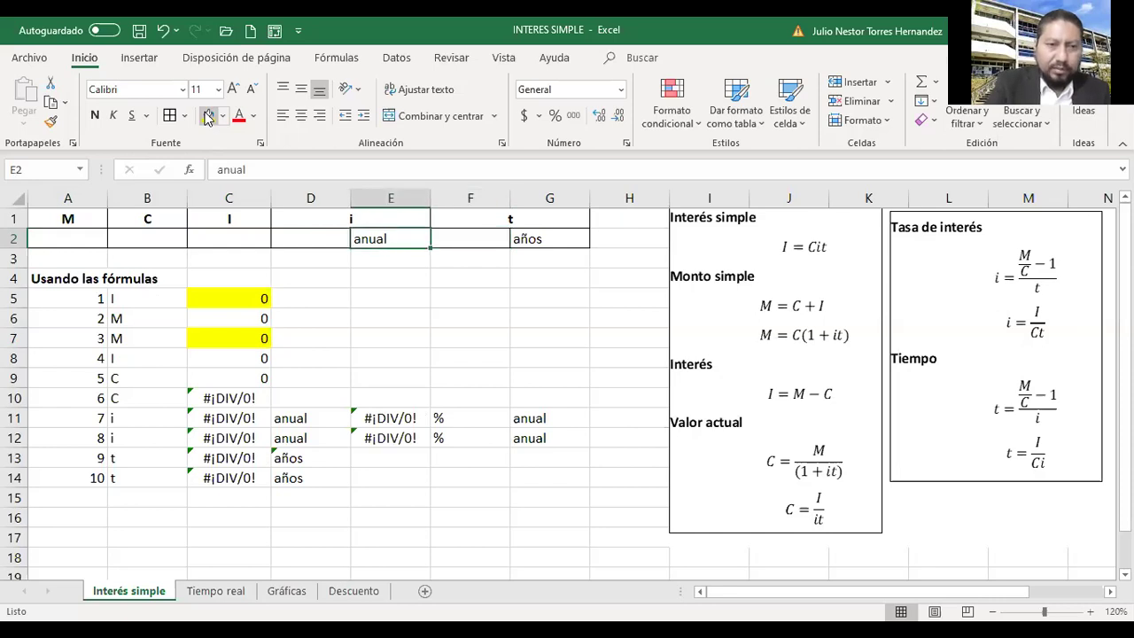
Remove the yellow fill from the formula results in C5:C7.
key("Left")
key("Left")
key("Left")
key("Right")
key("Down")
key("Down")
key("Down")
key("Down")
key("Up")
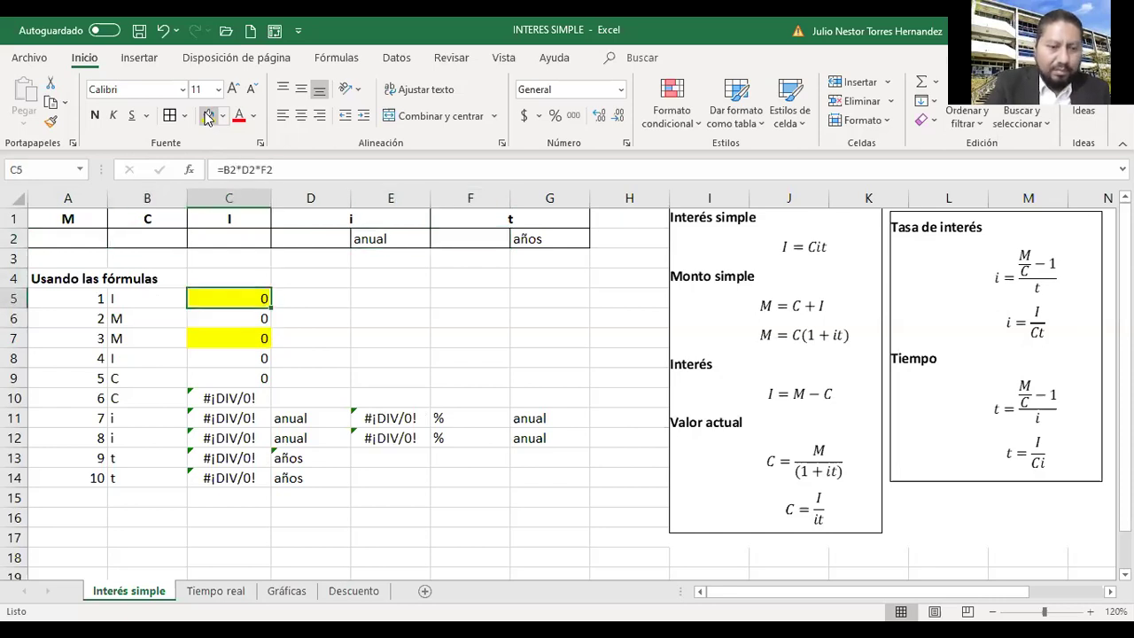
key("shift+Down")
key("shift+Down")
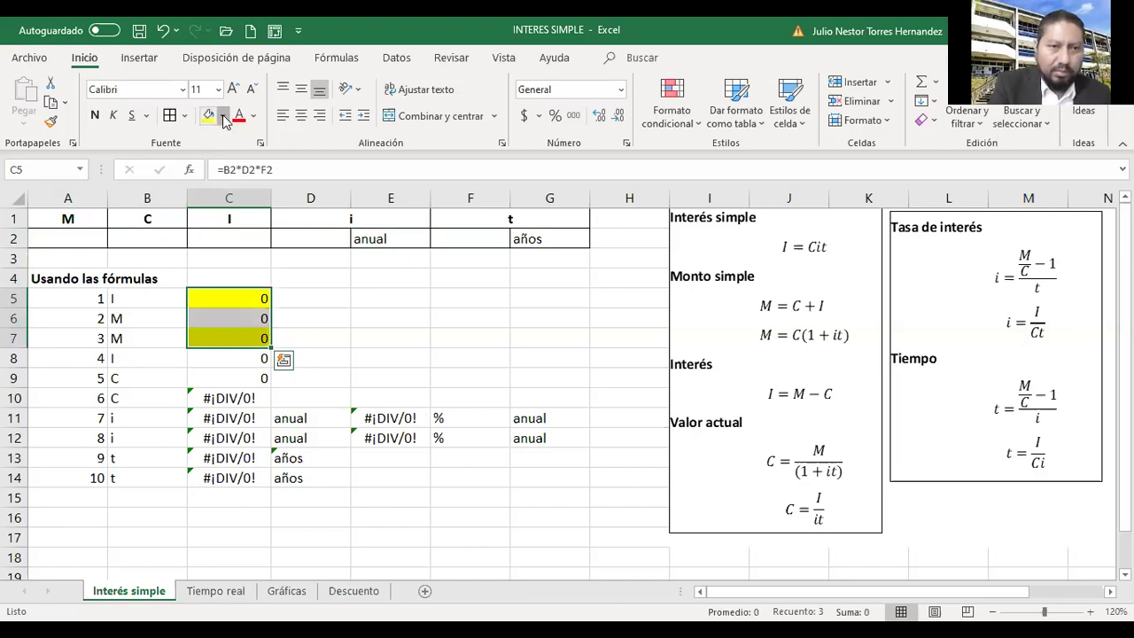
Enter 245 as the interest (I) in C2 and .12 as the annual rate (i) in D2.
left_click(247, 298)
key("Up")
key("Up")
key("Up")
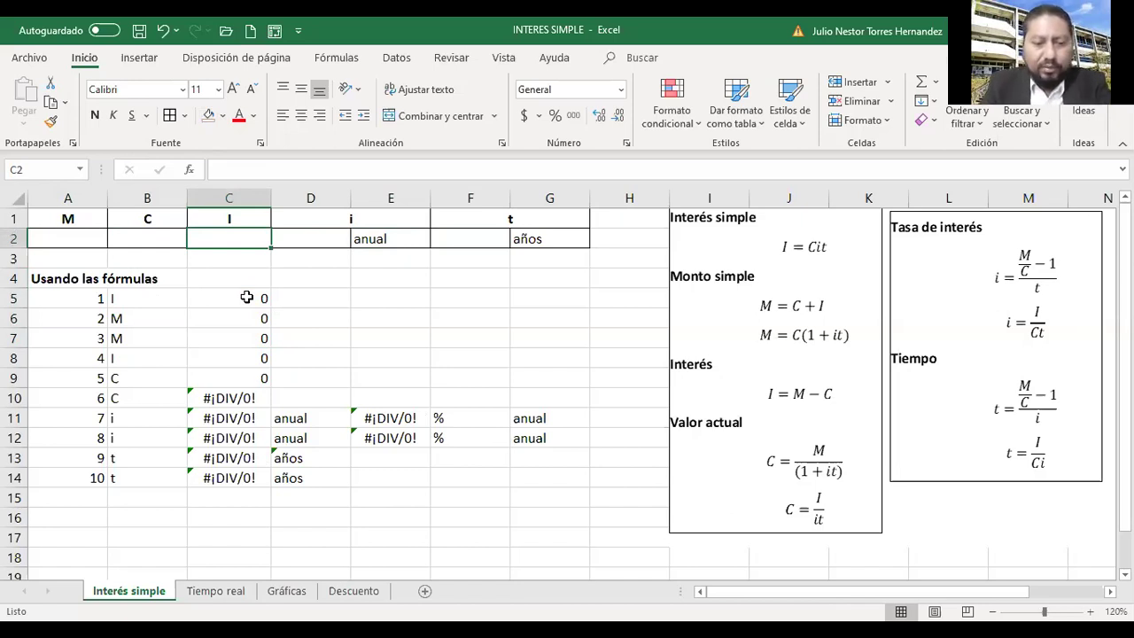
type("245")
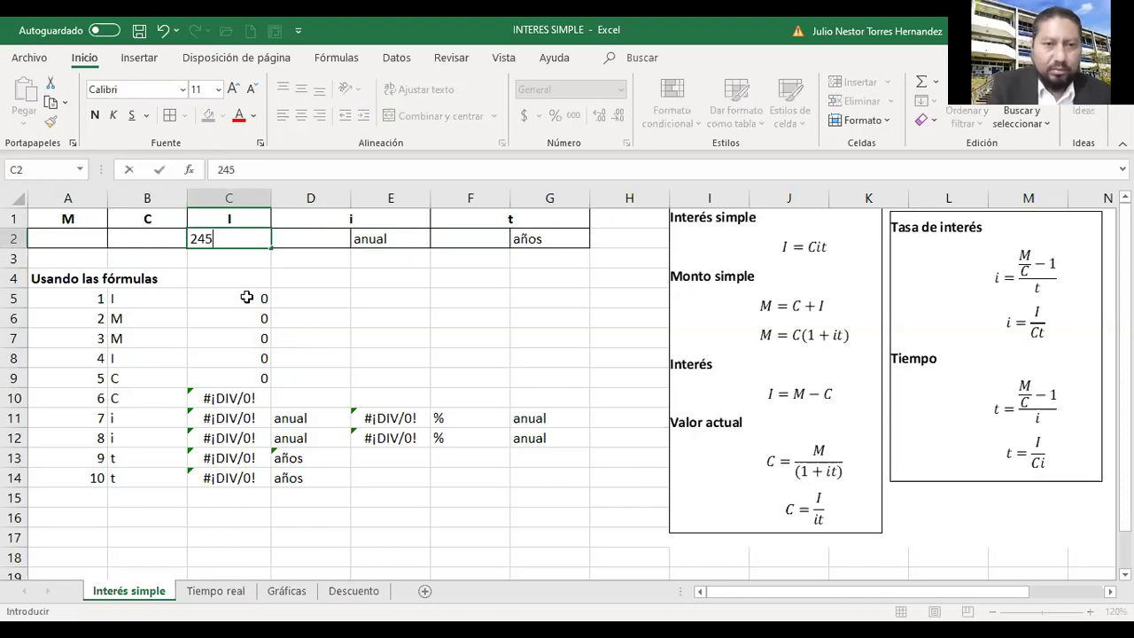
key("Tab")
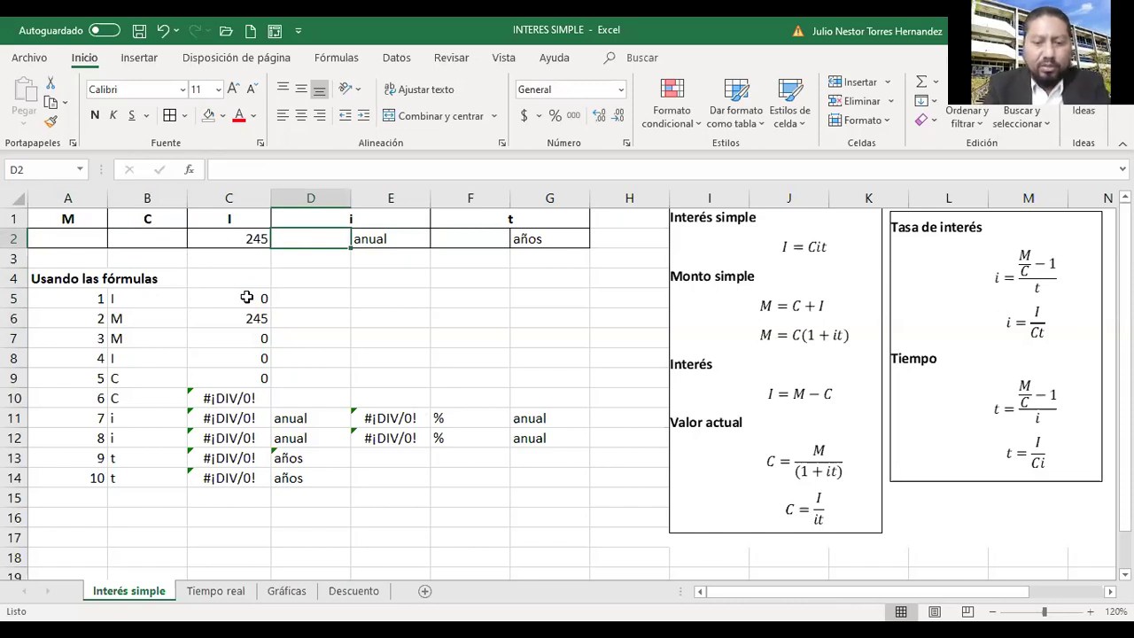
type(".12")
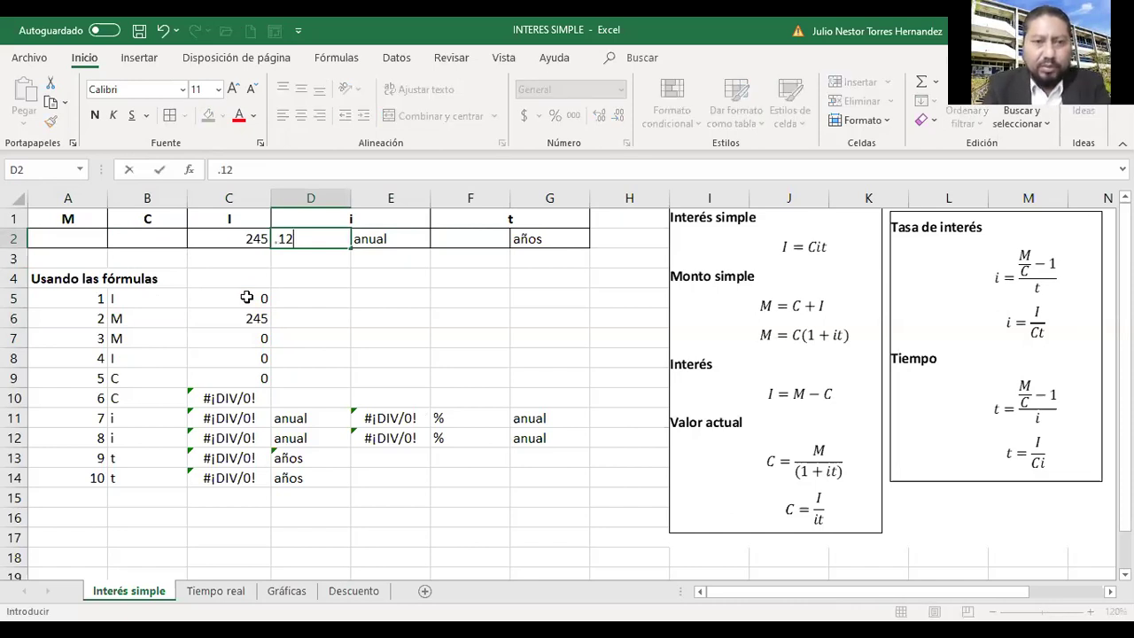
key("Tab")
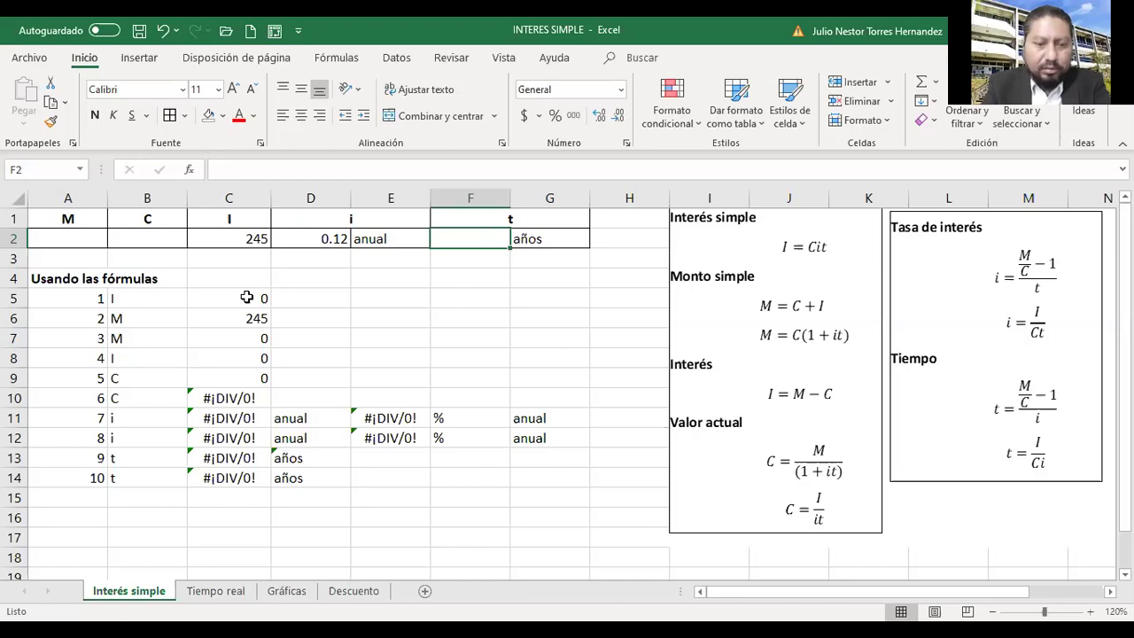
Enter 4 years as the time (t) in F2.
type("4")
key("Return")
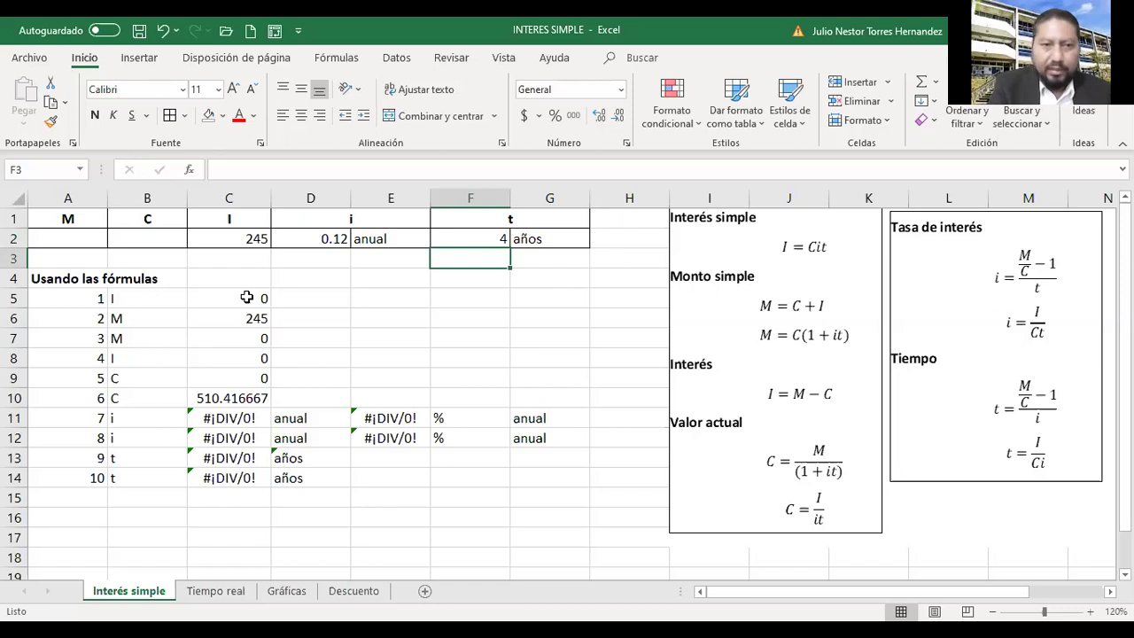
Compare the two capital (C) formulas in C9 and C10 to see which one uses the known interest, rate and time.
key("Left")
key("Left")
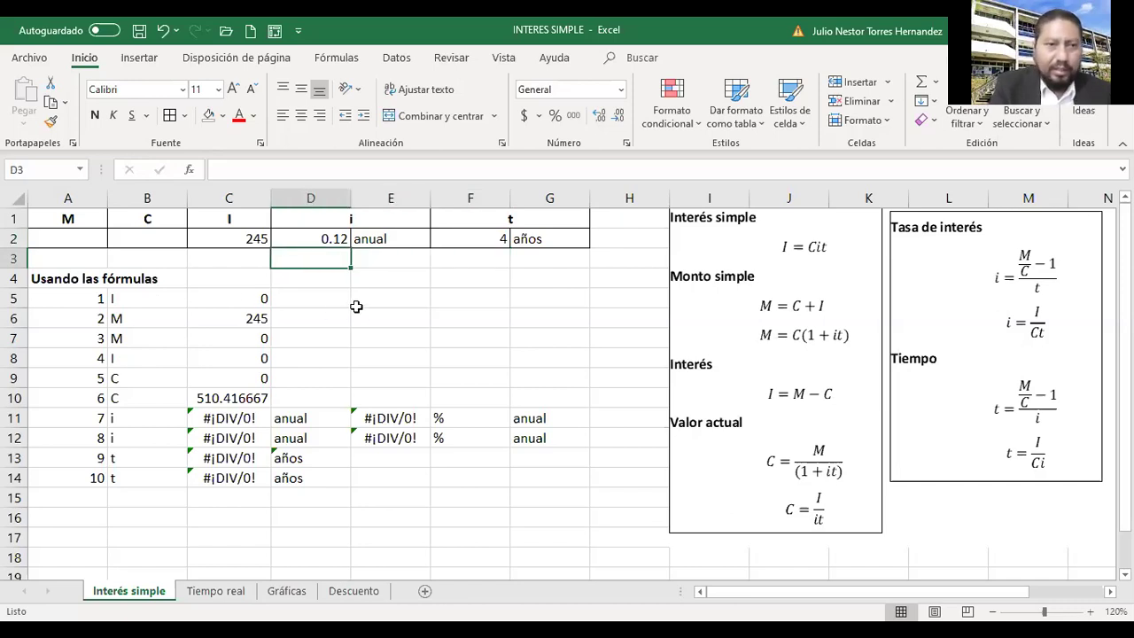
key("Left")
key("Left")
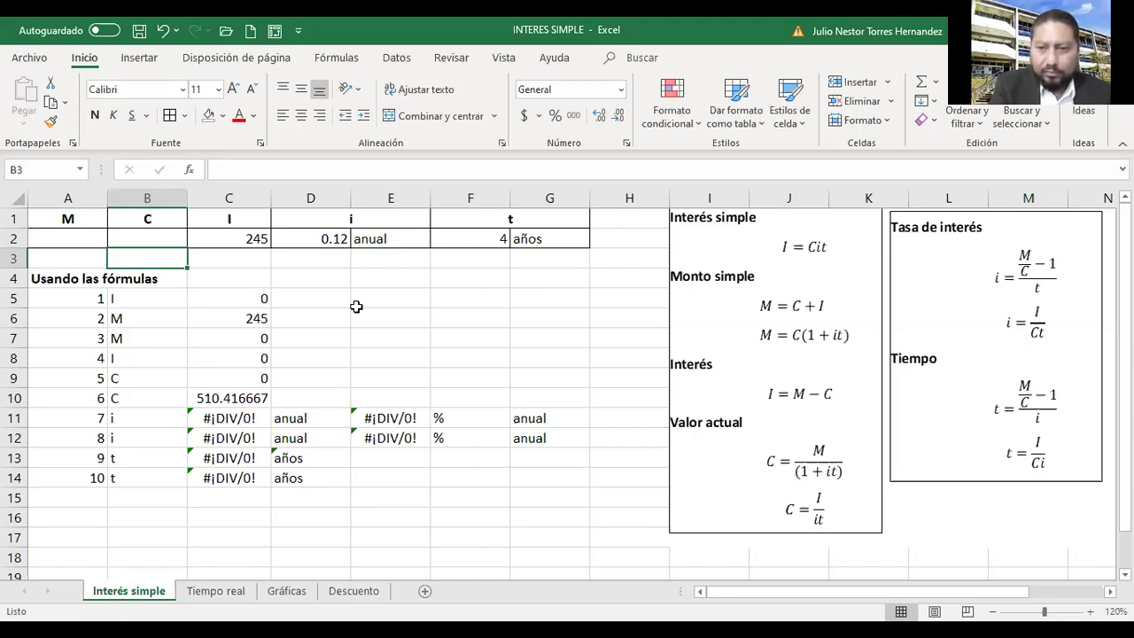
key("Up")
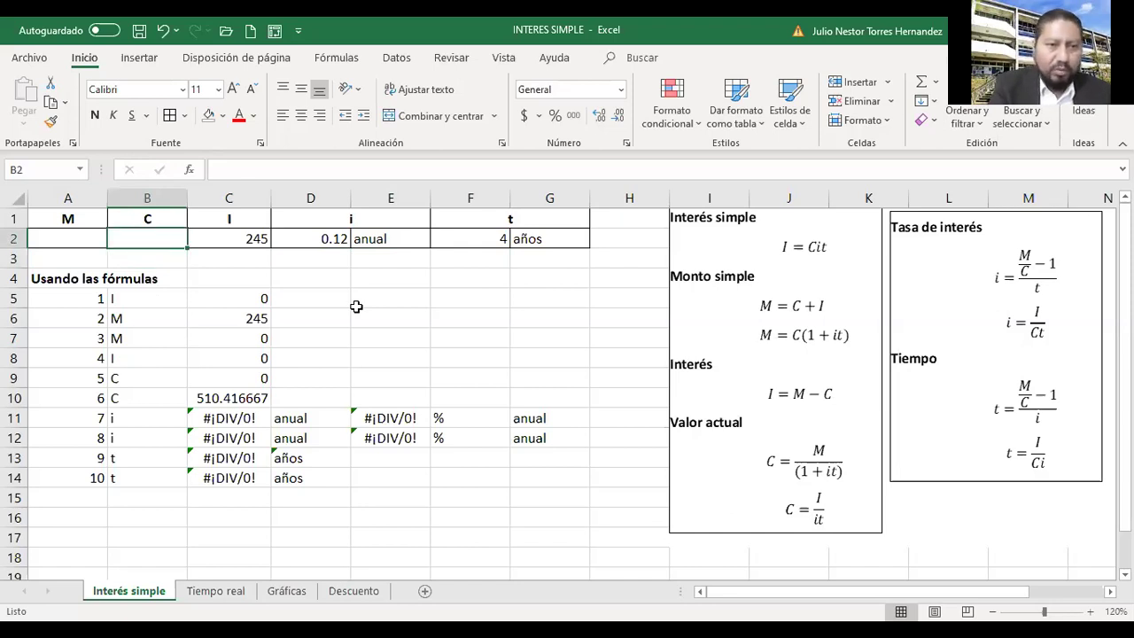
key("Left")
key("Down")
key("Down")
key("Down")
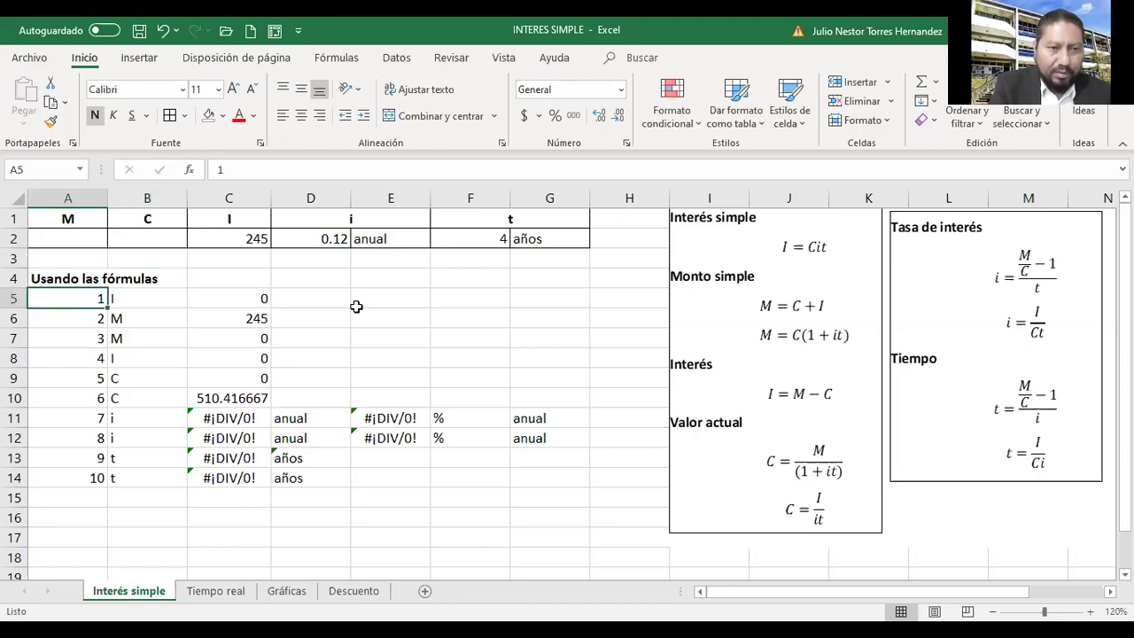
key("Down")
key("Down")
key("Down")
key("Down")
key("Down")
key("Up")
key("Right")
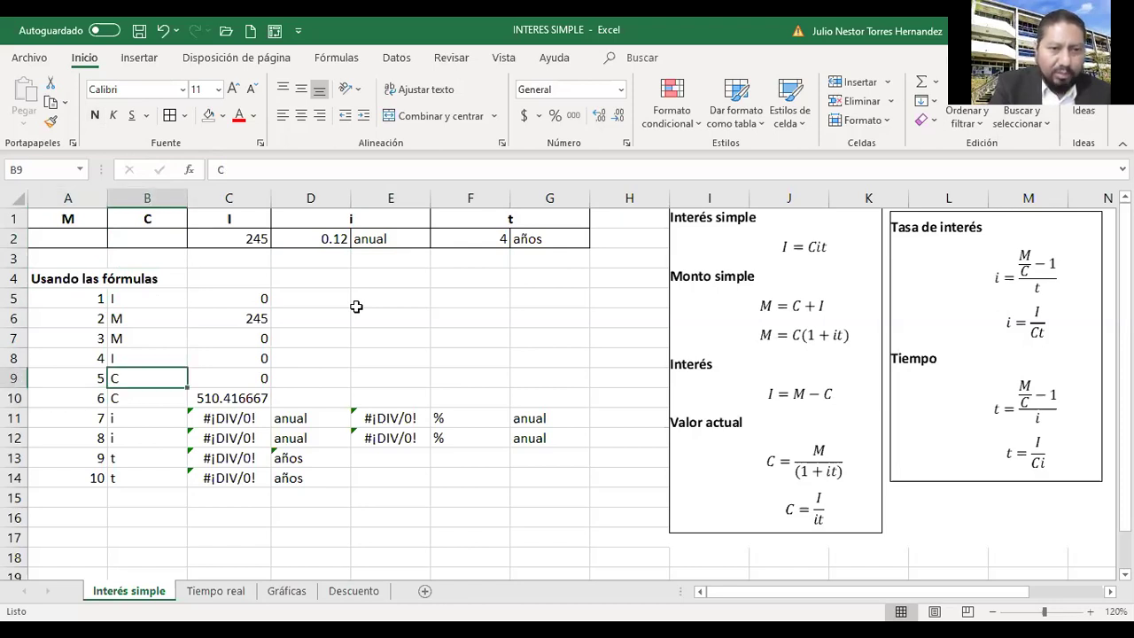
key("Right")
key("Down")
key("Up")
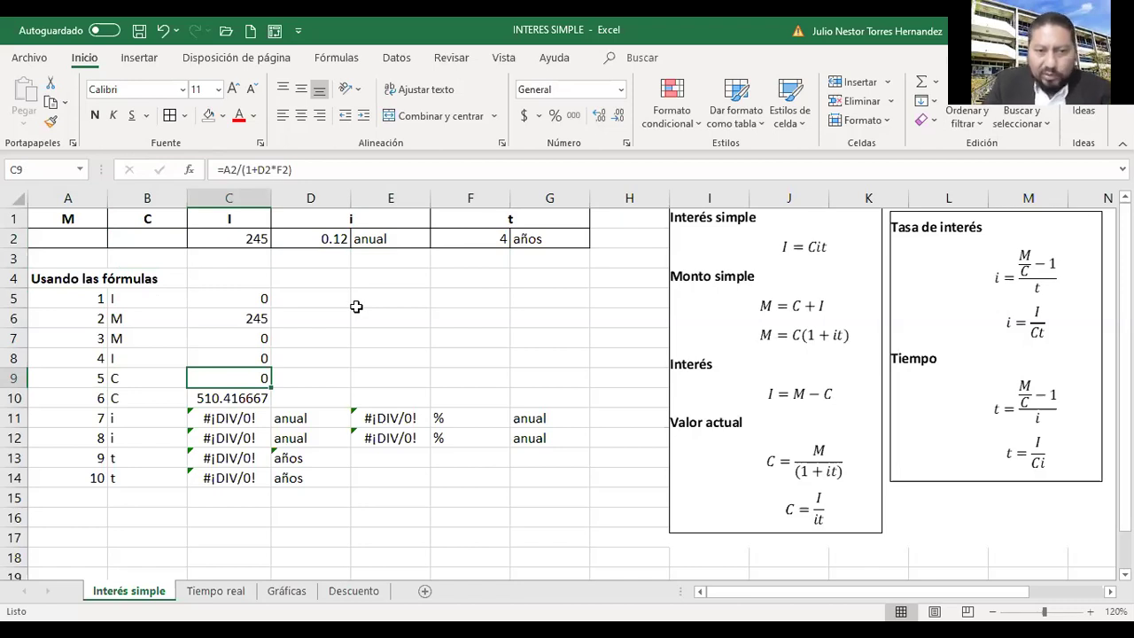
key("Down")
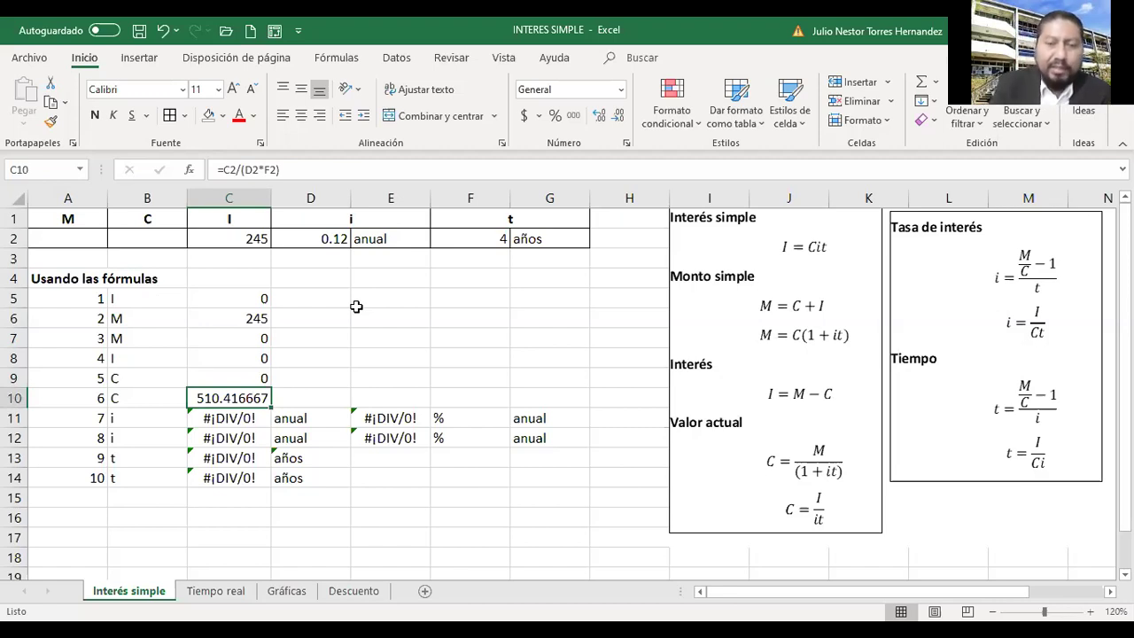
key("Up")
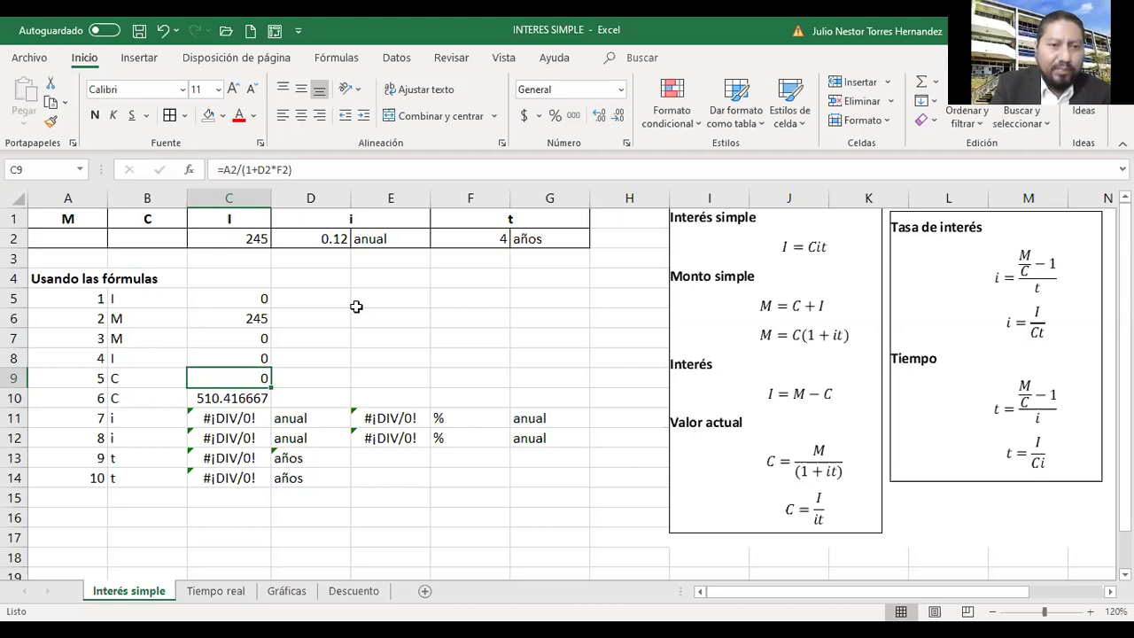
Highlight the capital result in C10 with a yellow fill.
key("Down")
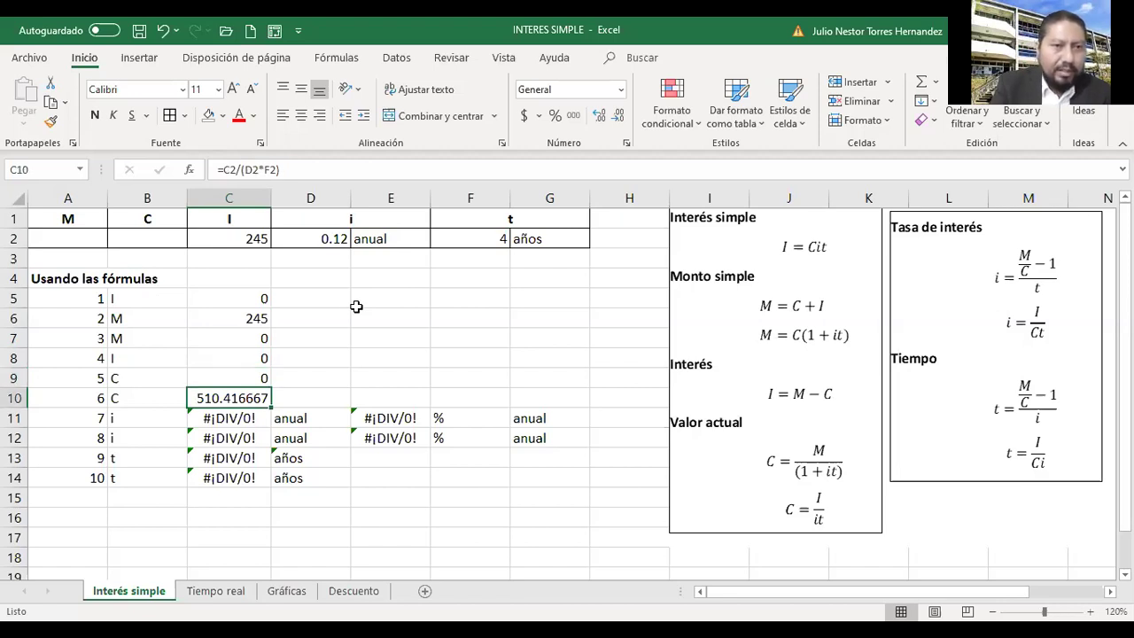
left_click(222, 118)
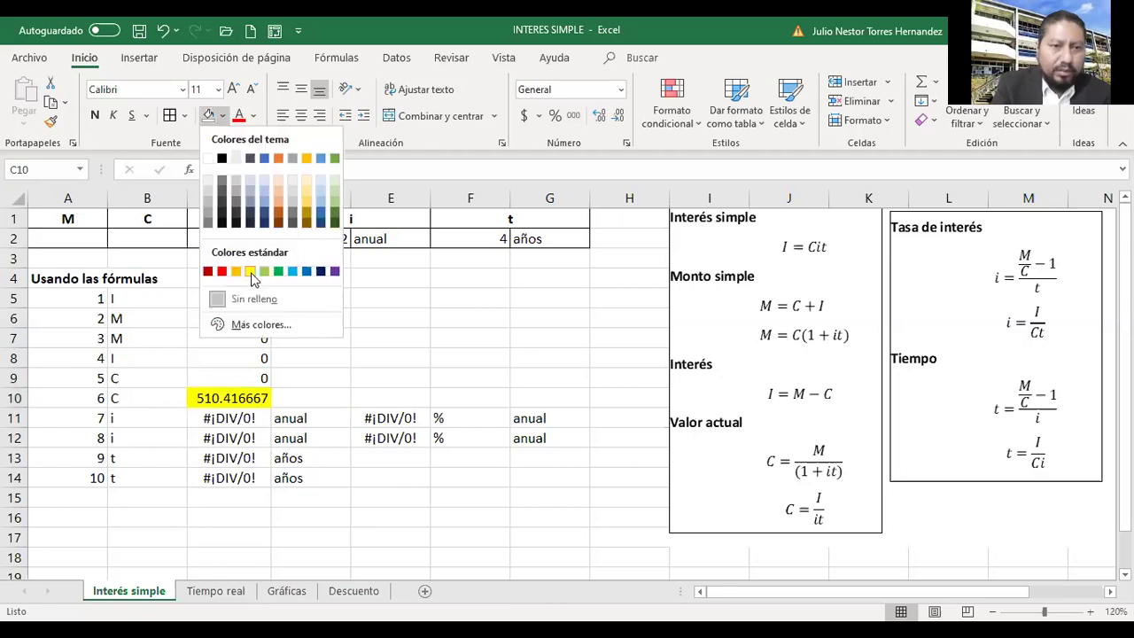
left_click(251, 271)
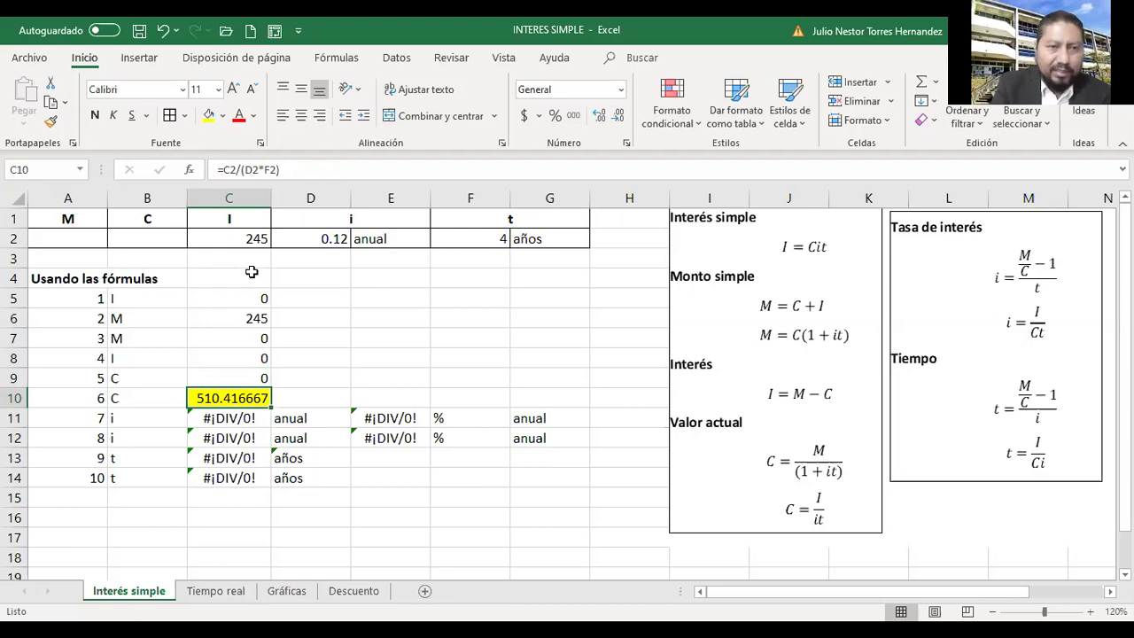
Enter 510.416667 as the capital (C) in B2.
key("Up")
key("Up")
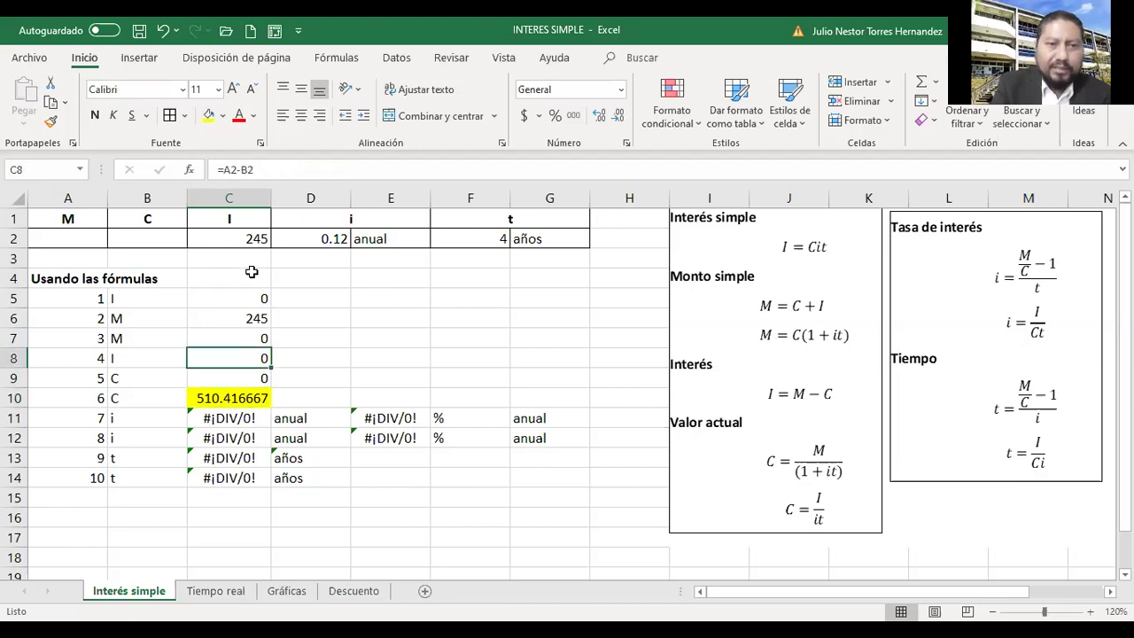
key("Up")
key("Up")
key("Up")
key("Up")
key("Up")
key("Up")
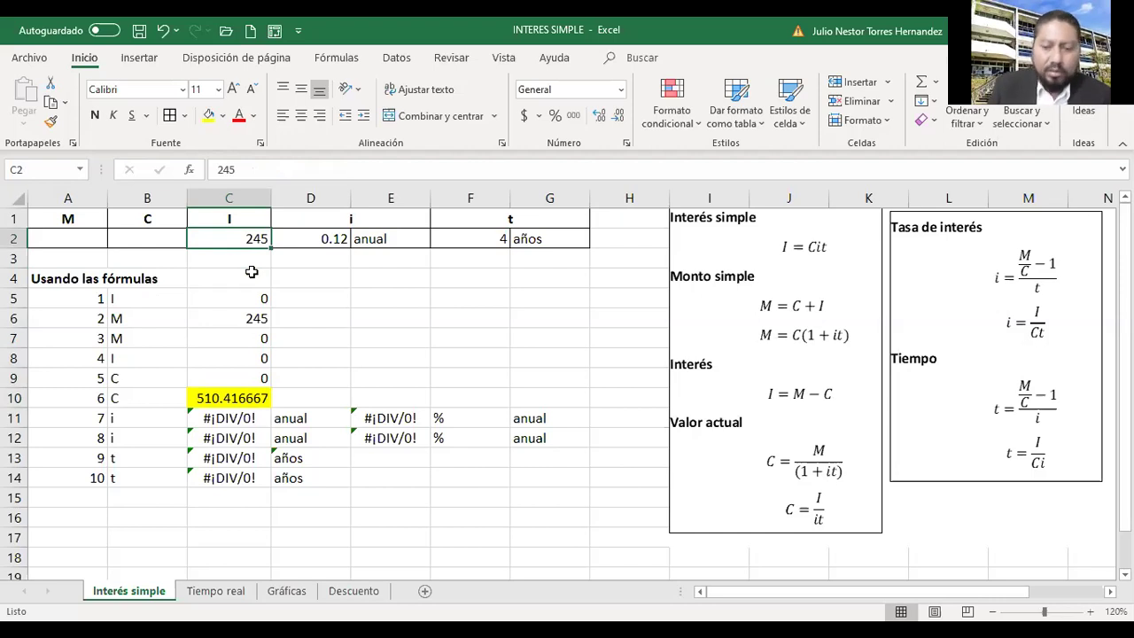
key("Left")
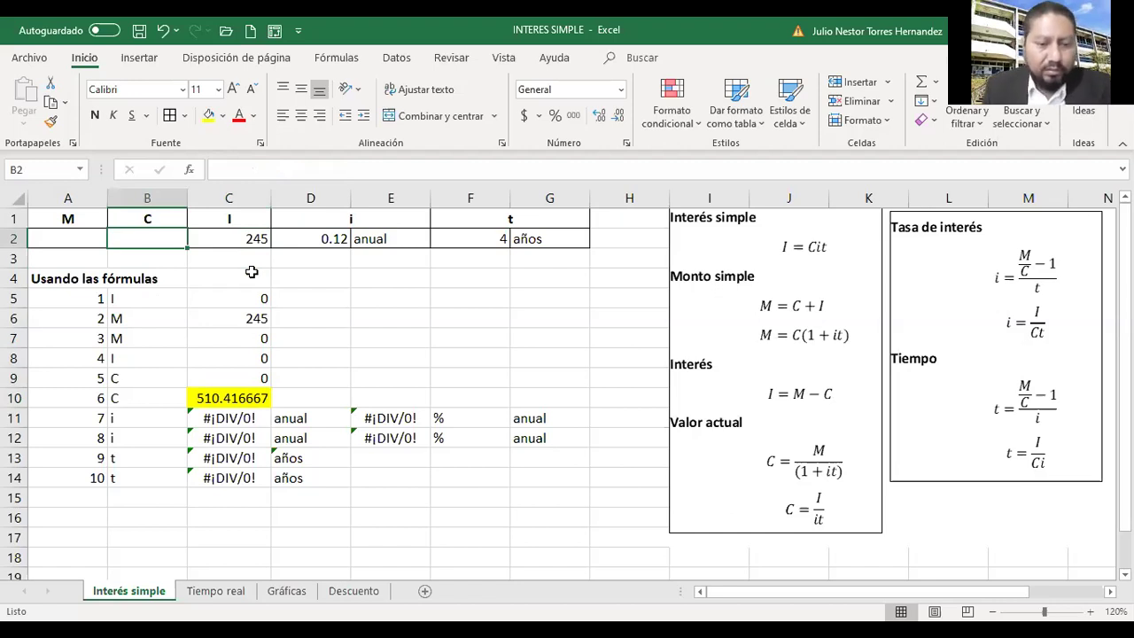
type("510")
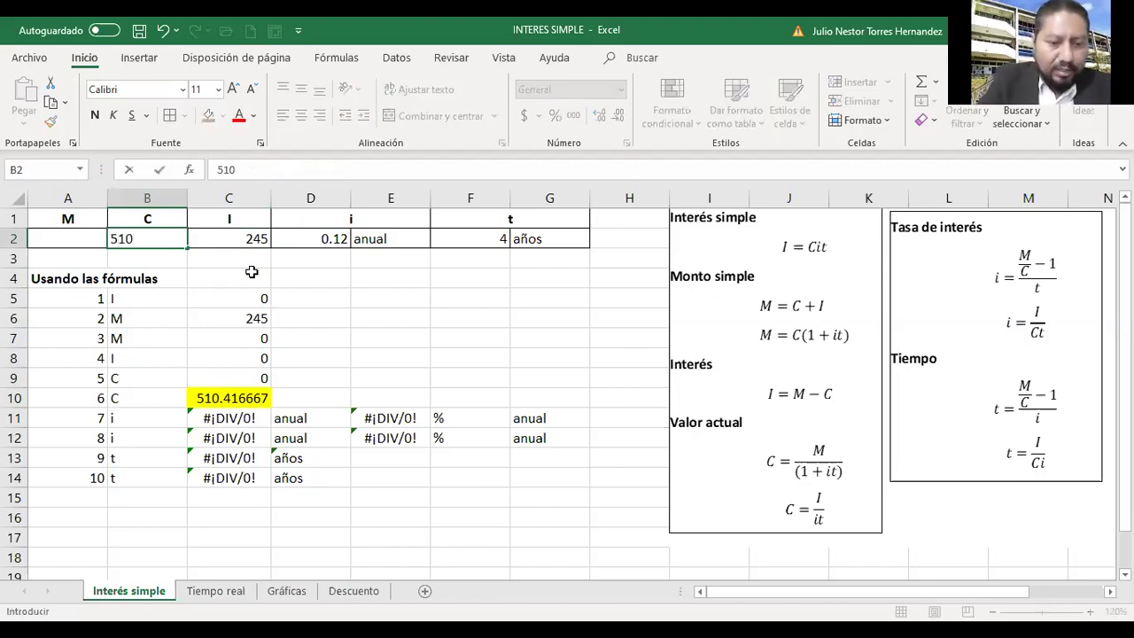
type("4")
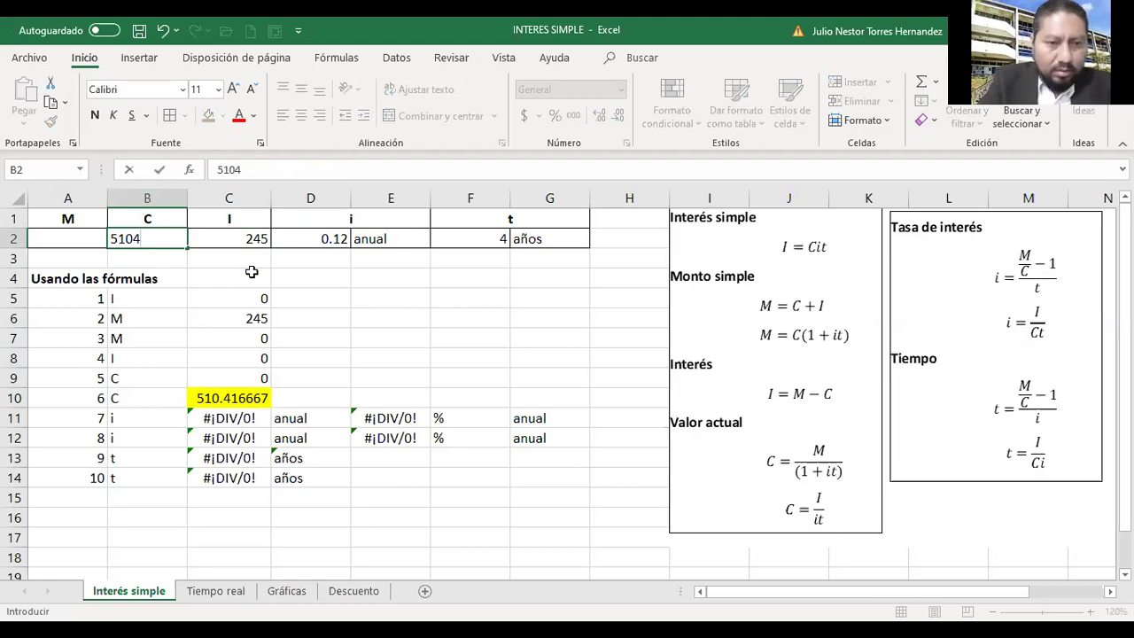
type("16667")
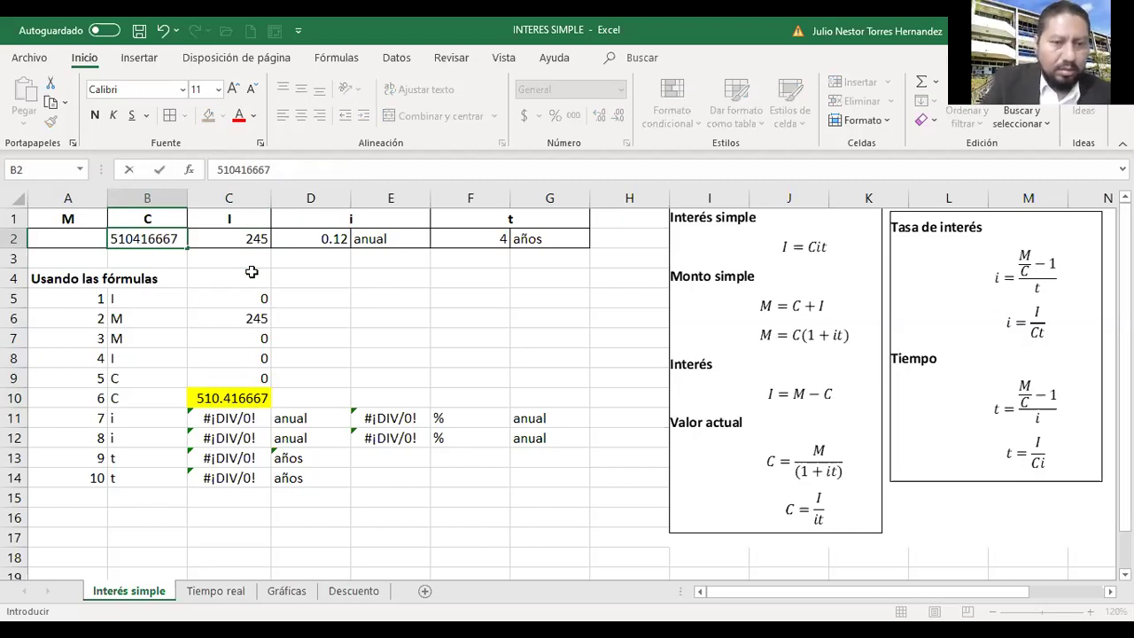
key("BackSpace")
key("BackSpace")
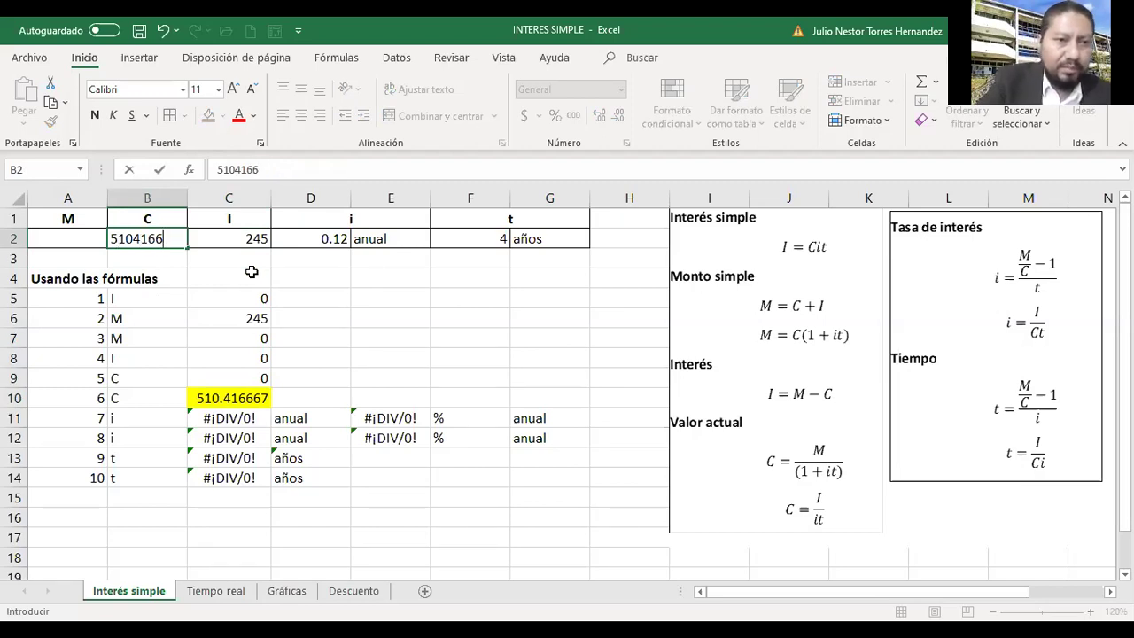
key("BackSpace")
key("BackSpace")
key("BackSpace")
key("BackSpace")
type(".")
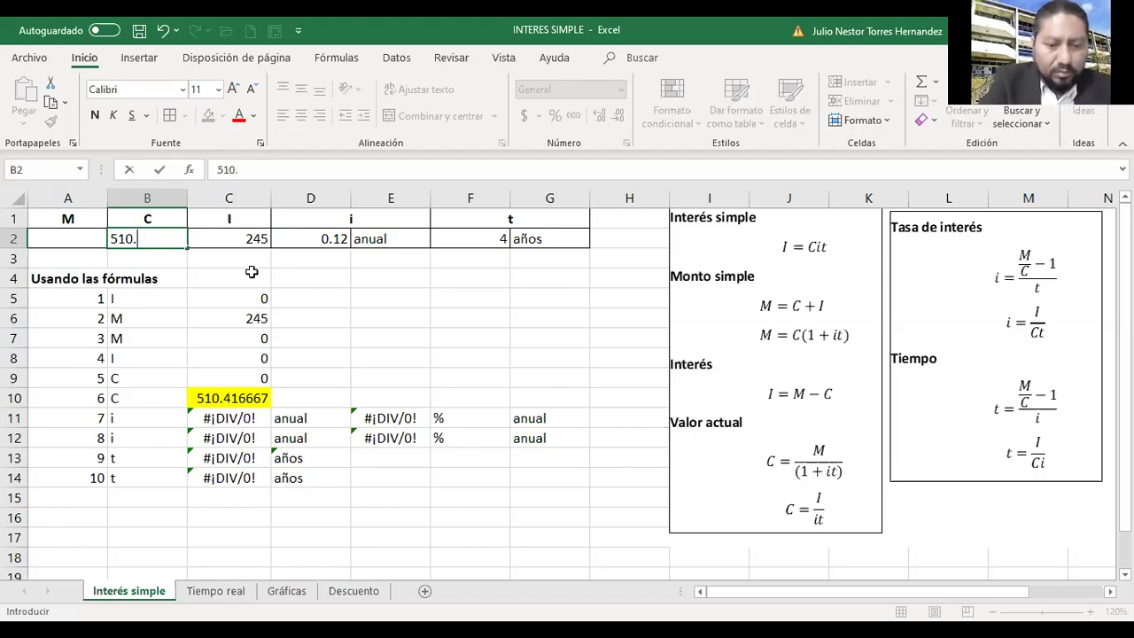
type("416667")
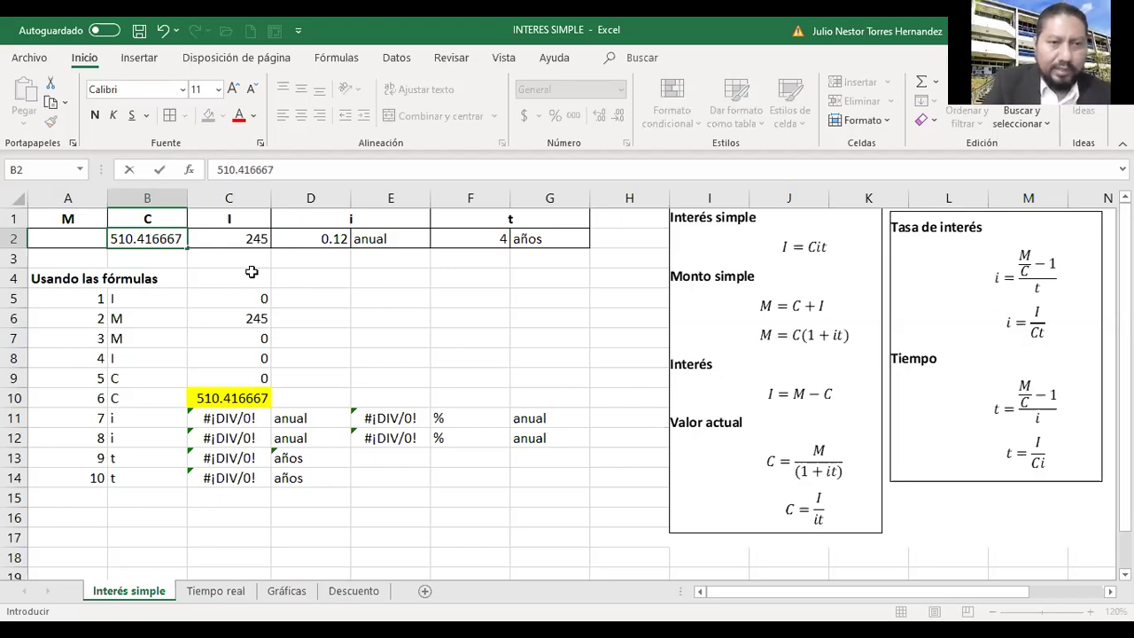
key("Return")
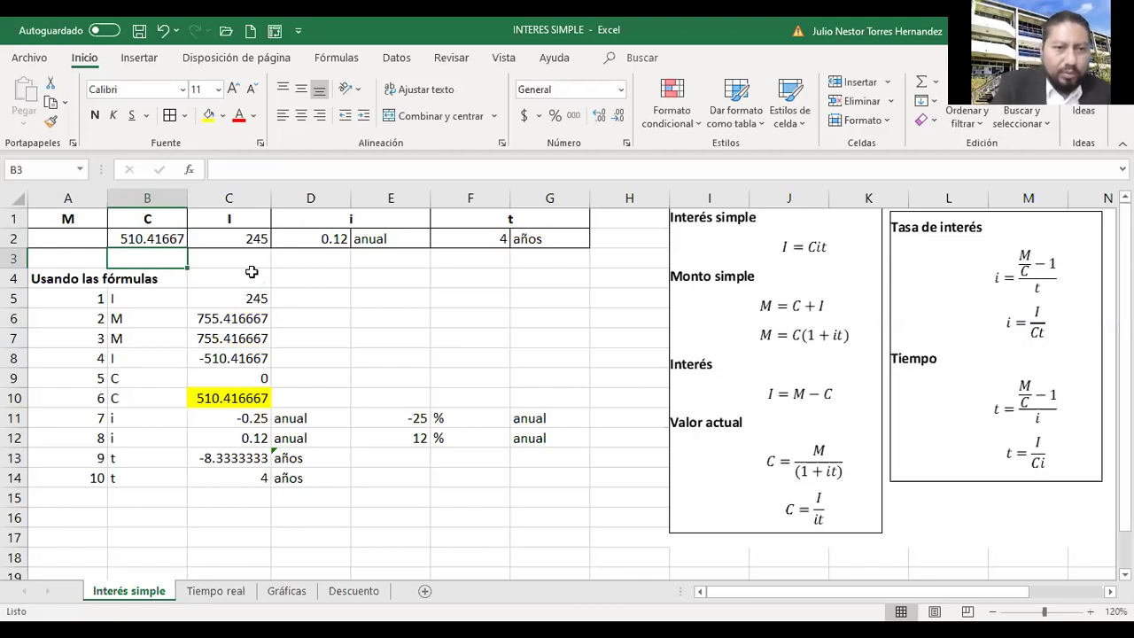
Check the amount formulas in C6 and C7 and enter their result, 755.416667, as the amount (M) in A2.
key("Down")
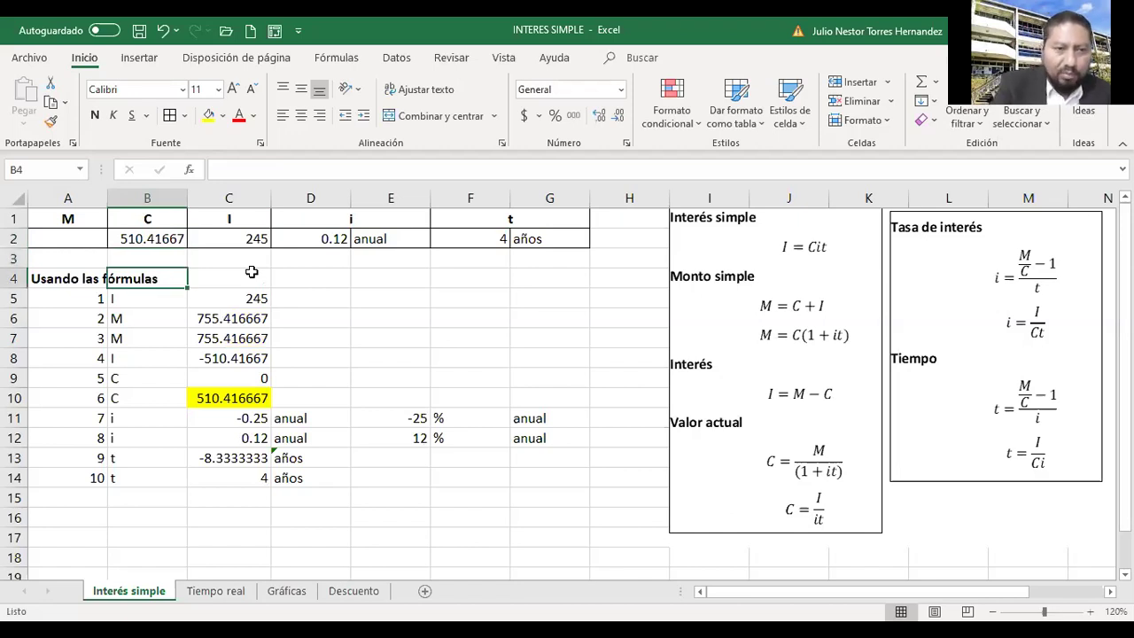
key("Down")
key("Down")
key("Right")
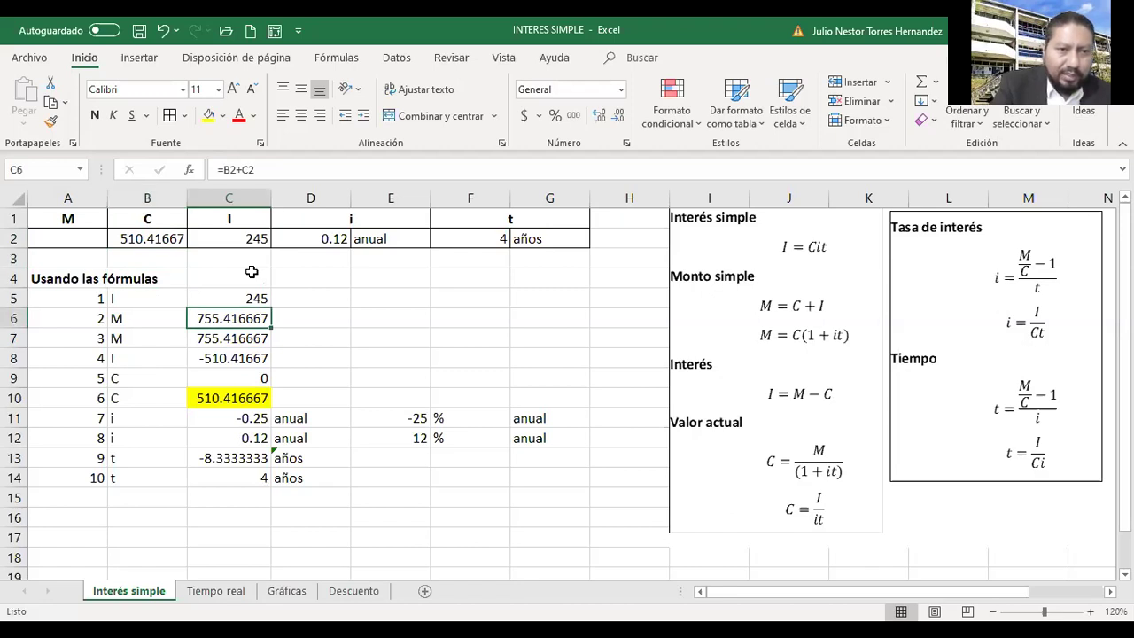
key("Down")
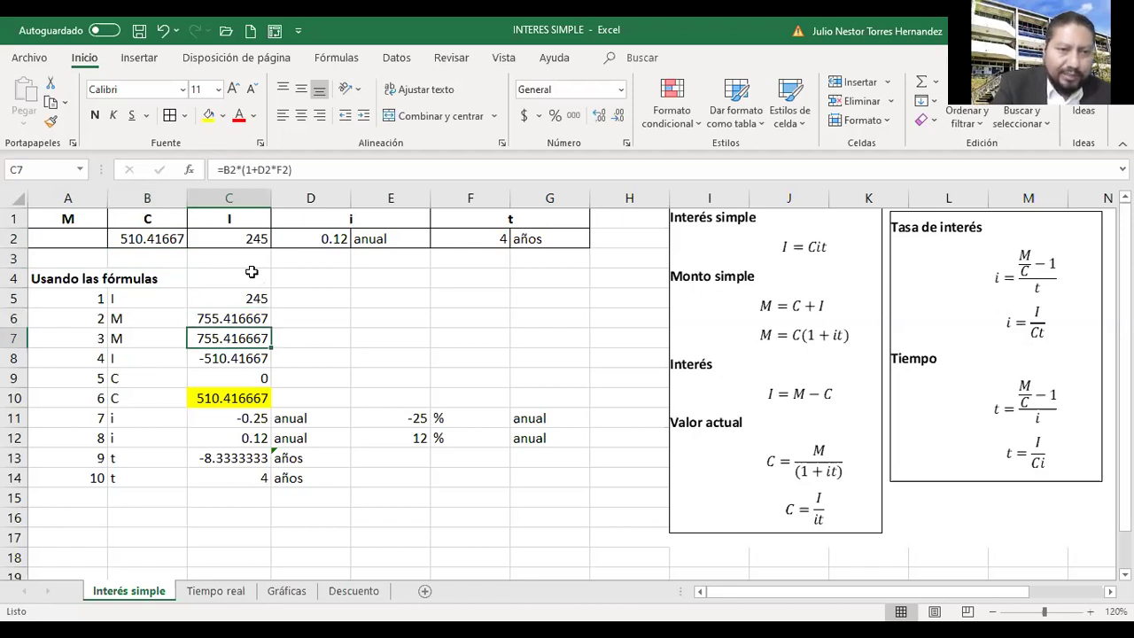
key("Left")
key("Left")
key("Up")
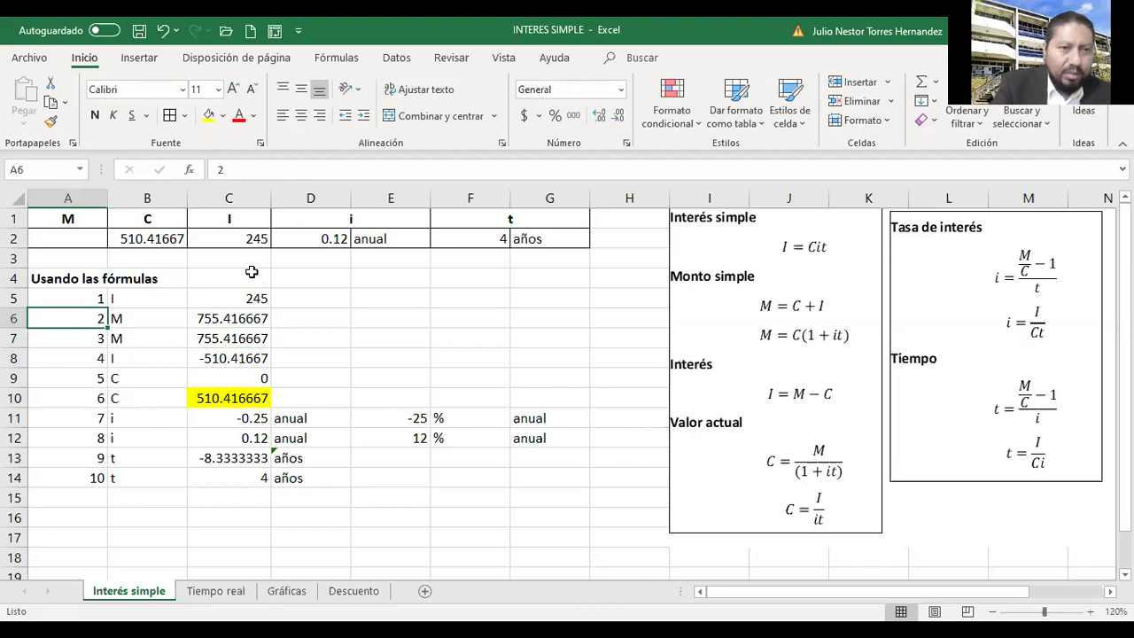
key("Up")
key("Up")
key("Up")
key("Up")
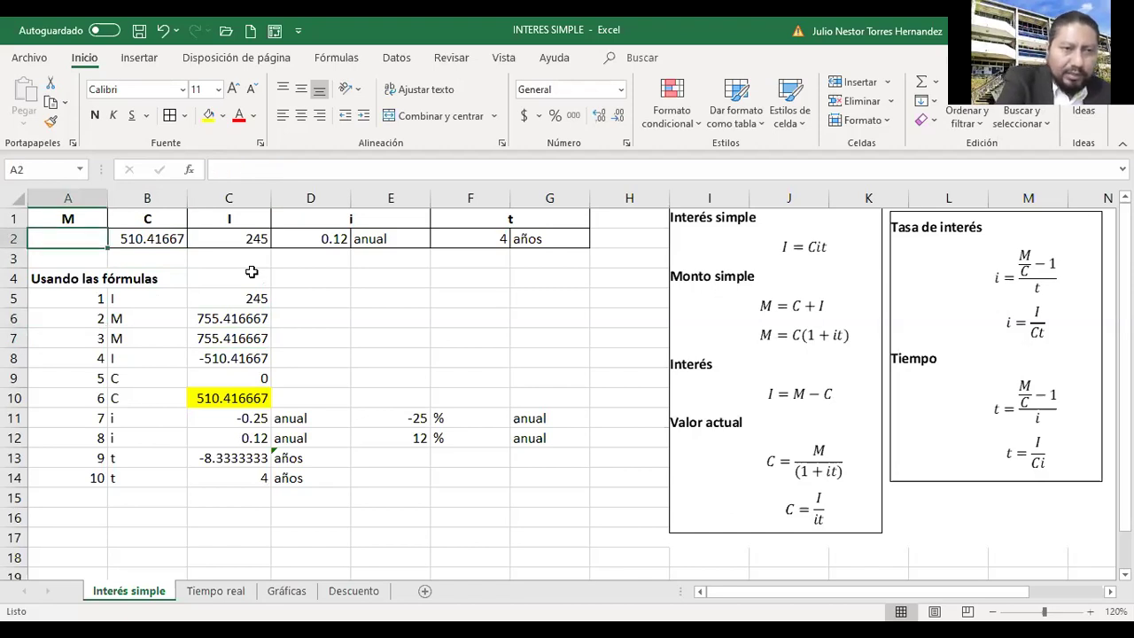
type("755")
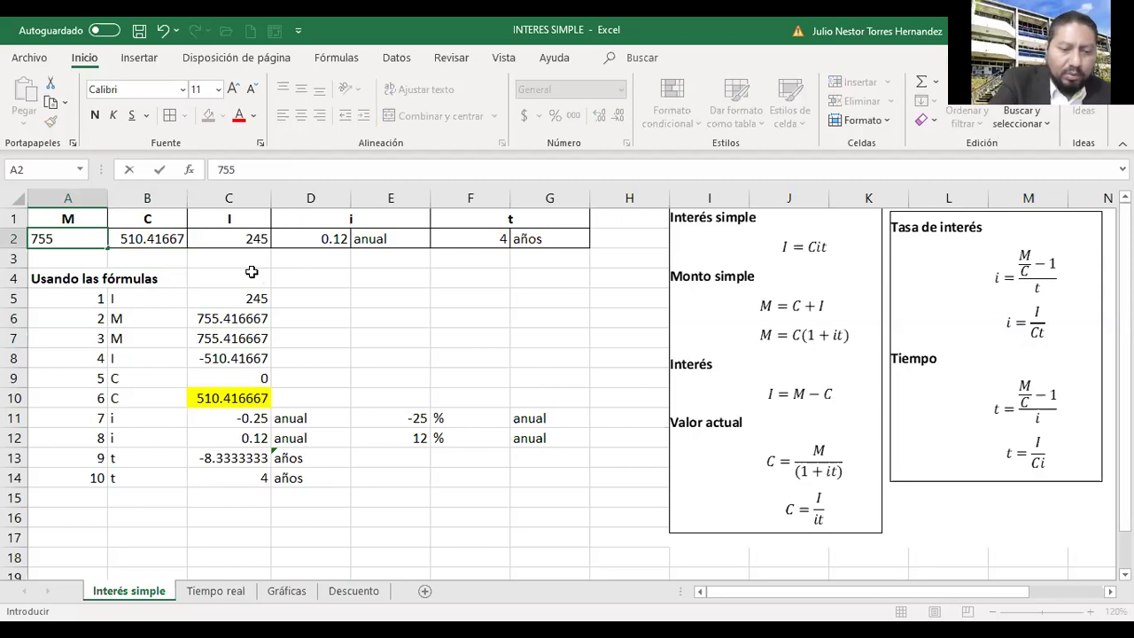
type(".41")
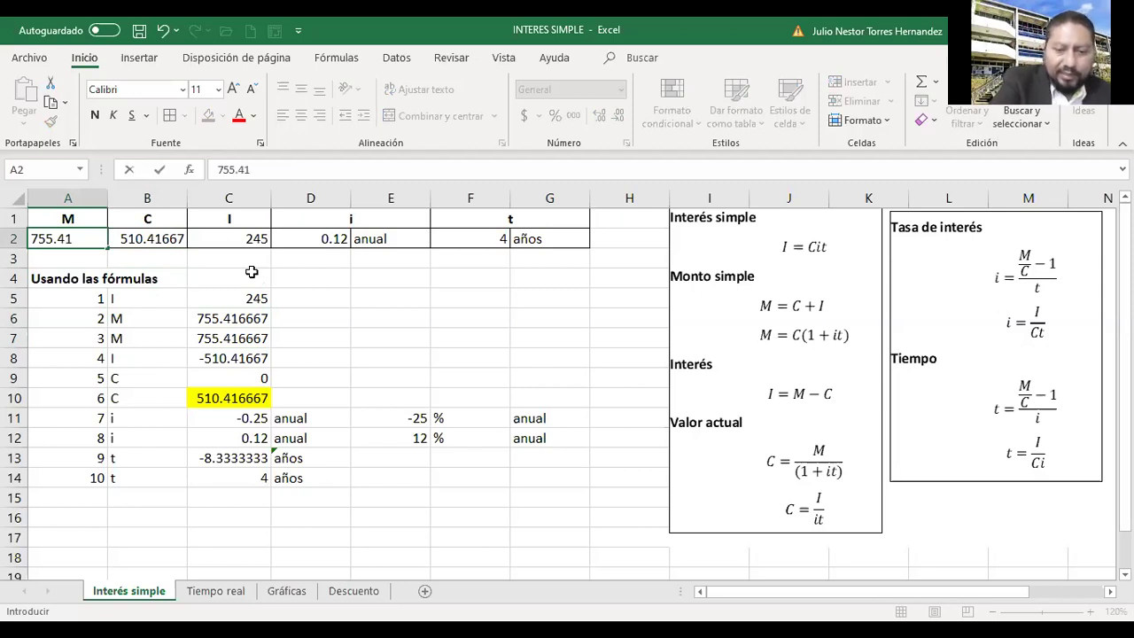
type("666")
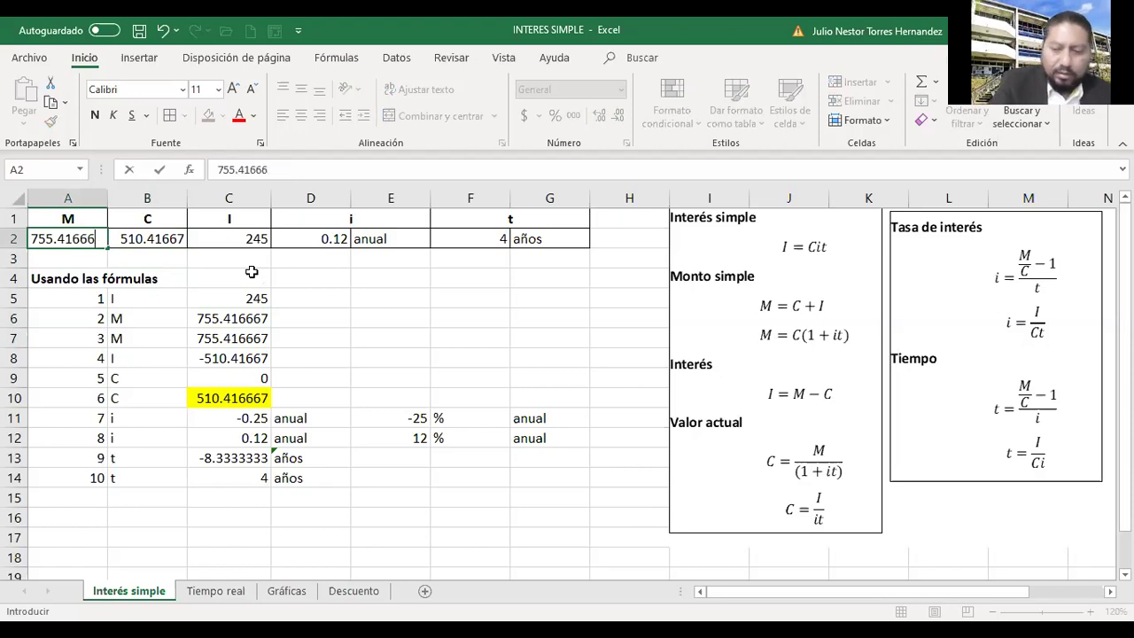
type("7")
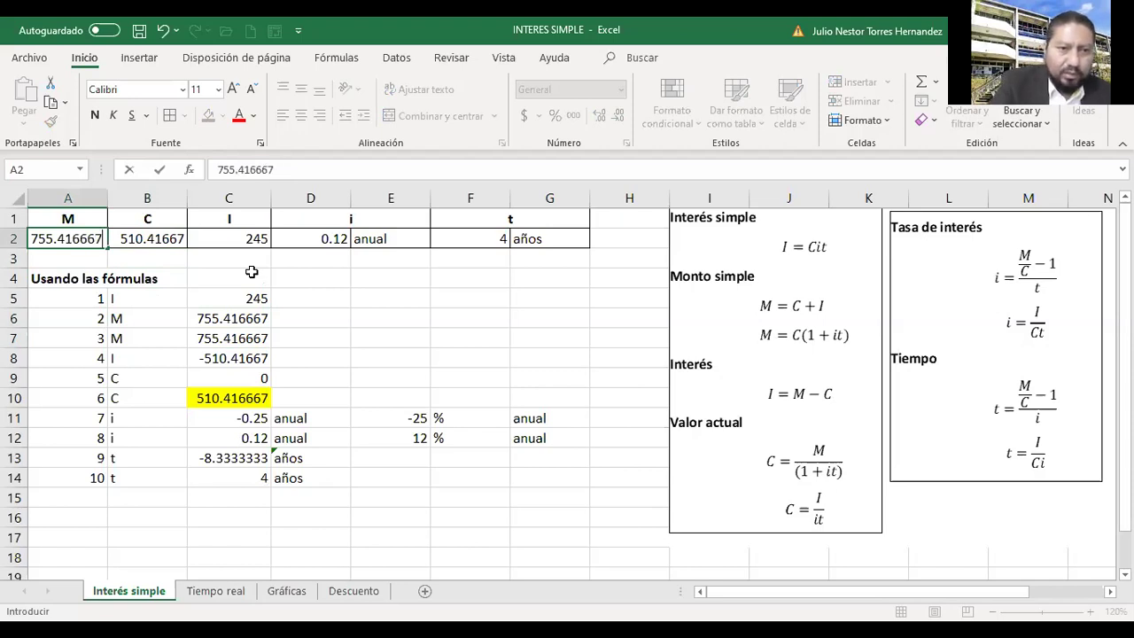
key("Up")
Highlight both amount (M) results in C6:C7 with a yellow fill.
key("Down")
key("Down")
key("Down")
key("Down")
key("Down")
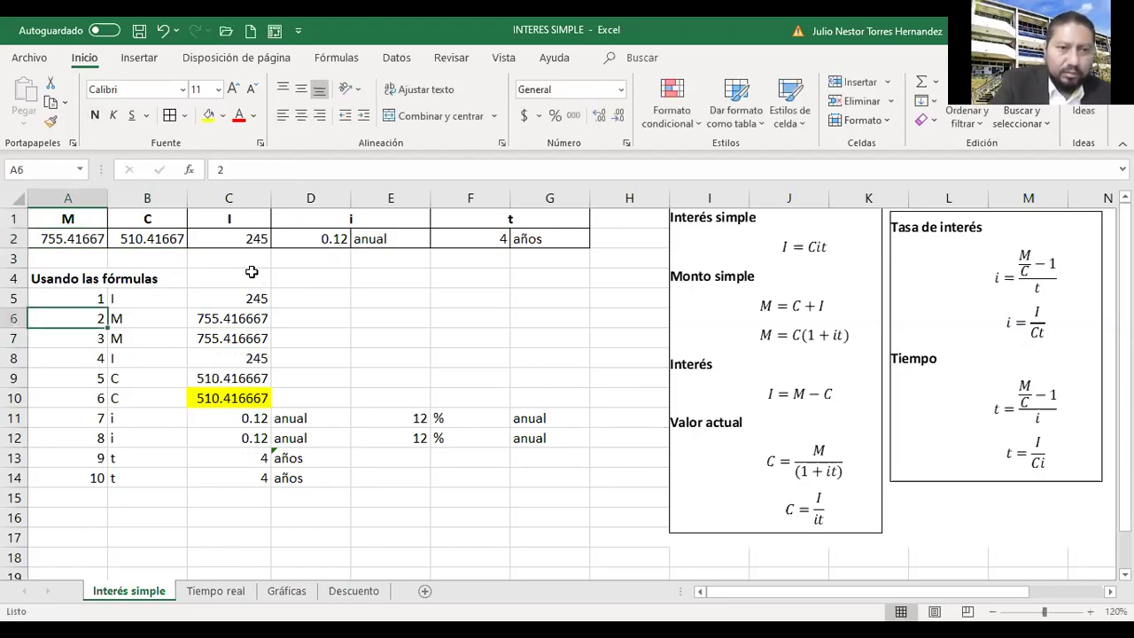
key("Right")
key("Right")
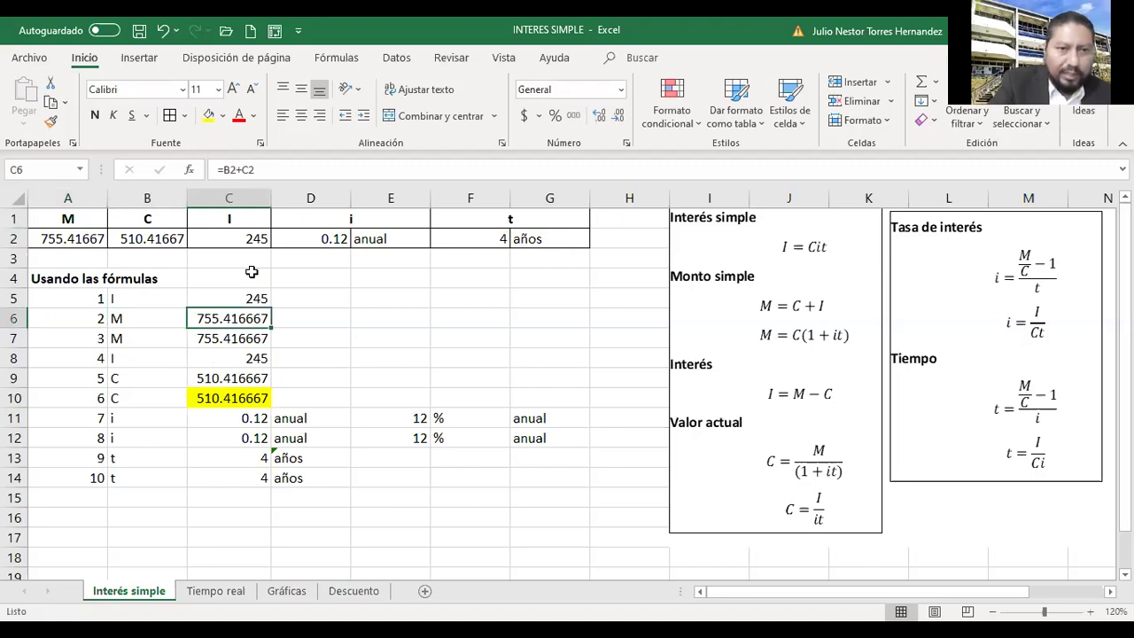
key("Up")
key("Down")
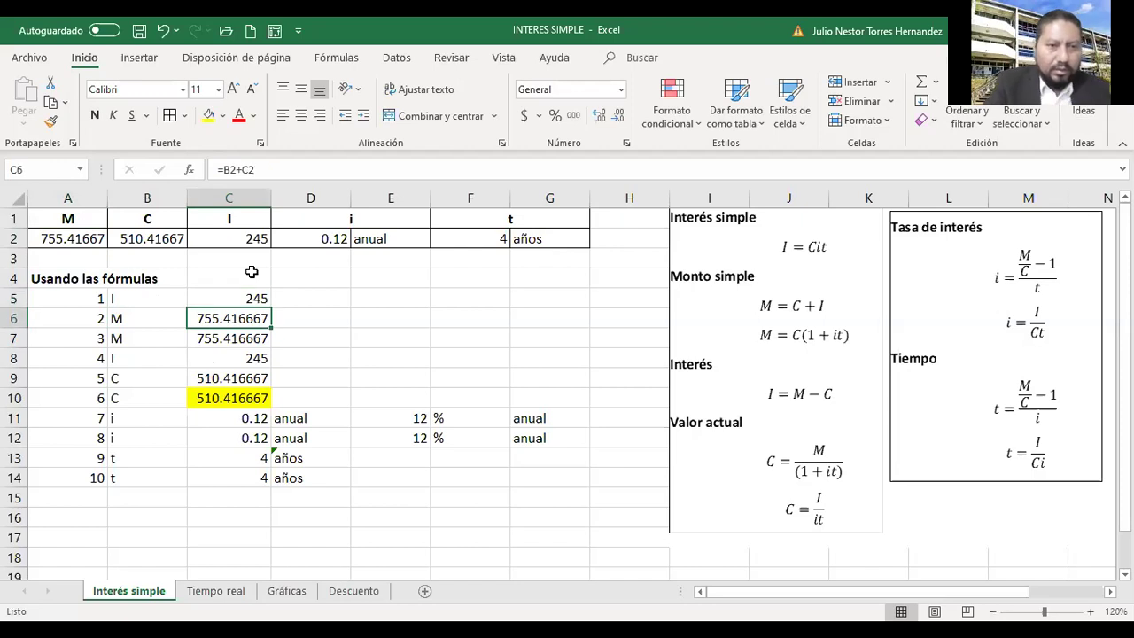
key("shift+Down")
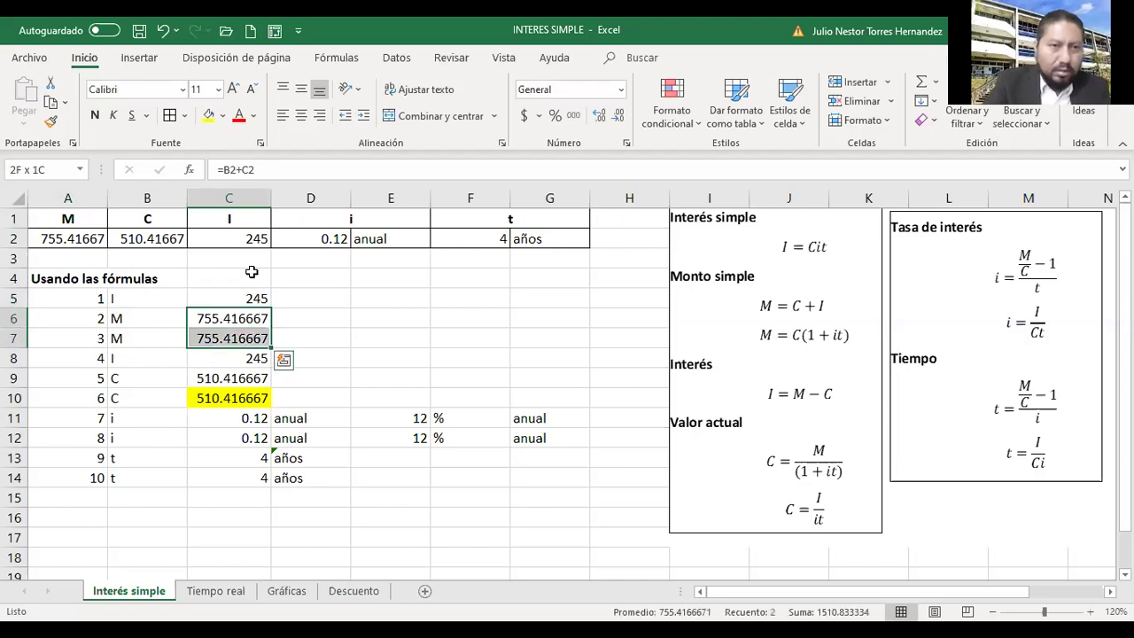
left_click(209, 116)
Apply the yellow fill to both capital (C) results in C9:C10.
key("Down")
key("Down")
key("Down")
key("Down")
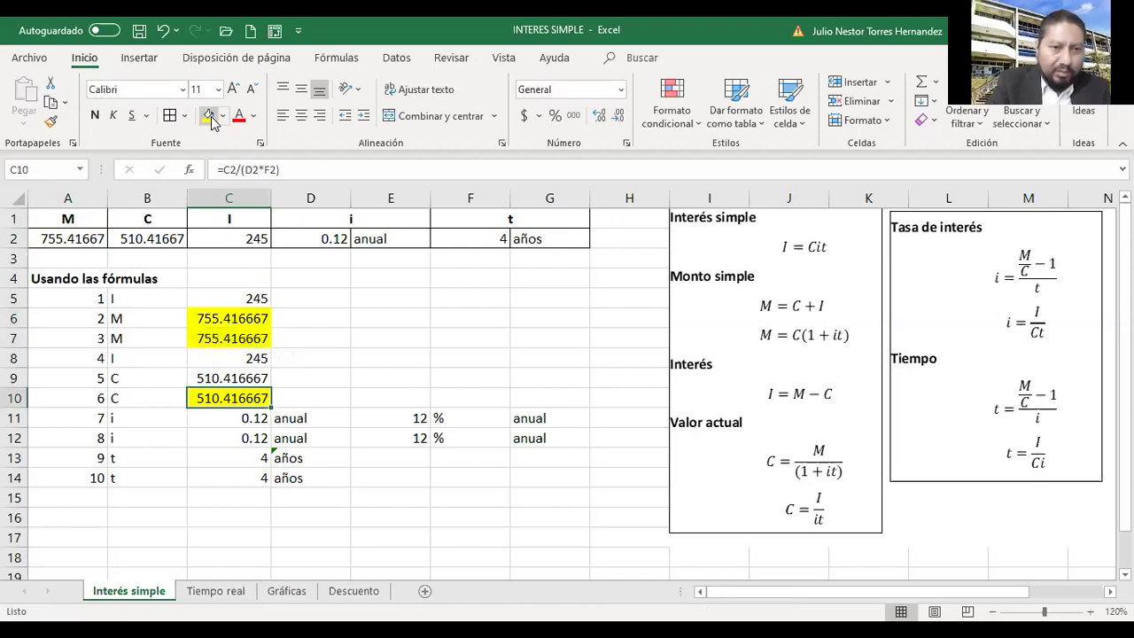
key("Up")
key("shift+Down")
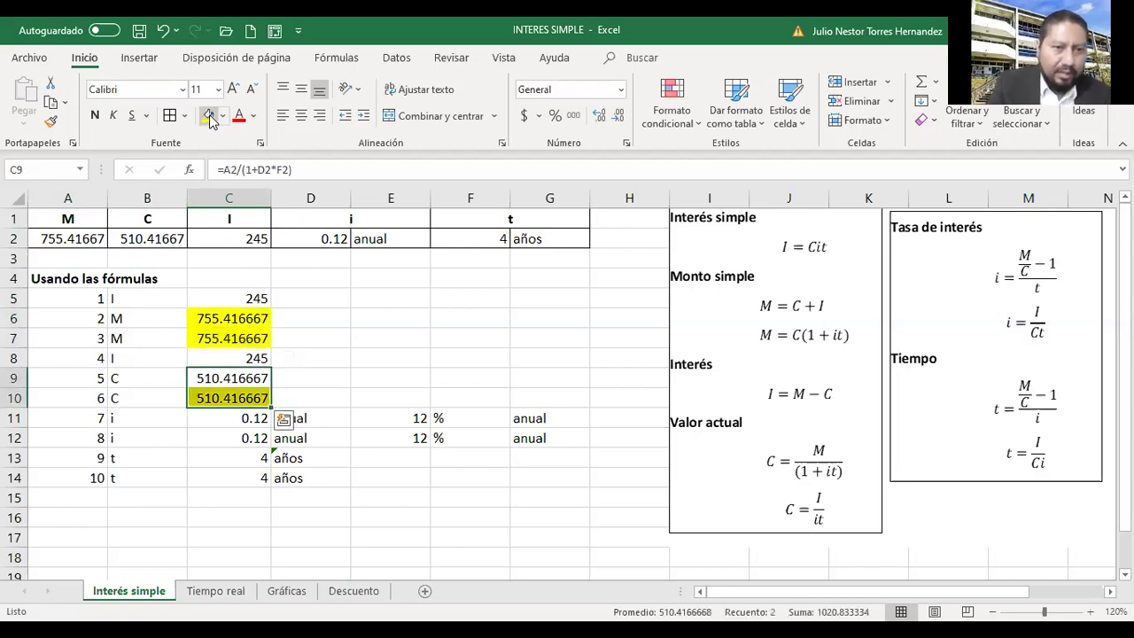
left_click(209, 117)
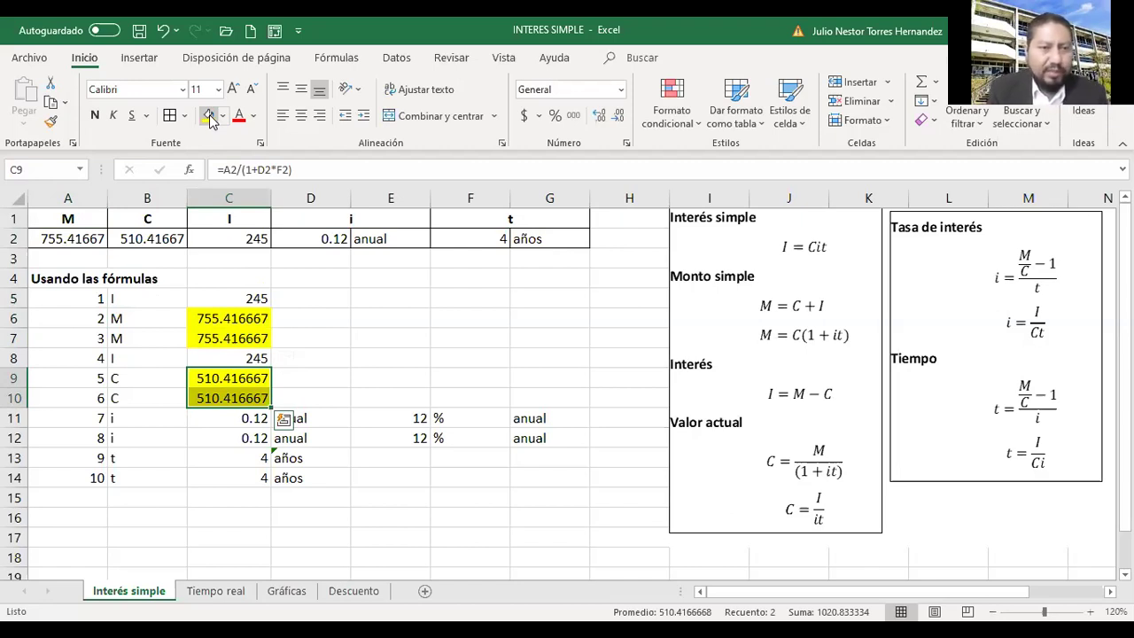
Clear the previous problem's amount, capital, interest and rate in A2:D2 and the time in F2.
key("Up")
key("Up")
key("Up")
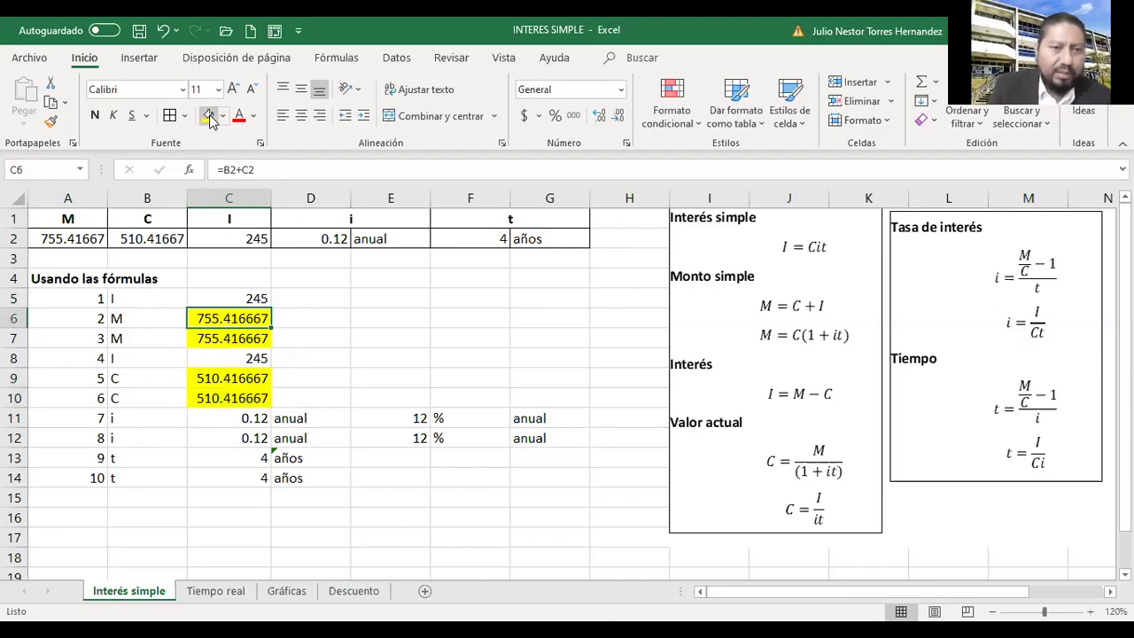
key("Up")
key("Up")
key("Up")
key("Up")
key("Left")
key("Left")
key("Right")
key("Left")
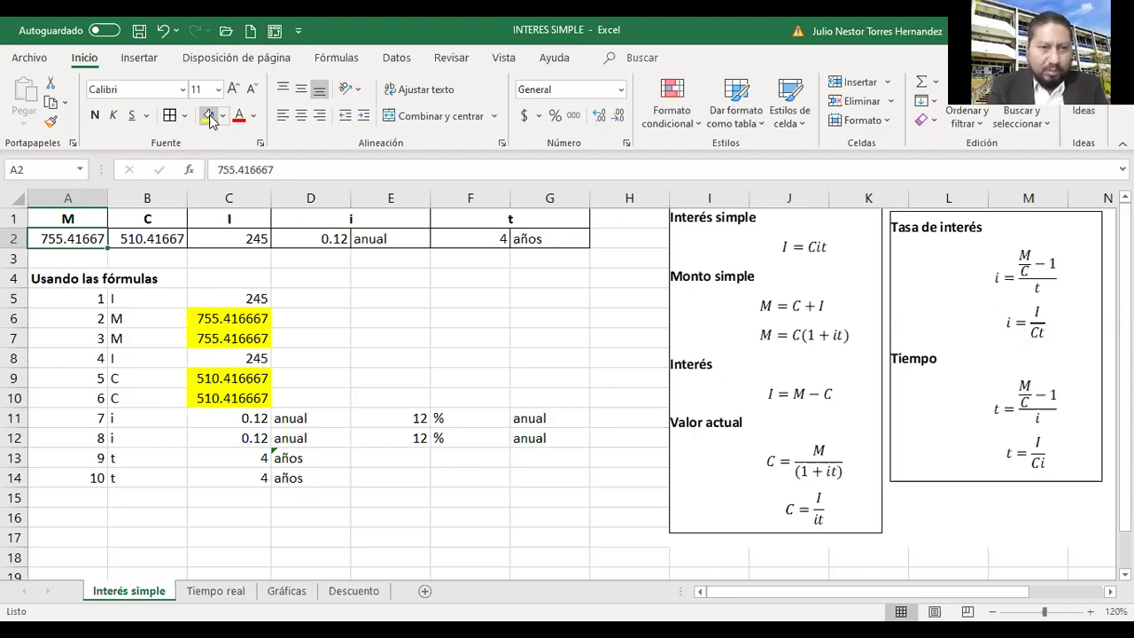
key("shift+Right")
key("shift+Right")
key("shift+Right")
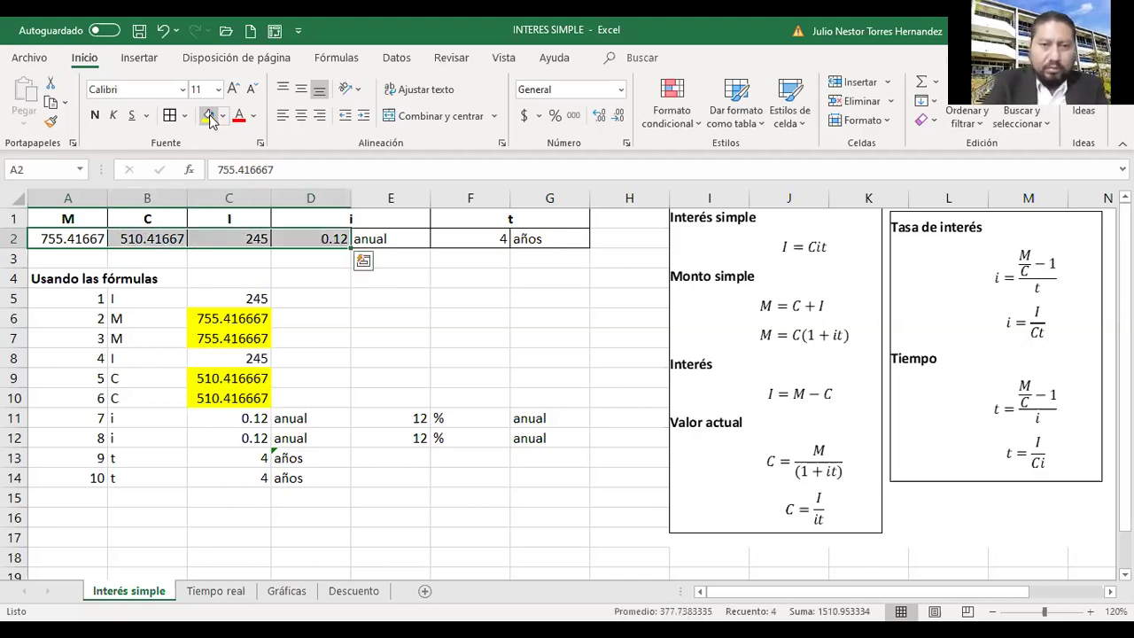
key("Delete")
key("Right")
key("Right")
key("Right")
key("Right")
key("Right")
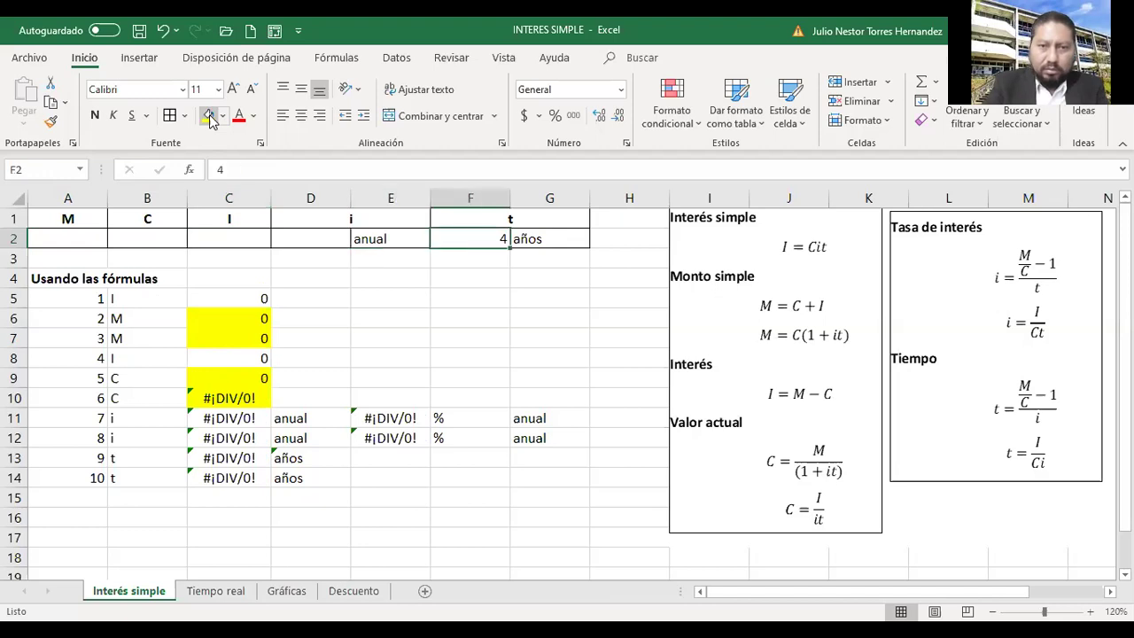
key("Delete")
Remove the fill colour from the result cells C6:C10.
key("Left")
key("Left")
key("Left")
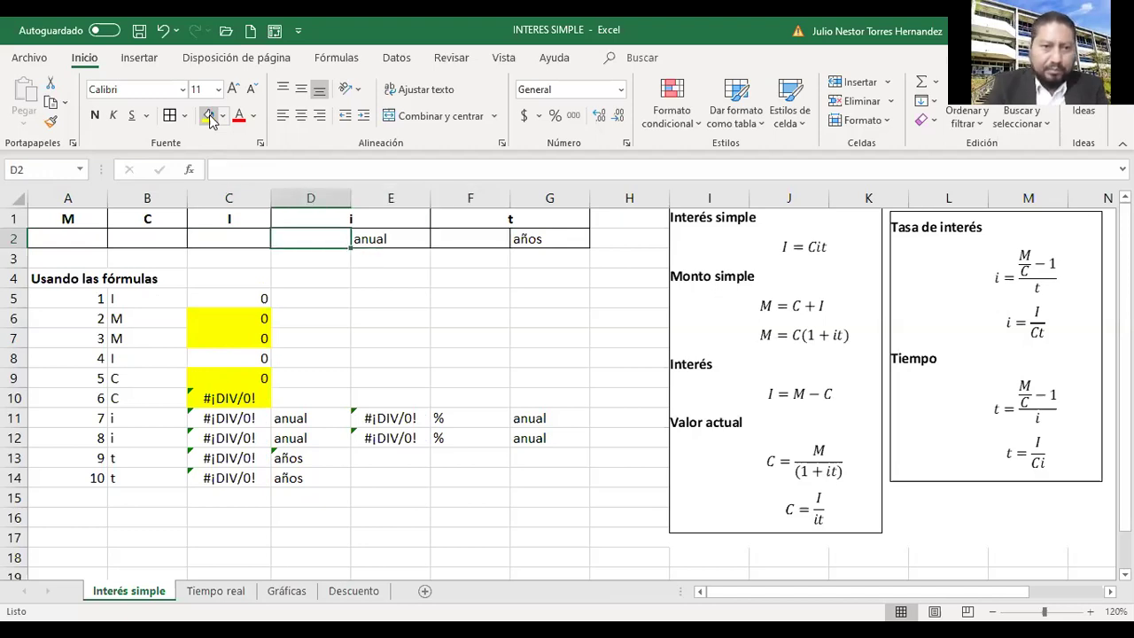
key("Down")
key("Down")
key("Down")
key("Down")
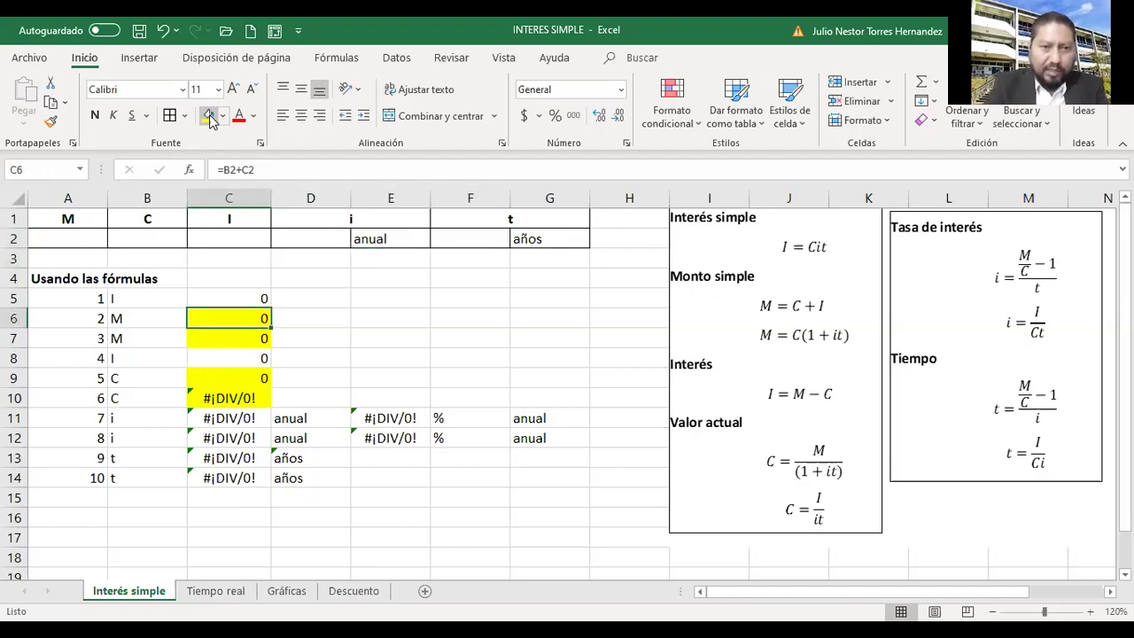
key("shift+Down")
key("shift+Down")
key("shift+Down")
key("shift+Down")
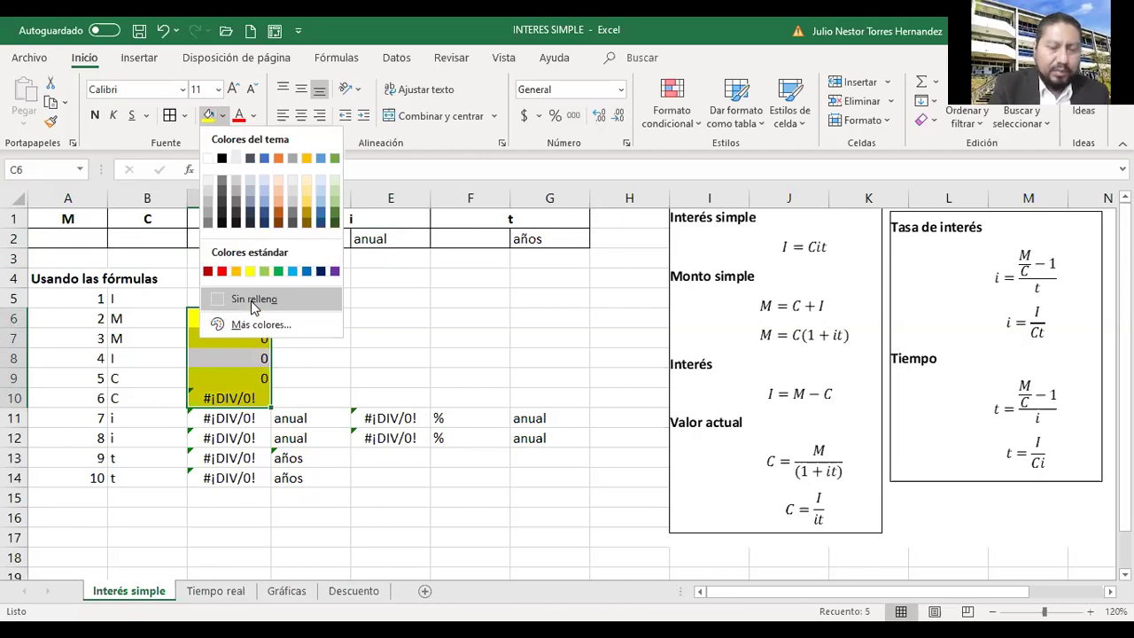
left_click(253, 300)
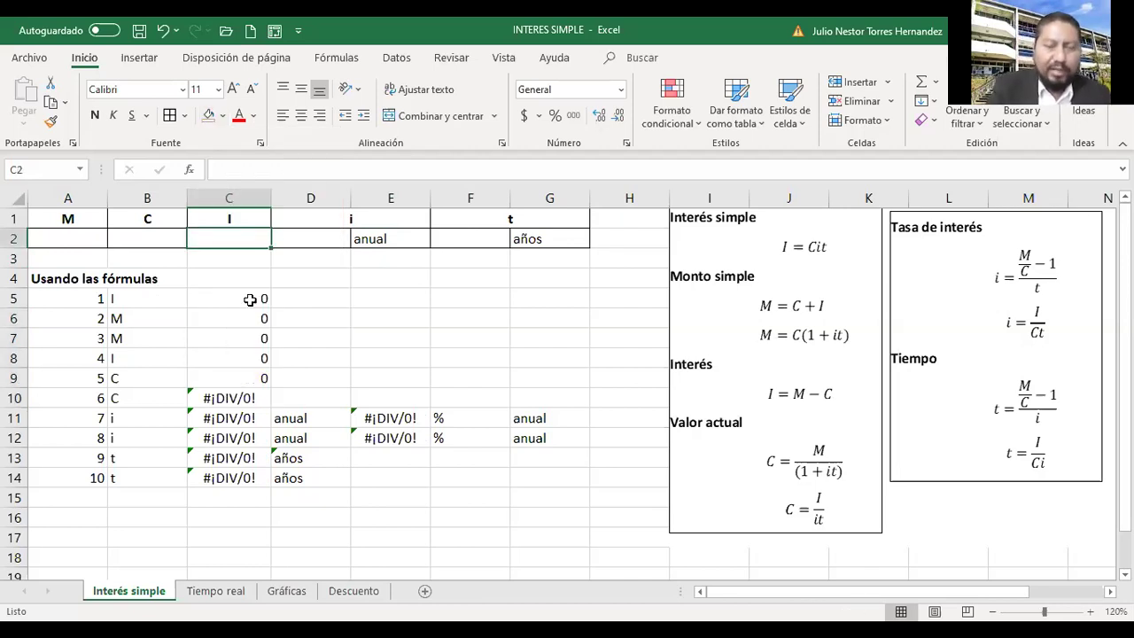
Enter 23400 as the amount (M) in A2 and 22000 as the capital (C) in B2.
key("Left")
key("Left")
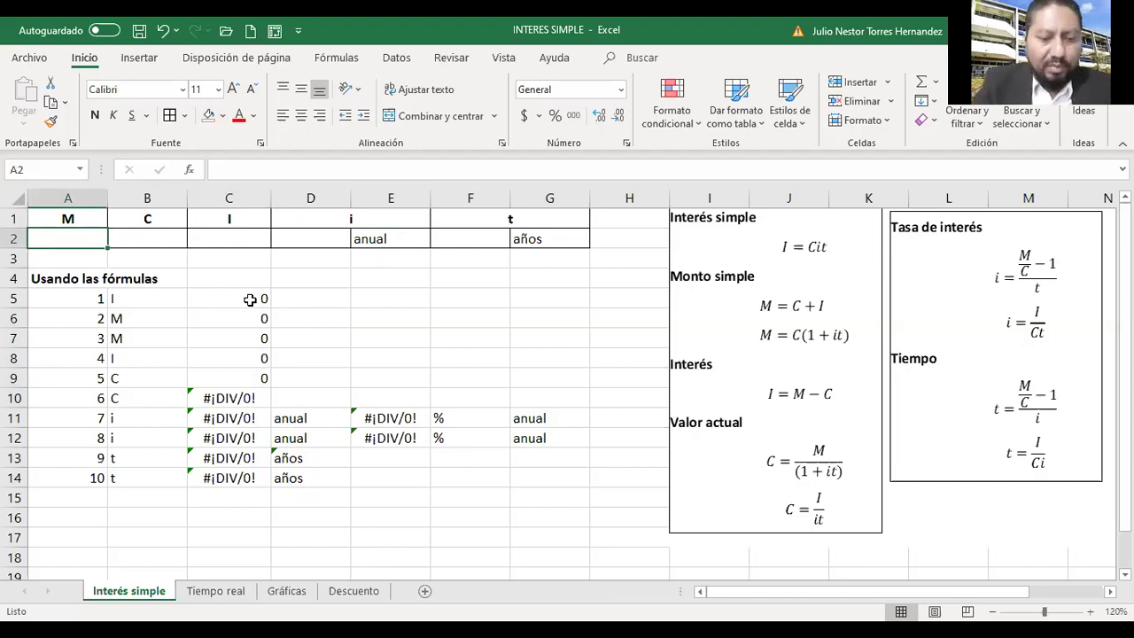
type("23")
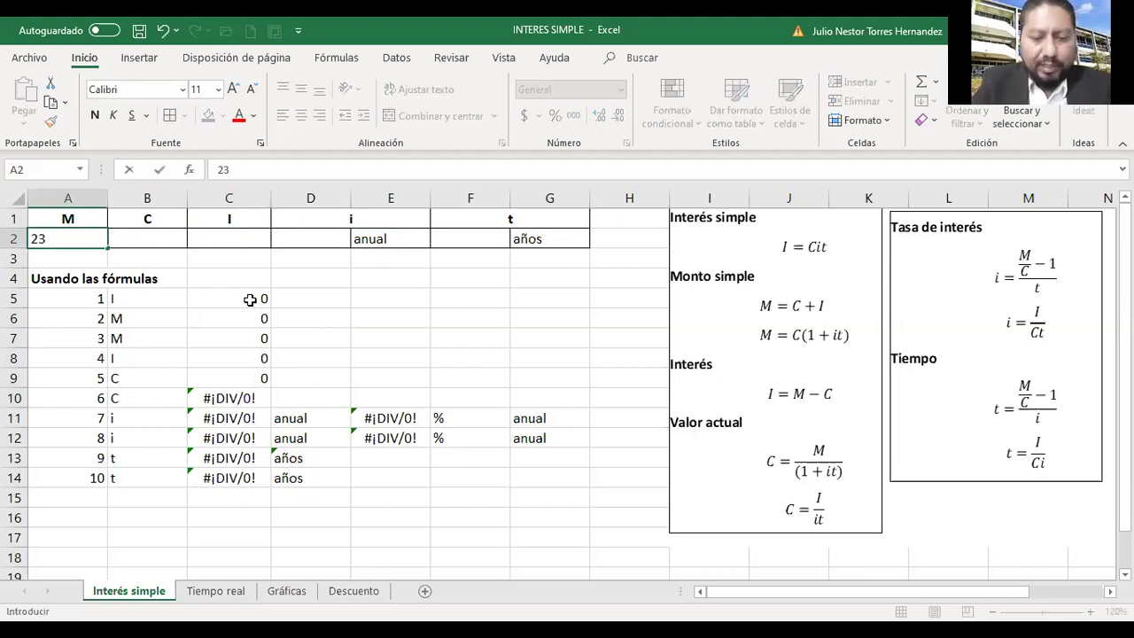
type("400")
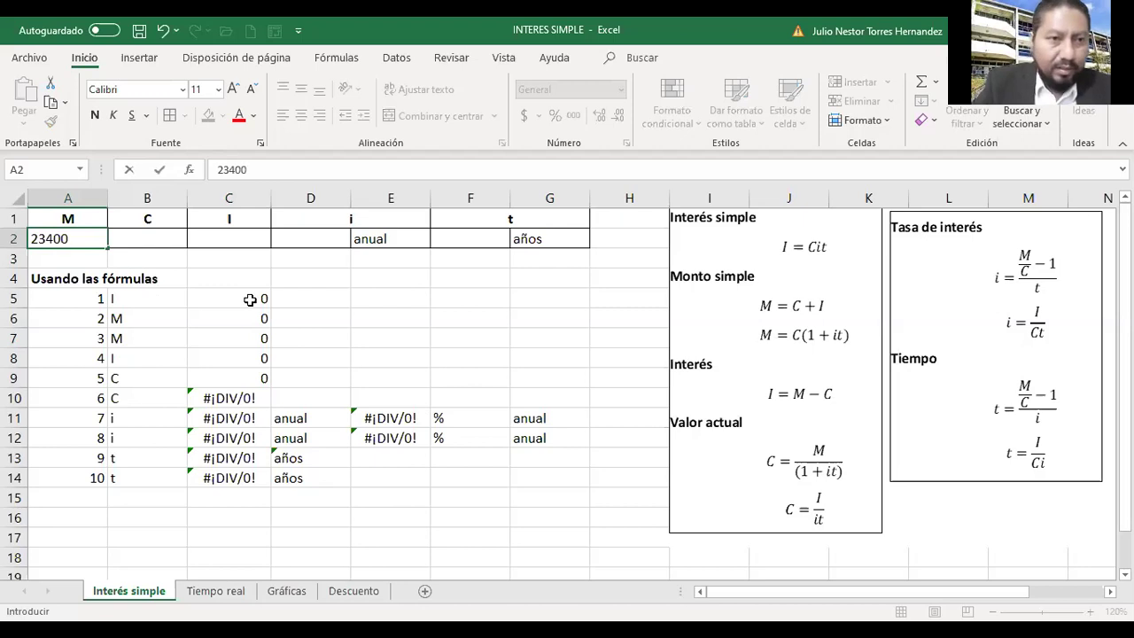
key("Tab")
type("22")
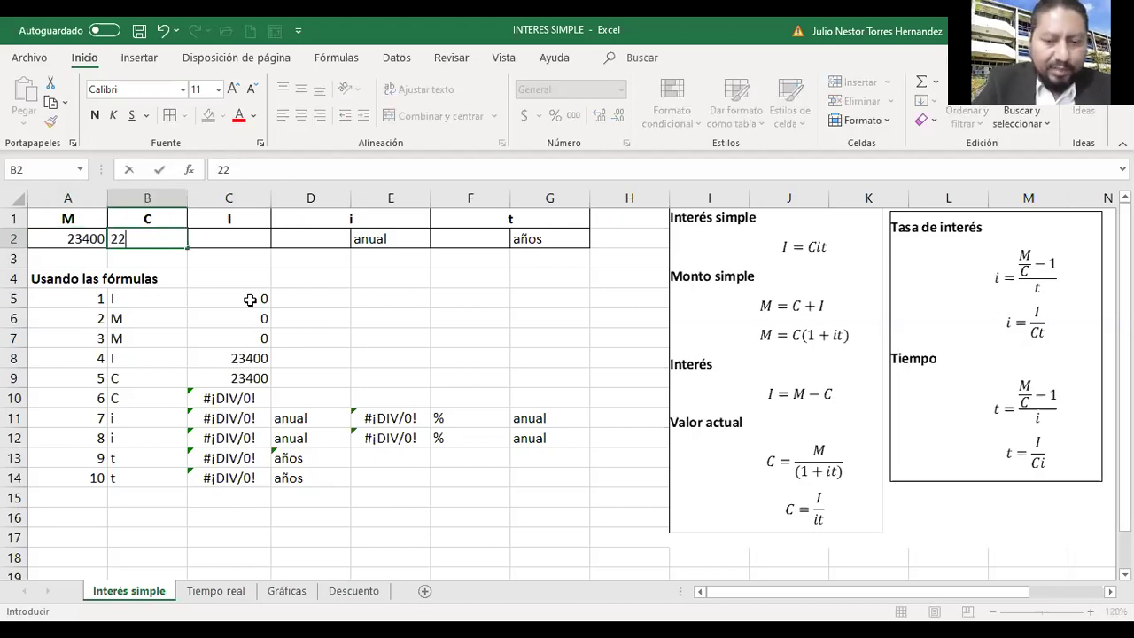
type("000")
key("Tab")
Enter 3.5 as the time (t) in years in F2, leaving the interest and rate cells empty.
key("Tab")
key("Tab")
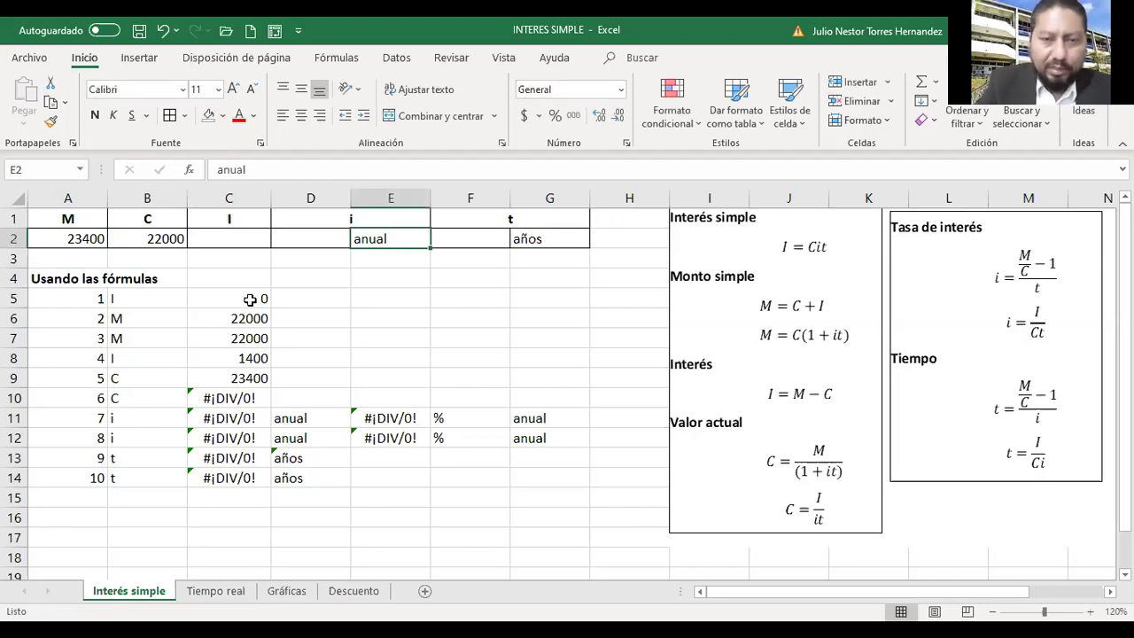
key("Tab")
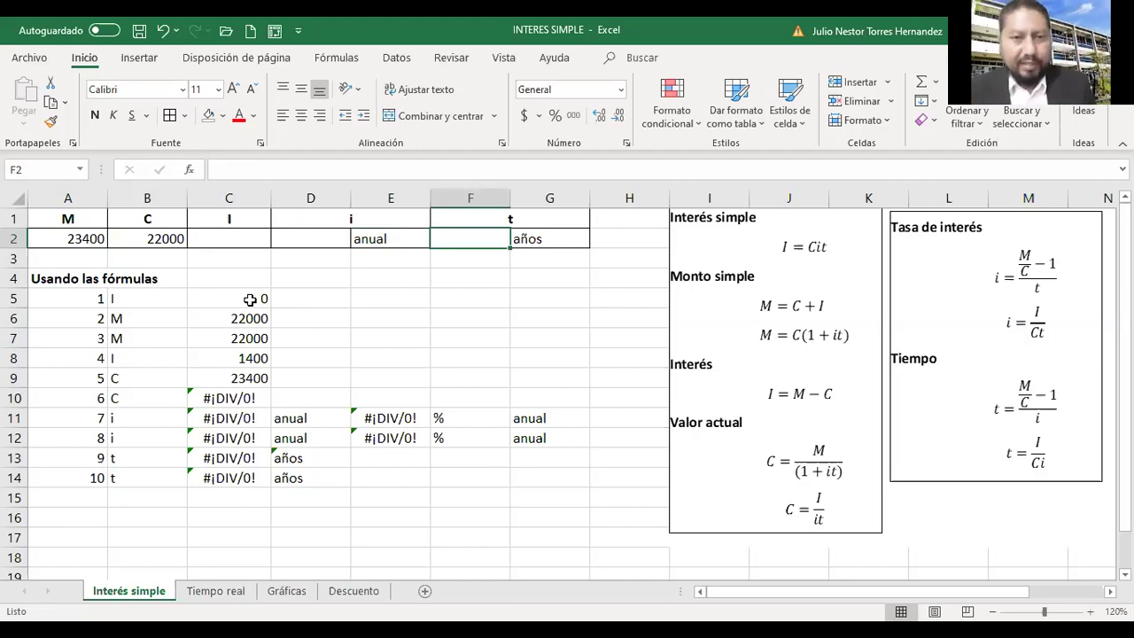
type("3.5")
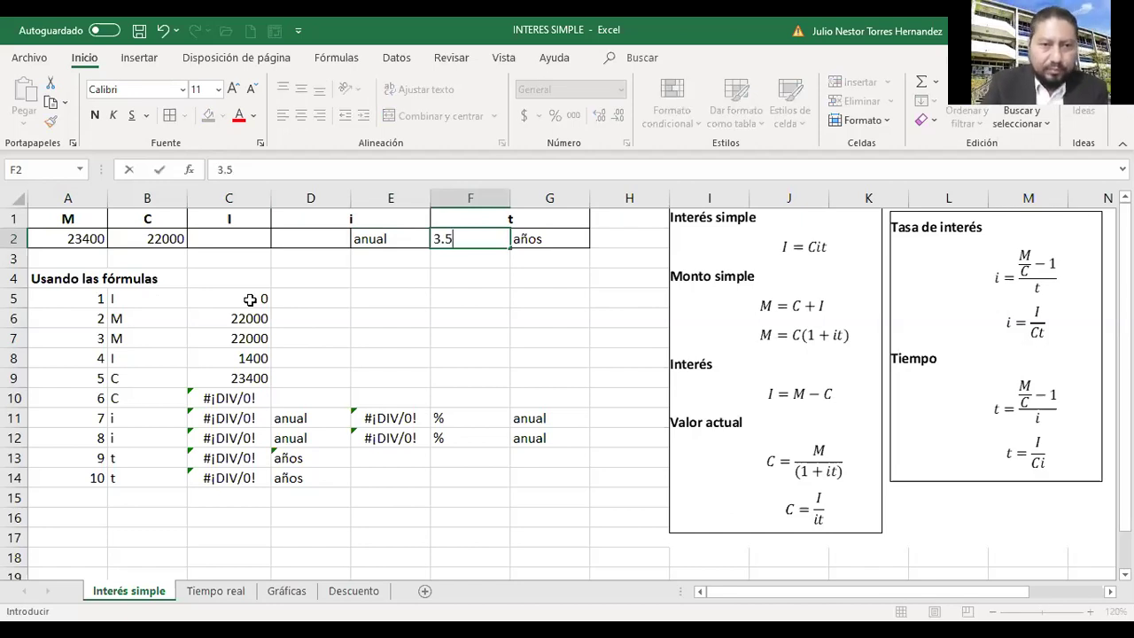
key("Return")
Look over the interest (I) and rate (i) cells C2 and D2 to identify the problem's unknowns.
key("Left")
key("Left")
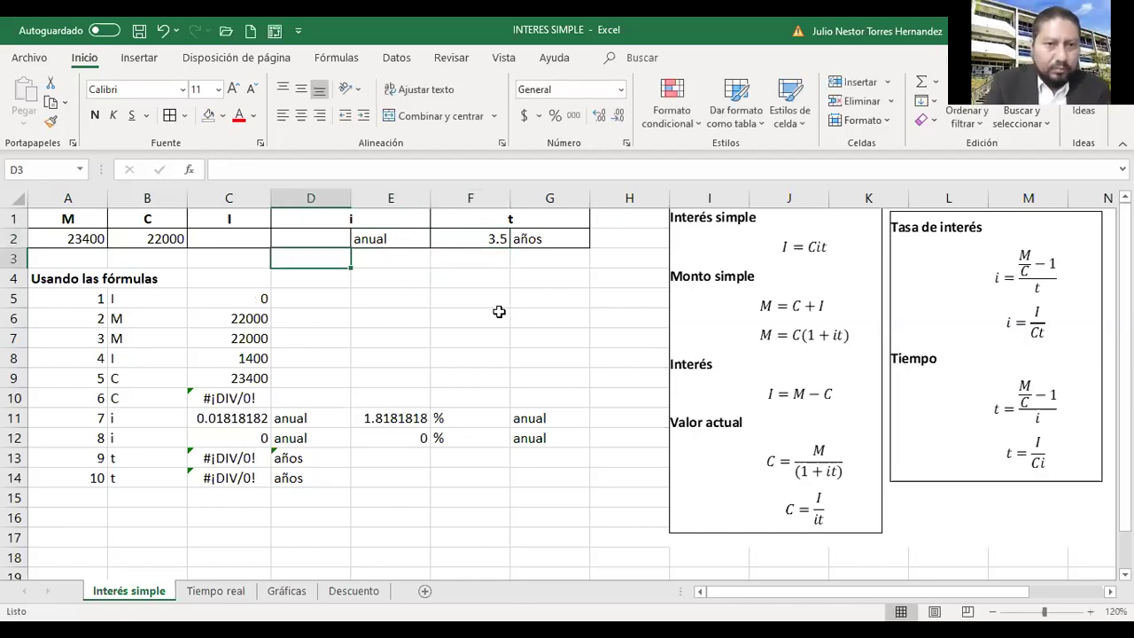
key("Left")
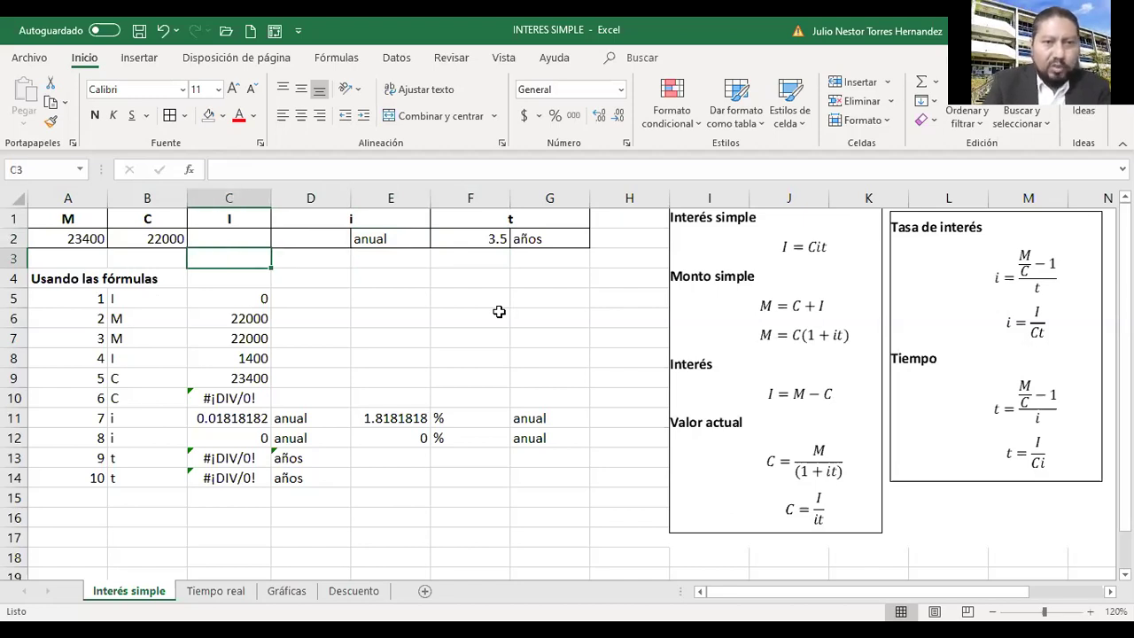
key("Up")
key("Right")
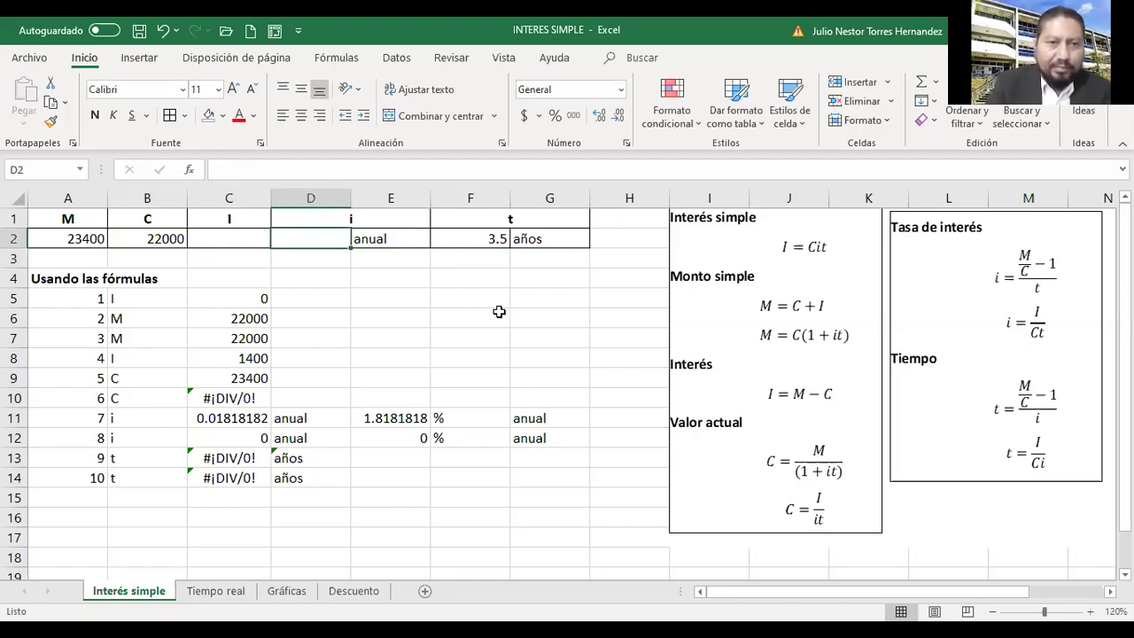
key("Left")
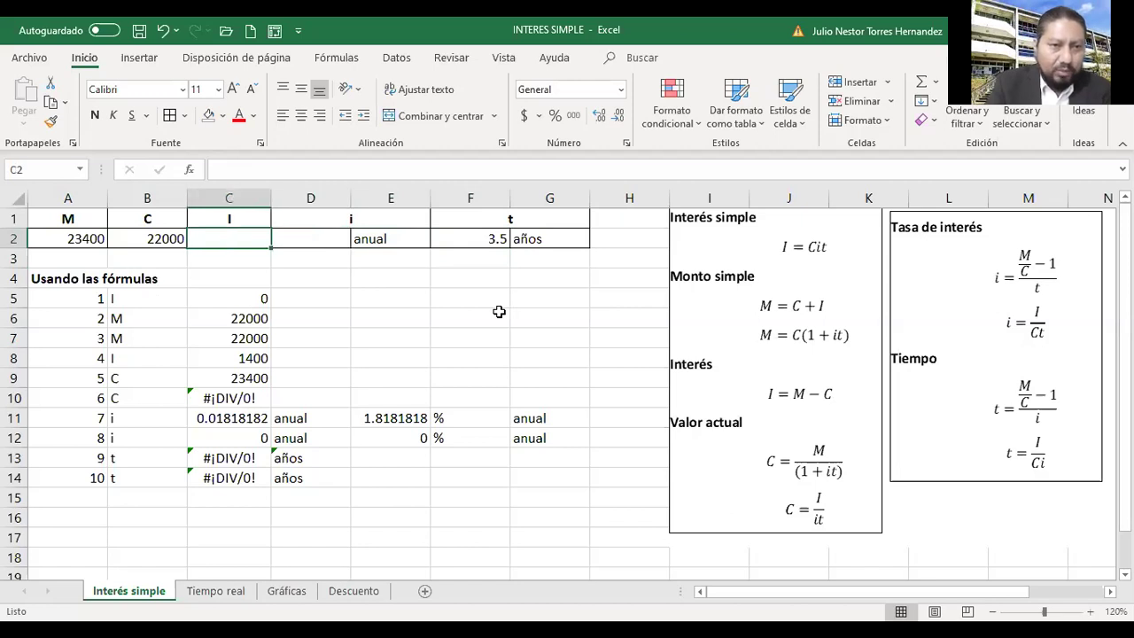
key("Right")
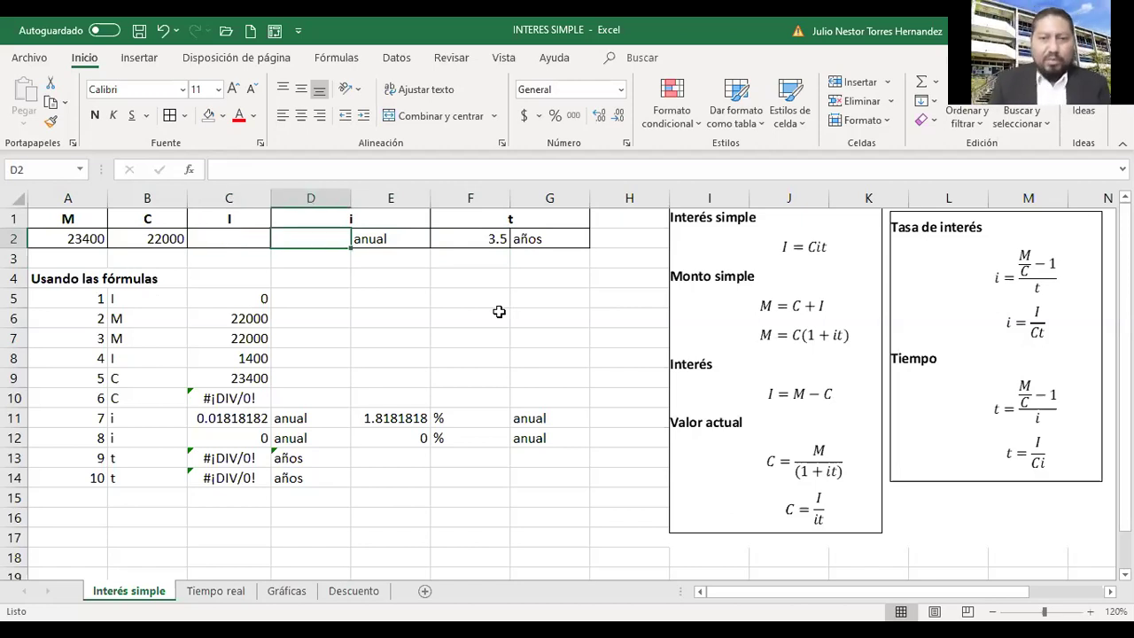
Compare the rate (i) formulas in C11 and C12 to see which uses the known data, and check the percentage conversions in E11 and E12.
key("Down")
key("Down")
key("Down")
key("Down")
key("Down")
key("Down")
key("Down")
key("Down")
key("Down")
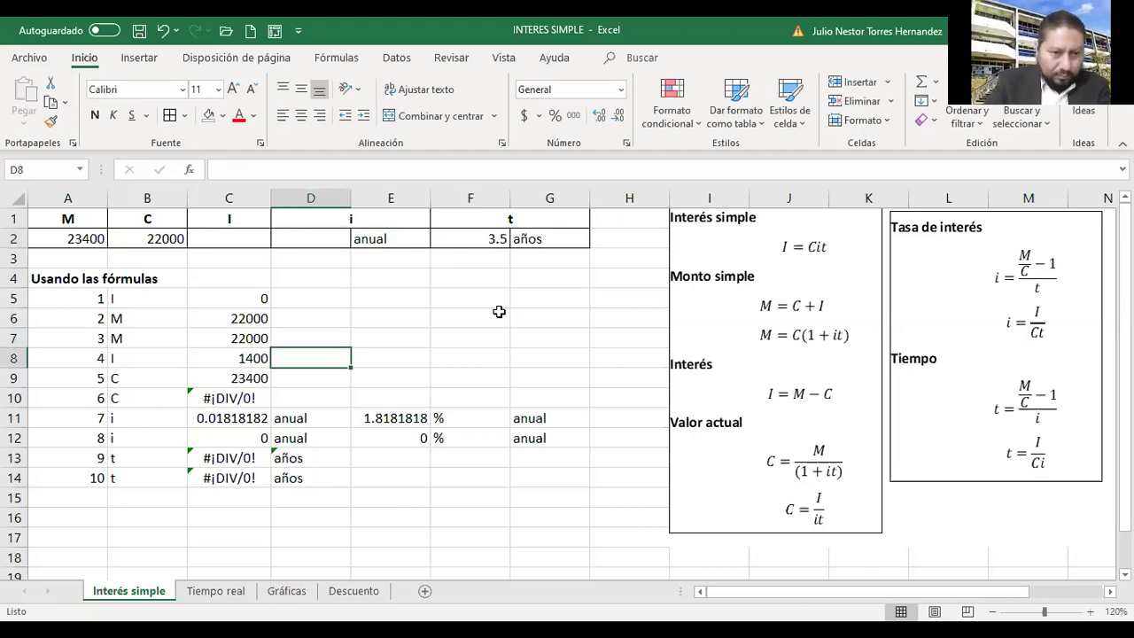
key("Left")
key("Left")
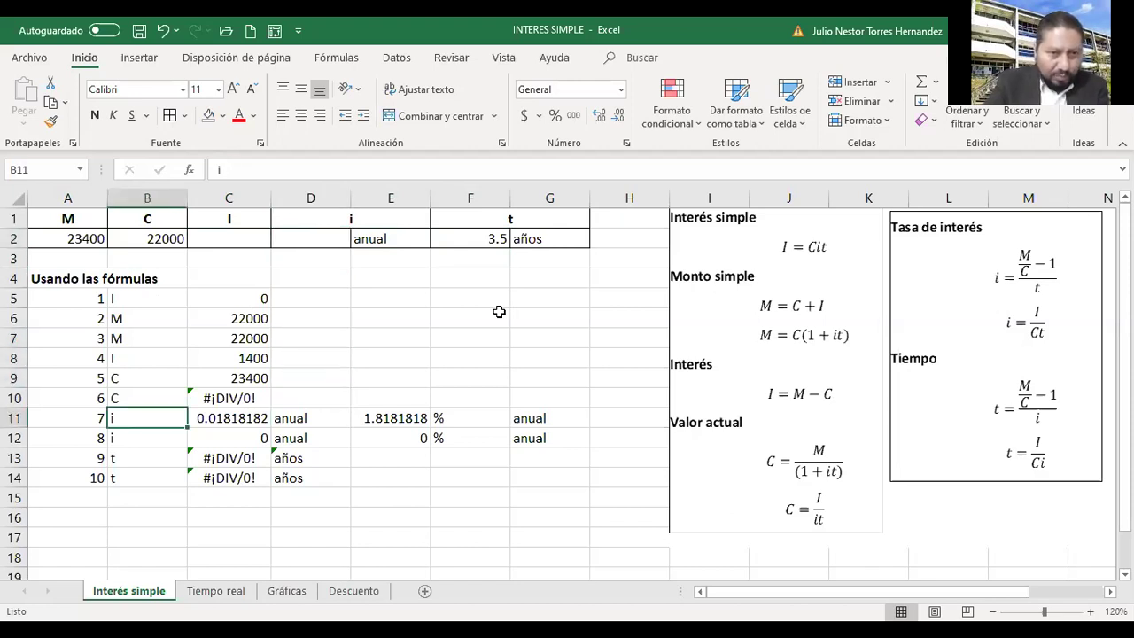
key("Down")
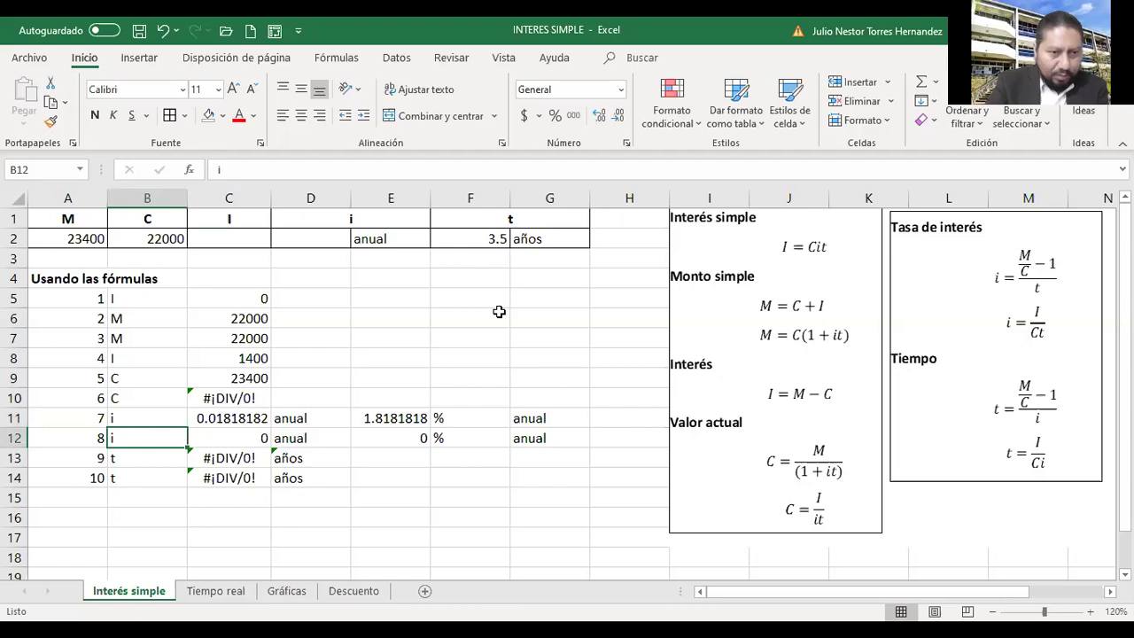
key("Right")
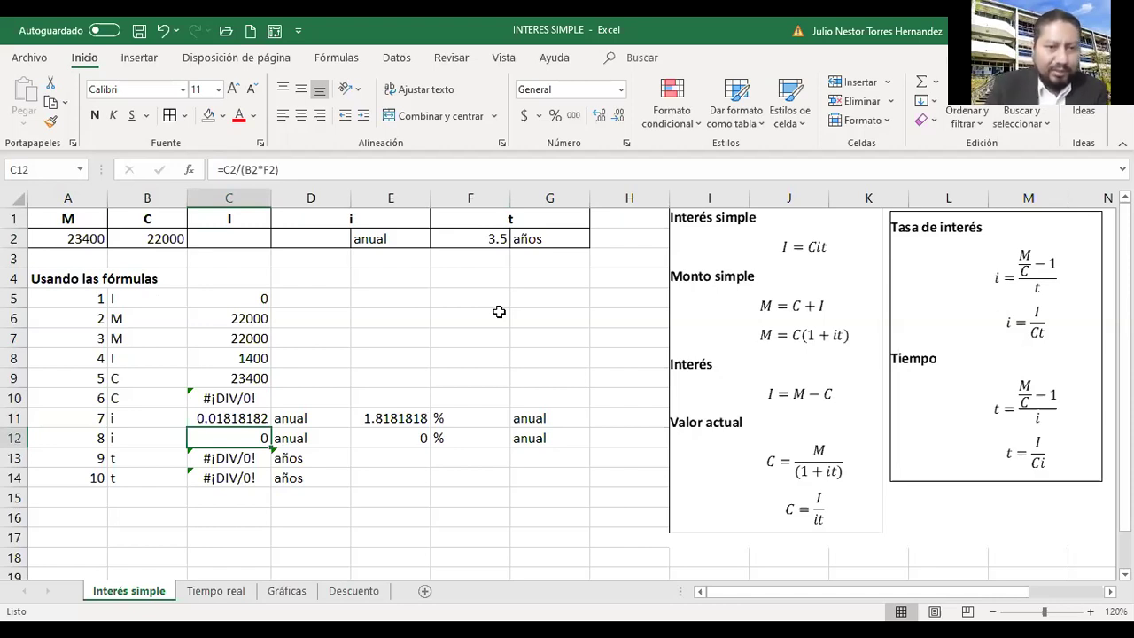
key("Up")
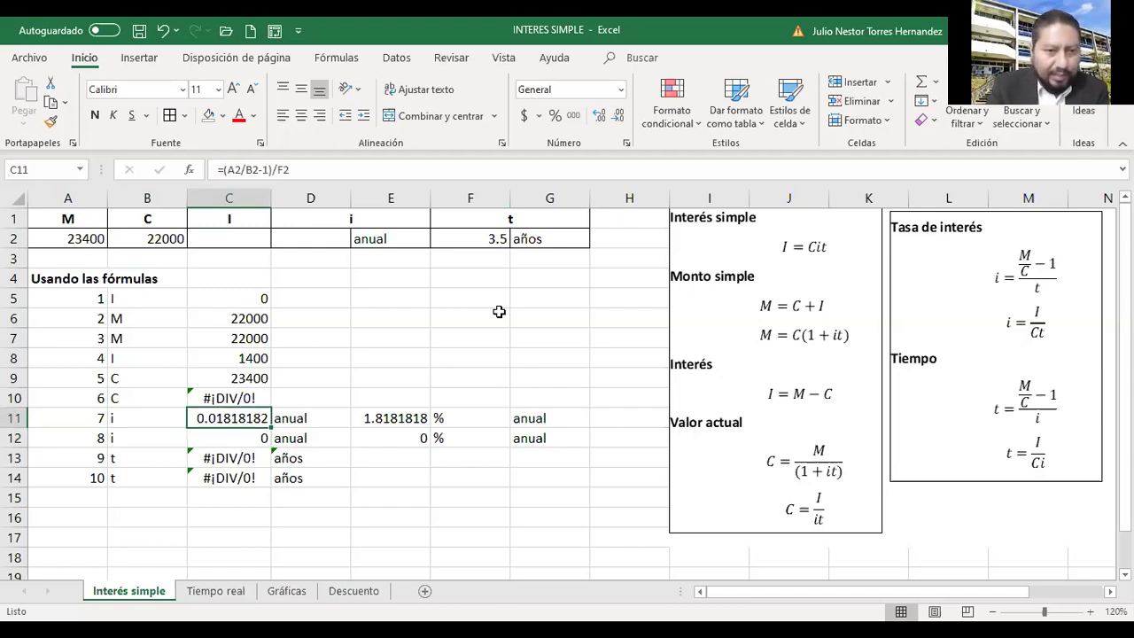
key("Down")
key("Up")
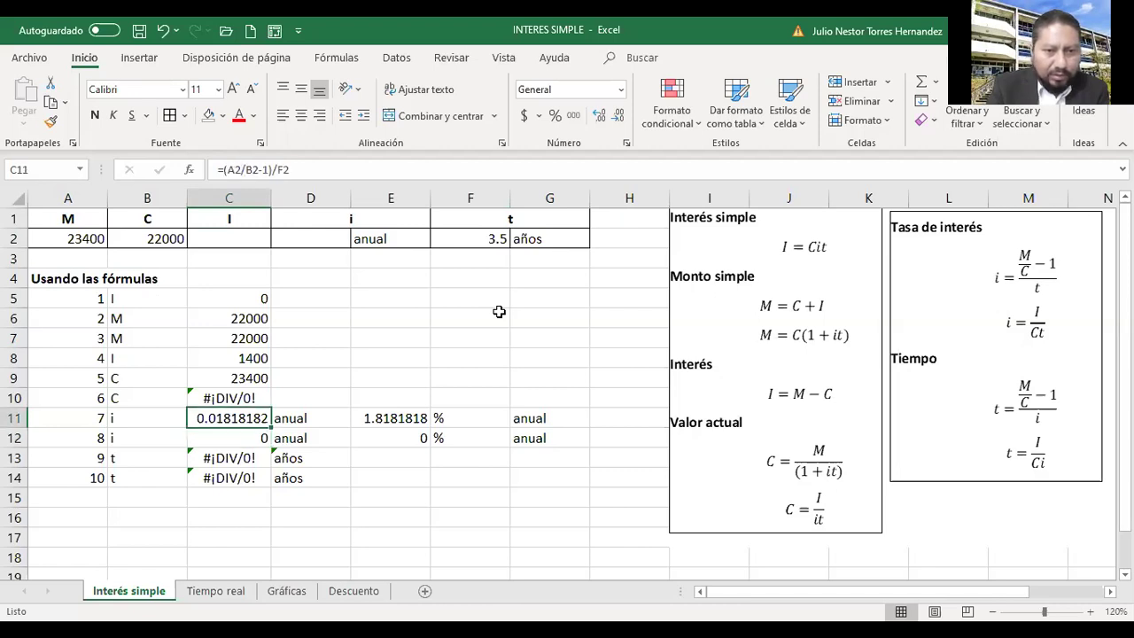
key("Right")
key("Right")
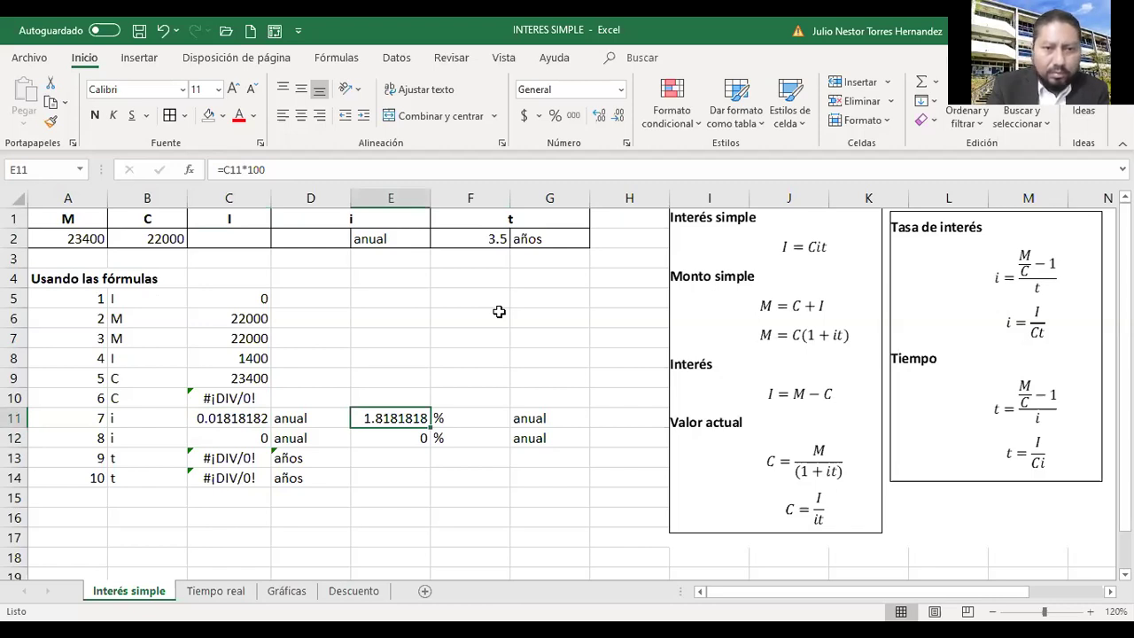
key("Down")
key("Up")
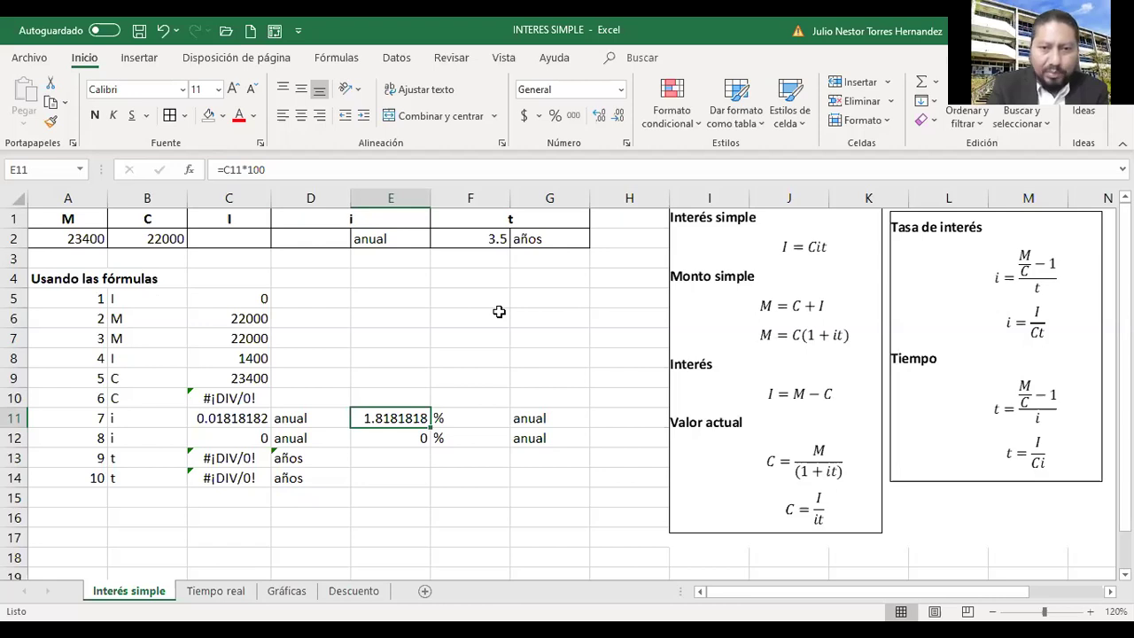
Highlight the rate (i) result in C11 with a yellow fill.
key("Left")
key("Left")
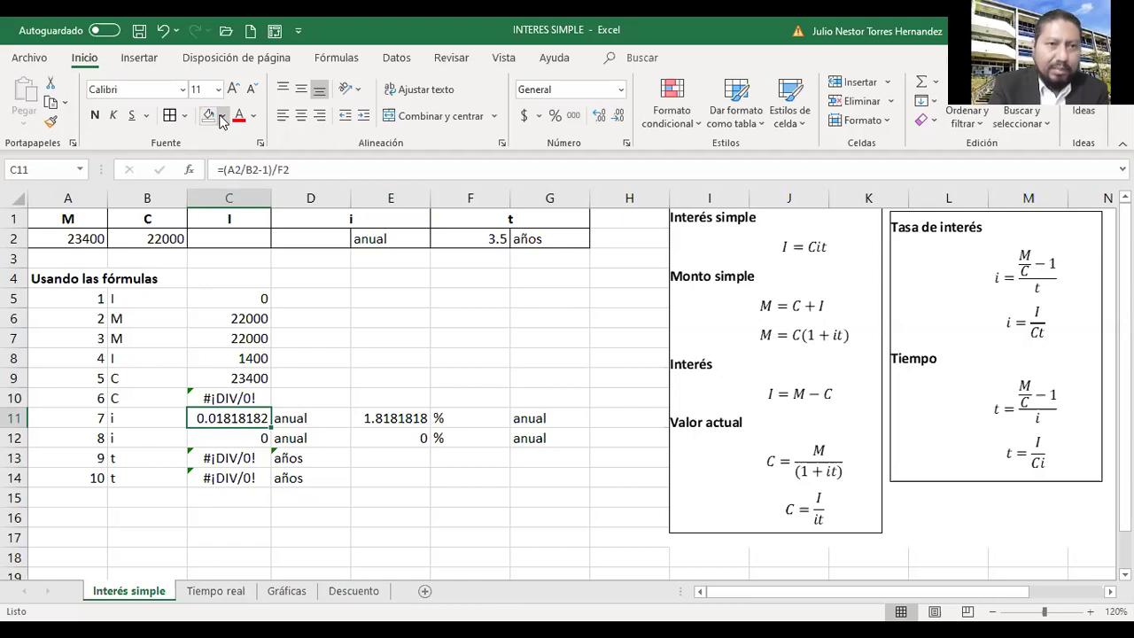
left_click(250, 270)
key("Down")
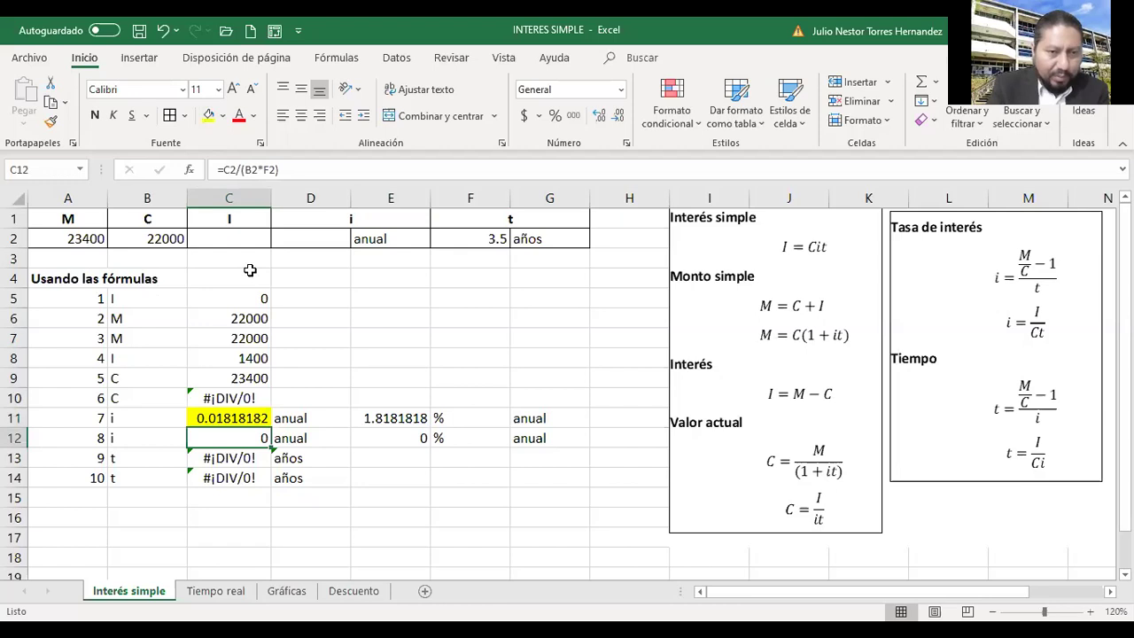
key("Up")
key("Up")
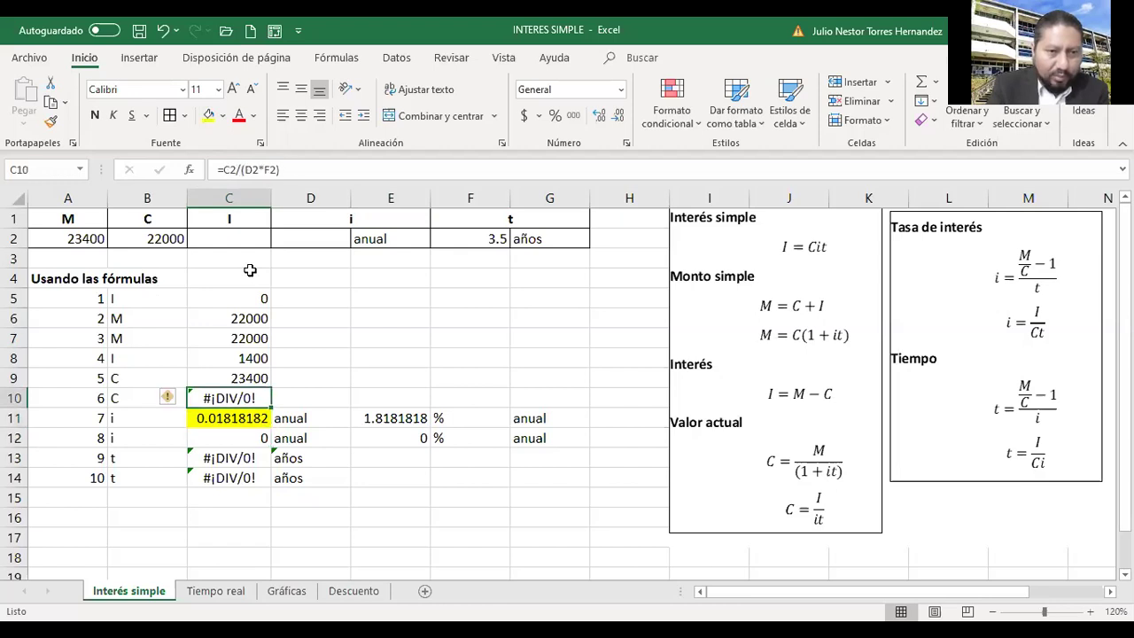
key("Down")
key("Down")
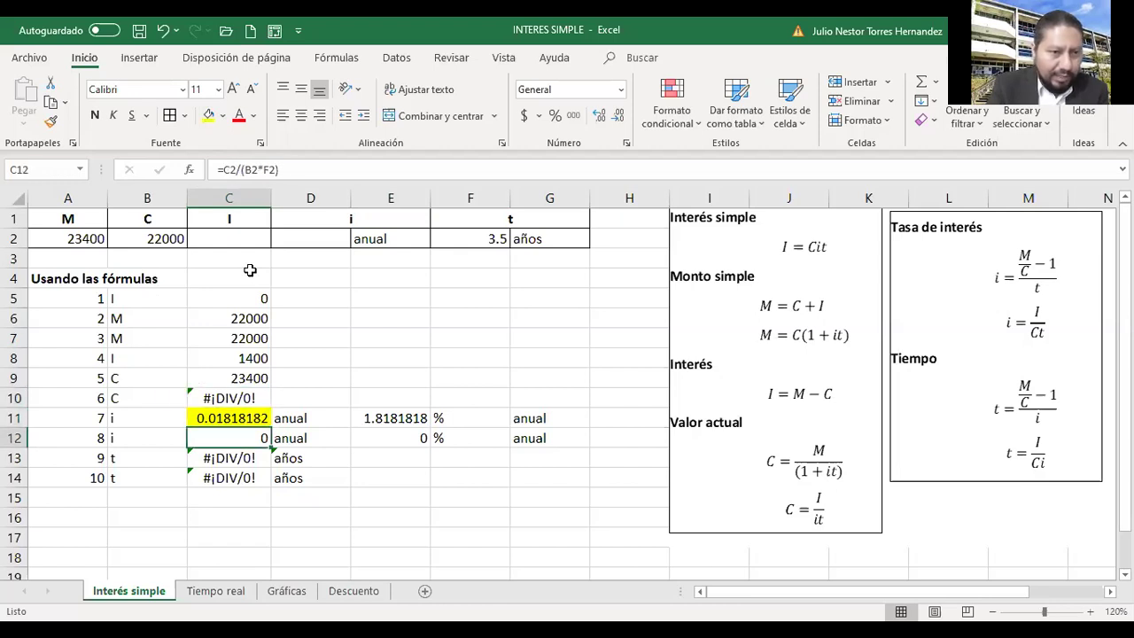
Enter .01818182 as the annual rate (i) in D2.
key("Up")
key("Up")
key("Up")
key("Up")
key("Up")
key("Up")
key("Up")
key("Up")
key("Up")
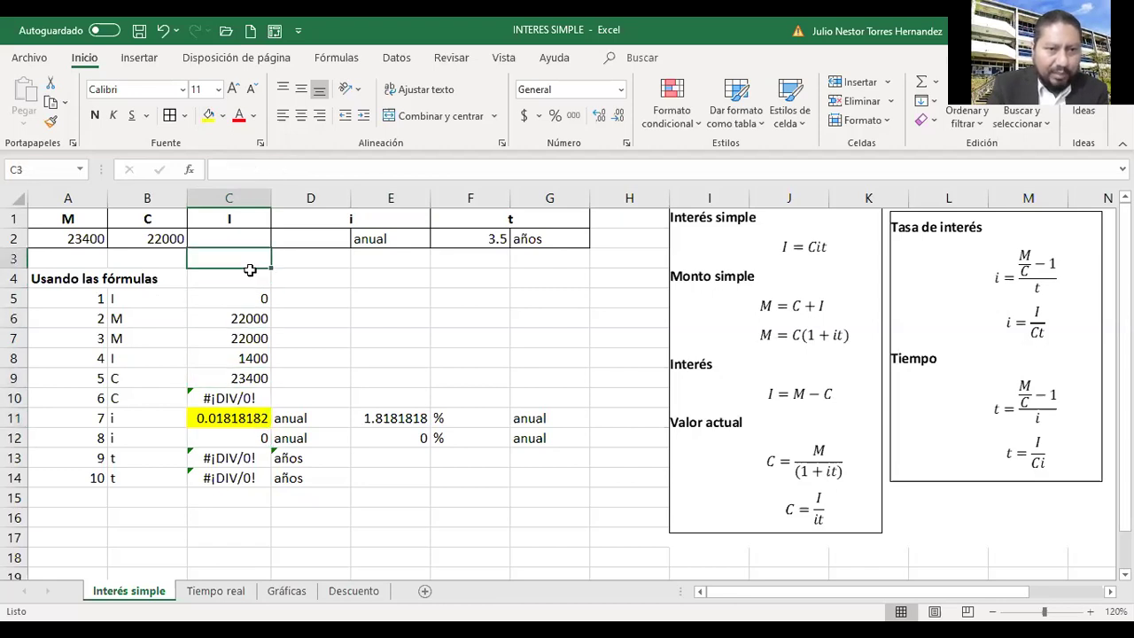
key("Up")
key("Right")
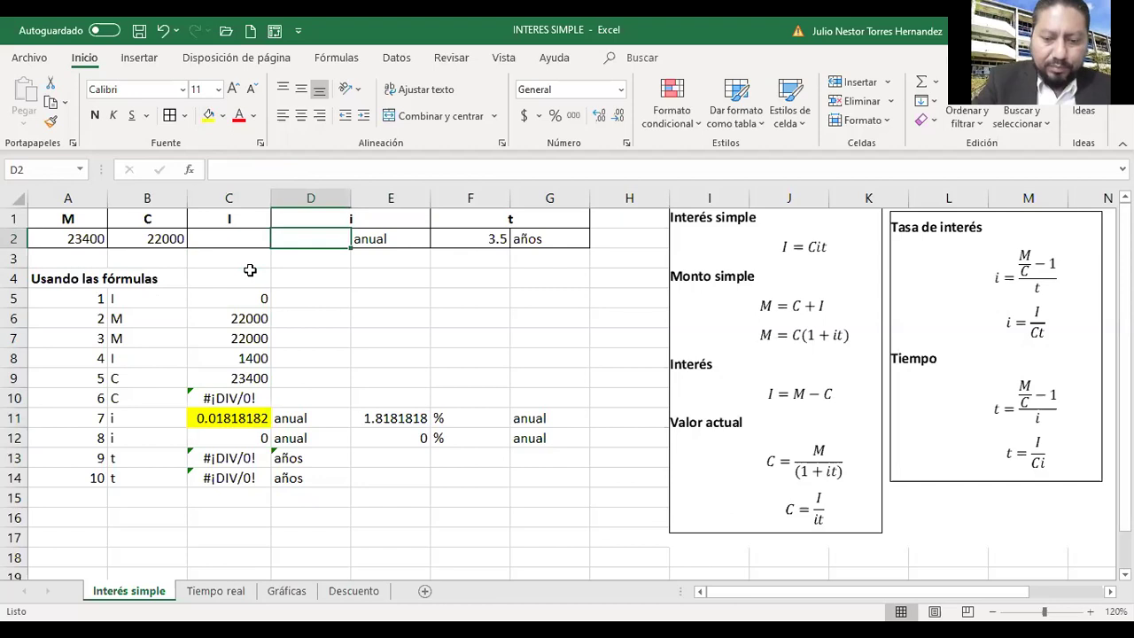
type(".0181818")
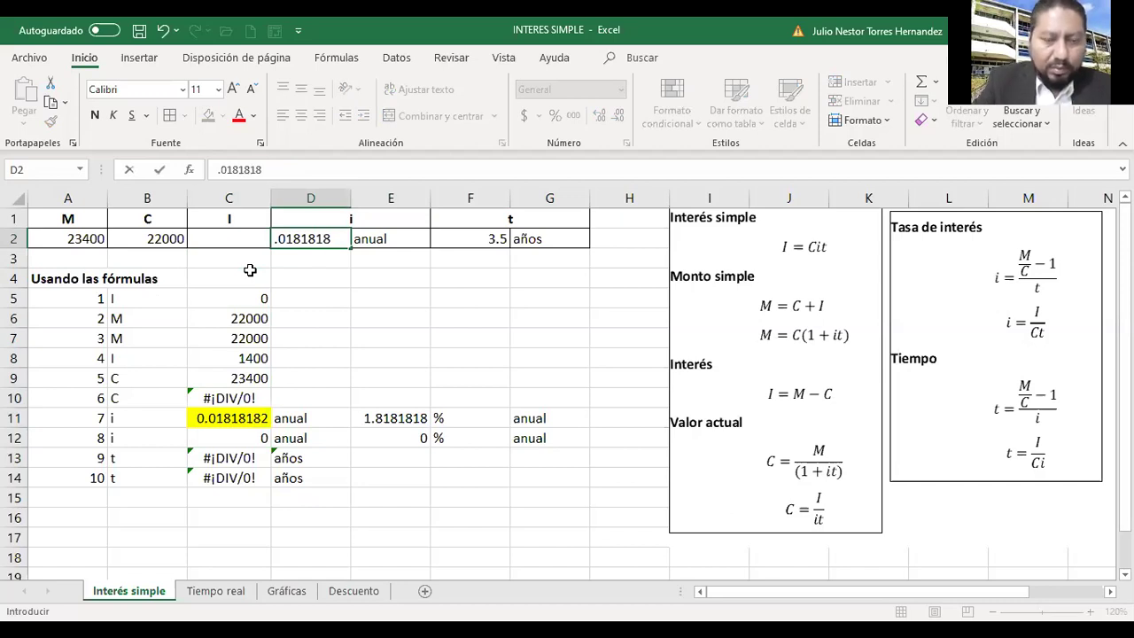
type("82")
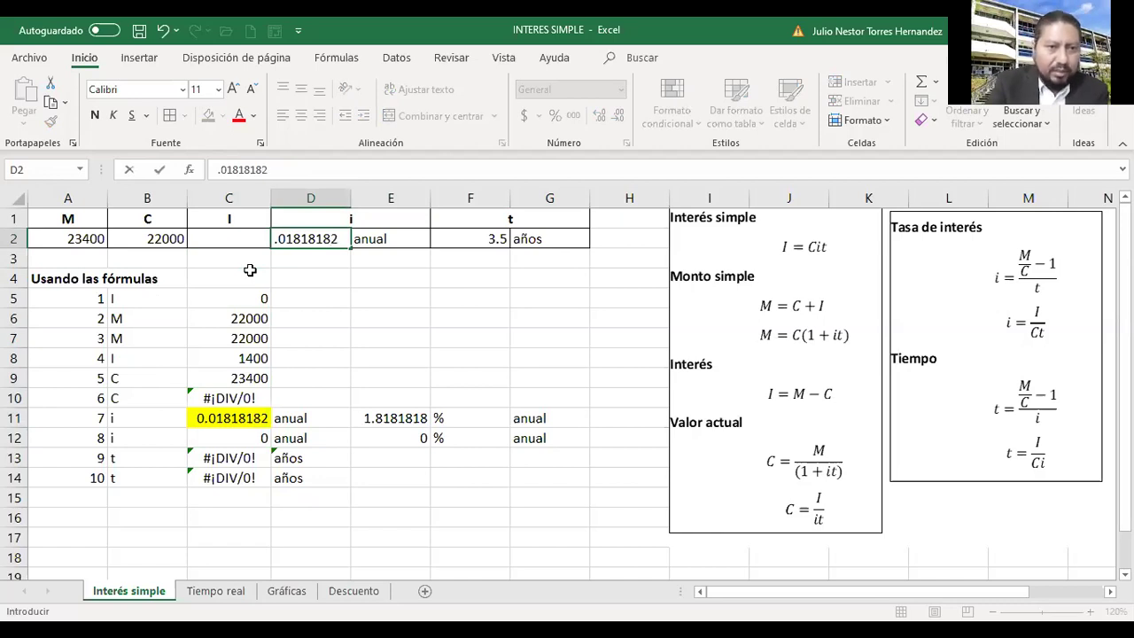
key("Return")
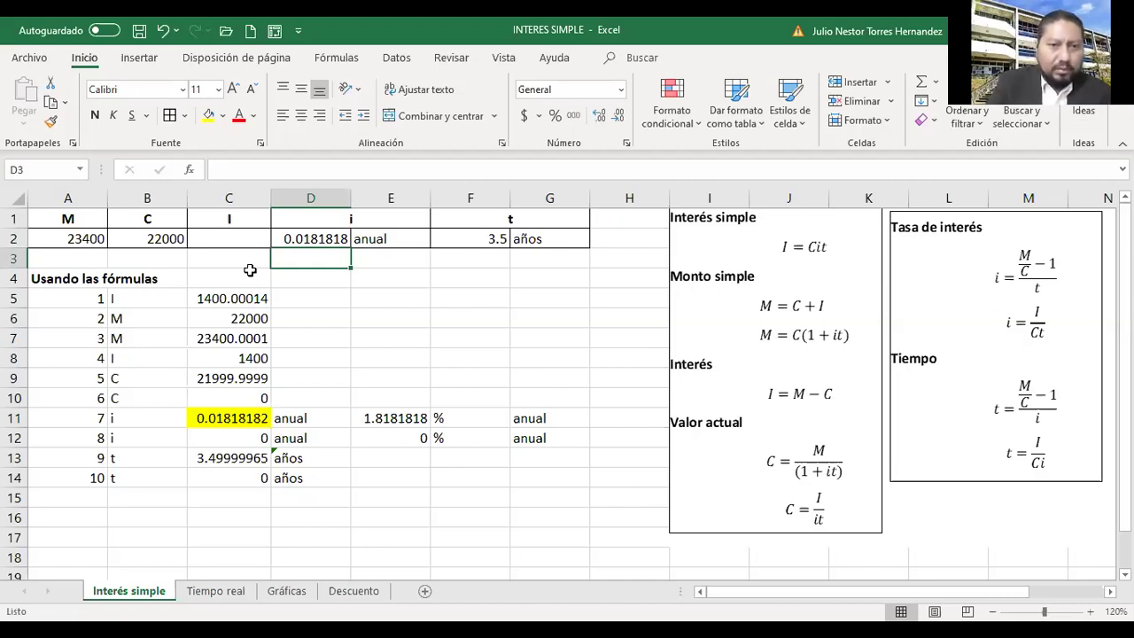
Highlight the interest (I) result in C5 with a yellow fill.
key("Up")
key("Up")
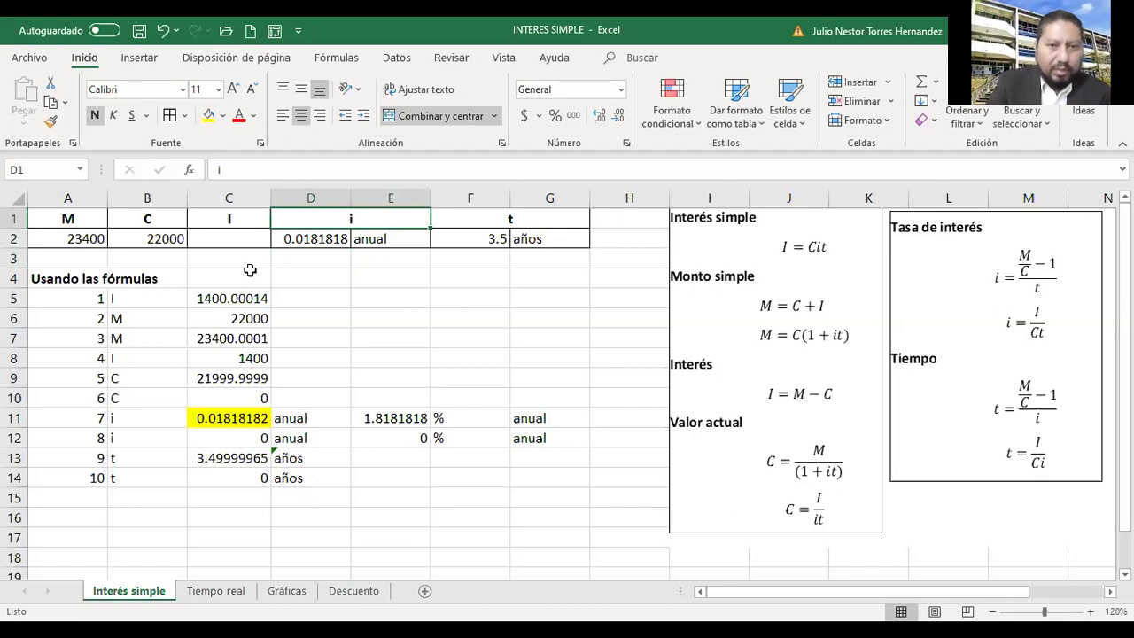
key("Down")
key("Down")
key("Down")
key("Down")
key("Down")
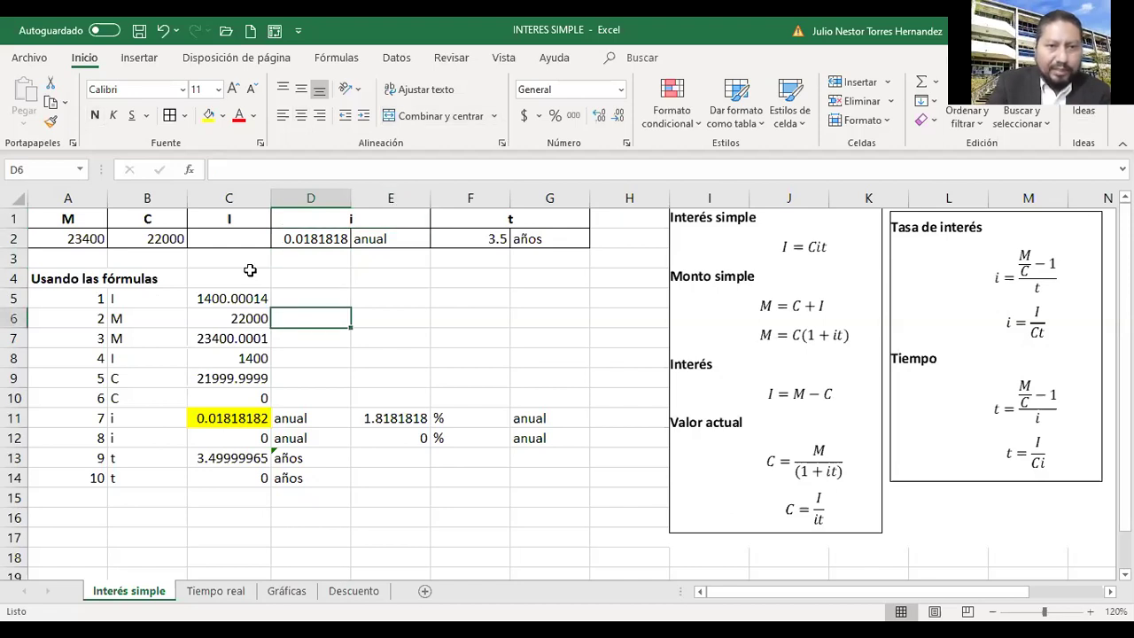
key("Left")
key("Up")
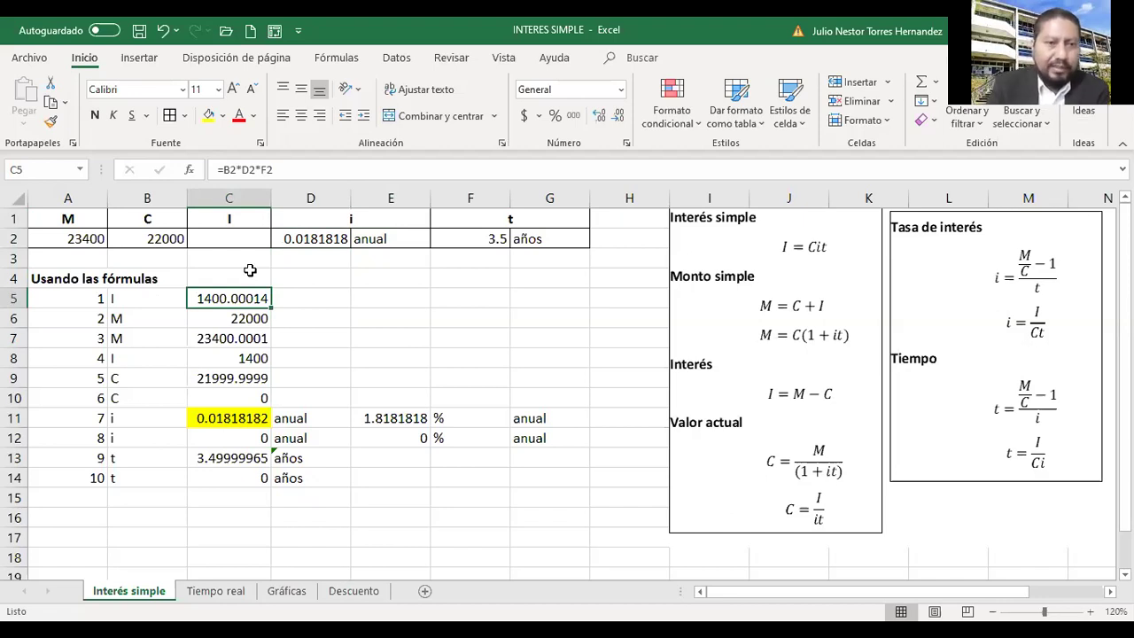
key("Left")
key("Right")
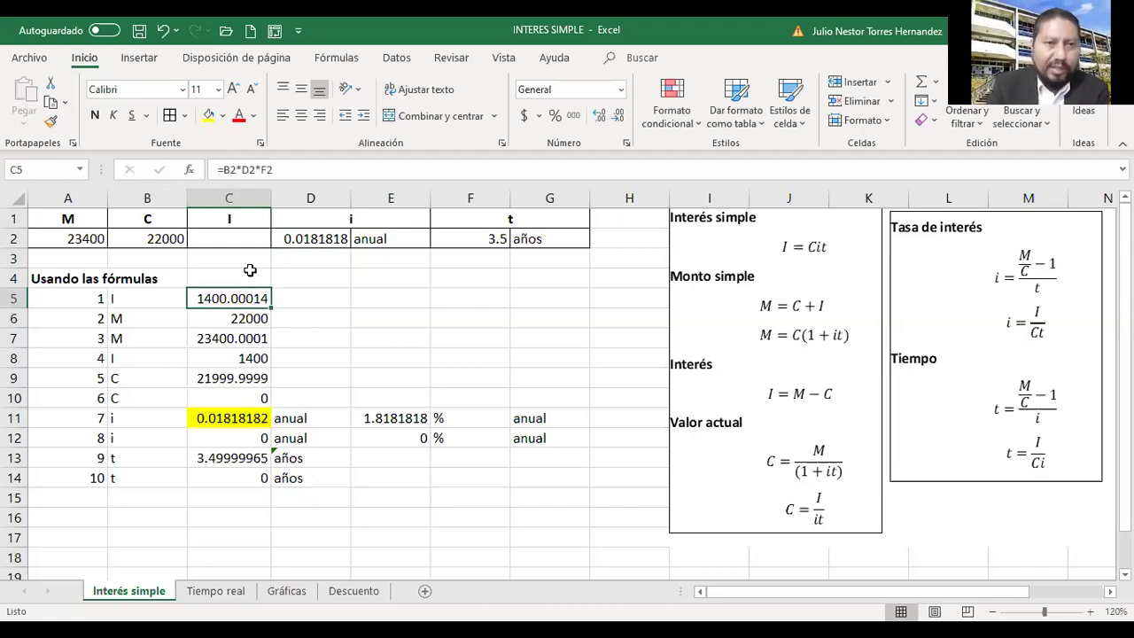
left_click(209, 116)
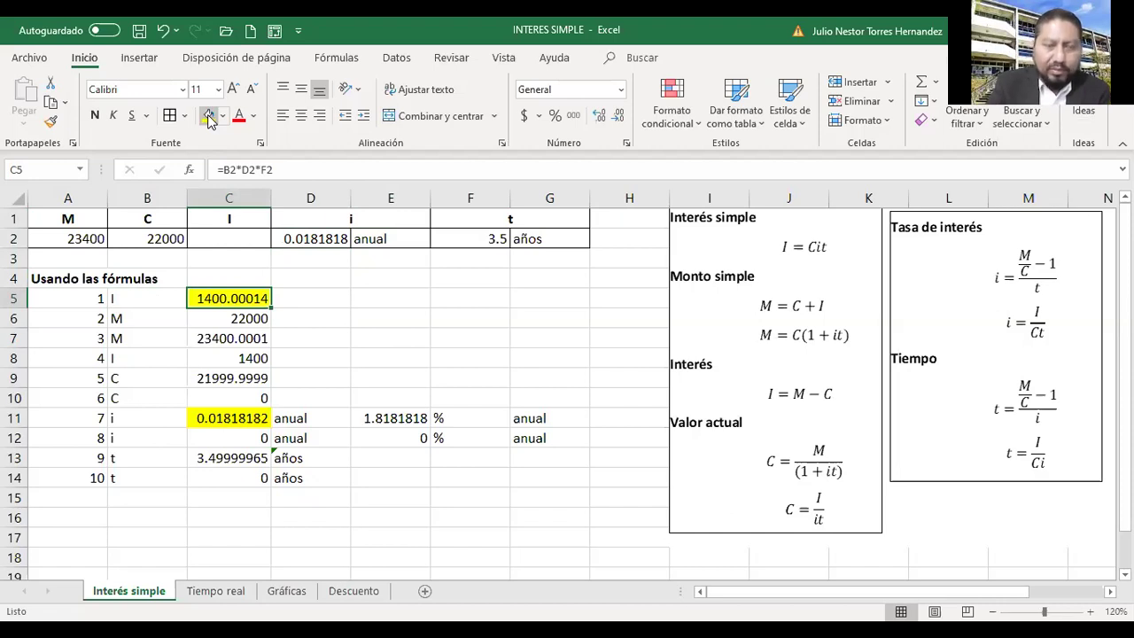
Enter 1400 as the interest (I) in C2.
key("Up")
key("Up")
key("Up")
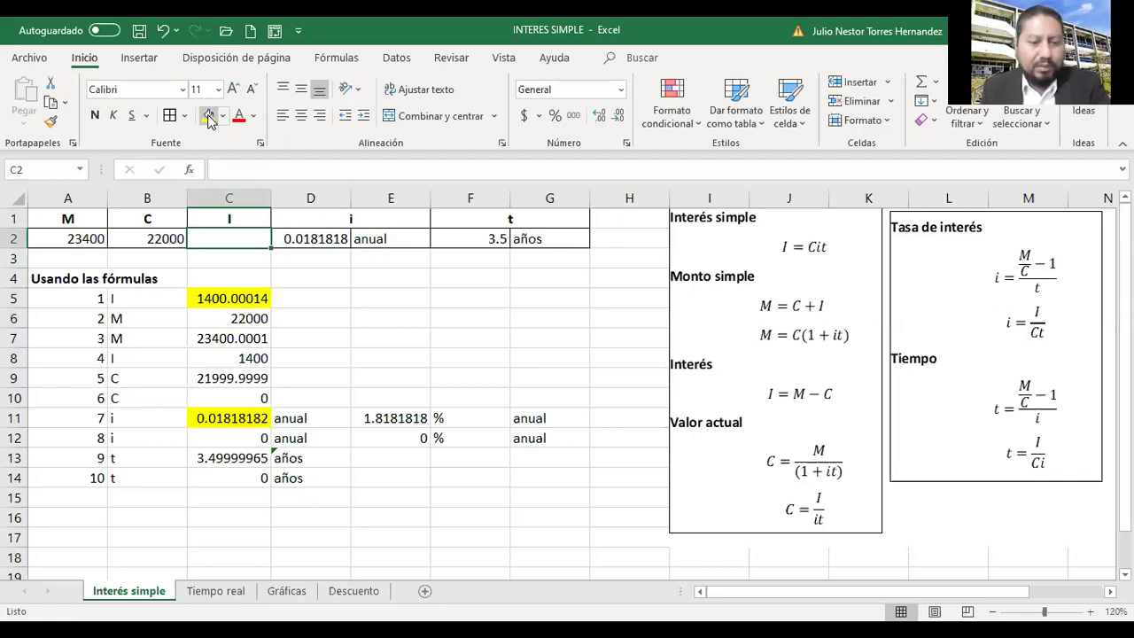
type("1")
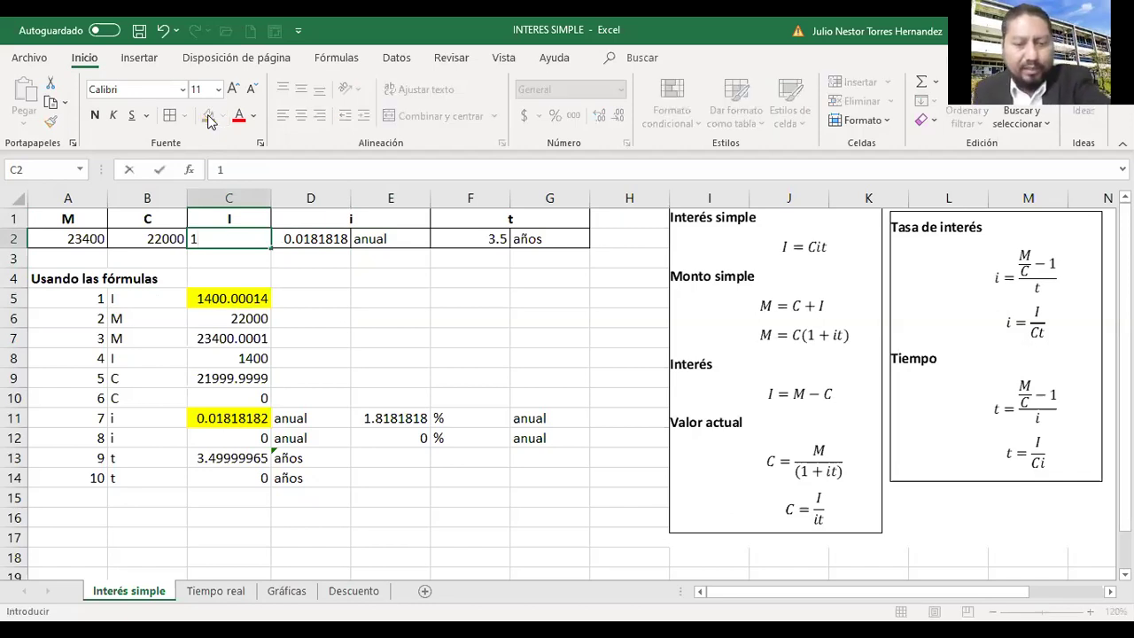
type("400")
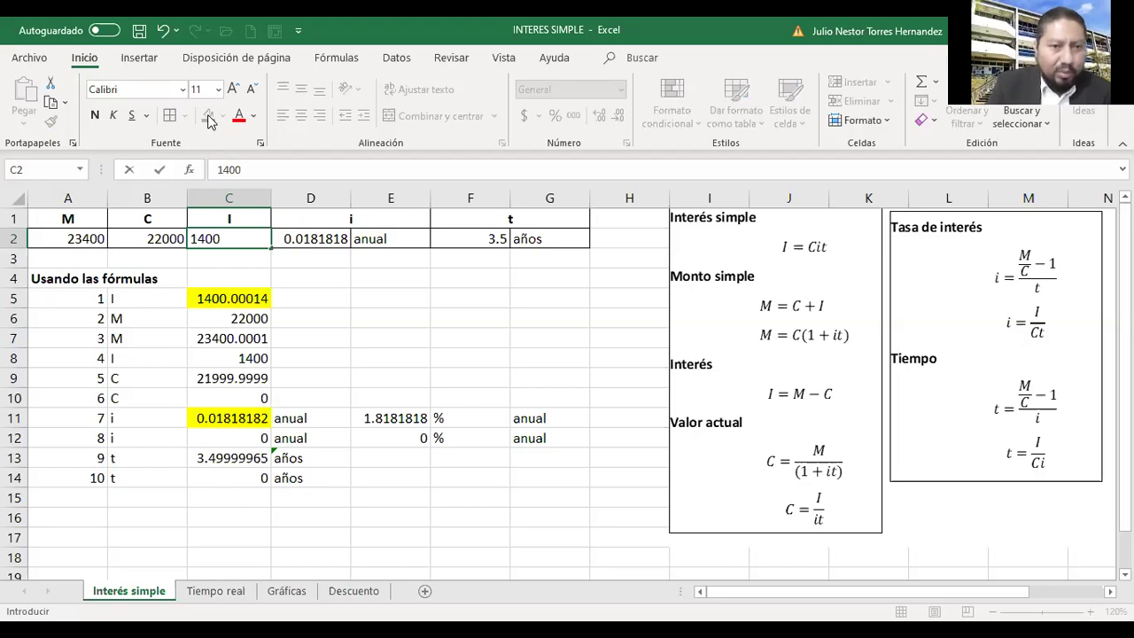
key("Return")
Highlight the second interest (I) result in C8 with a yellow fill.
key("Return")
key("Down")
key("Down")
key("Down")
key("Down")
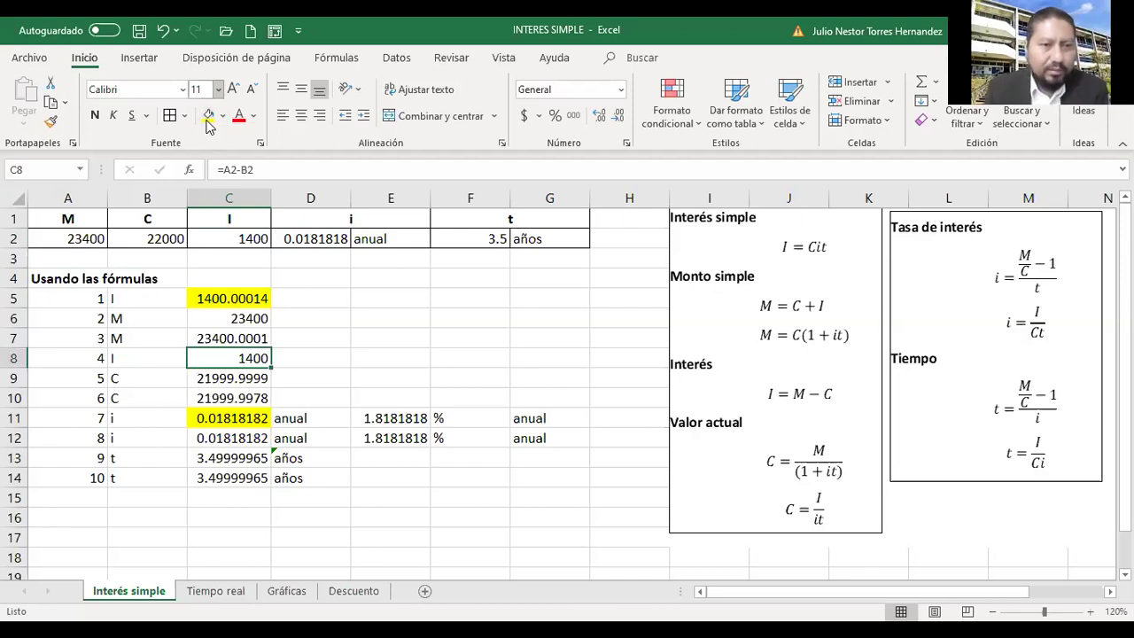
left_click(209, 116)
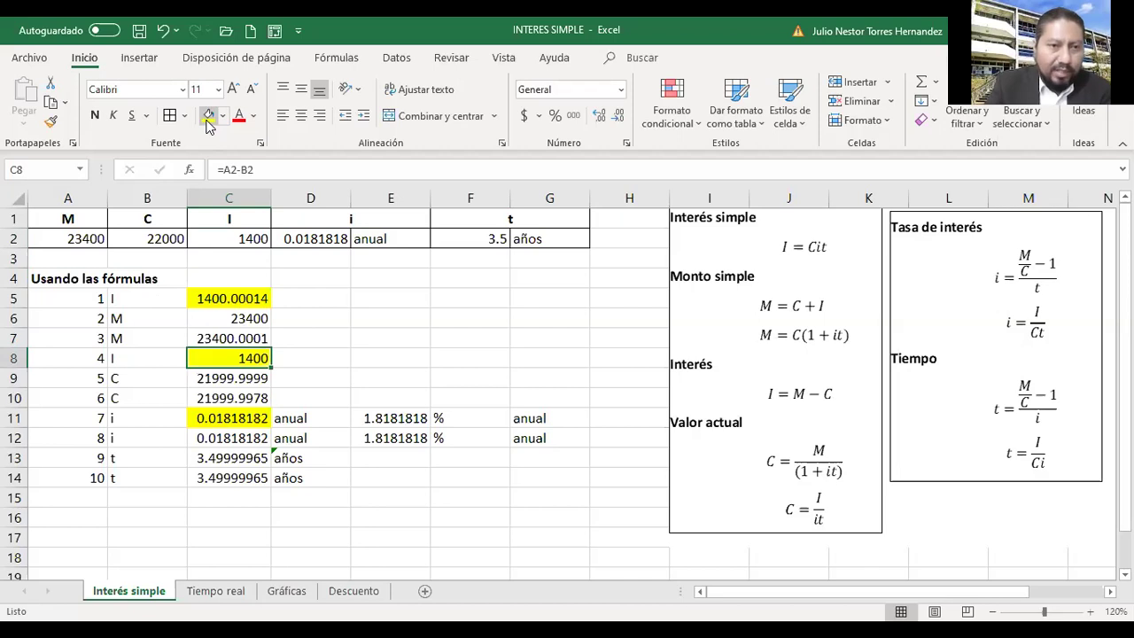
Compare the interest formula in C5 and the amount (M) formulas in C6 and C7 with the entered data.
key("Up")
key("Up")
key("Up")
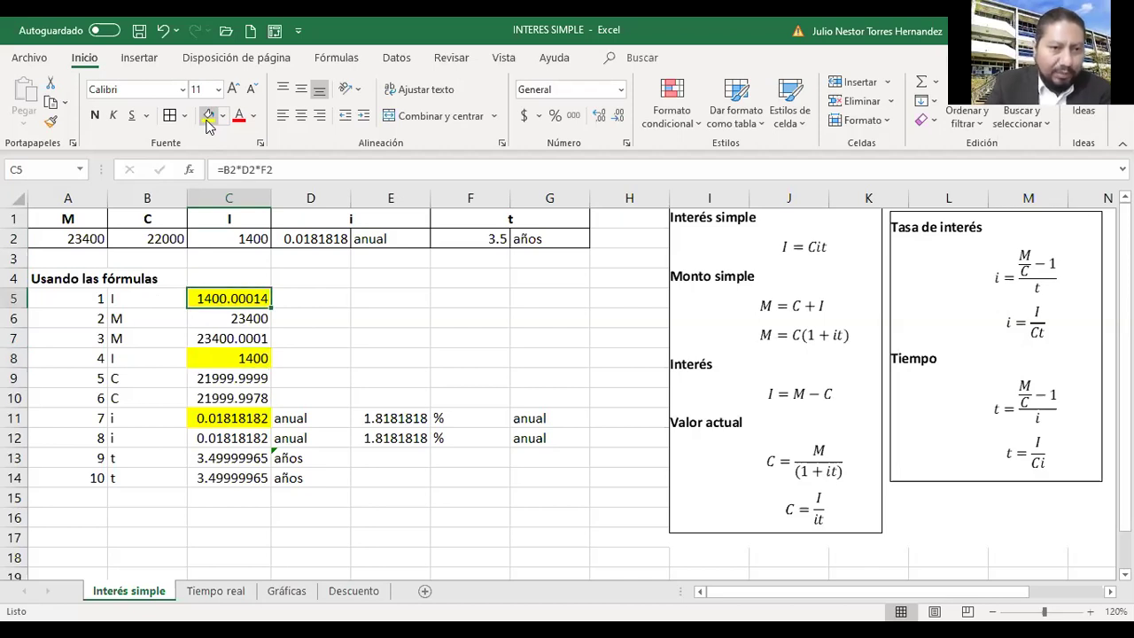
key("Down")
key("Down")
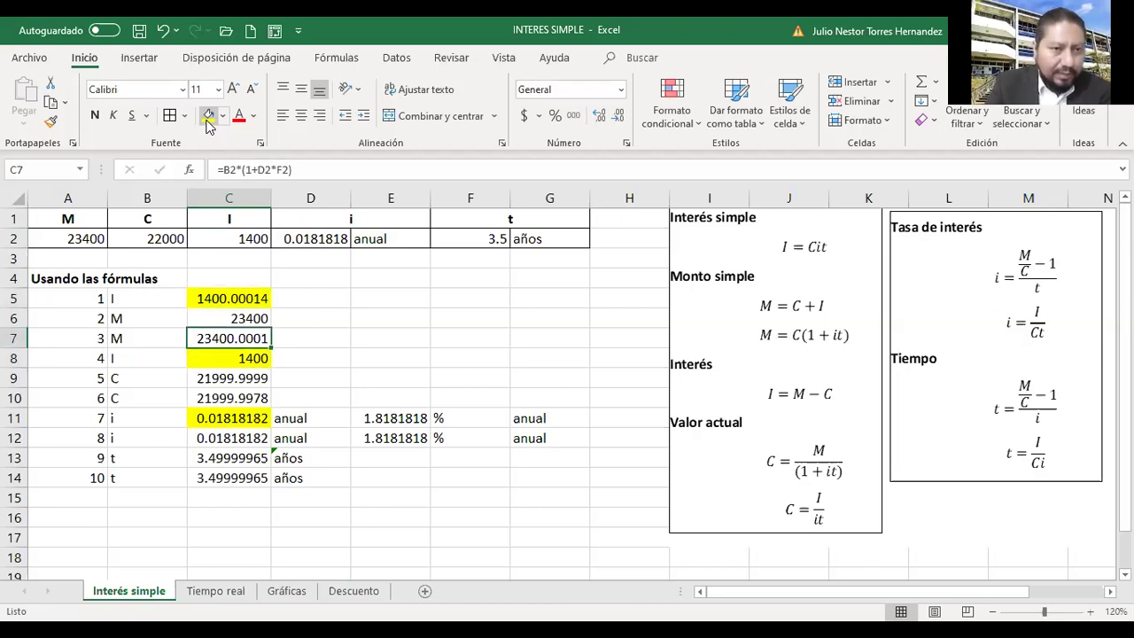
key("Up")
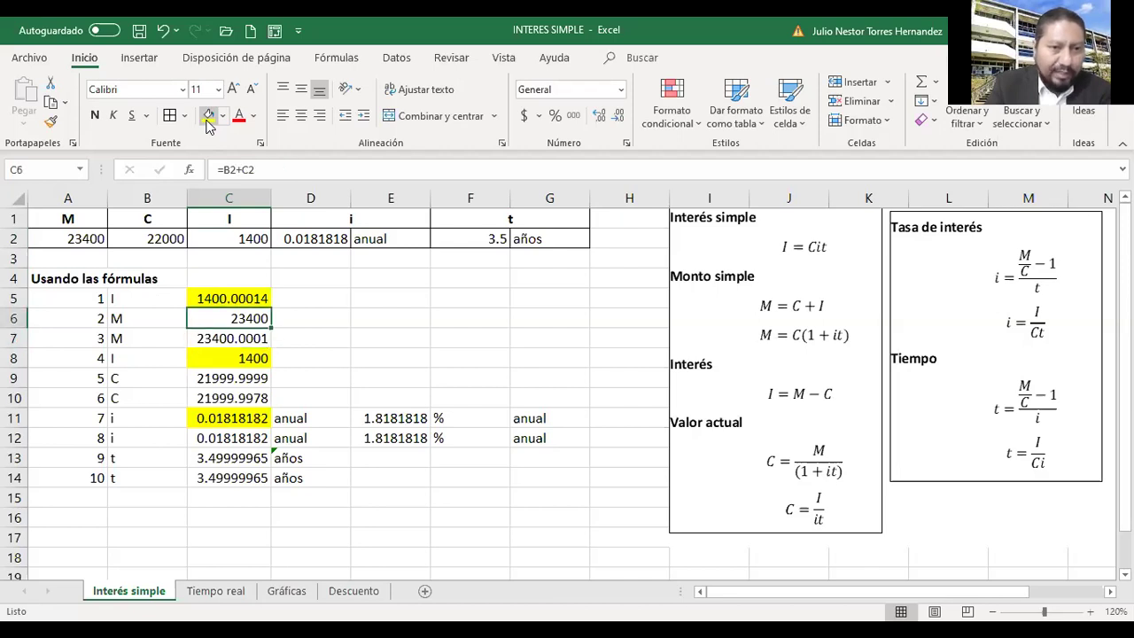
key("Down")
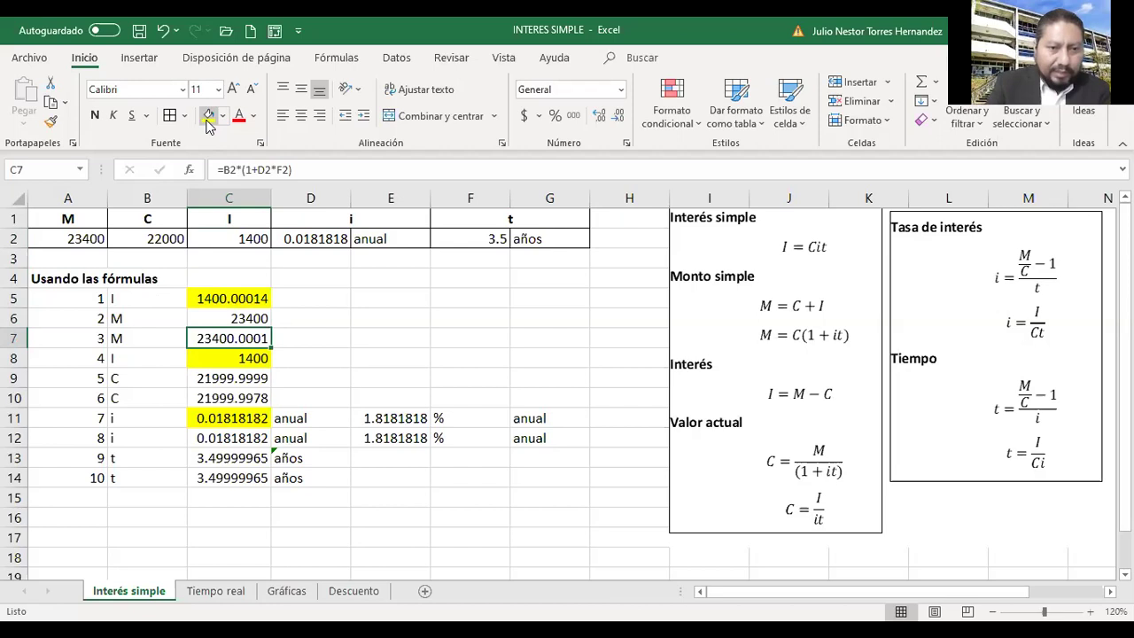
Check the rate (i) formulas in C11 and C12 and the time (t) formulas in C13 and C14 against the entered data.
key("Down")
key("Down")
key("Down")
key("Down")
key("Down")
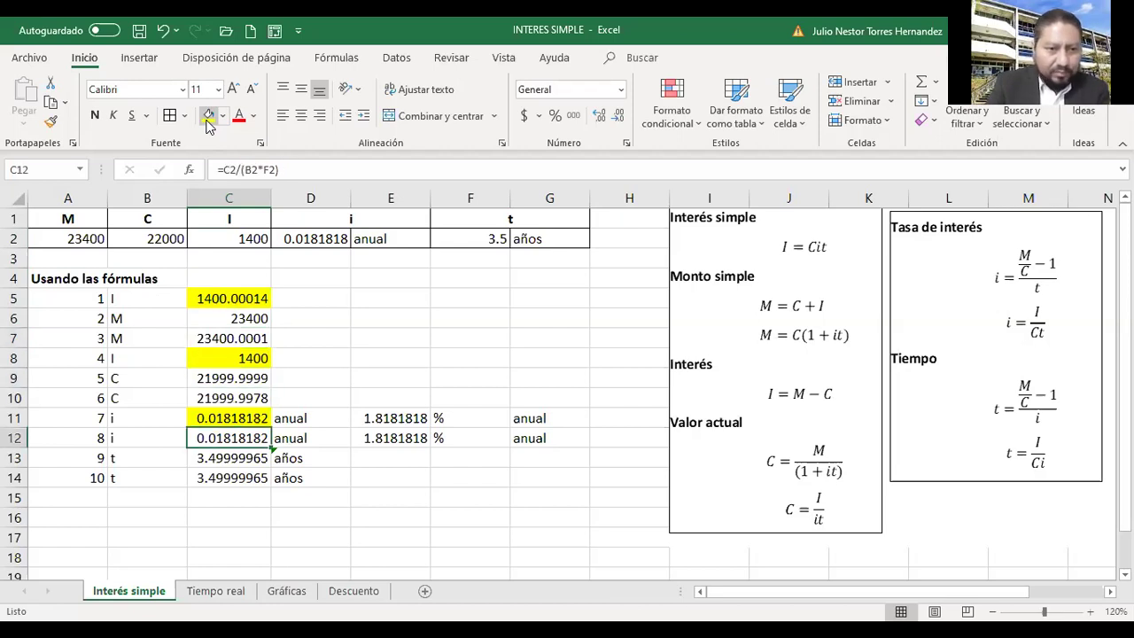
key("Down")
key("Down")
key("Up")
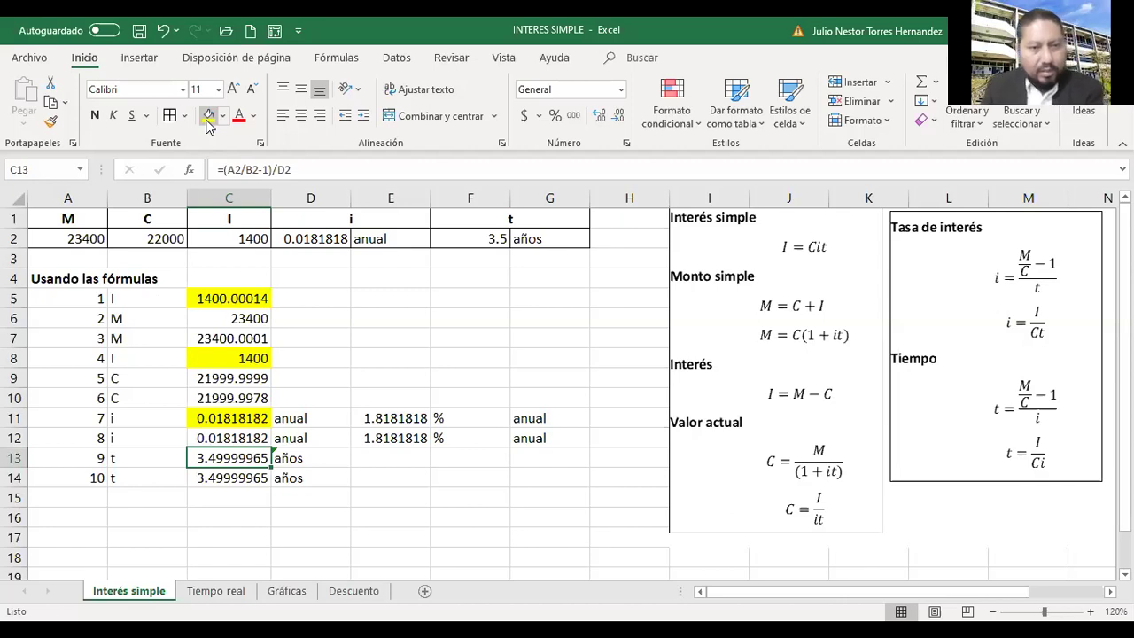
key("Down")
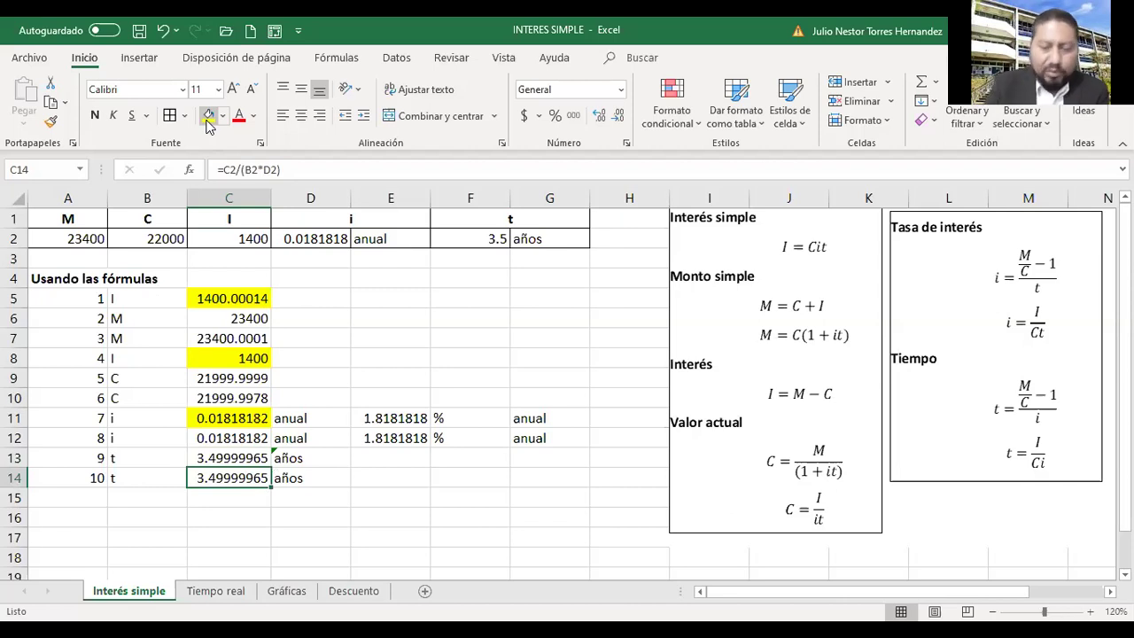
key("Up")
key("Up")
key("Up")
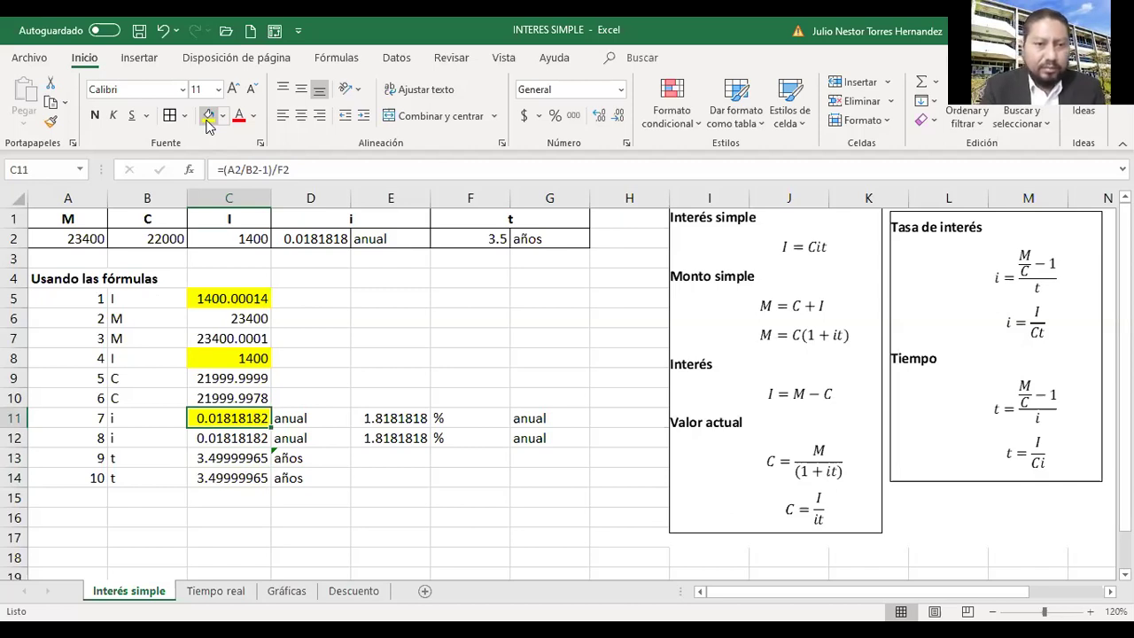
Clear the amount, capital, interest and rate values from A2:D2.
key("Up")
key("Up")
key("Up")
key("Up")
key("Up")
key("Up")
key("Up")
key("Up")
key("Up")
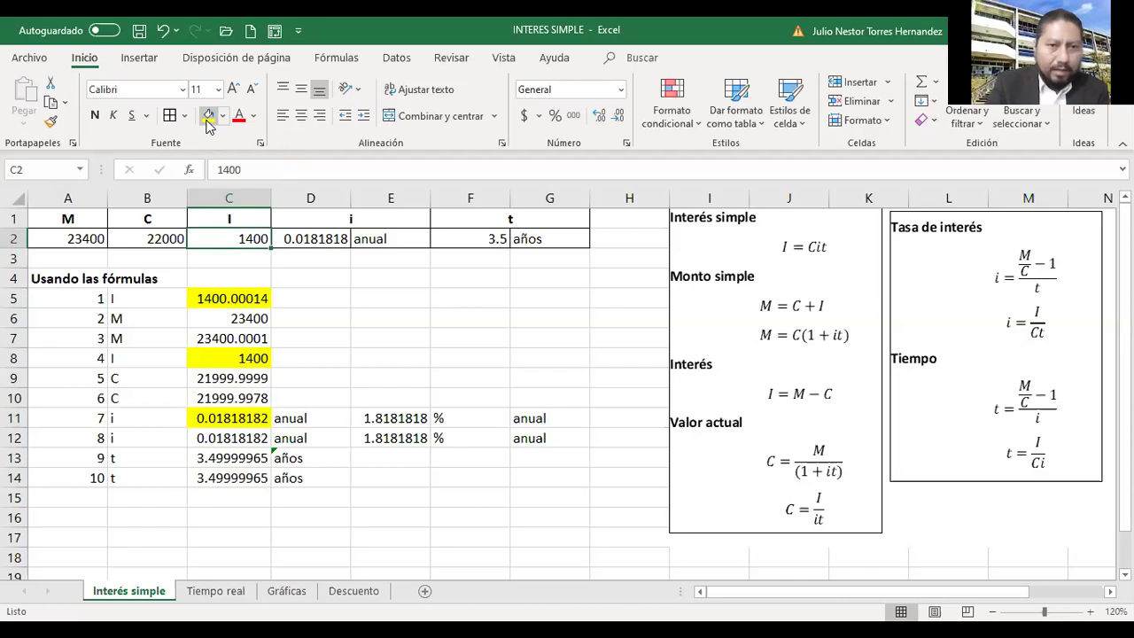
key("Right")
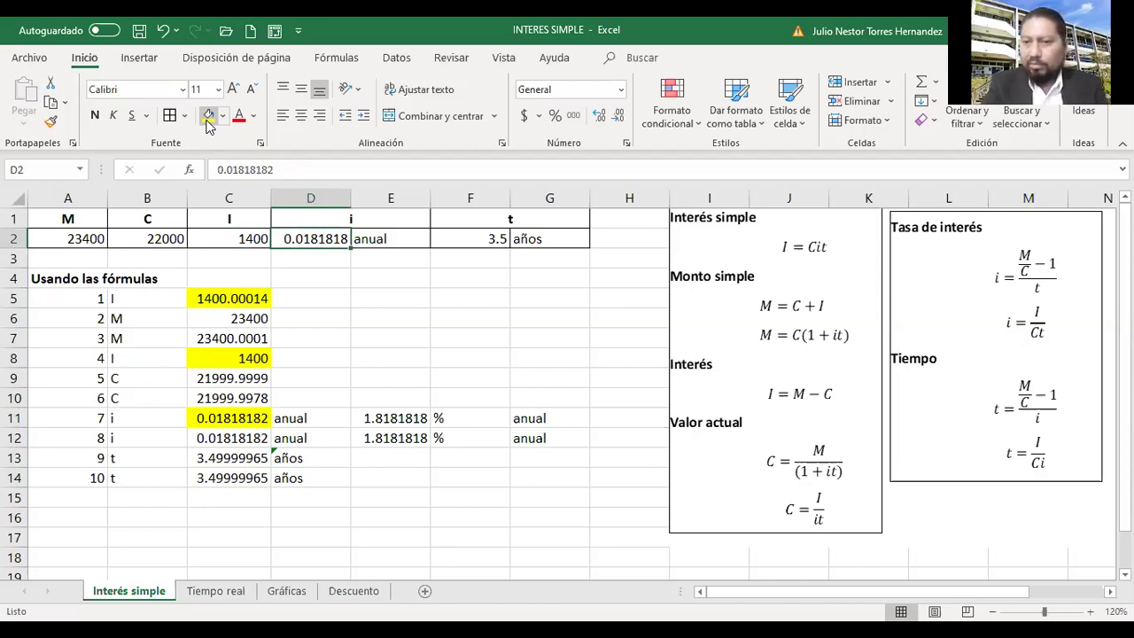
key("shift+Left")
key("shift+Left")
key("shift+Left")
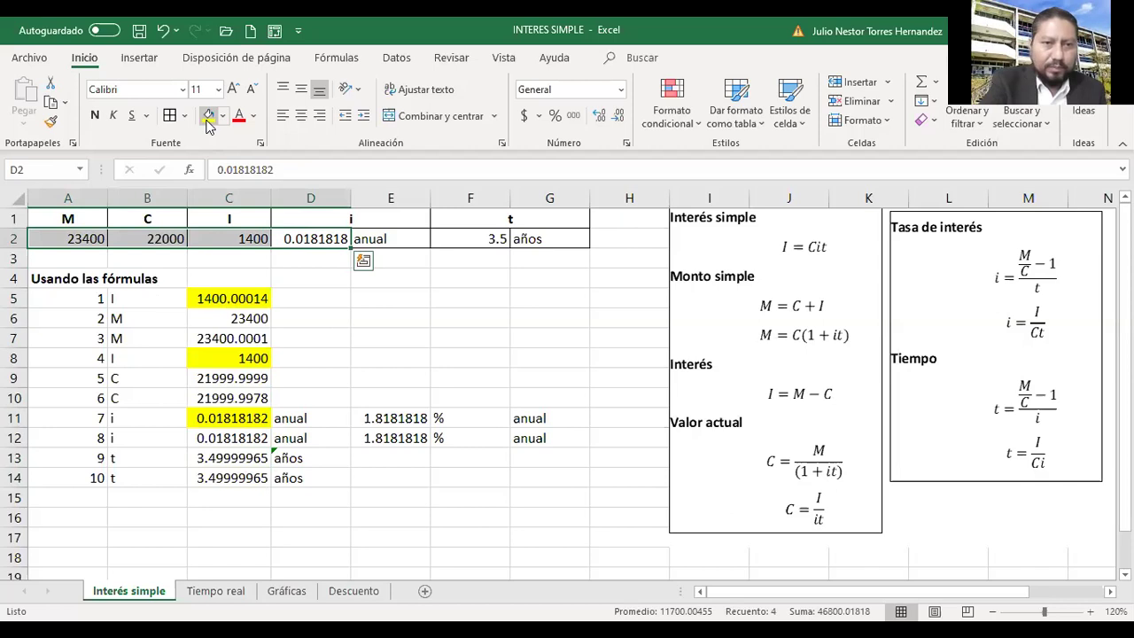
key("Delete")
Clear the time (t) value from F2, keeping the unit labels in row 2.
key("Right")
key("Right")
key("Right")
key("Left")
key("Delete")
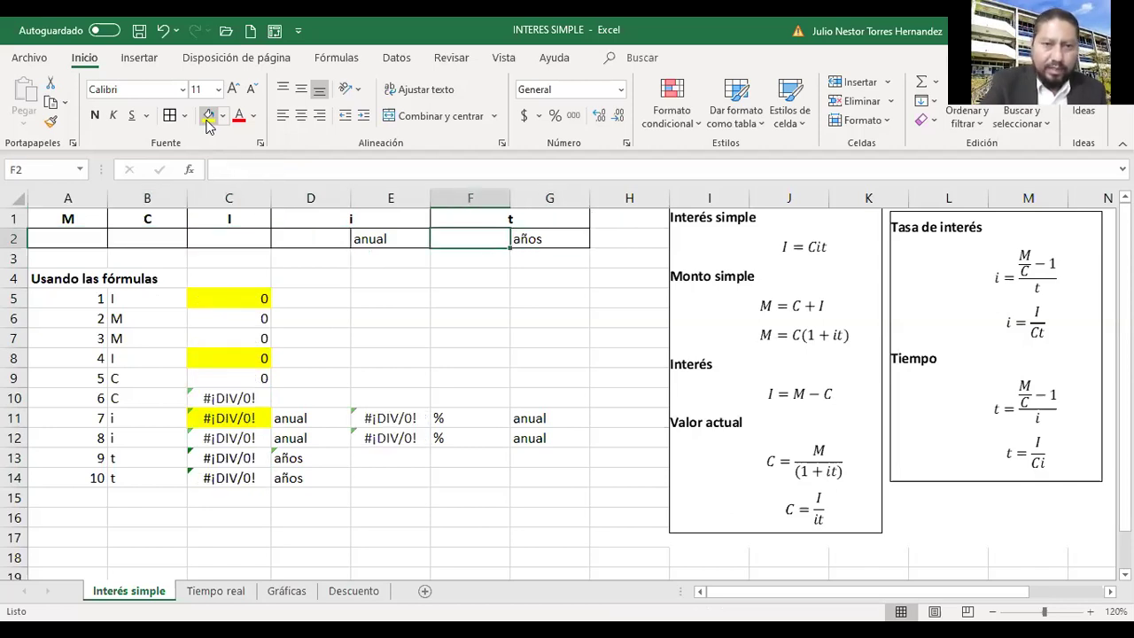
Remove the yellow fill from the formula results in C5:C11.
key("Left")
key("Left")
key("Down")
key("Left")
key("Down")
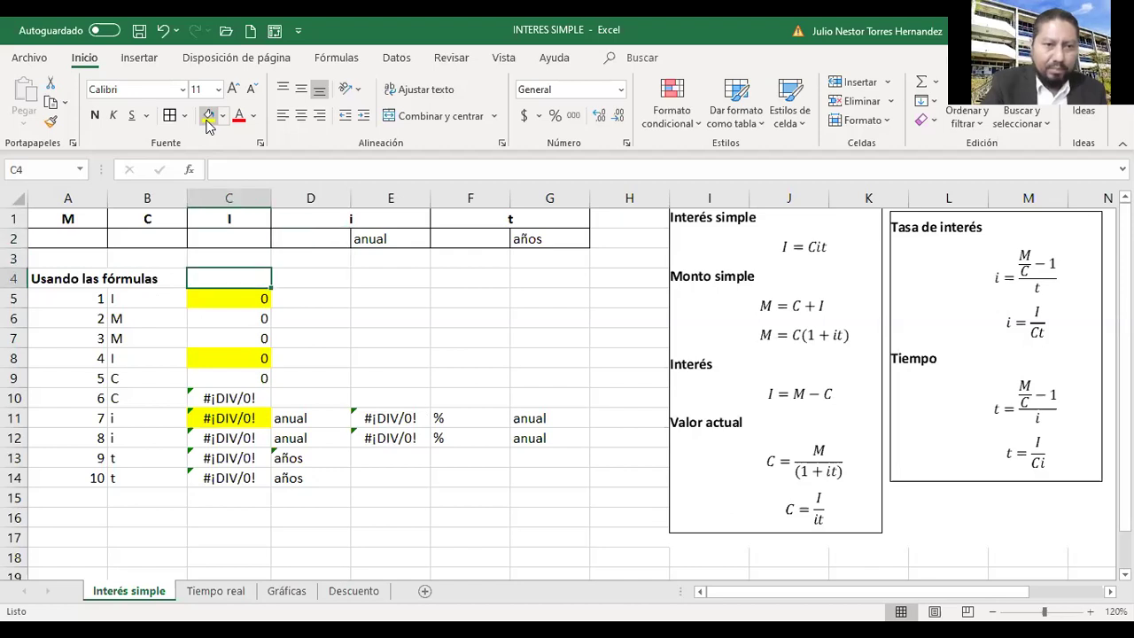
key("Down")
key("shift+Down")
key("shift+Down")
key("shift+Down")
key("shift+Down")
key("shift+Down")
key("shift+Down")
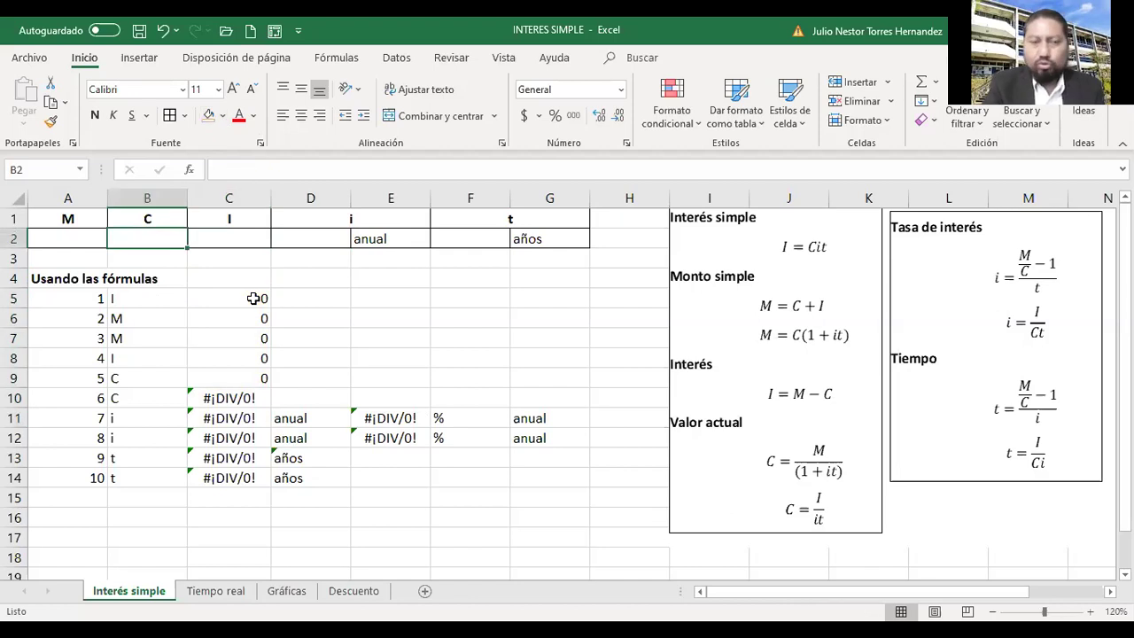
Enter an interest (I) of 10000 in C2 and an annual rate (i) of 0.24 in D2.
key("Right")
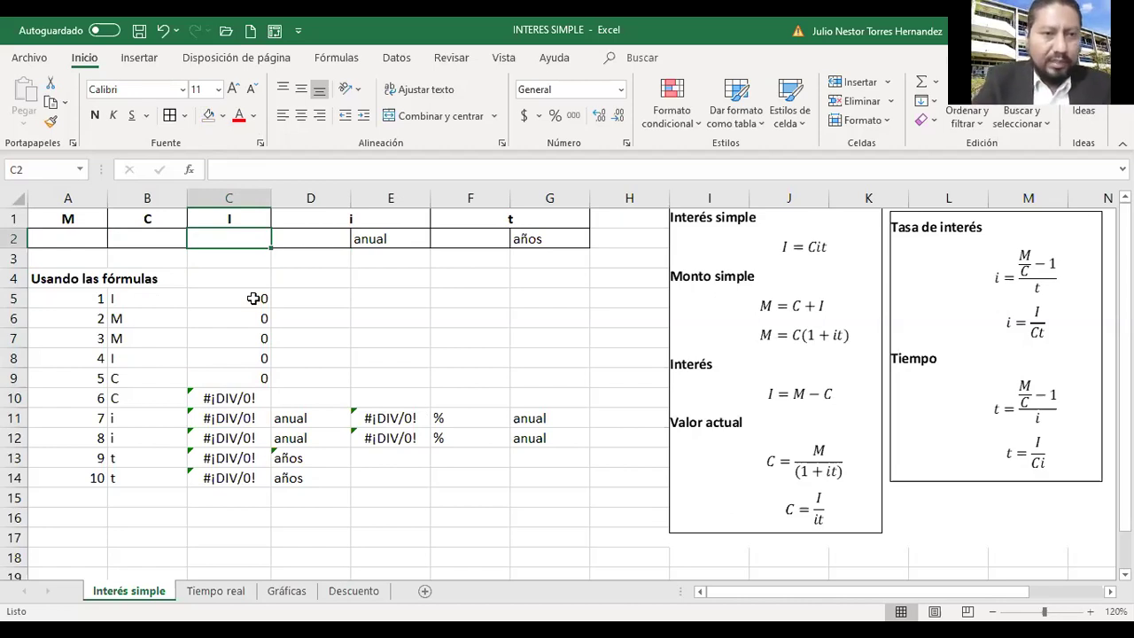
type("10000")
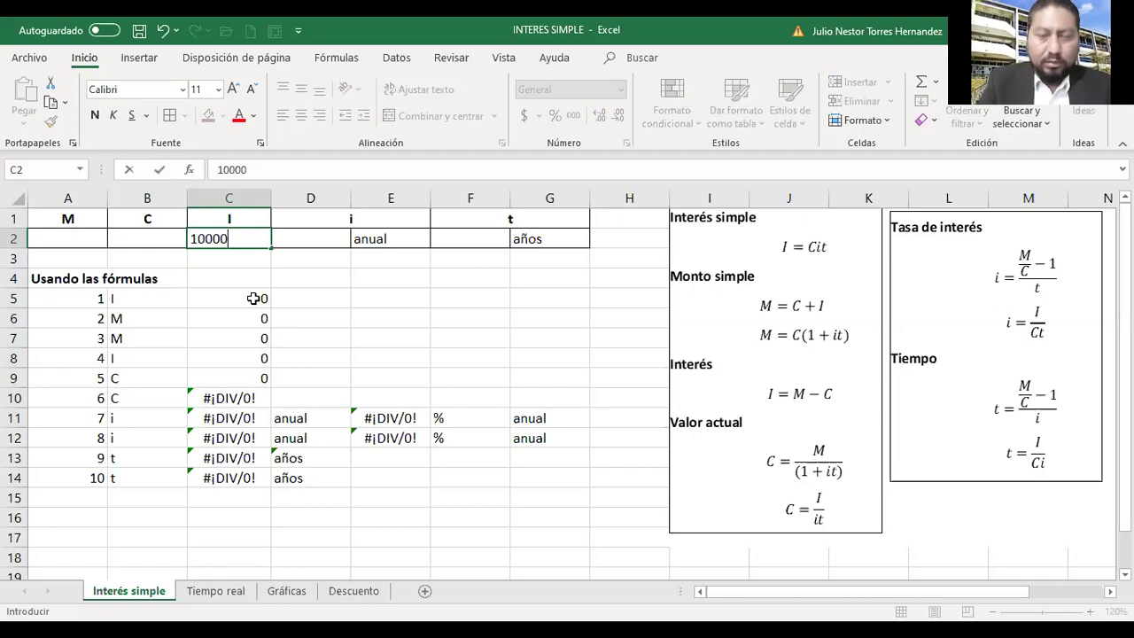
key("Tab")
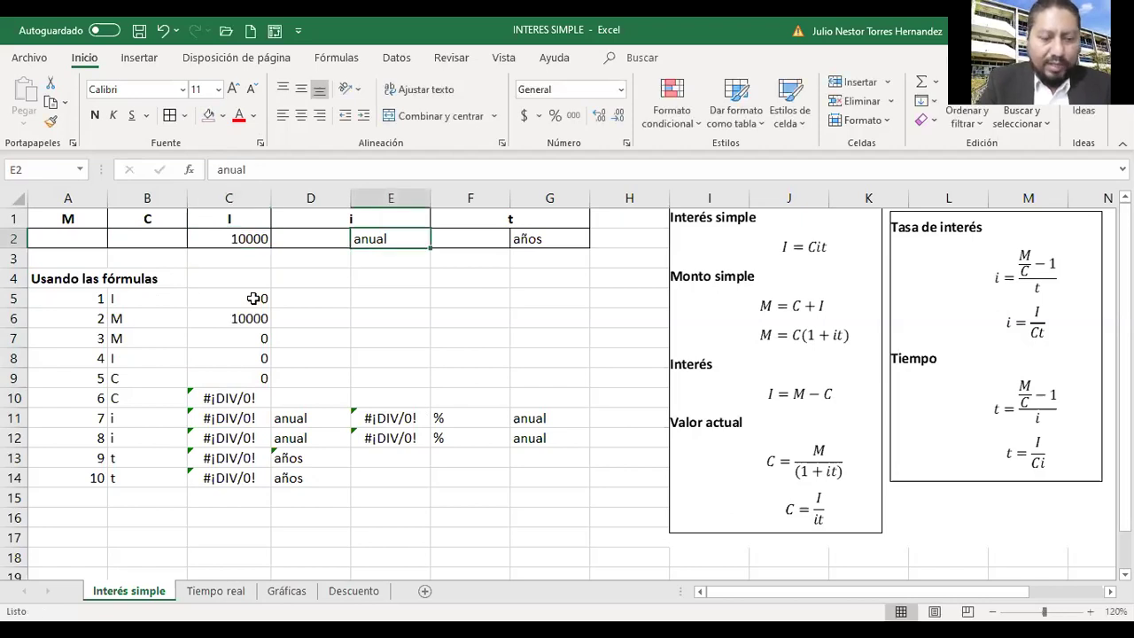
key("Left")
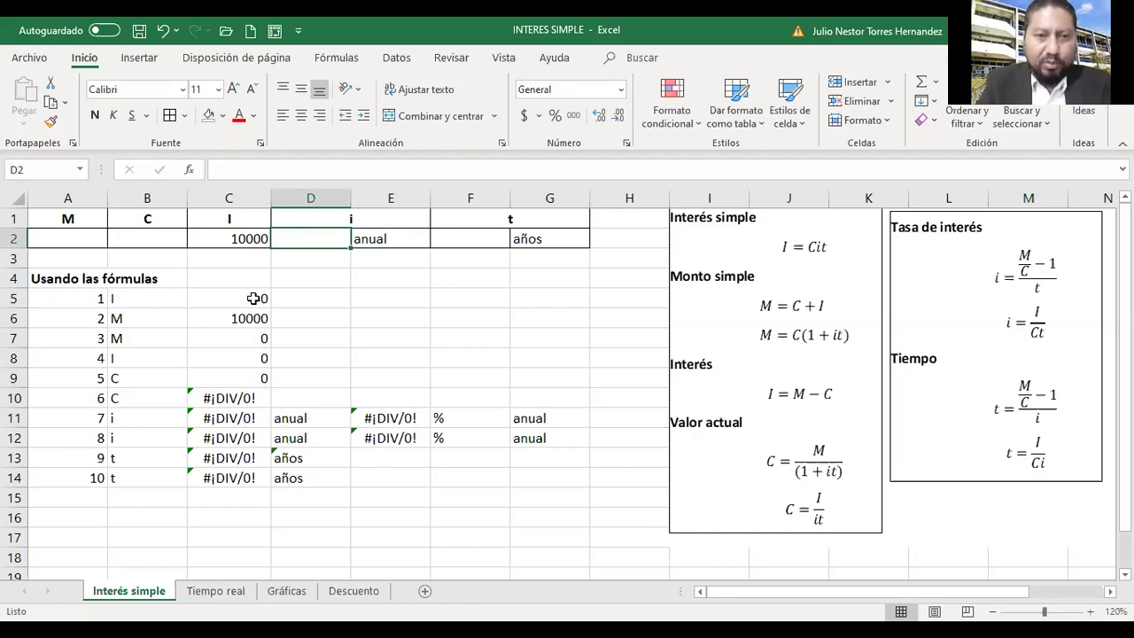
type(".24")
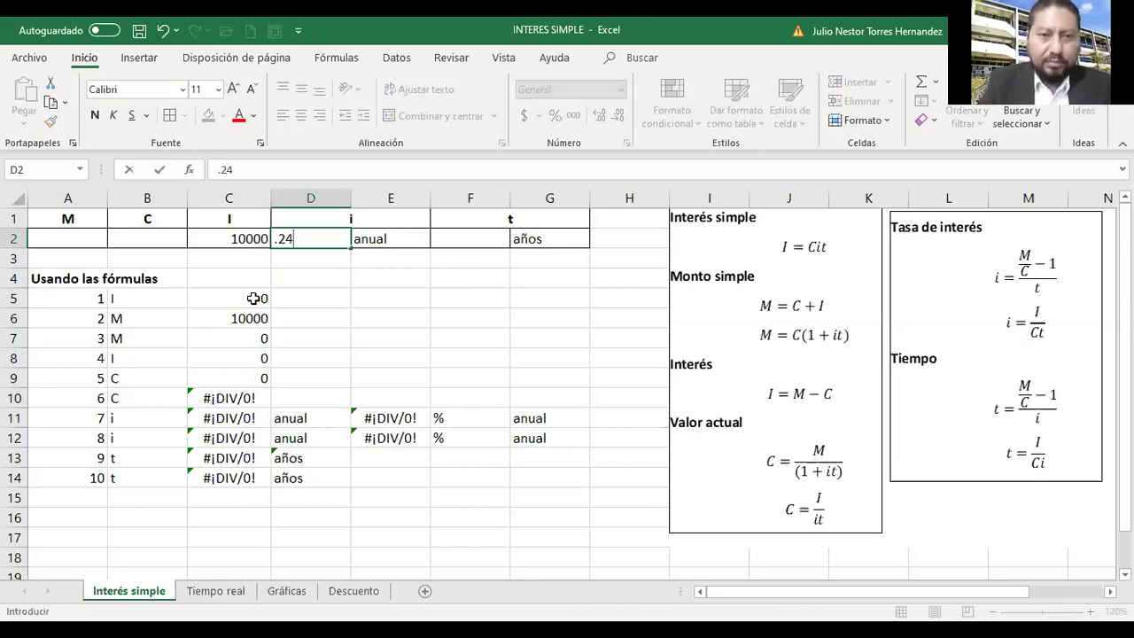
key("Tab")
key("Tab")
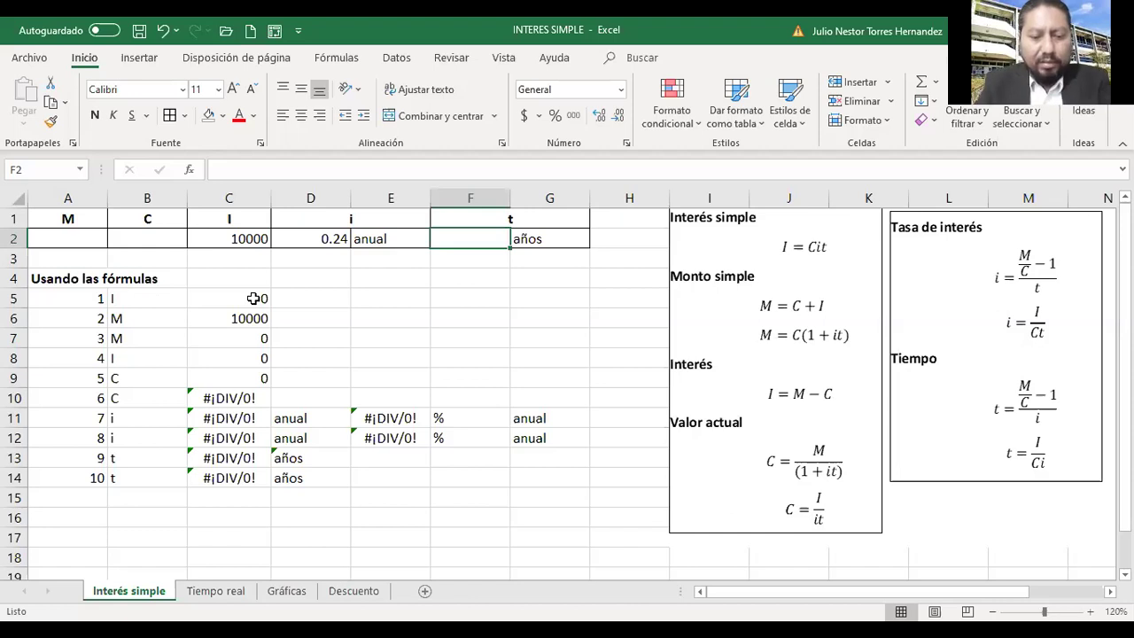
type("8")
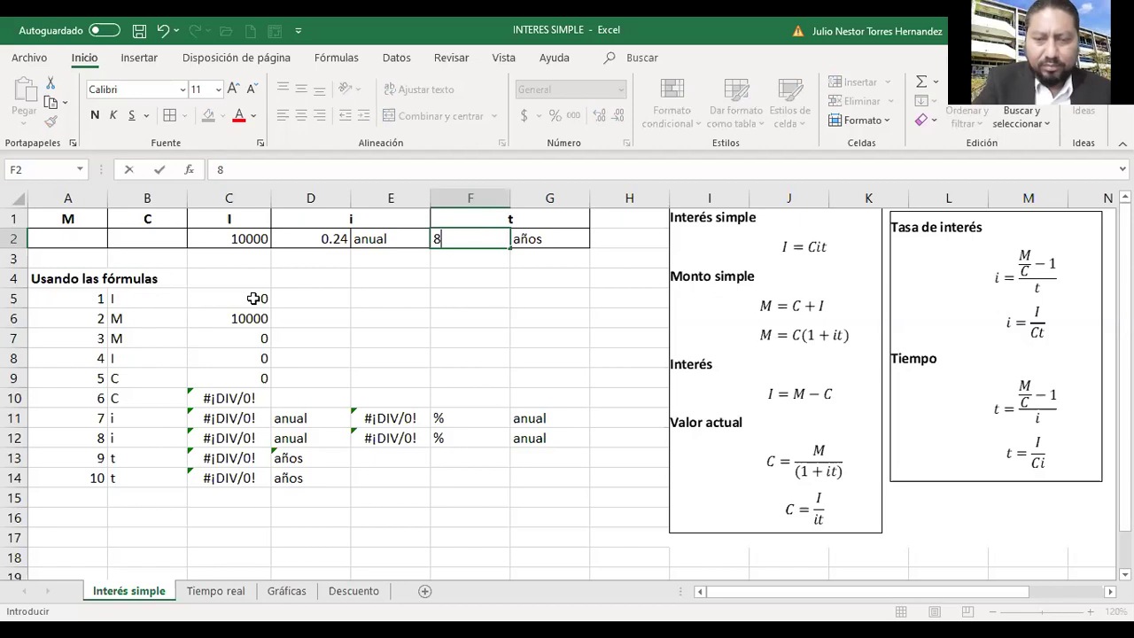
key("BackSpace")
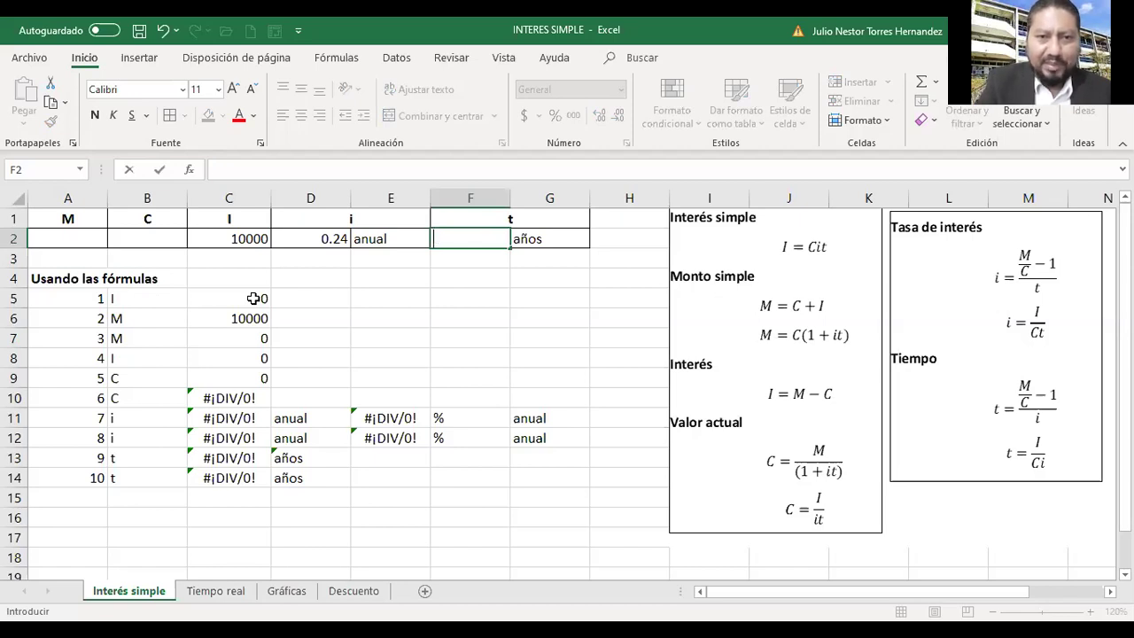
key("Left")
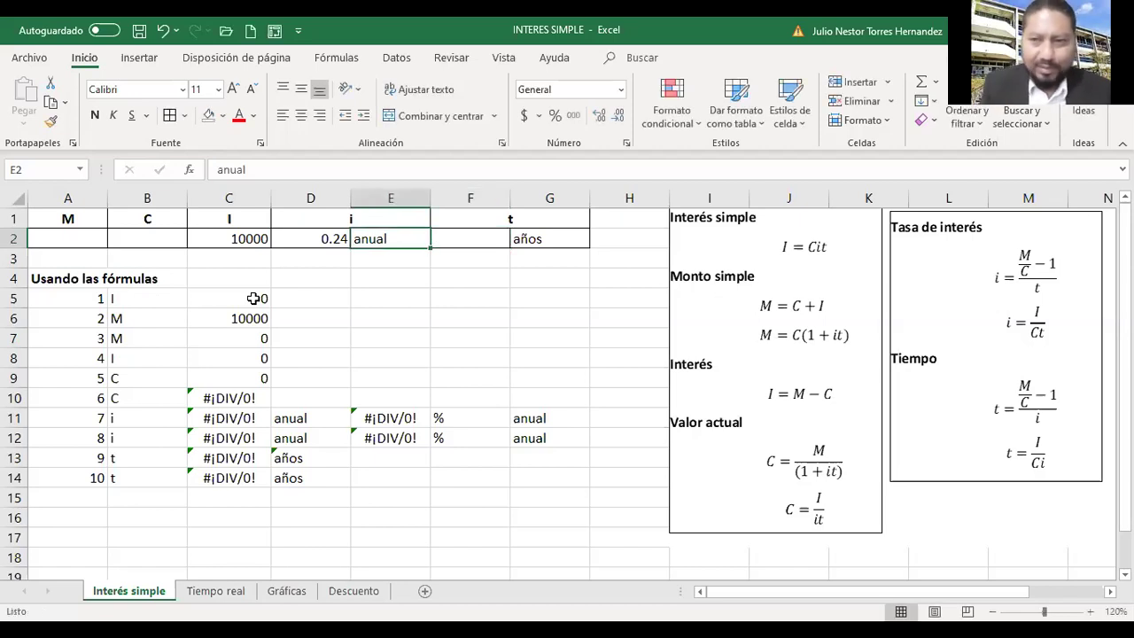
key("Right")
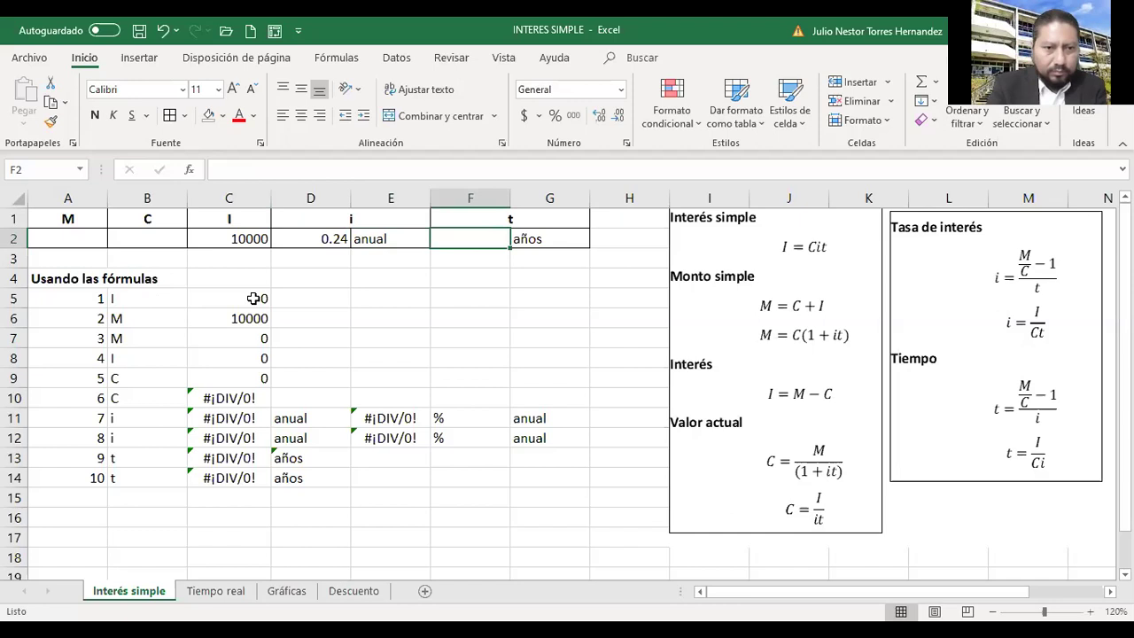
key("Down")
key("Down")
key("Down")
key("Down")
key("Down")
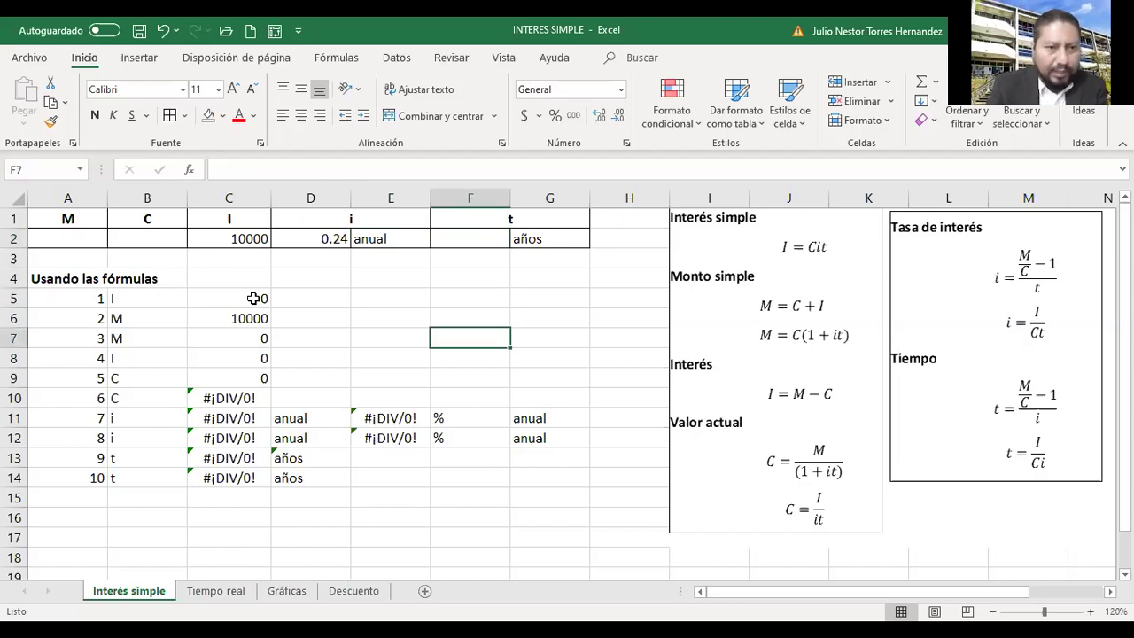
key("Up")
key("Up")
key("Up")
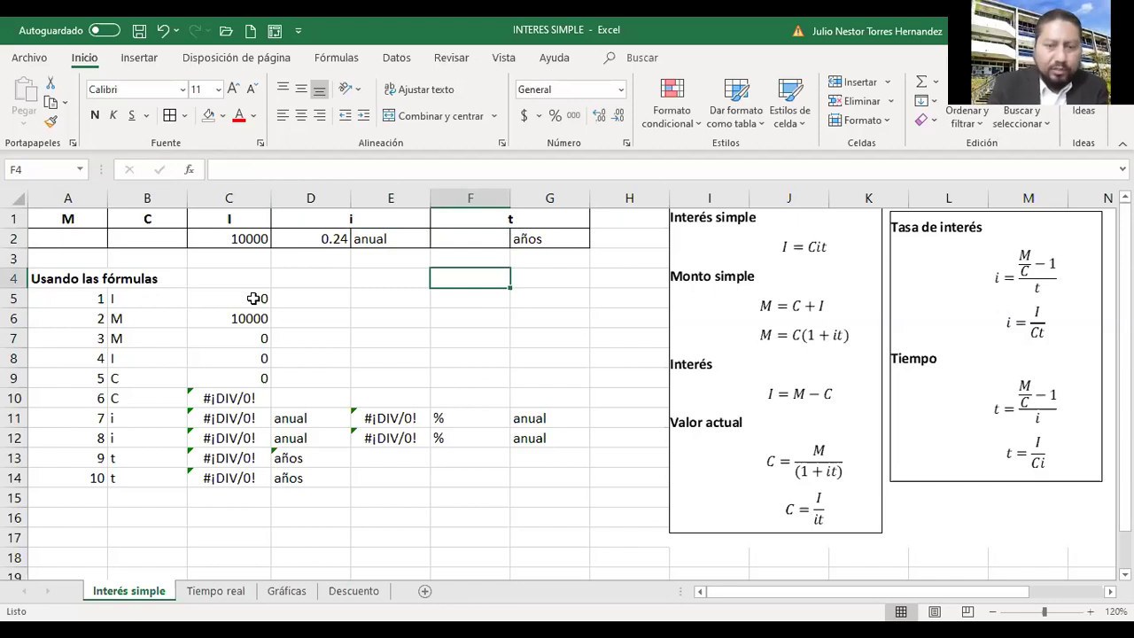
Enter a capital (C) of 500000 in B2.
key("Up")
key("Up")
key("Left")
key("Left")
key("Left")
key("Left")
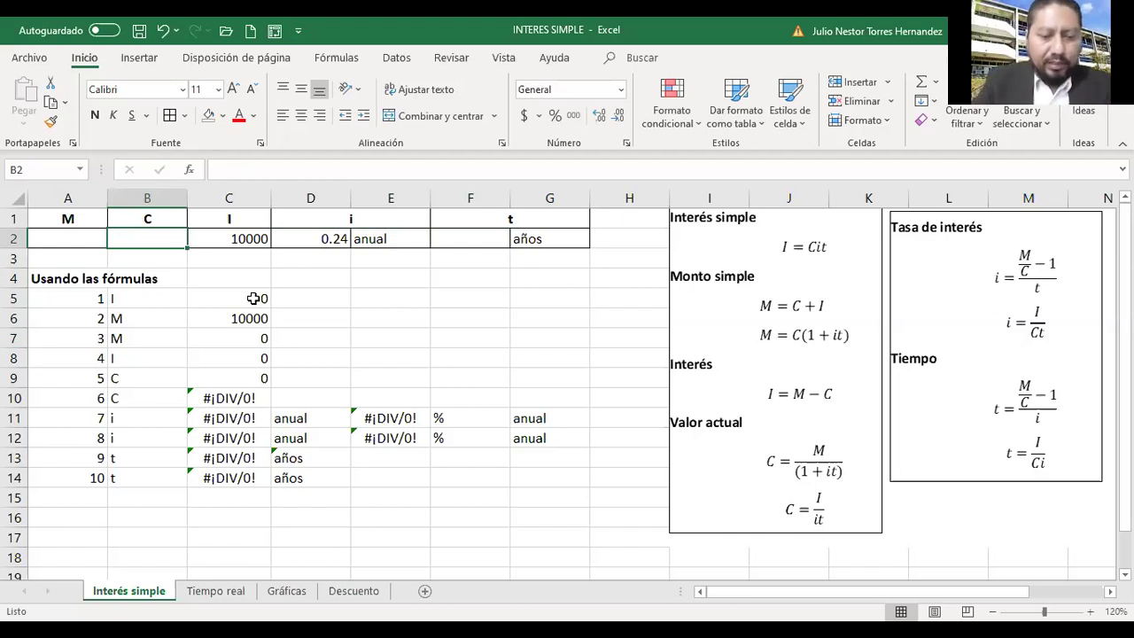
type("500")
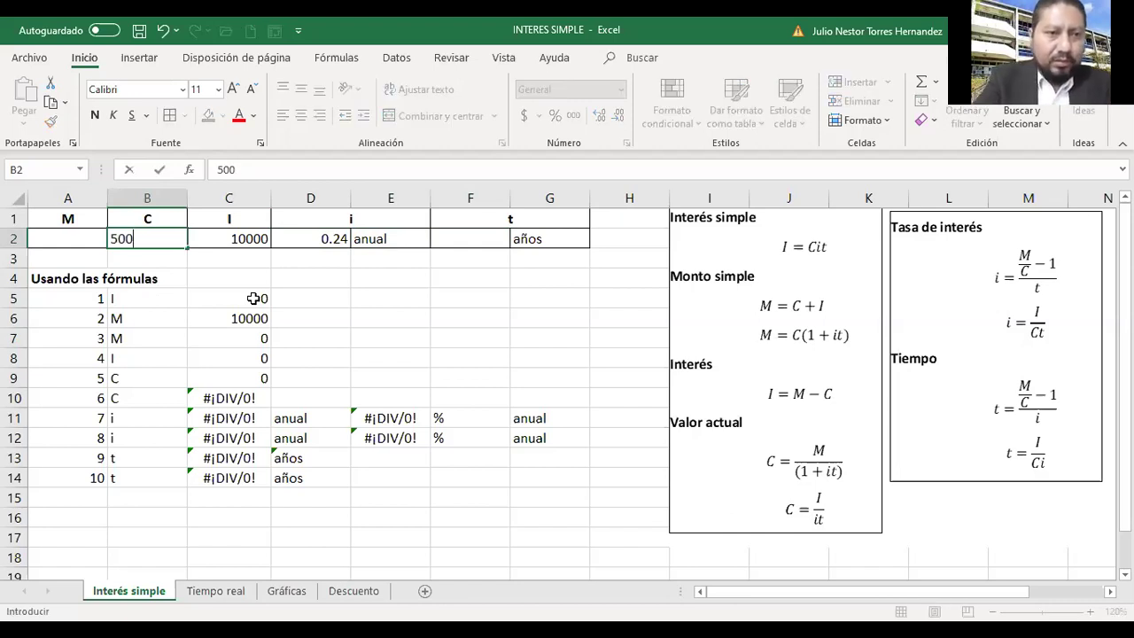
type("000")
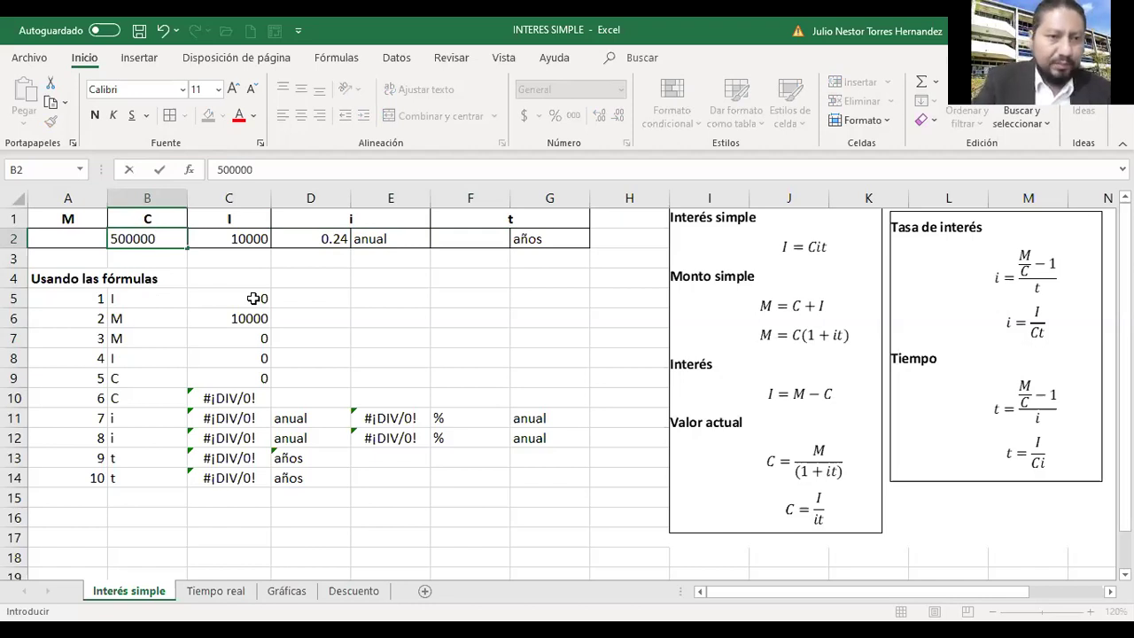
key("Return")
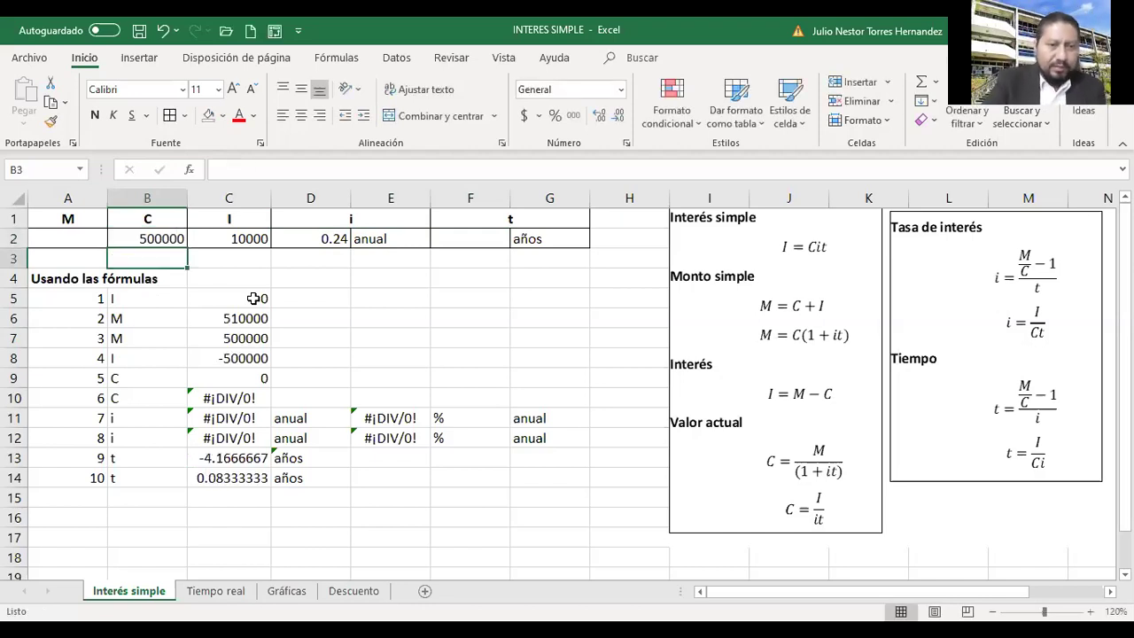
Highlight the time (t) result of formula 10 in C14 with a yellow fill.
key("Down")
key("Down")
key("Down")
key("Down")
key("Down")
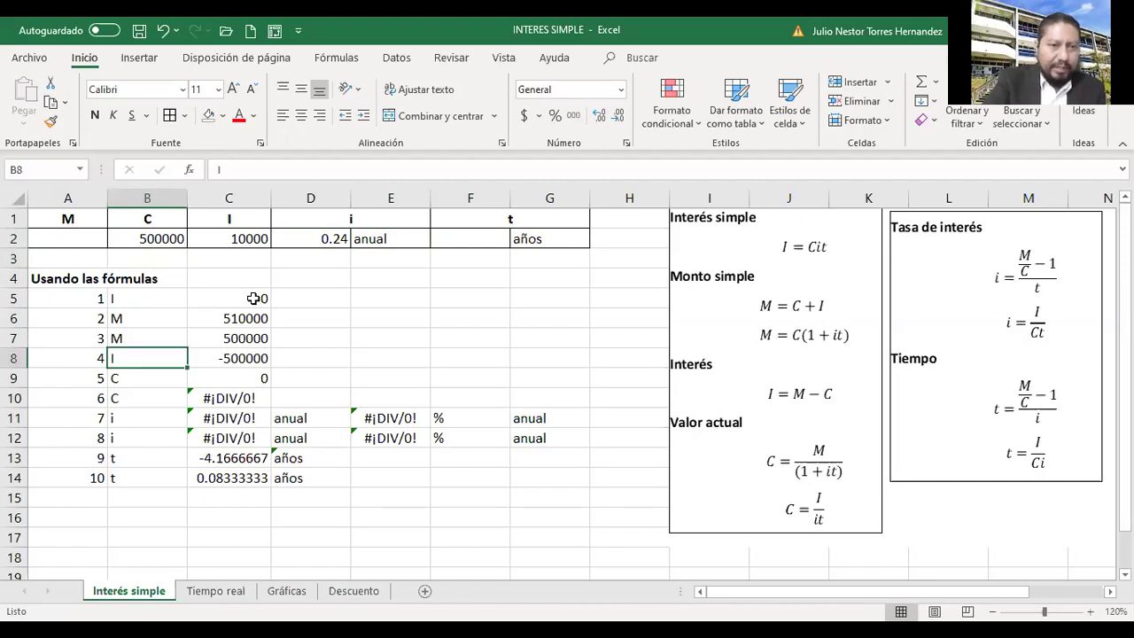
key("Down")
key("Down")
key("Down")
key("Down")
key("Down")
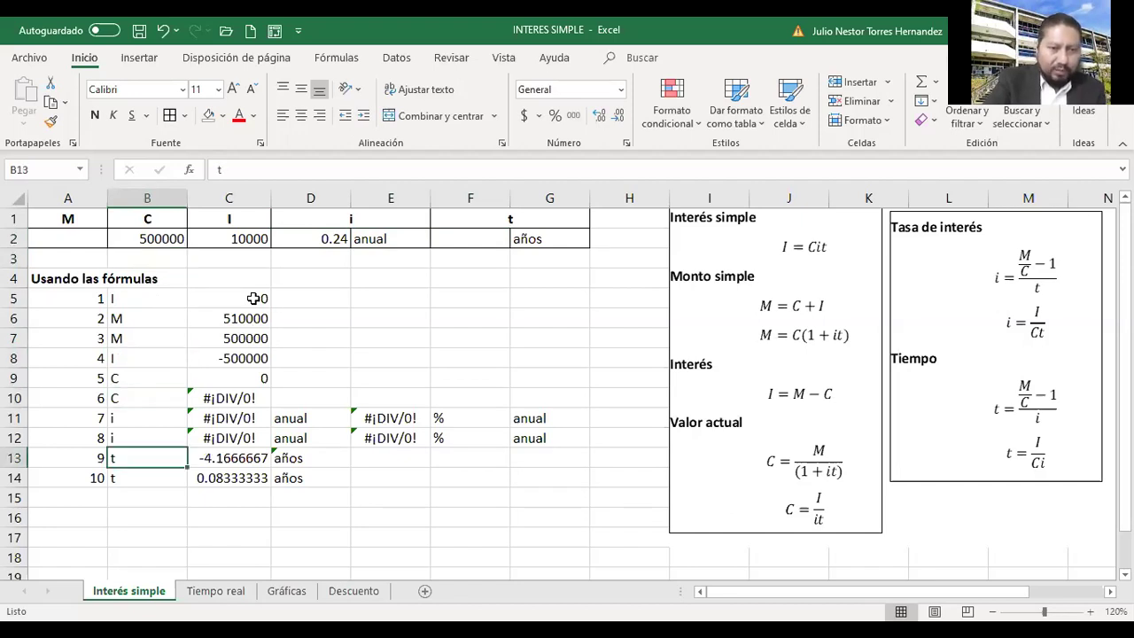
key("Down")
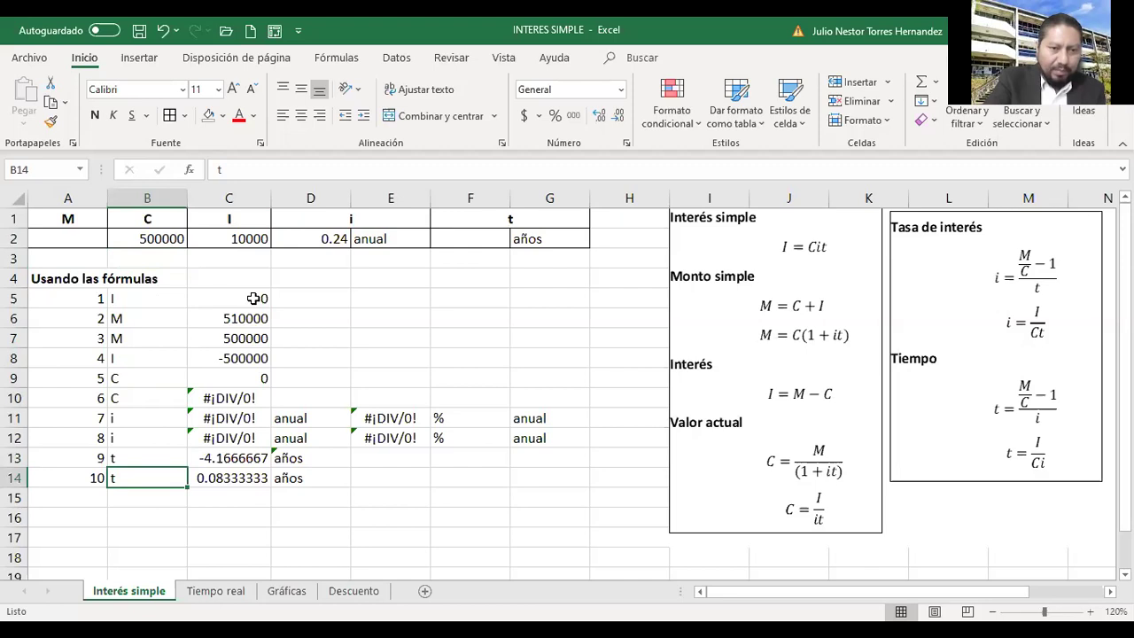
key("Right")
key("Up")
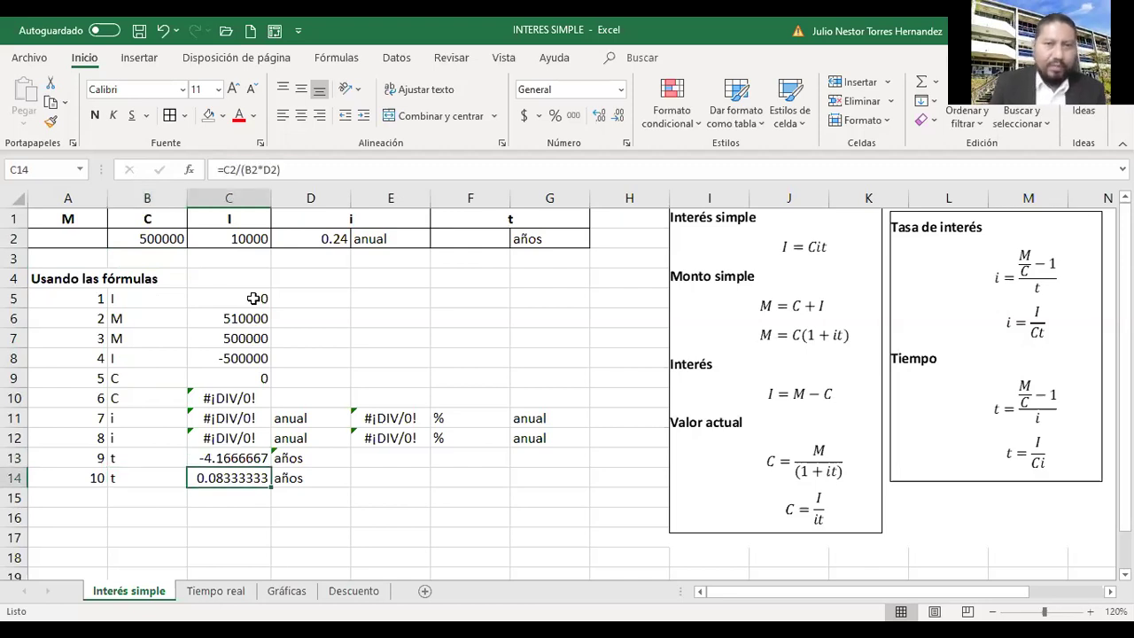
key("Down")
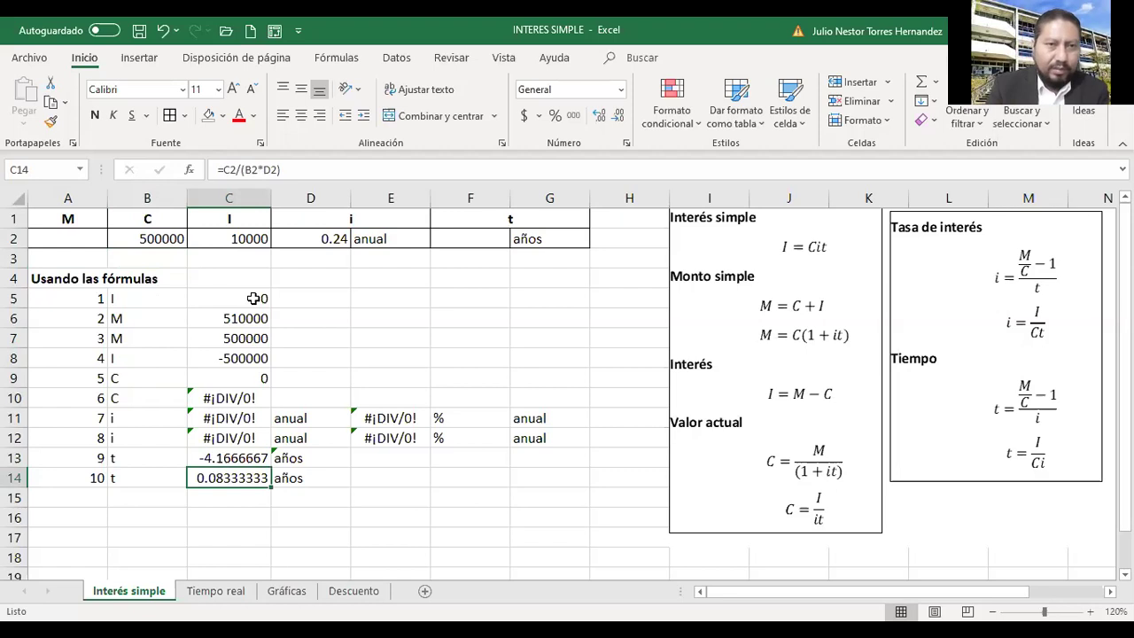
left_click(223, 117)
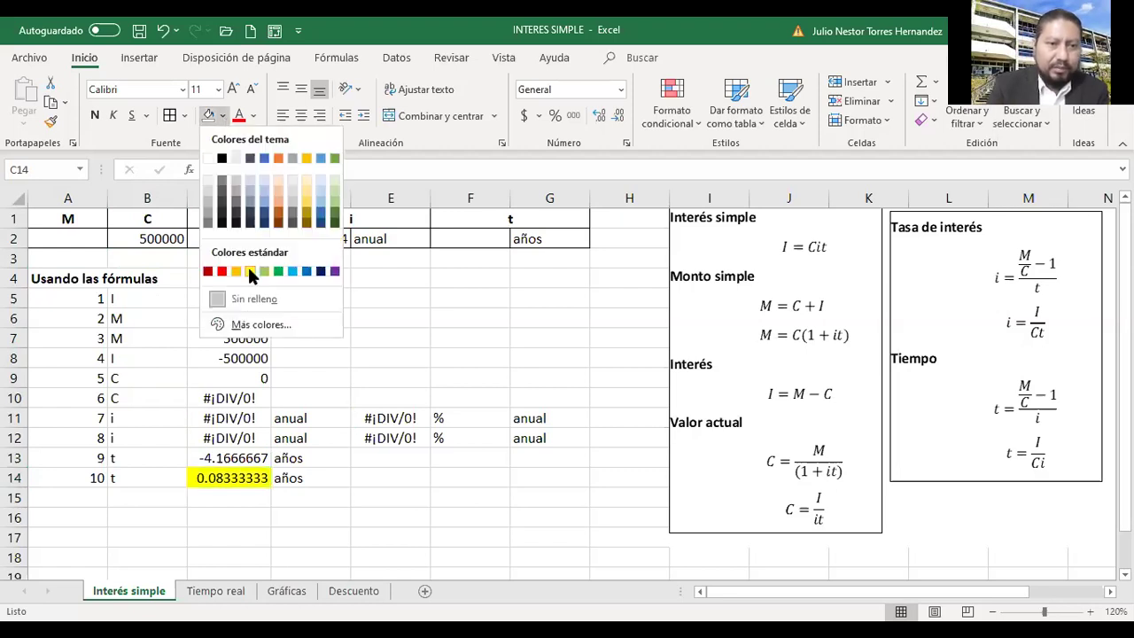
left_click(249, 270)
key("Up")
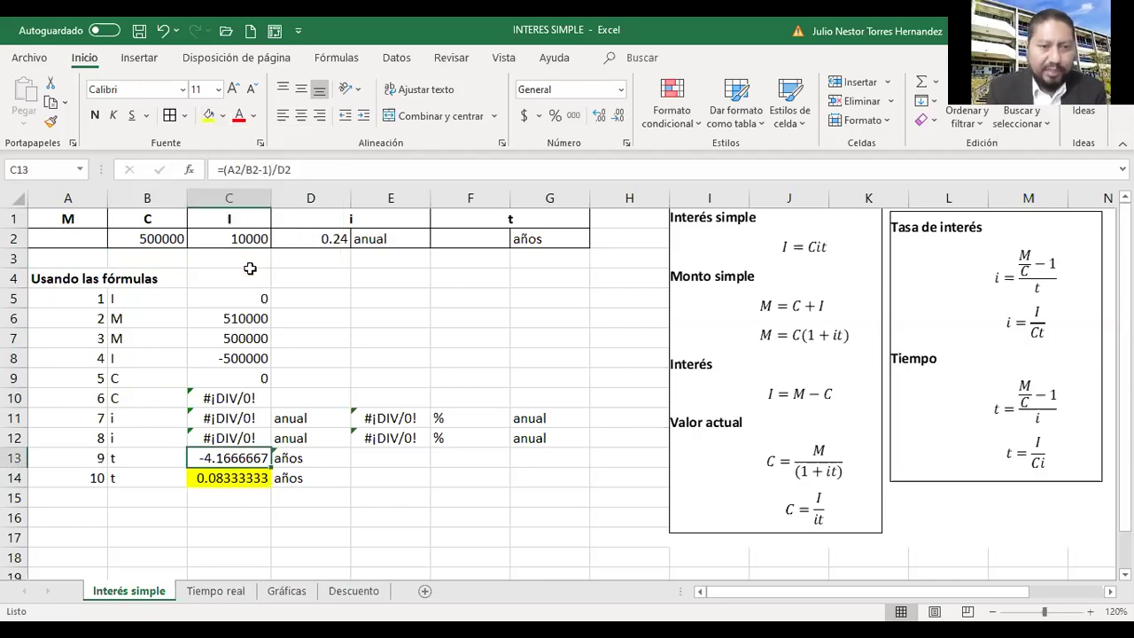
key("Down")
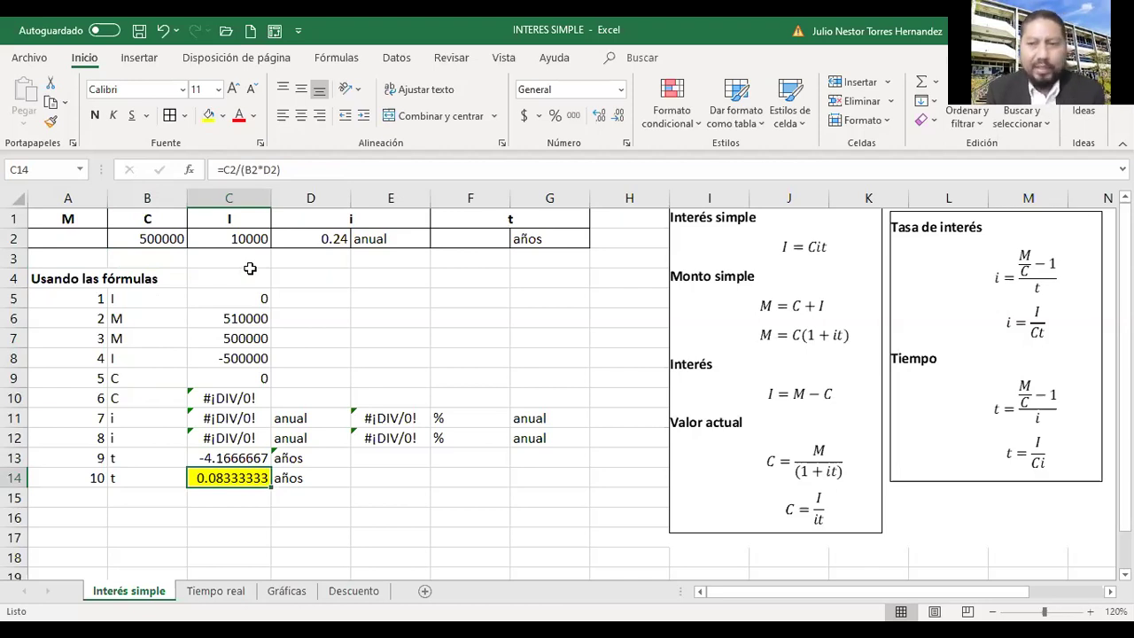
Enter the highlighted time result as 0.08333333 years in F2.
key("Up")
key("Up")
key("Up")
key("Up")
key("Up")
key("Up")
key("Up")
key("Up")
key("Up")
key("Up")
key("Up")
key("Up")
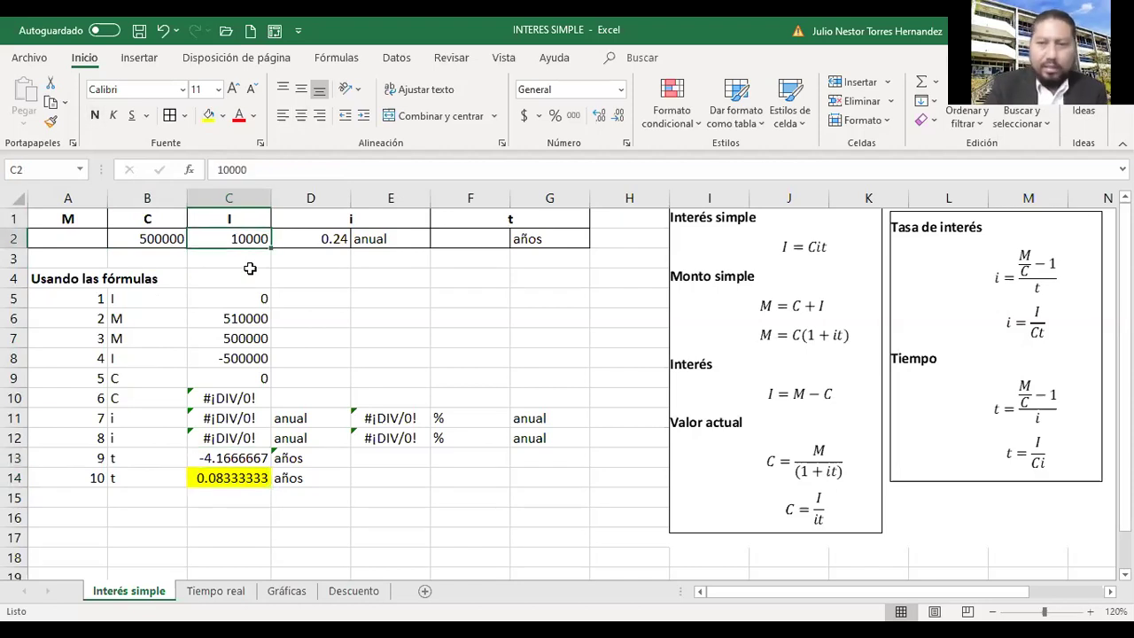
key("Left")
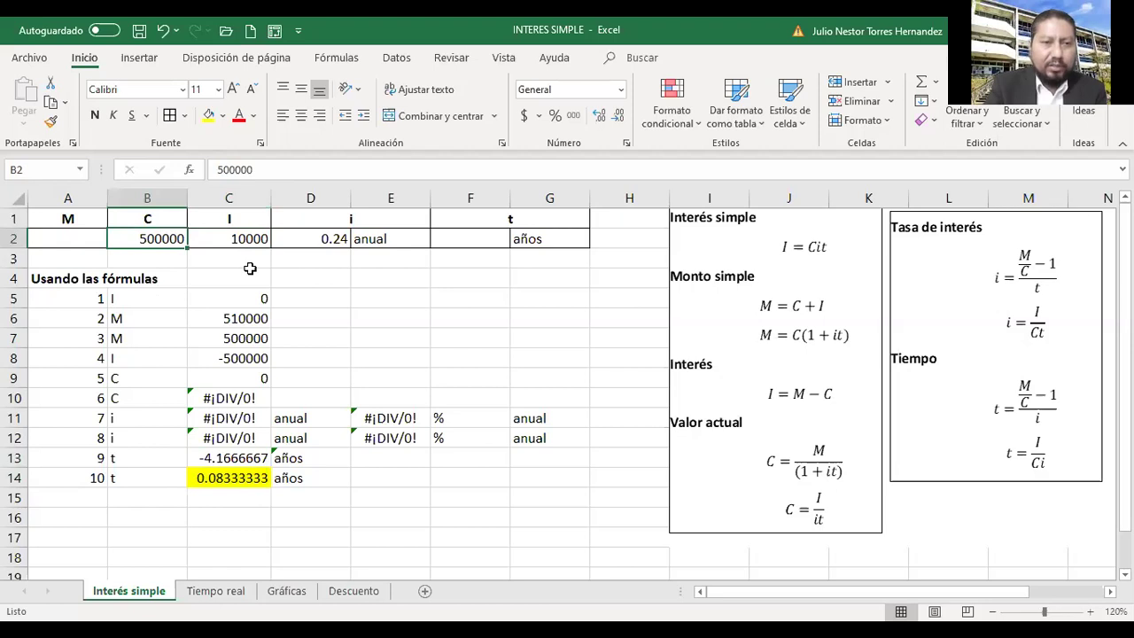
key("Right")
key("Right")
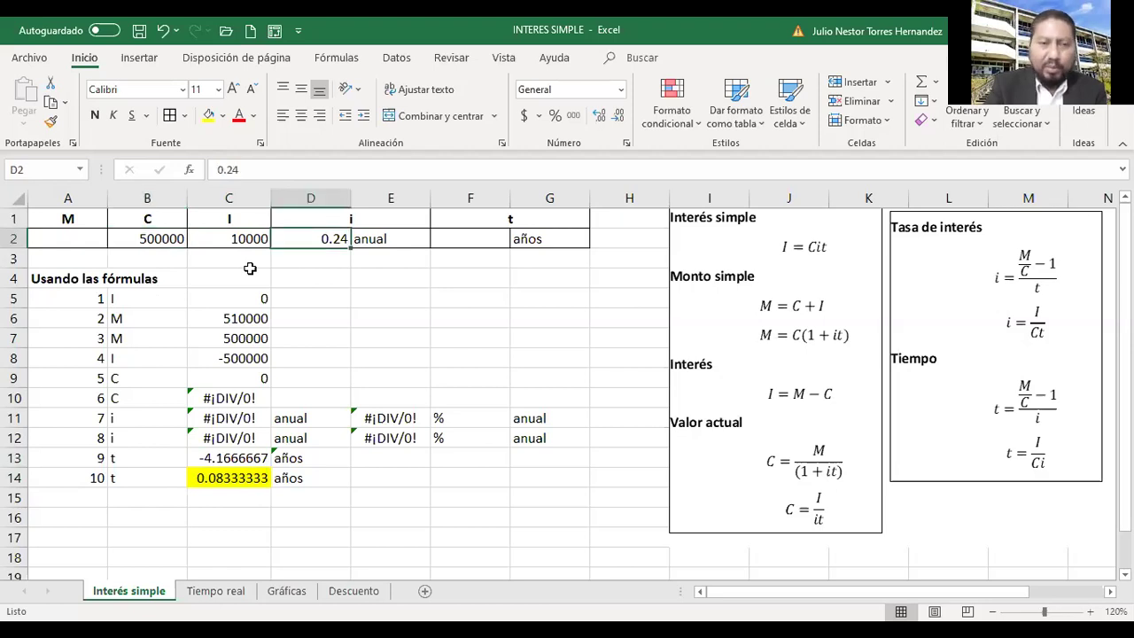
key("Right")
key("Right")
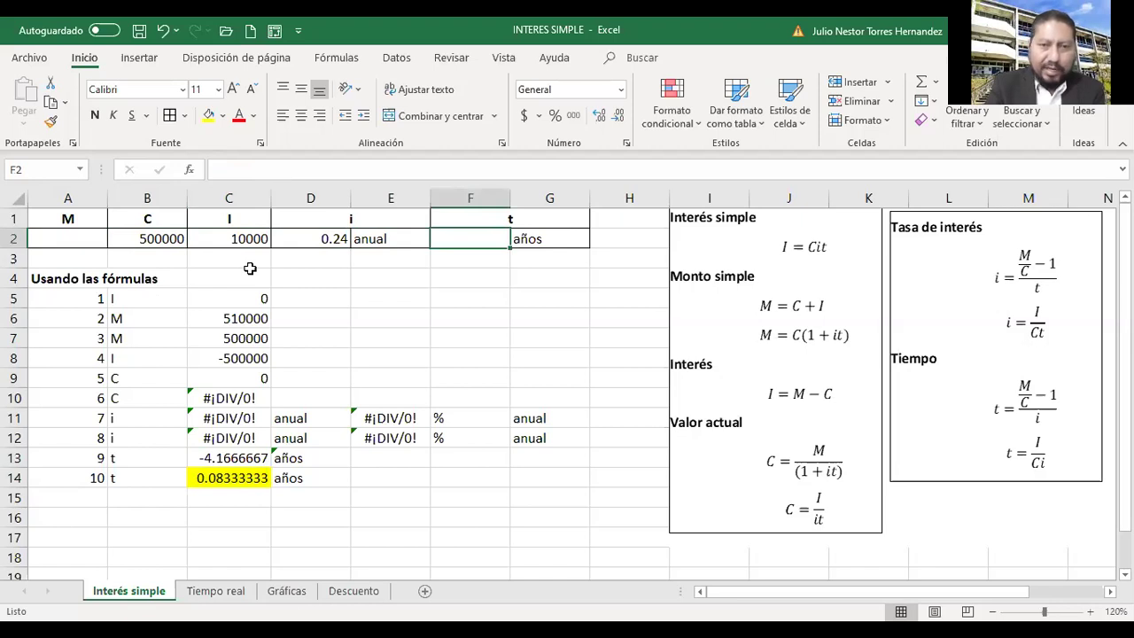
key("Up")
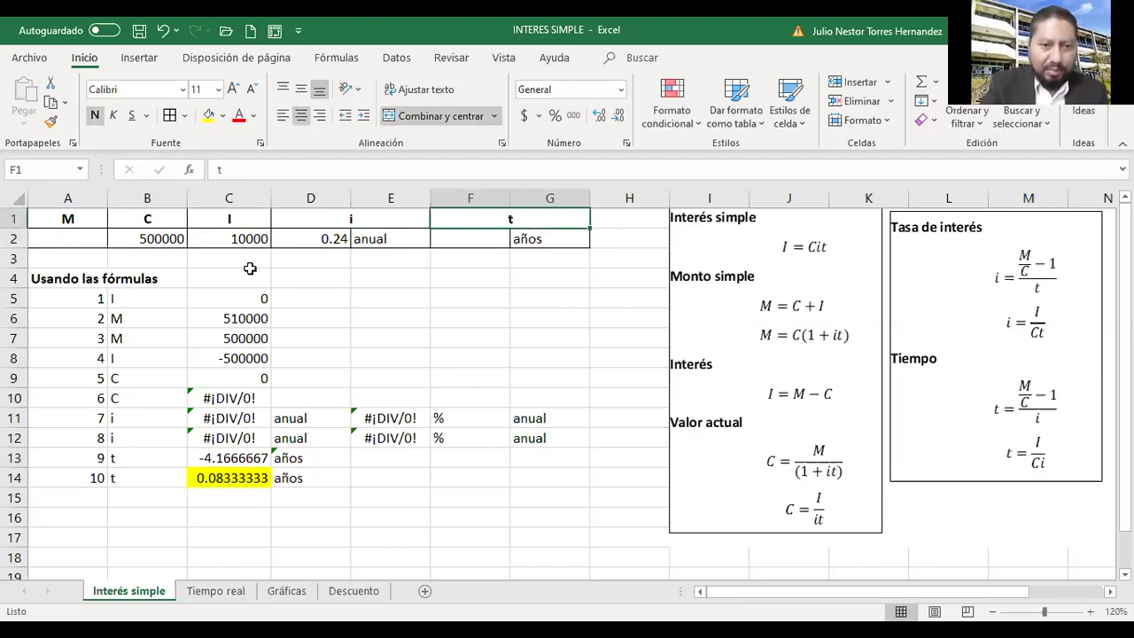
key("Down")
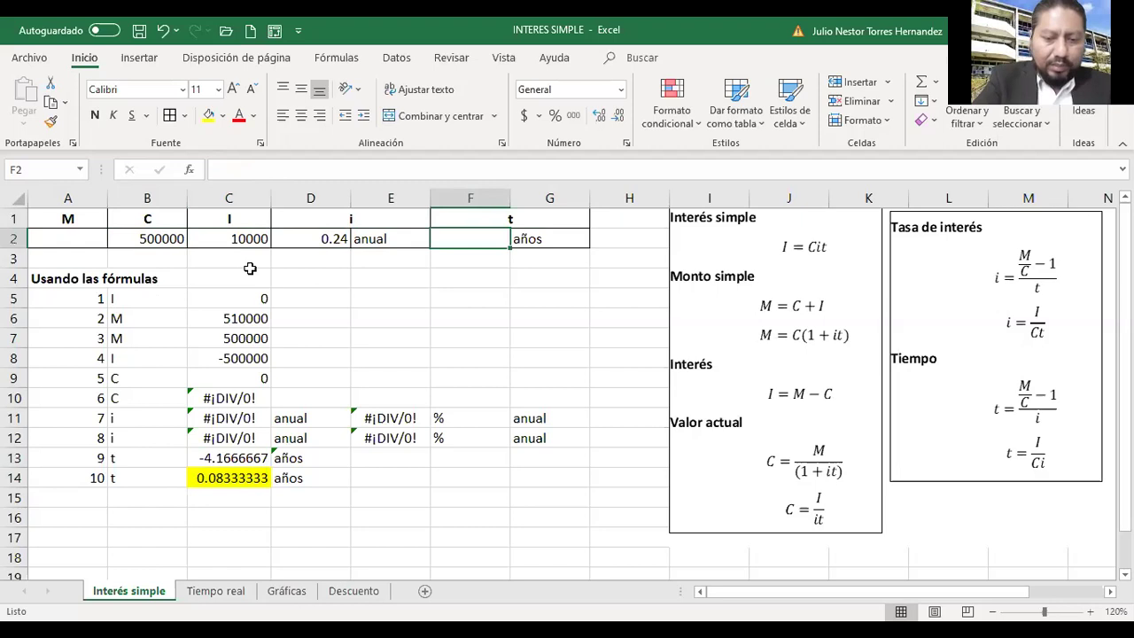
type(".08")
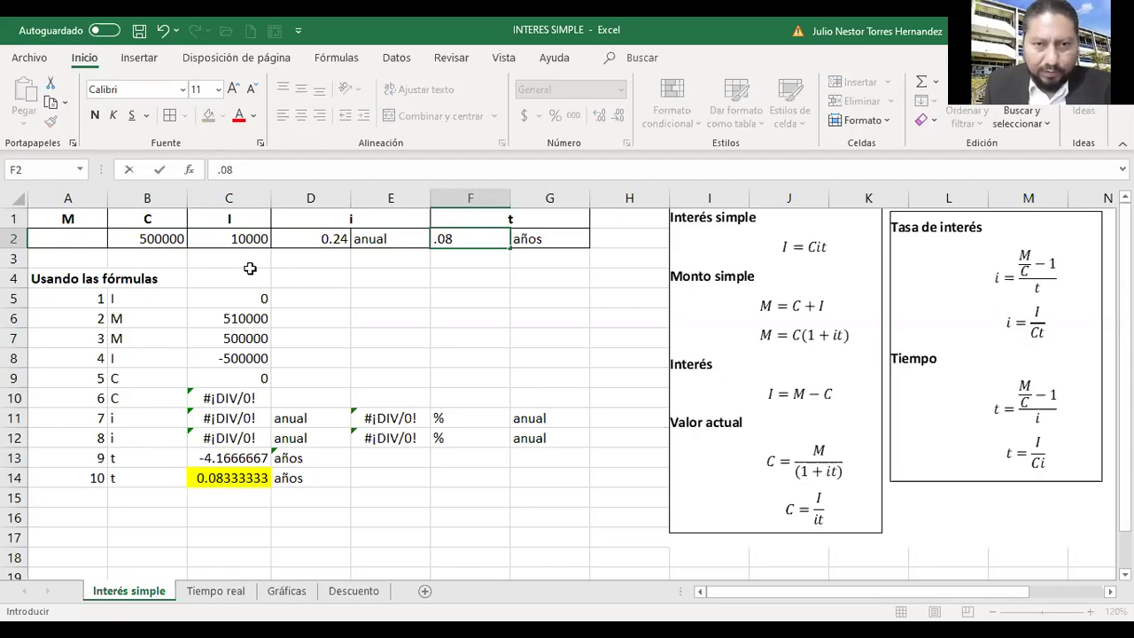
type("333333")
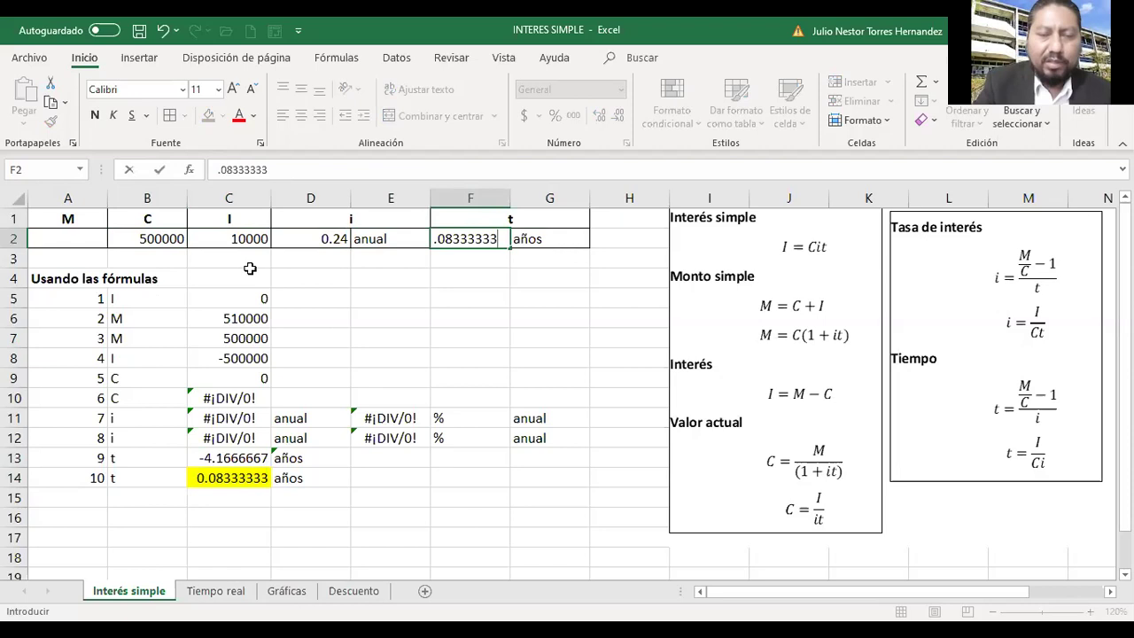
key("Return")
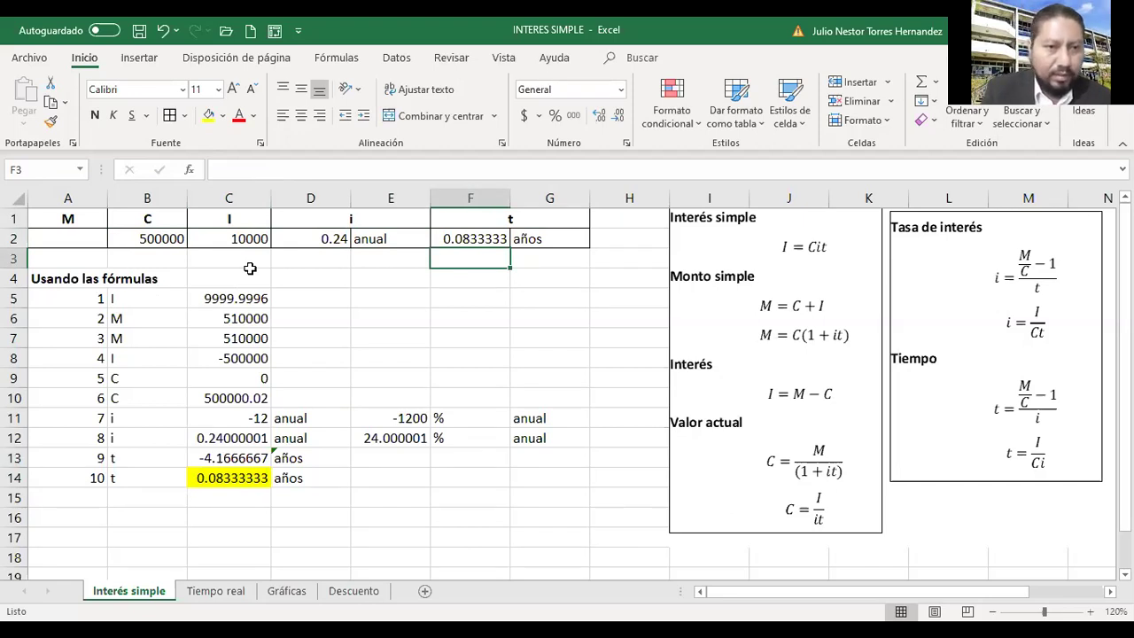
Review the recalculated formula results against the capital, interest, rate and time data in row 2.
key("Up")
key("Up")
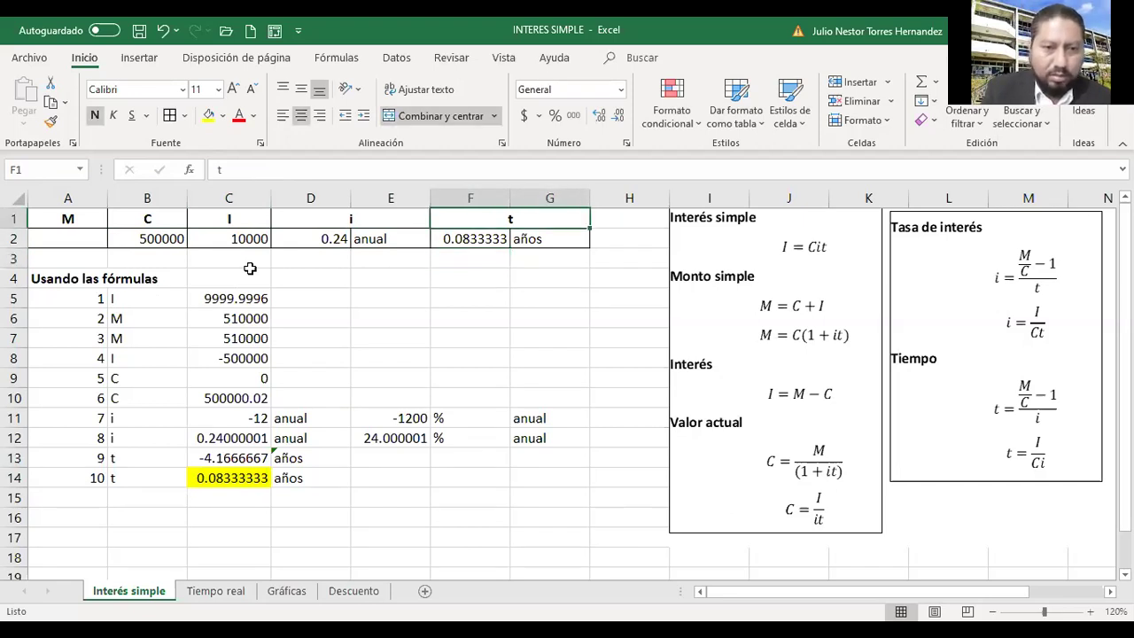
key("Down")
key("Down")
key("Down")
key("Down")
key("Down")
key("Down")
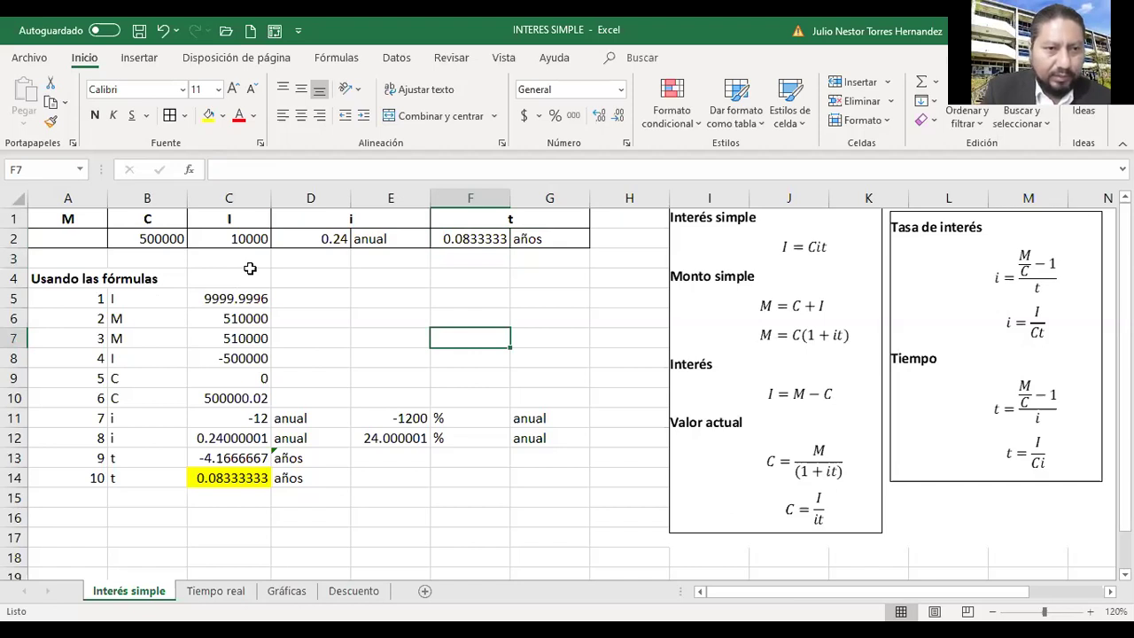
Compare the interest calculated by formula 1 in C5 with the given interest in C2.
key("Left")
key("Left")
key("Left")
key("Up")
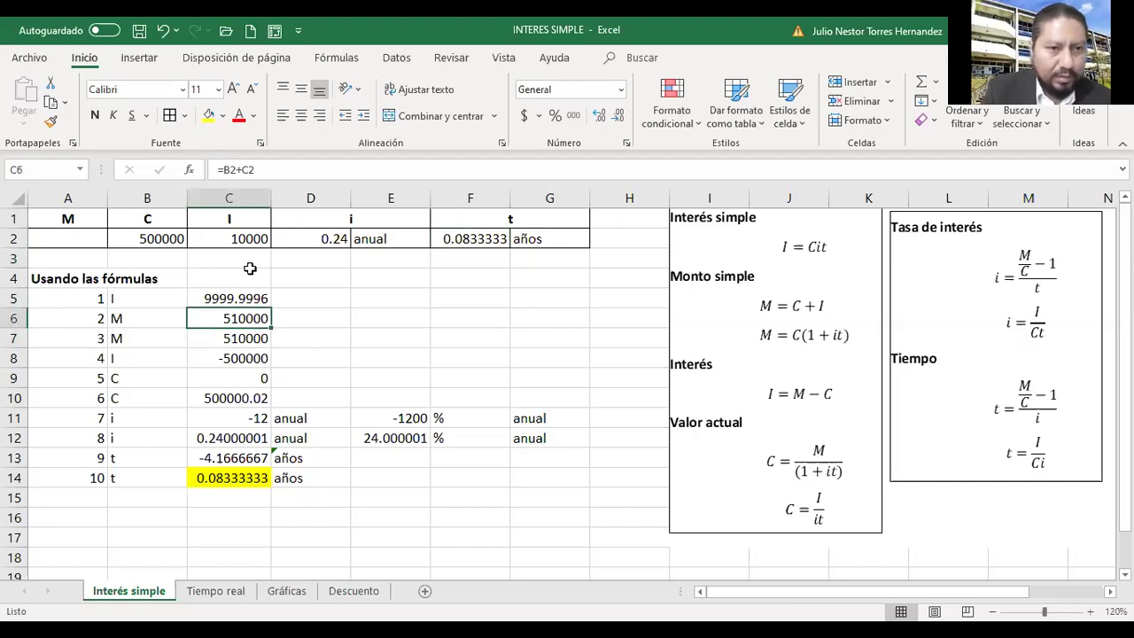
key("Up")
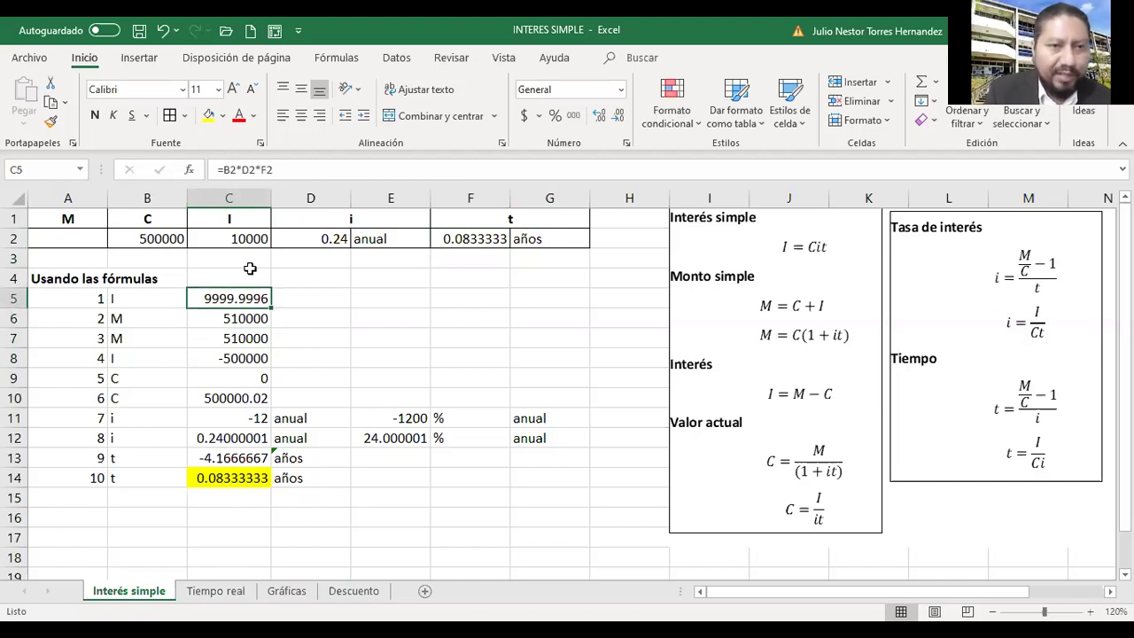
left_click(250, 269)
key("Up")
key("Up")
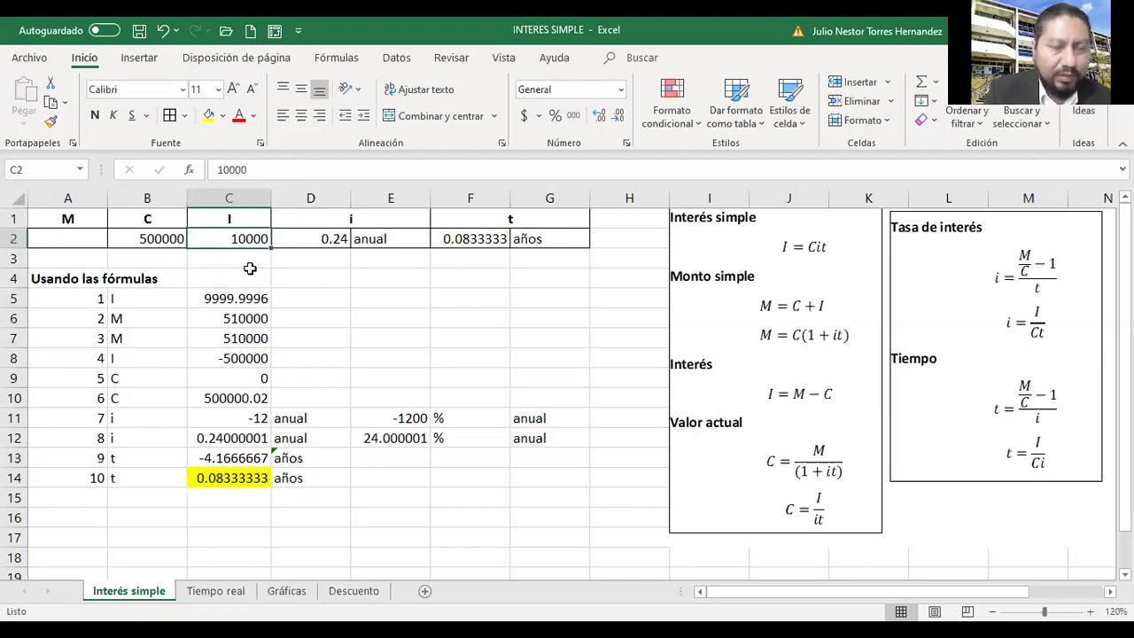
left_click(250, 269)
key("Down")
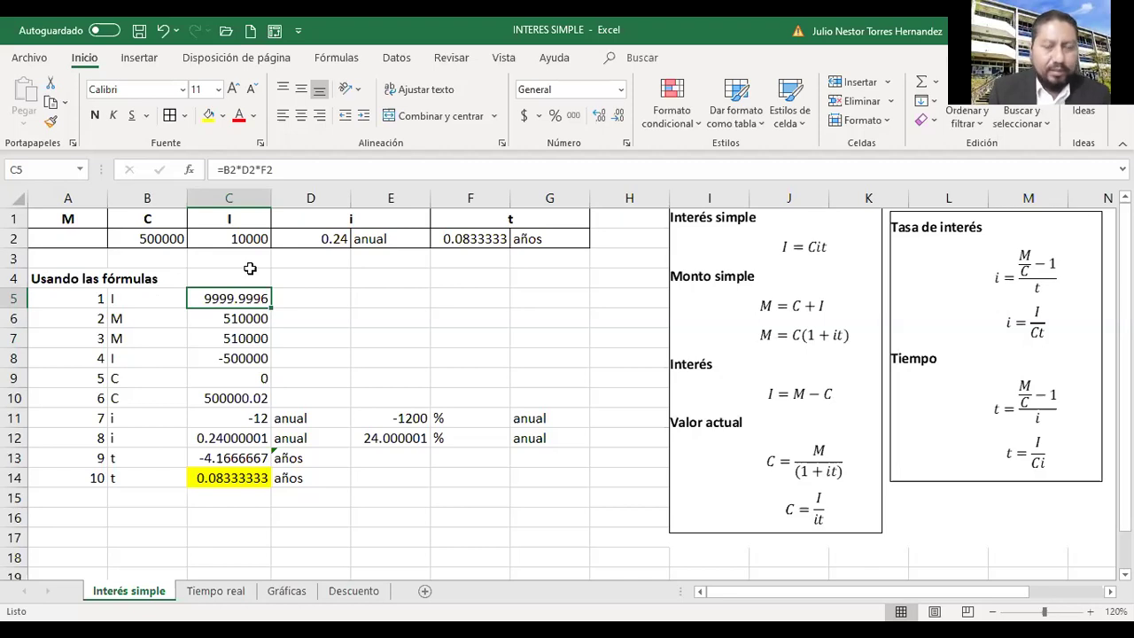
Highlight the simple amount (M) results of formulas 2 and 3 in C6:C7 with a yellow fill.
key("Down")
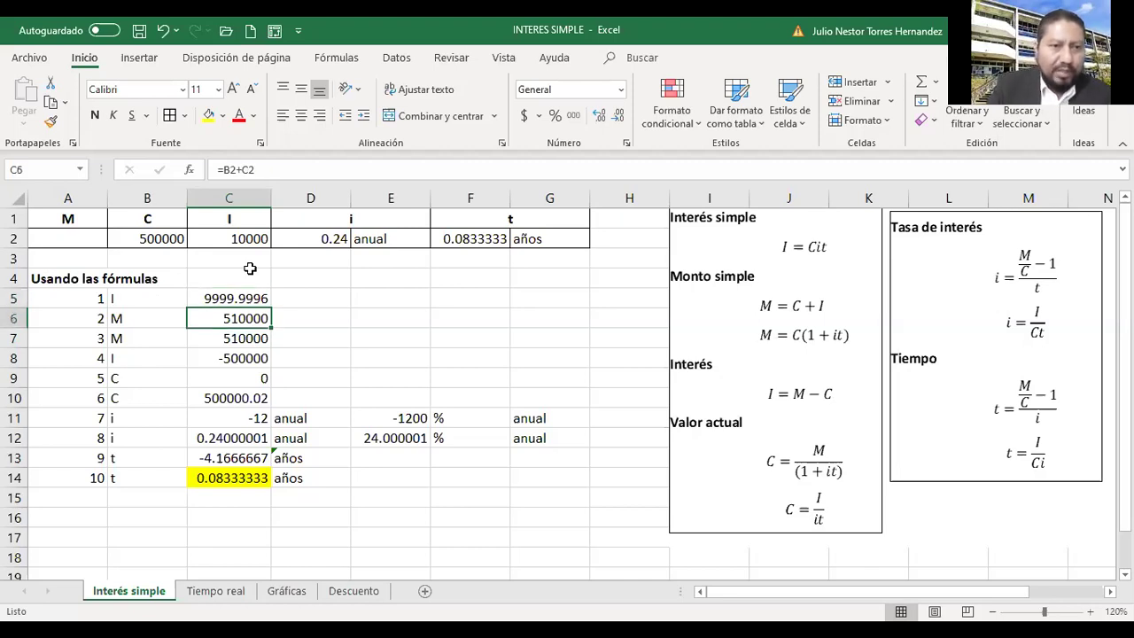
key("Down")
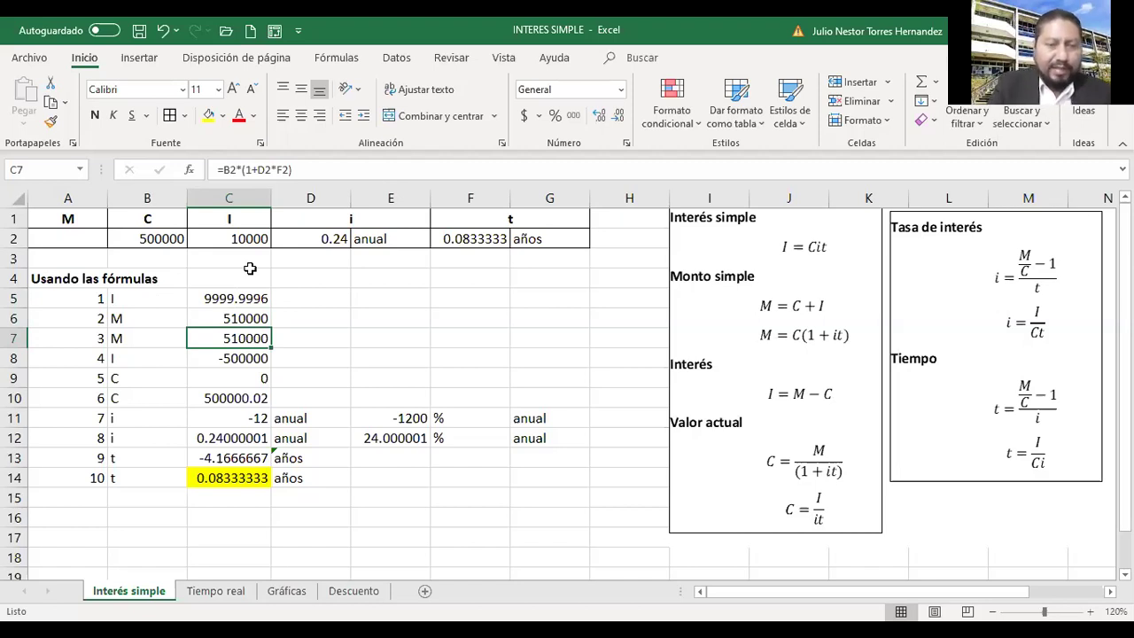
key("shift+Up")
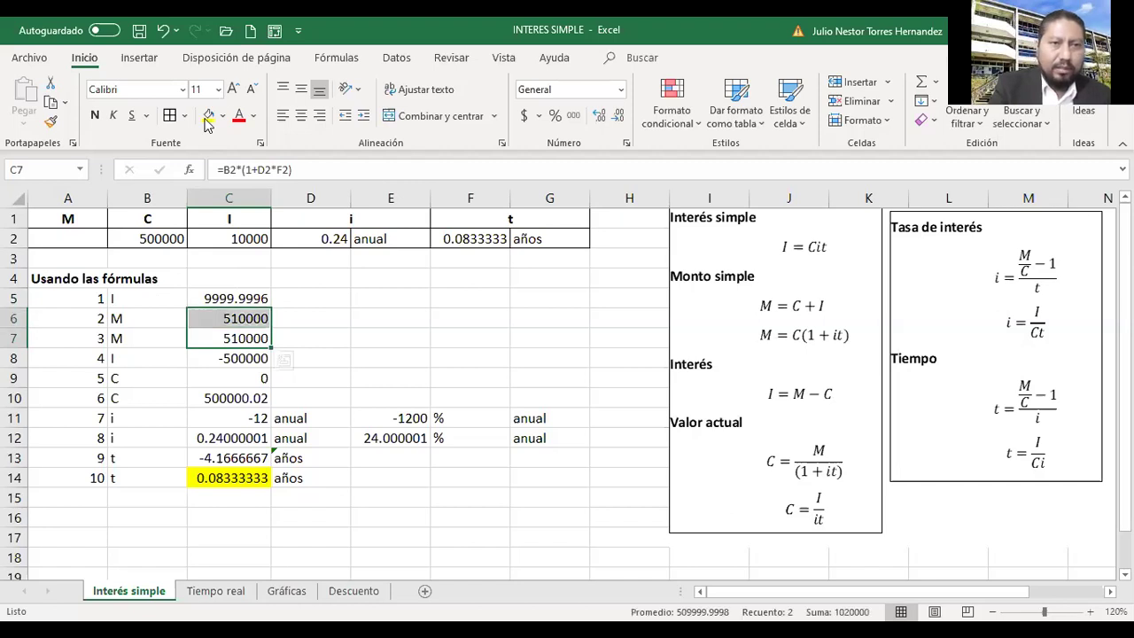
left_click(208, 117)
Enter the highlighted amount (M) of 510000 in A2.
key("Left")
key("Left")
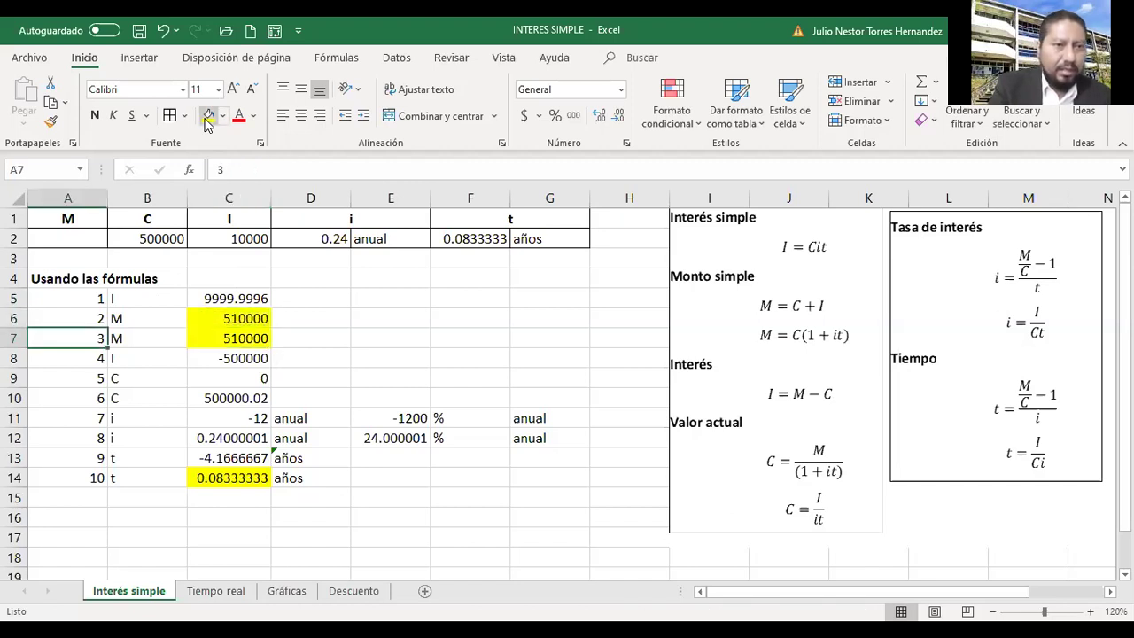
key("Up")
key("Up")
key("Up")
key("Up")
key("Up")
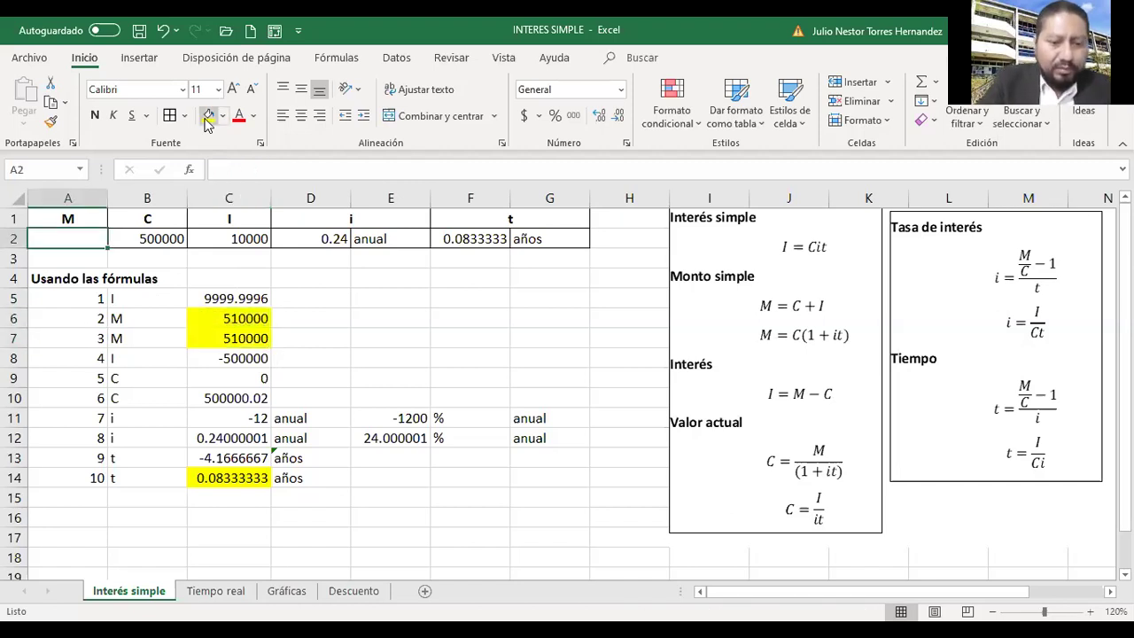
type("510")
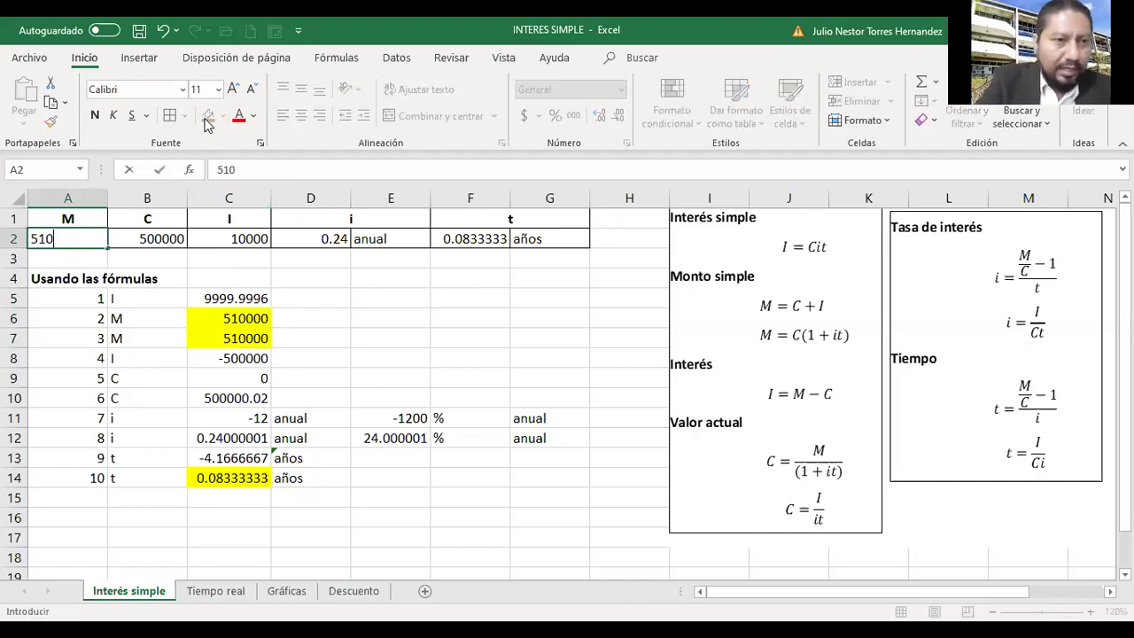
type("000")
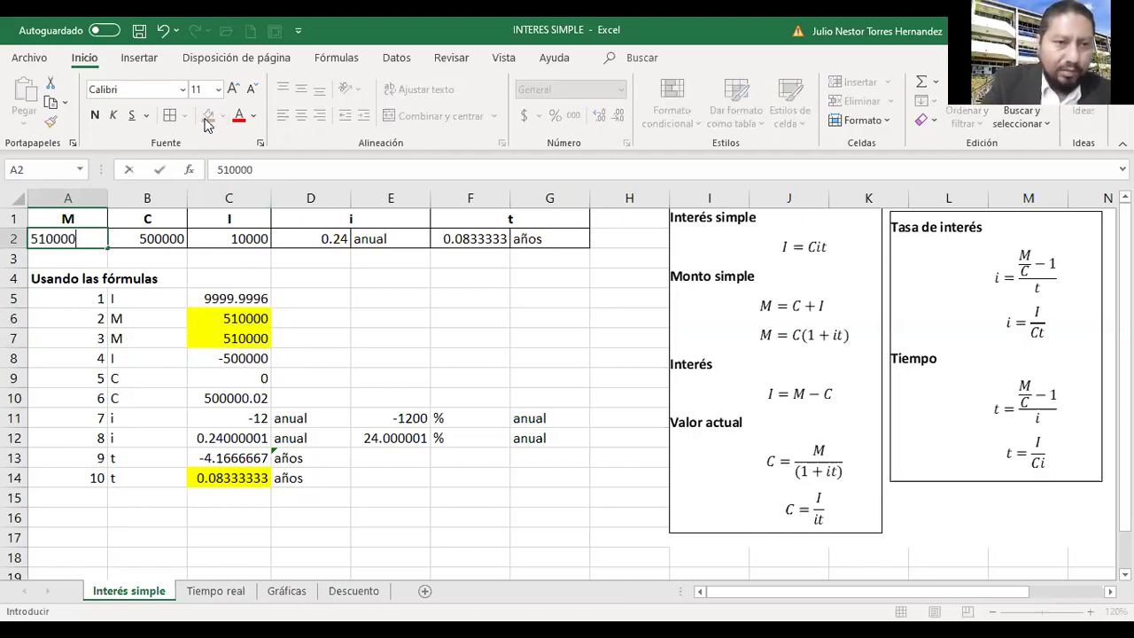
key("Return")
Review the interest and amount results of formulas 1 to 4 in C5:C8 against the data in row 2.
key("Down")
key("Down")
key("Down")
key("Right")
key("Right")
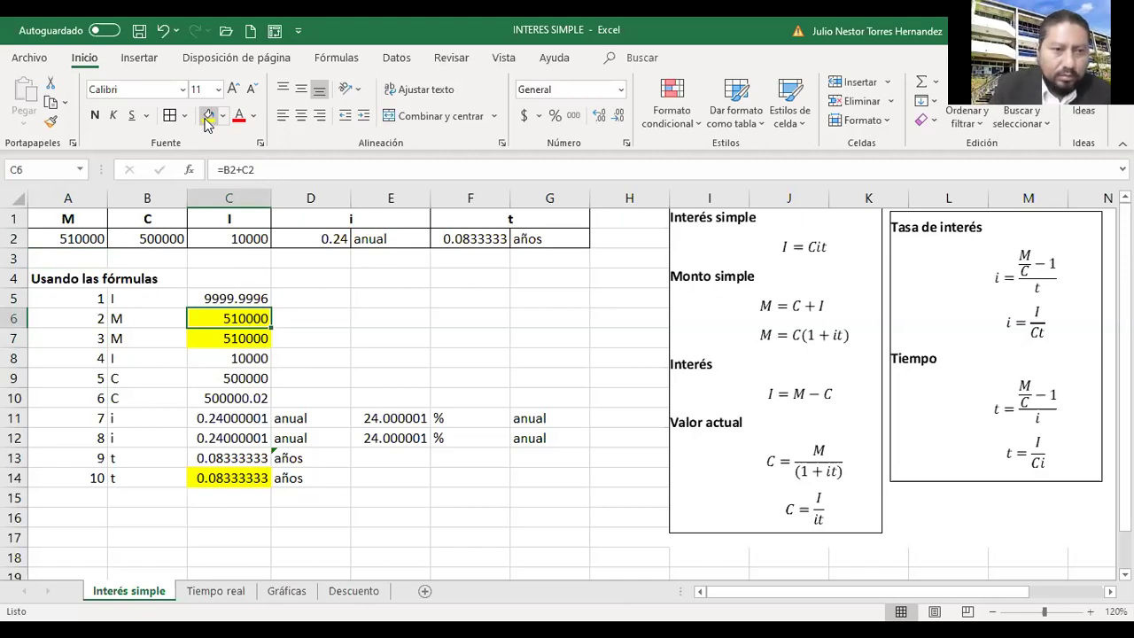
key("Down")
key("Down")
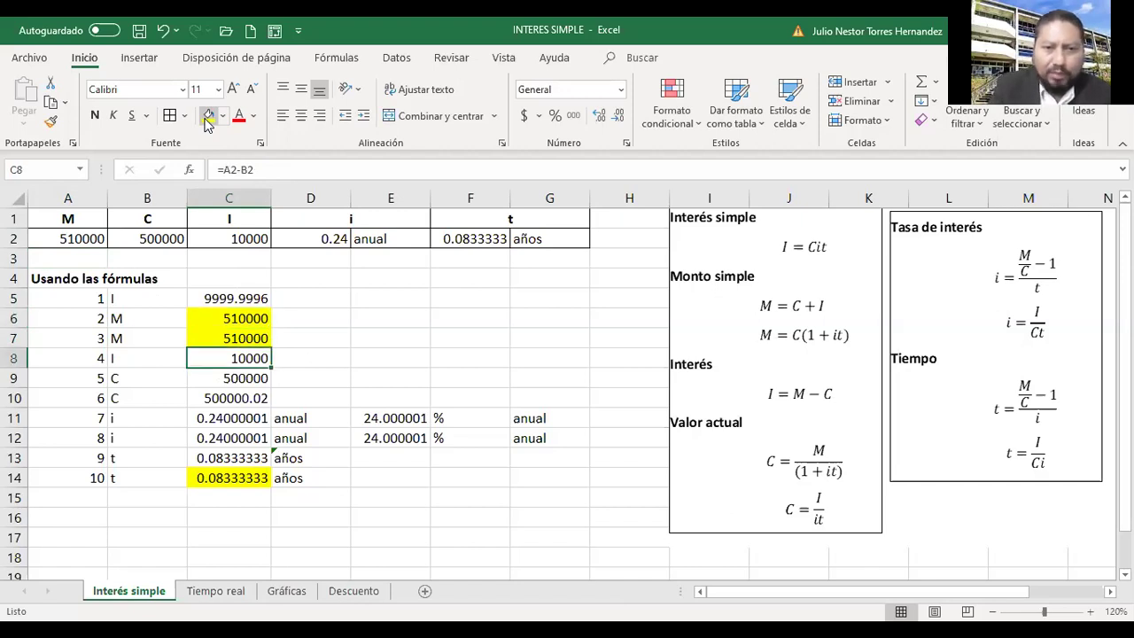
key("Up")
key("Up")
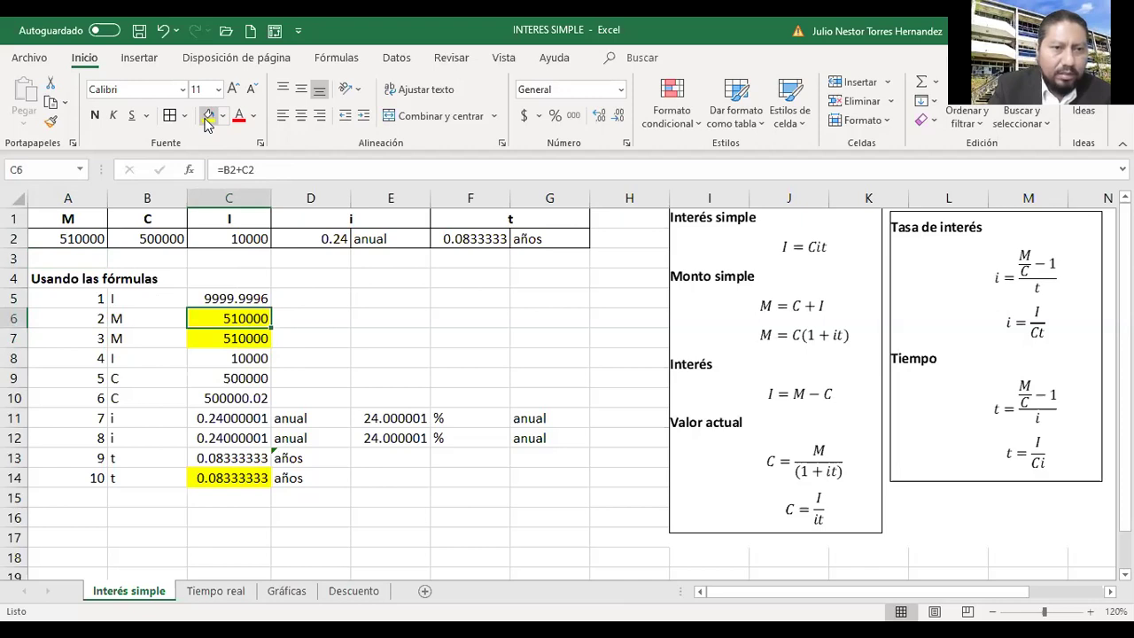
key("Down")
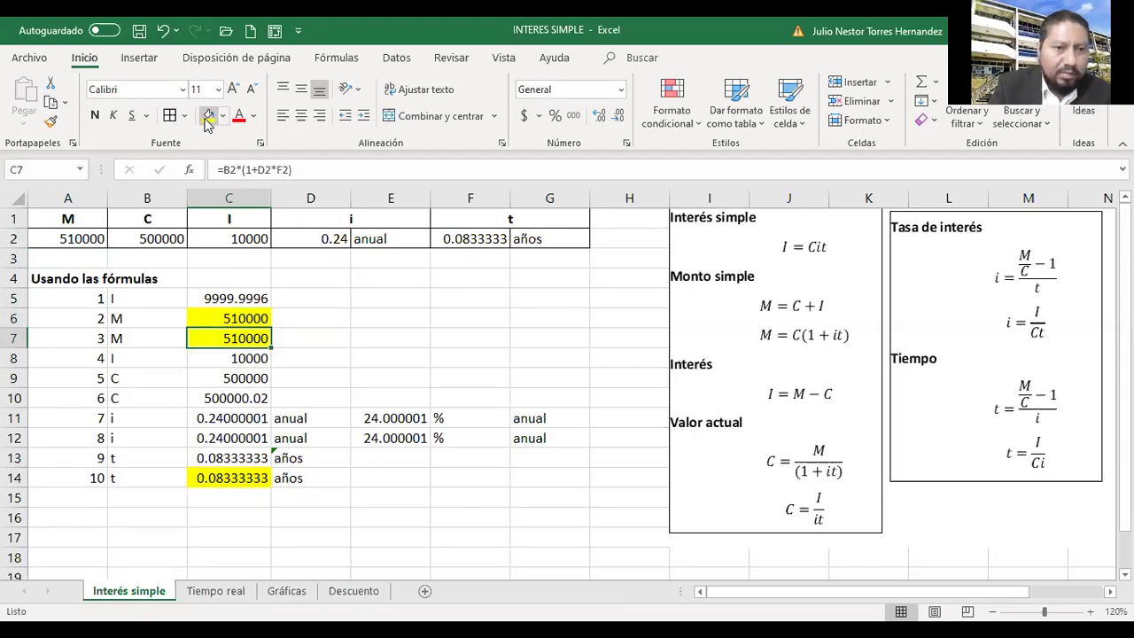
key("Up")
key("Up")
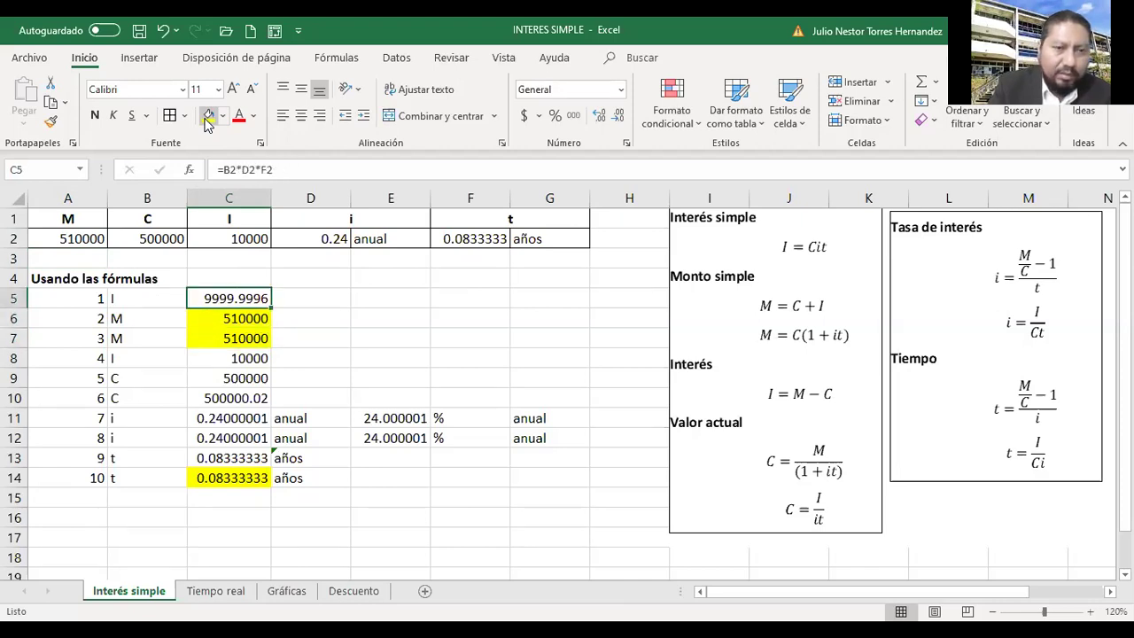
key("Down")
key("Down")
key("Down")
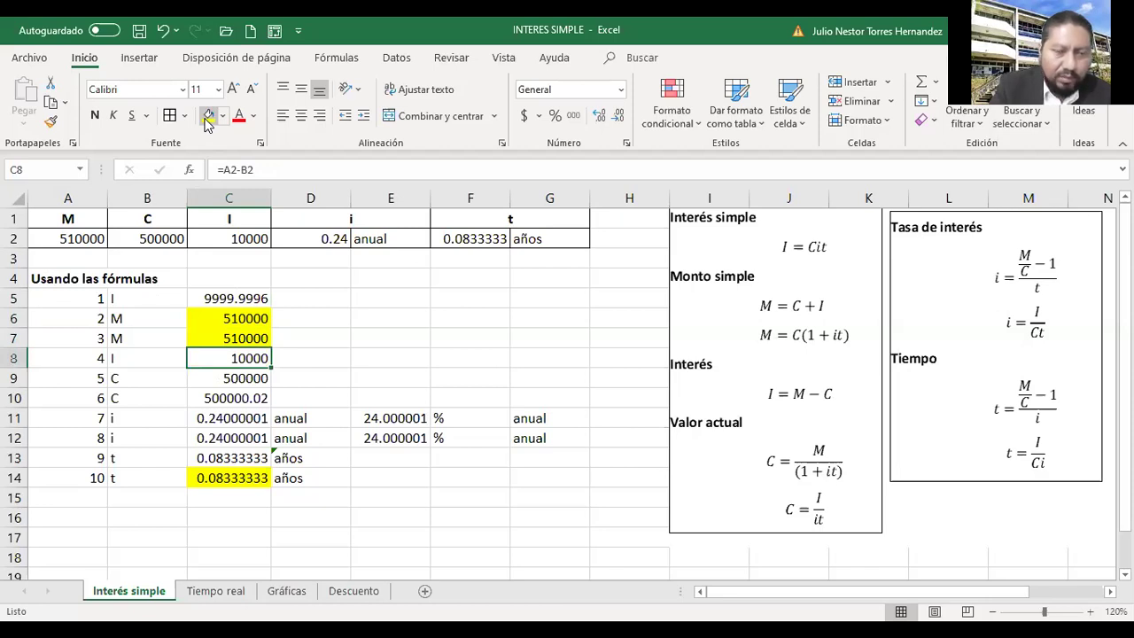
Review the capital, rate and time results of formulas 5 to 10 in C9:C14.
key("Down")
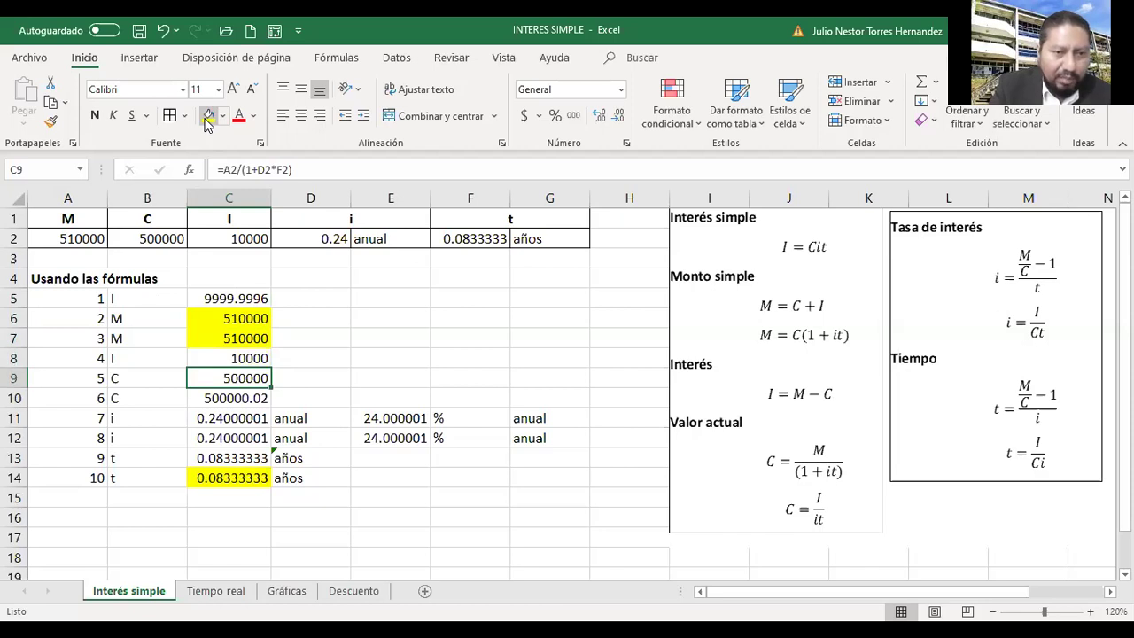
key("Down")
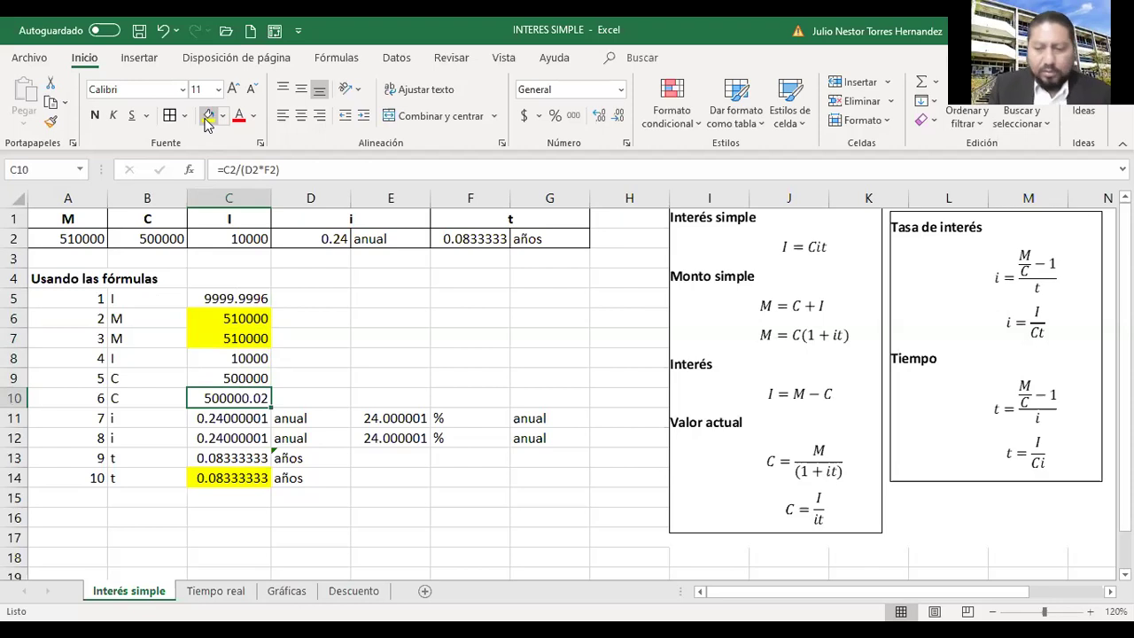
key("Down")
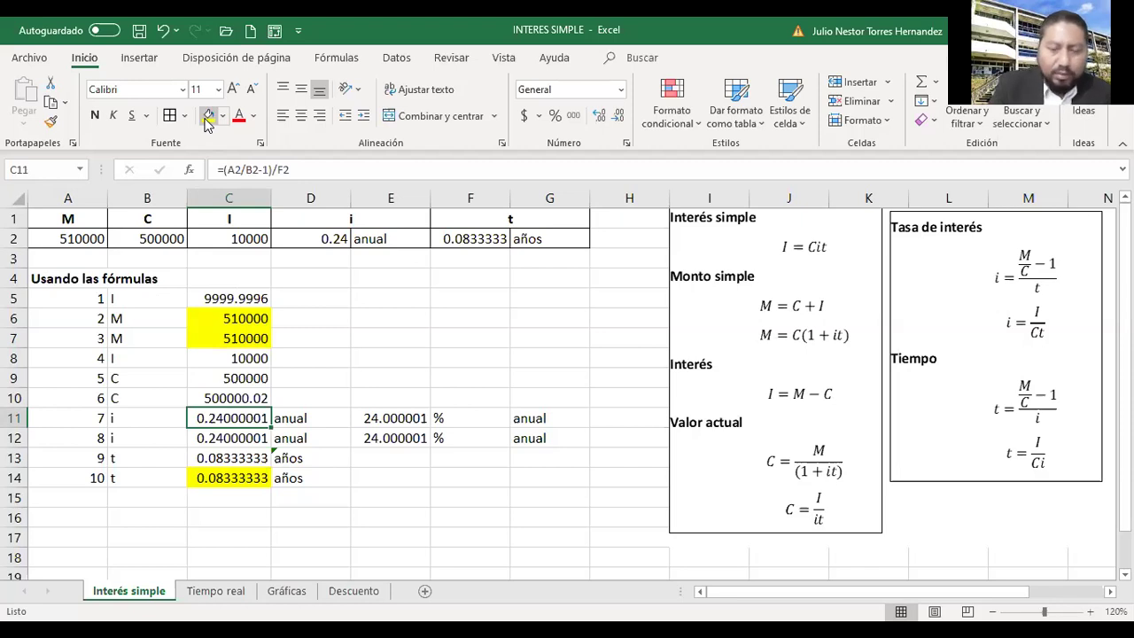
key("Down")
key("Down")
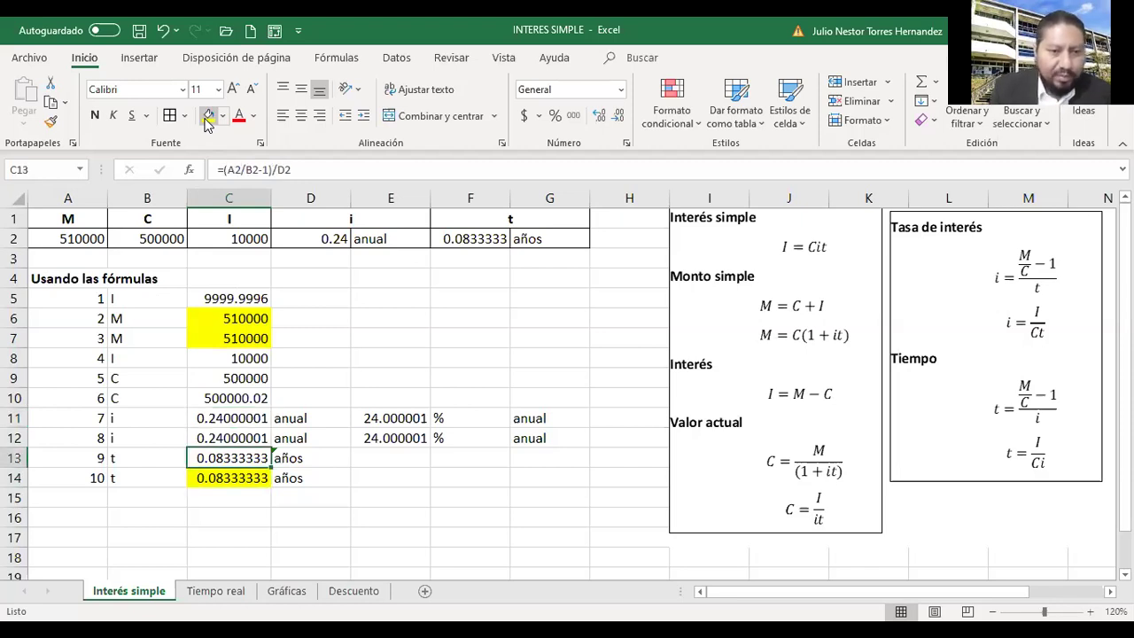
key("Down")
key("Up")
key("Down")
key("Up")
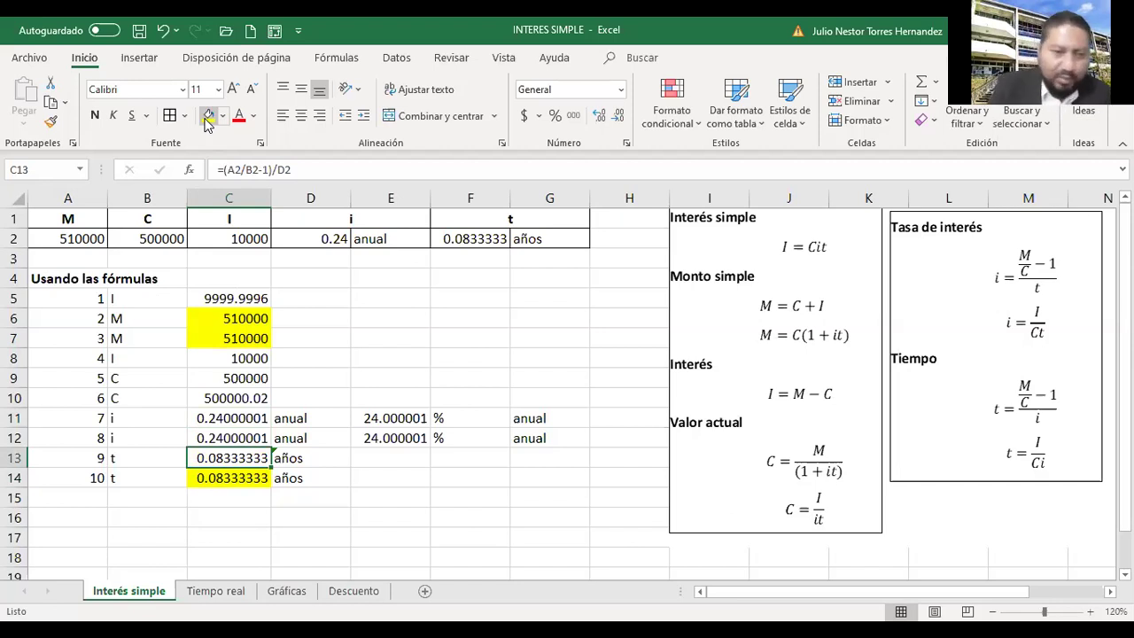
key("Down")
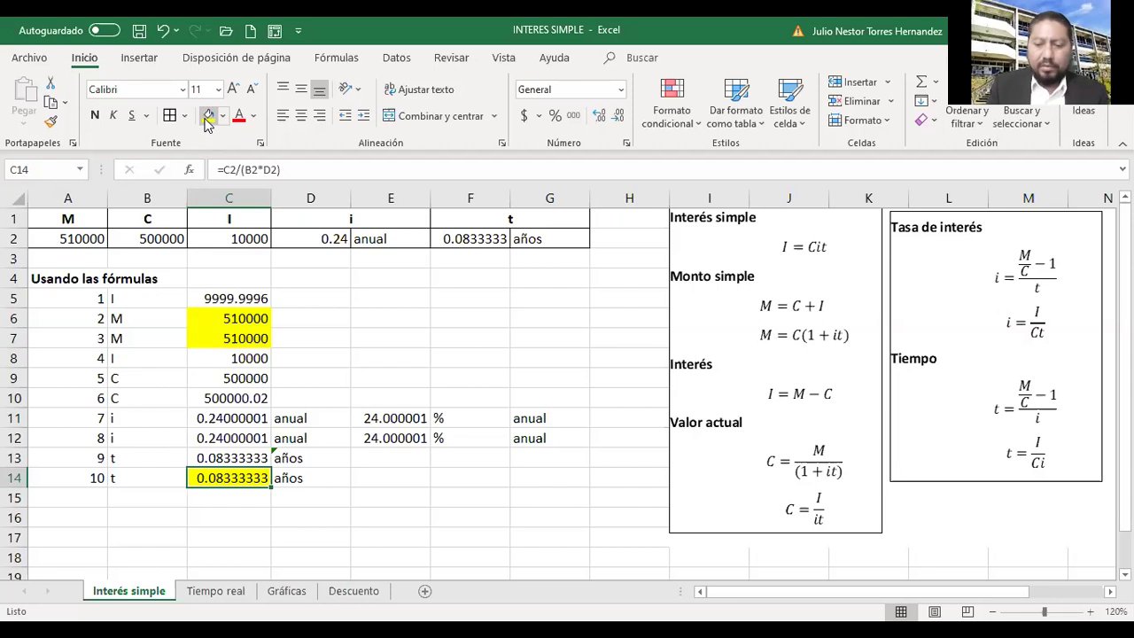
Examine the stored time value in F2 and its decimals against the time result in C14.
key("Up")
key("Up")
key("Up")
key("Up")
key("Up")
key("Up")
key("Up")
key("Up")
key("Up")
key("Up")
key("Up")
key("Up")
key("Home")
key("Right")
key("Right")
key("Right")
key("Right")
key("Right")
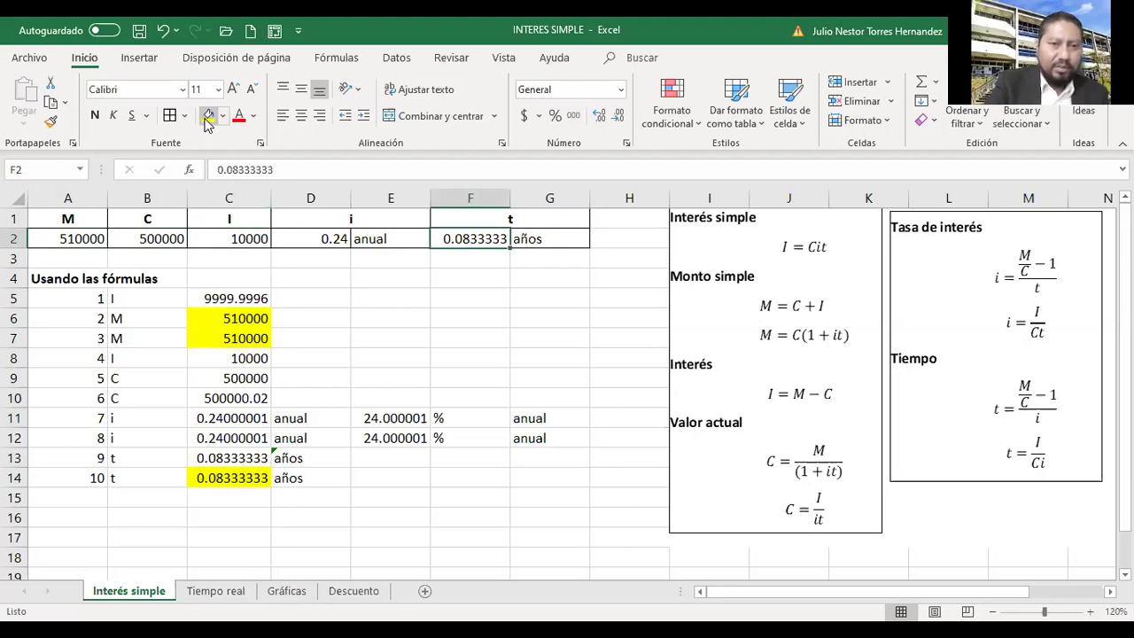
key("Down")
key("Down")
key("Left")
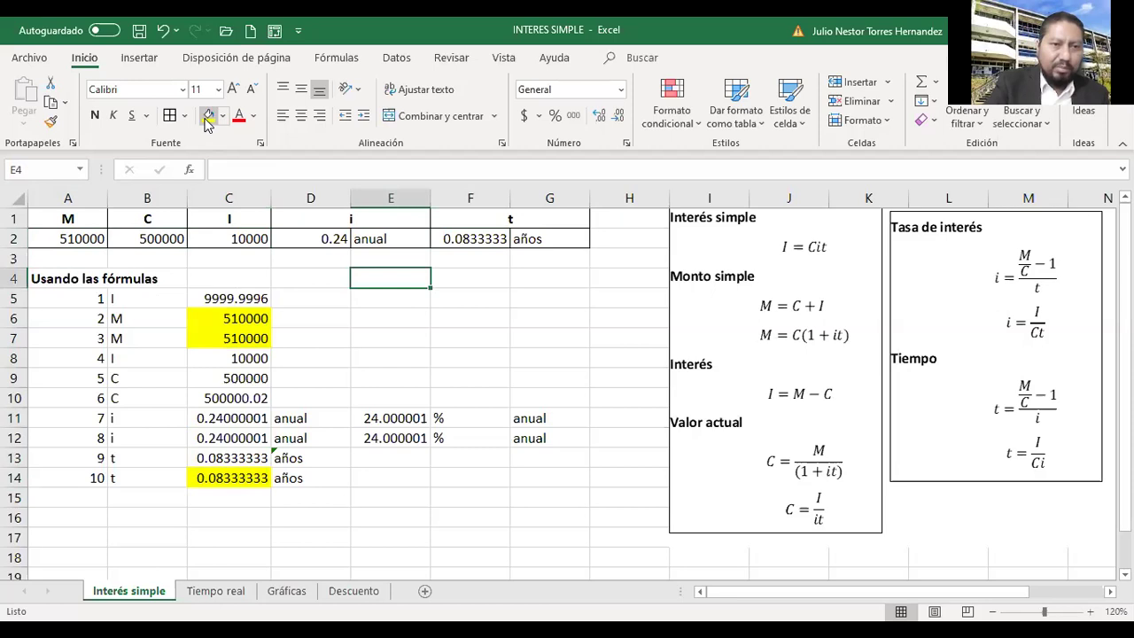
key("Left")
key("Left")
key("Down")
key("Down")
key("Down")
key("Down")
key("Down")
key("Down")
key("Down")
key("Down")
key("Down")
key("Down")
key("Down")
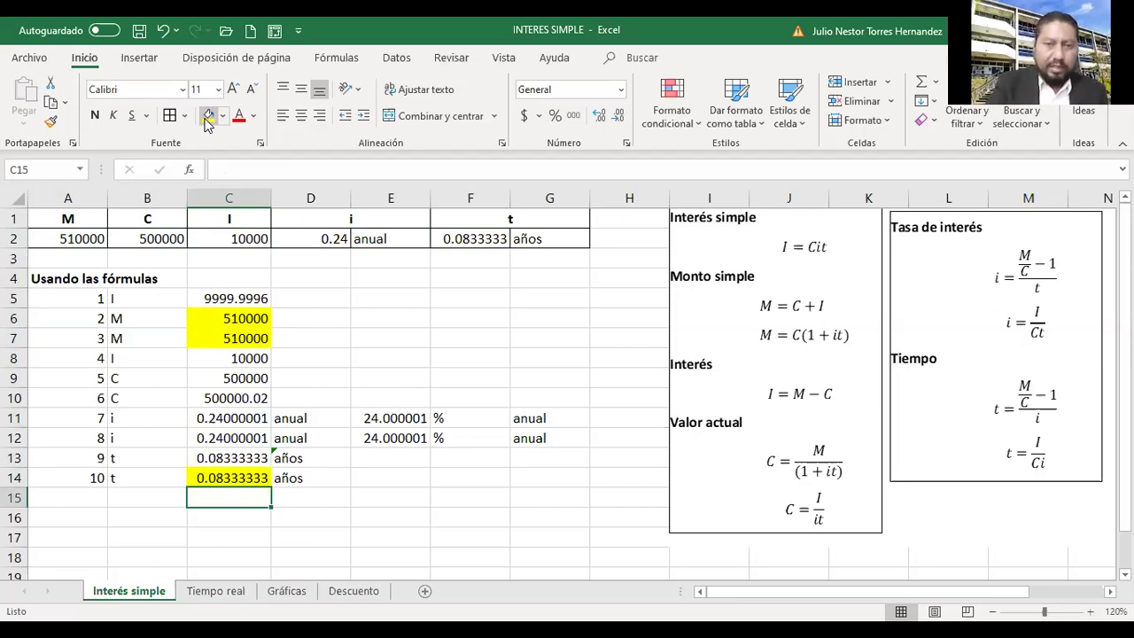
key("Down")
key("Right")
key("Right")
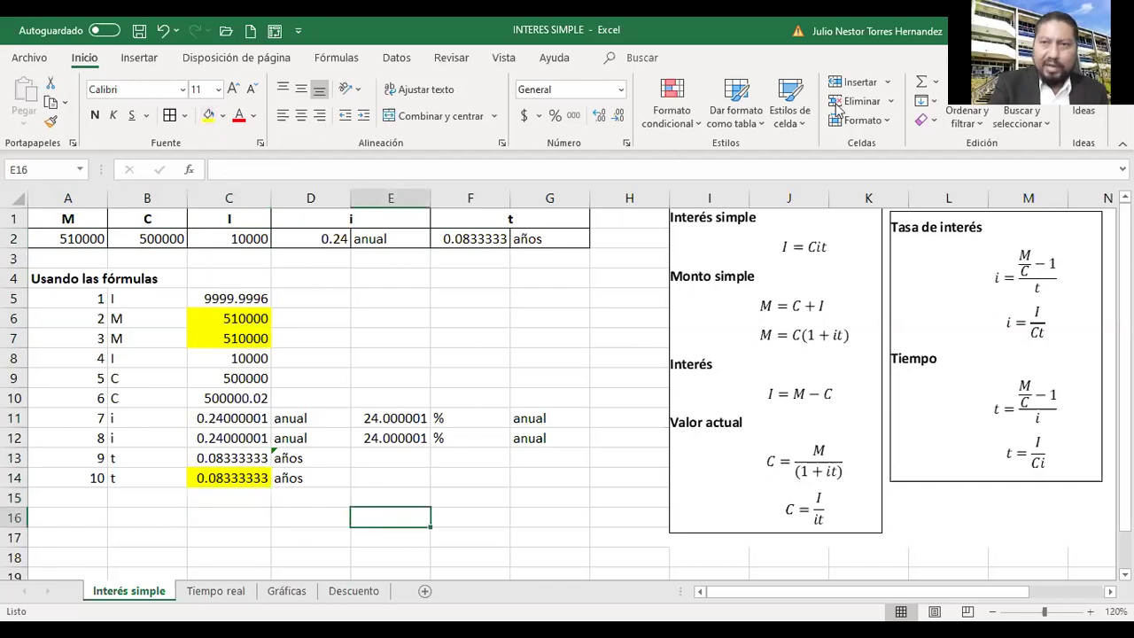